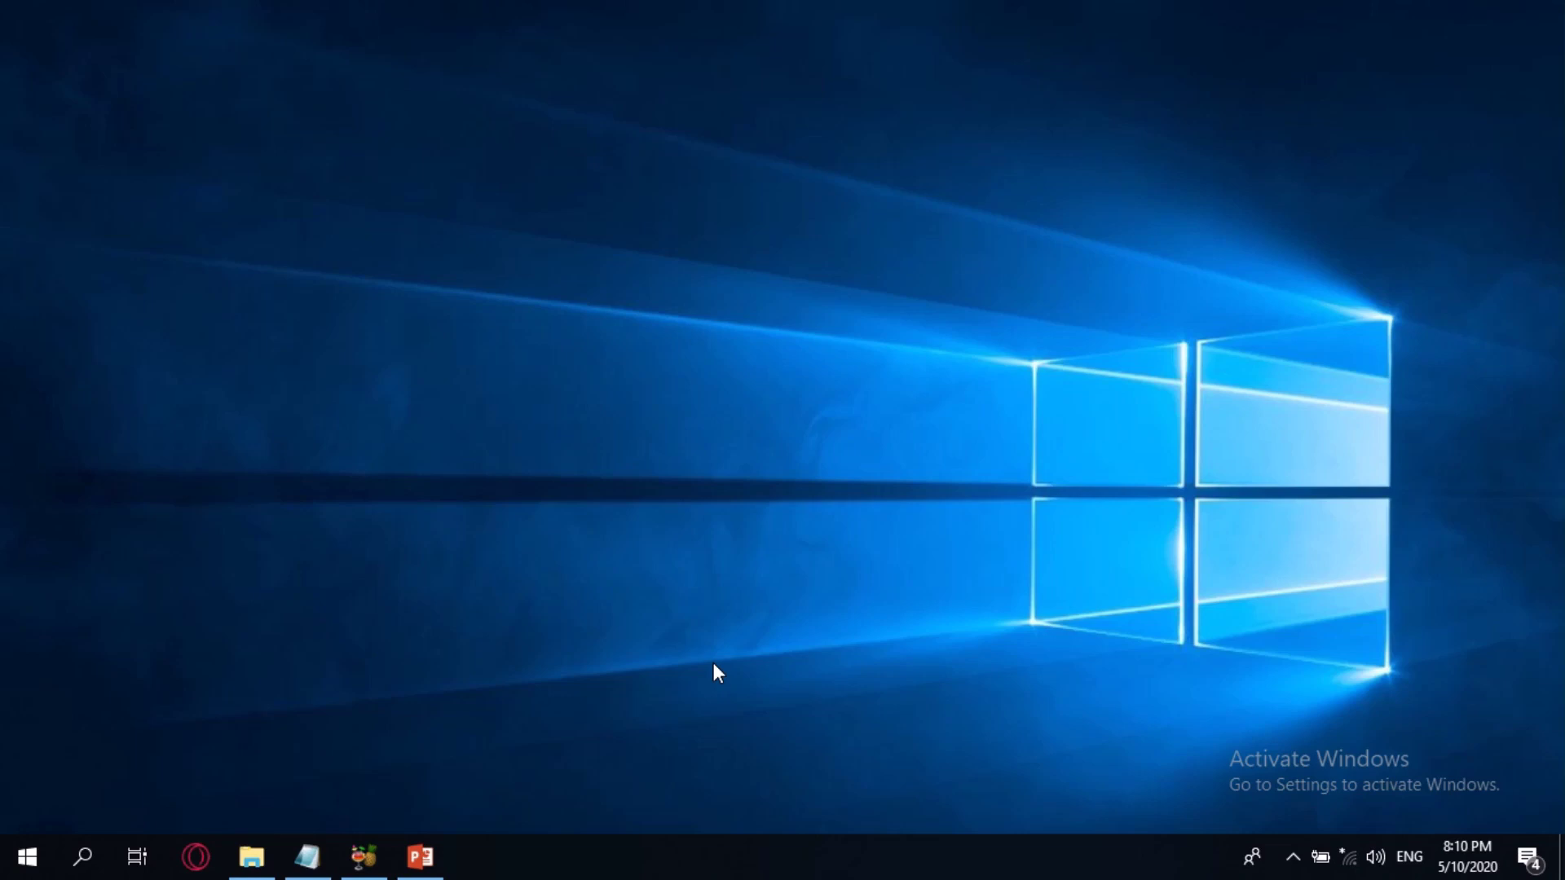
- Run the screen recorder$ installer from the Keys folder and install FastStone Capture 7.7 into C:\Program Files (x86)\FastStone Capture
left_click(253, 856)
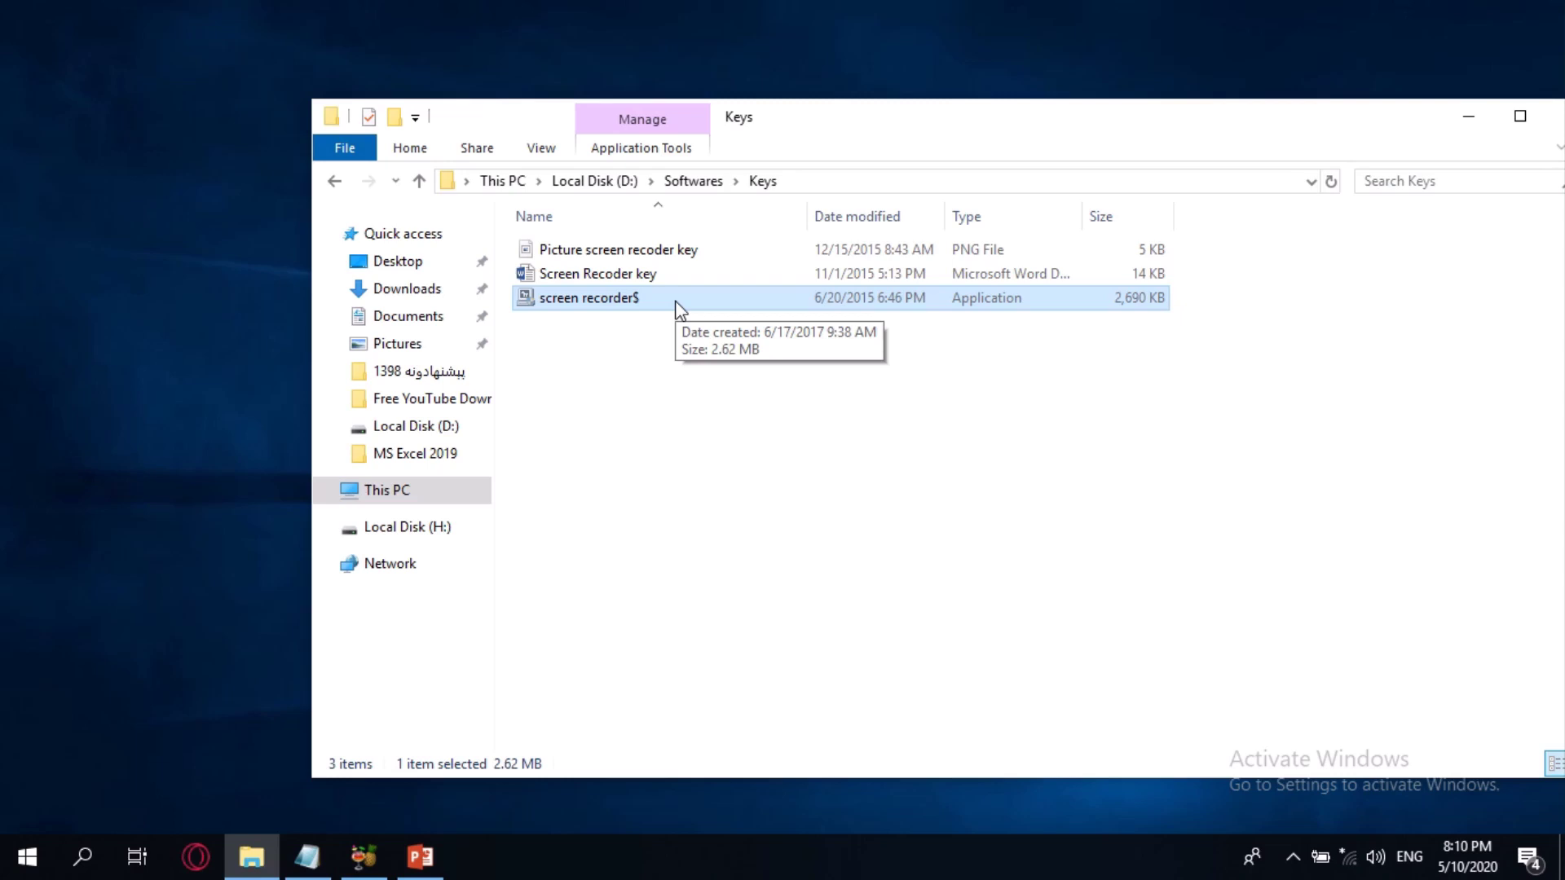
double_click(678, 301)
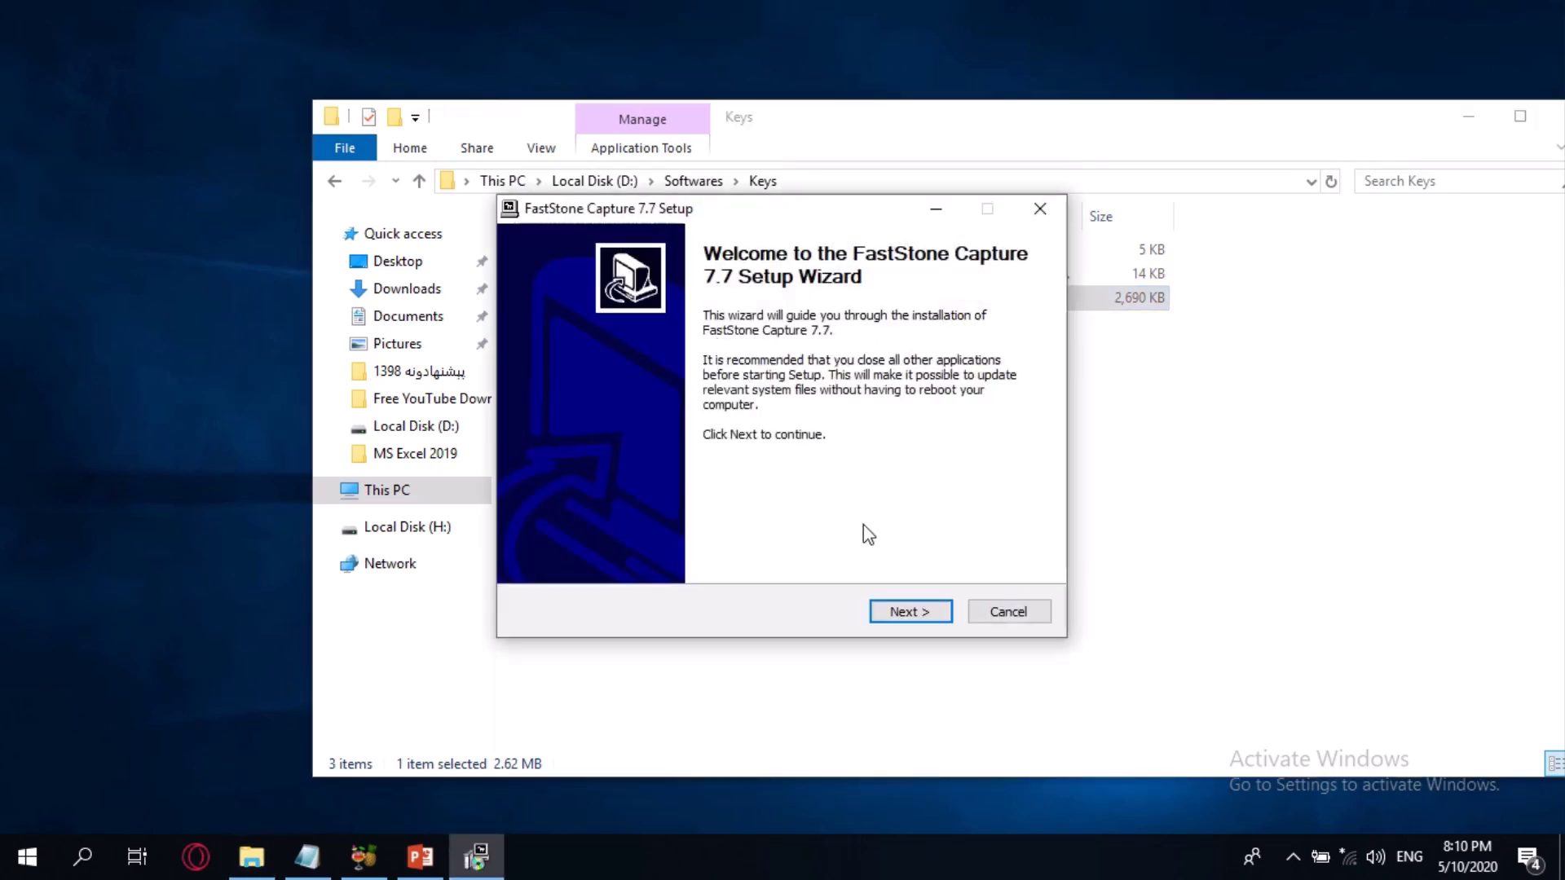
left_click(891, 610)
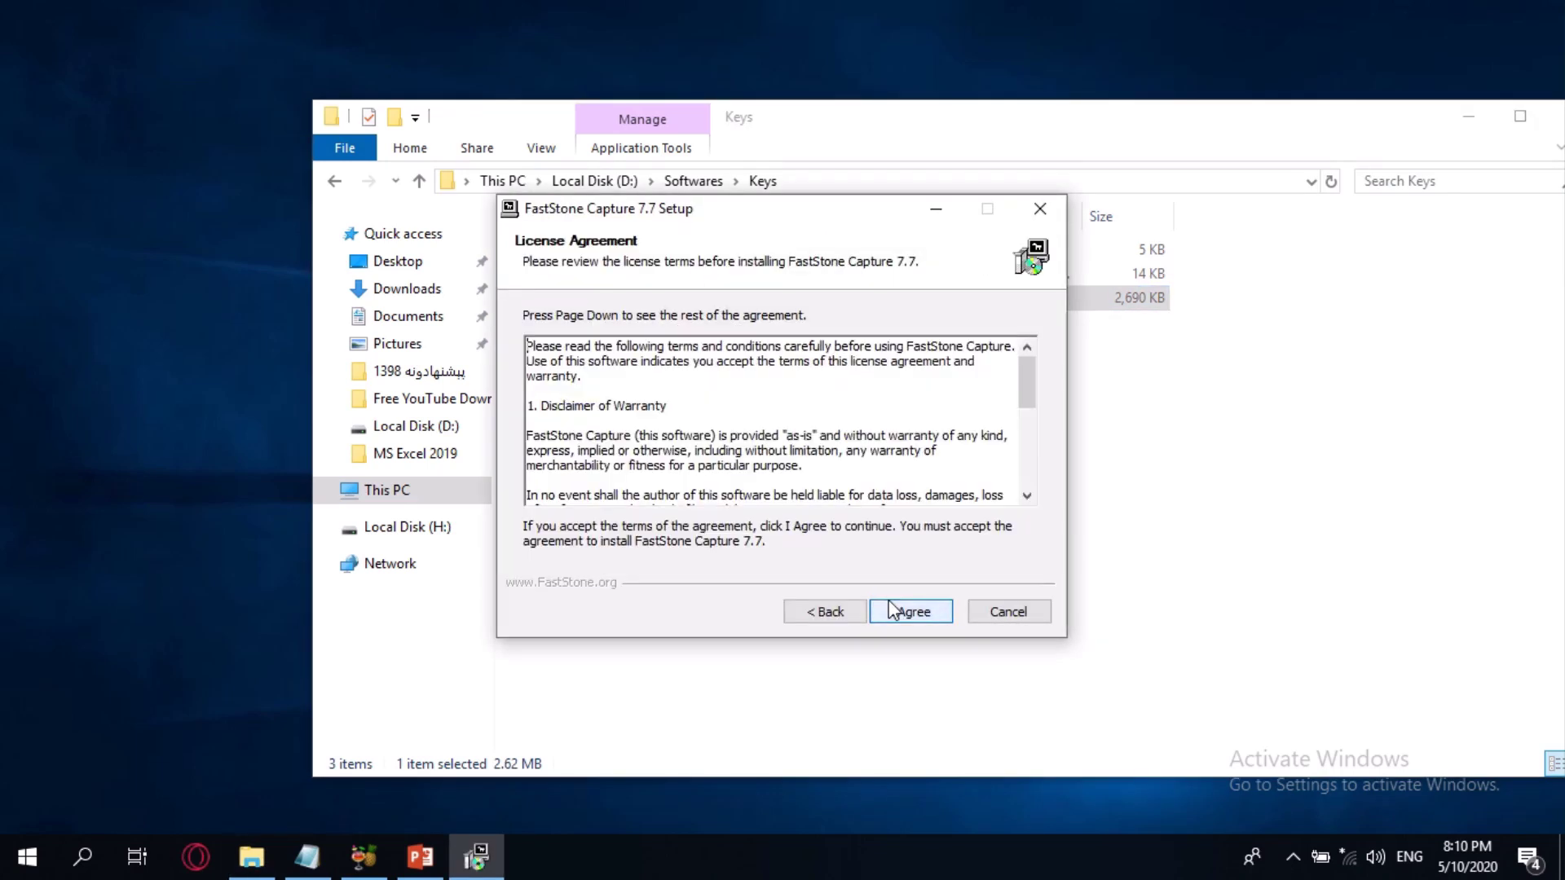
left_click(892, 610)
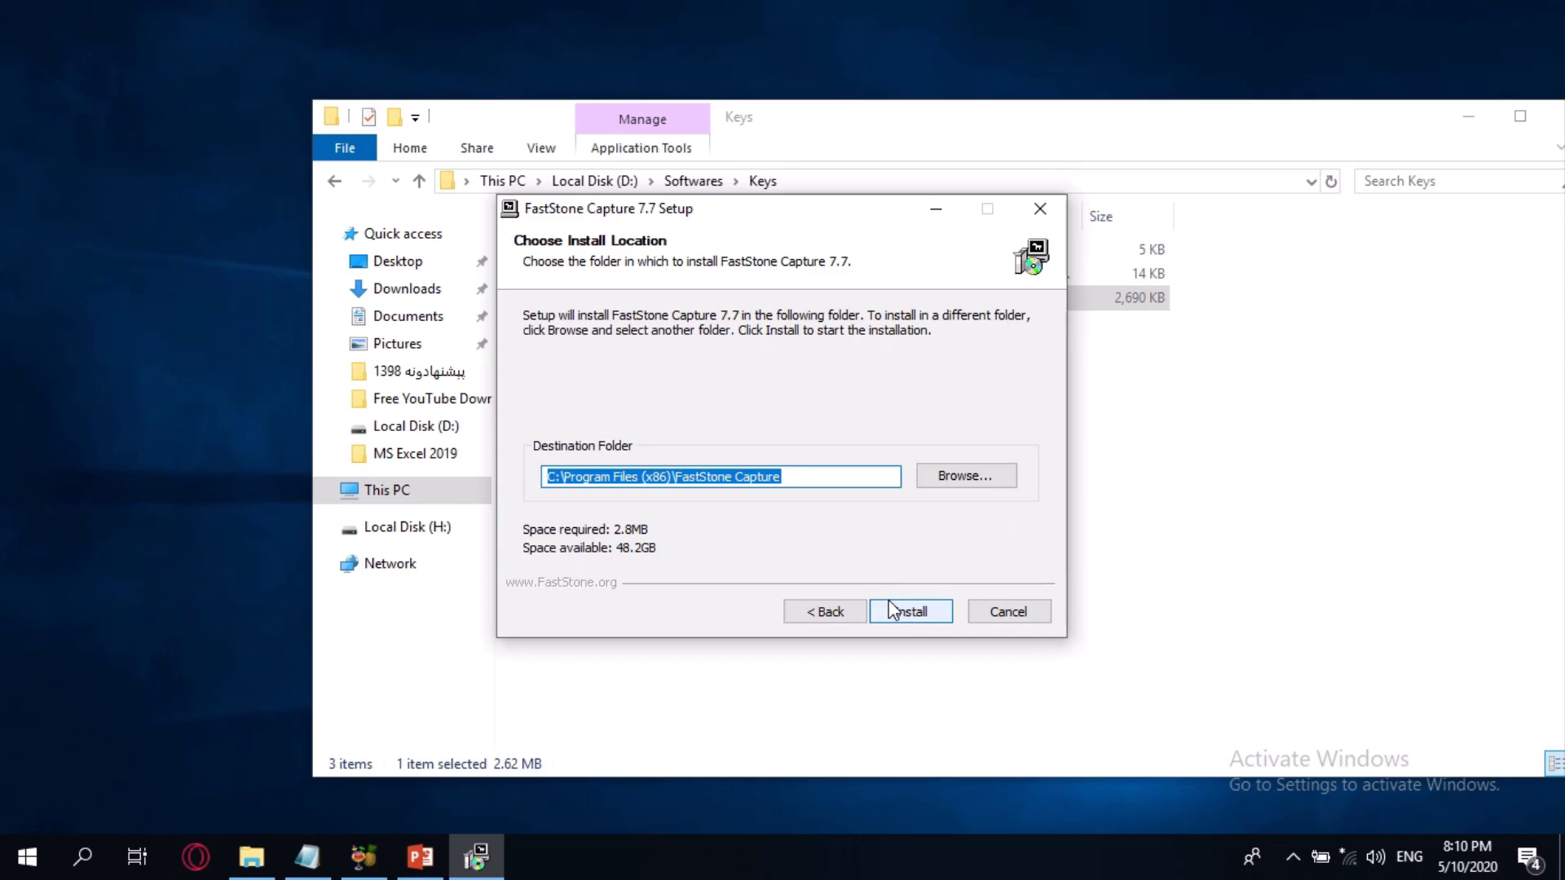
left_click(888, 603)
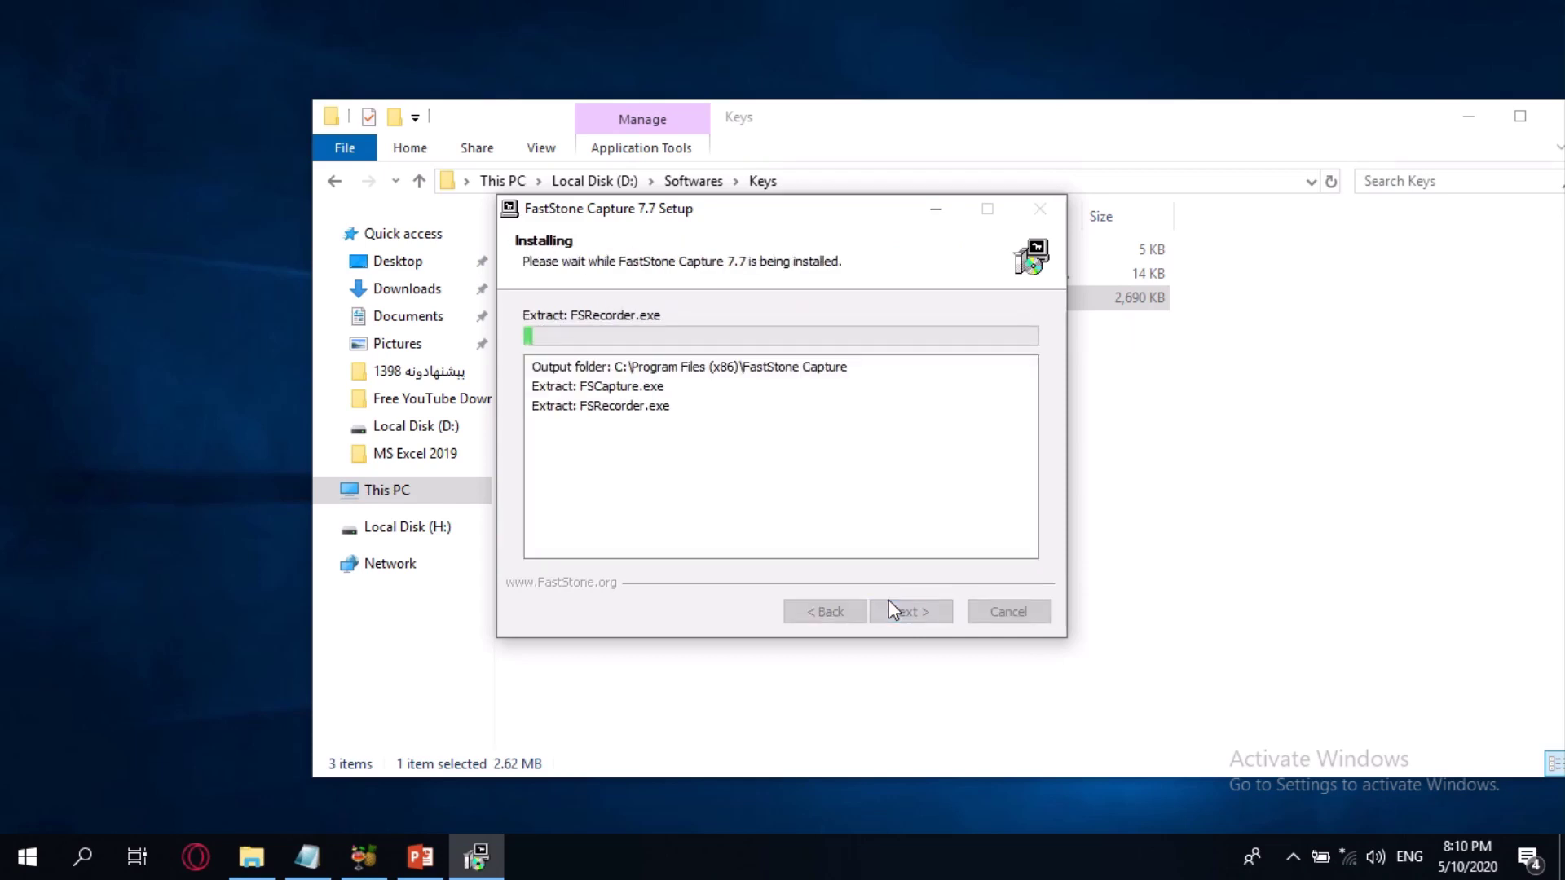
left_click(890, 609)
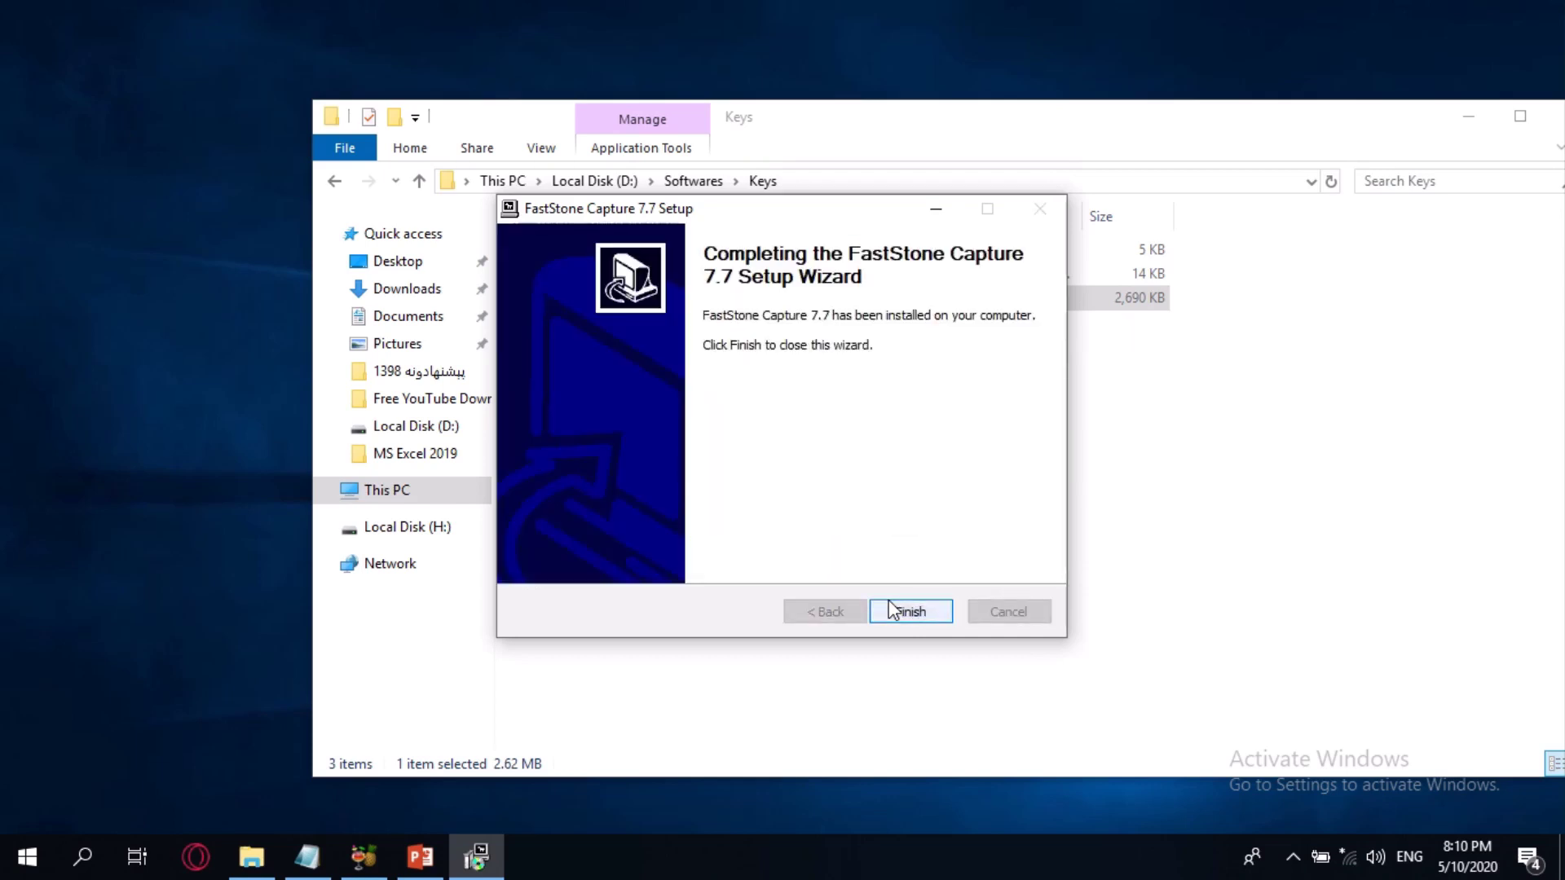
left_click(893, 610)
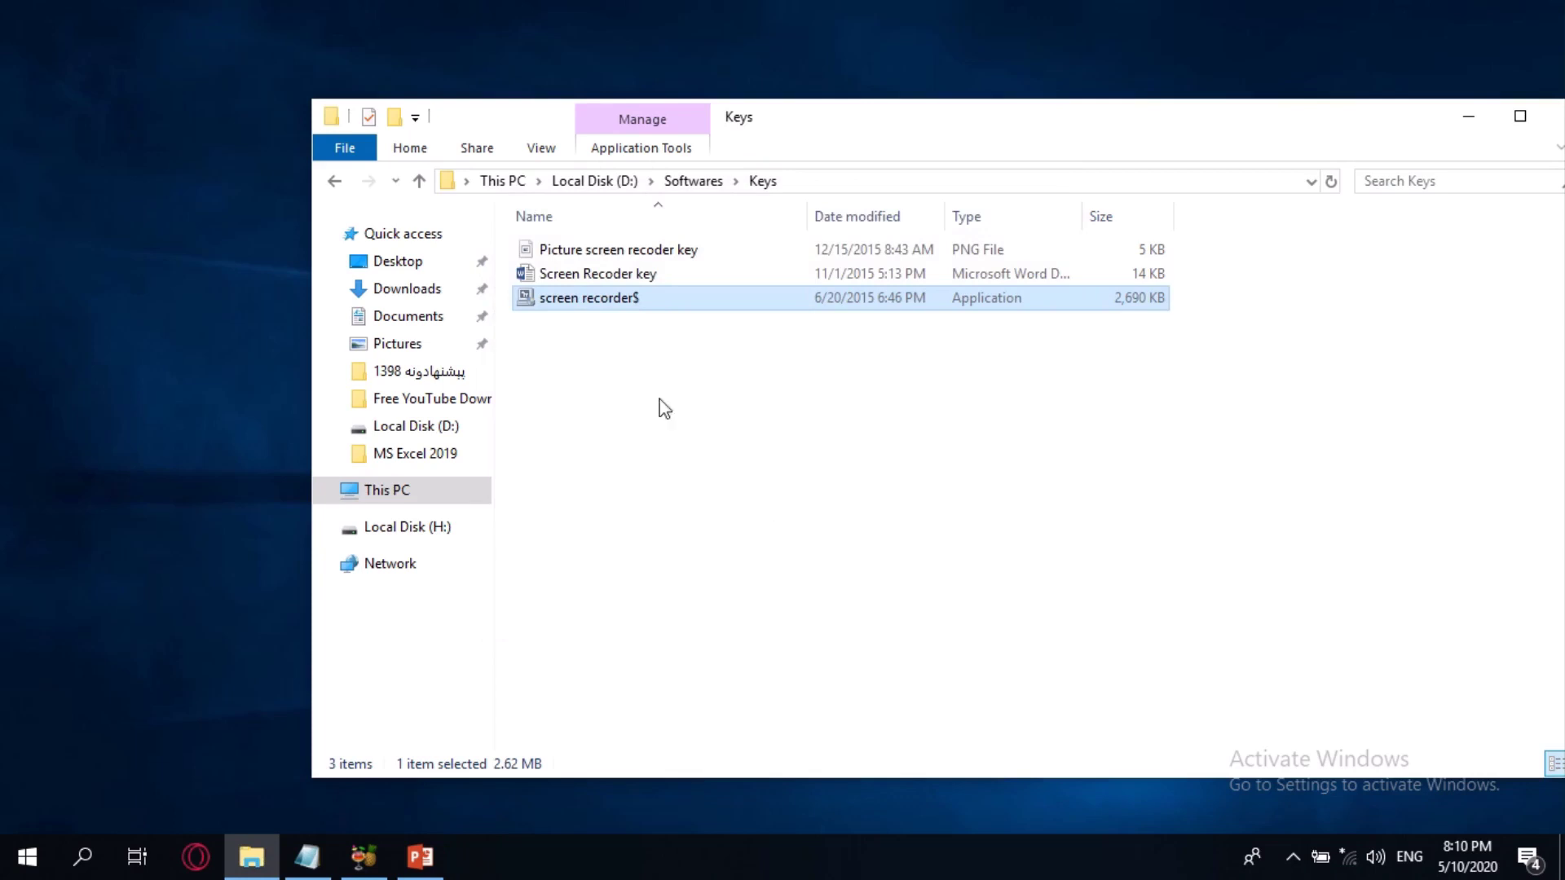
- Open the Screen Recoder key document in Word, shrink its window, and minimize the Keys folder
left_click(623, 277)
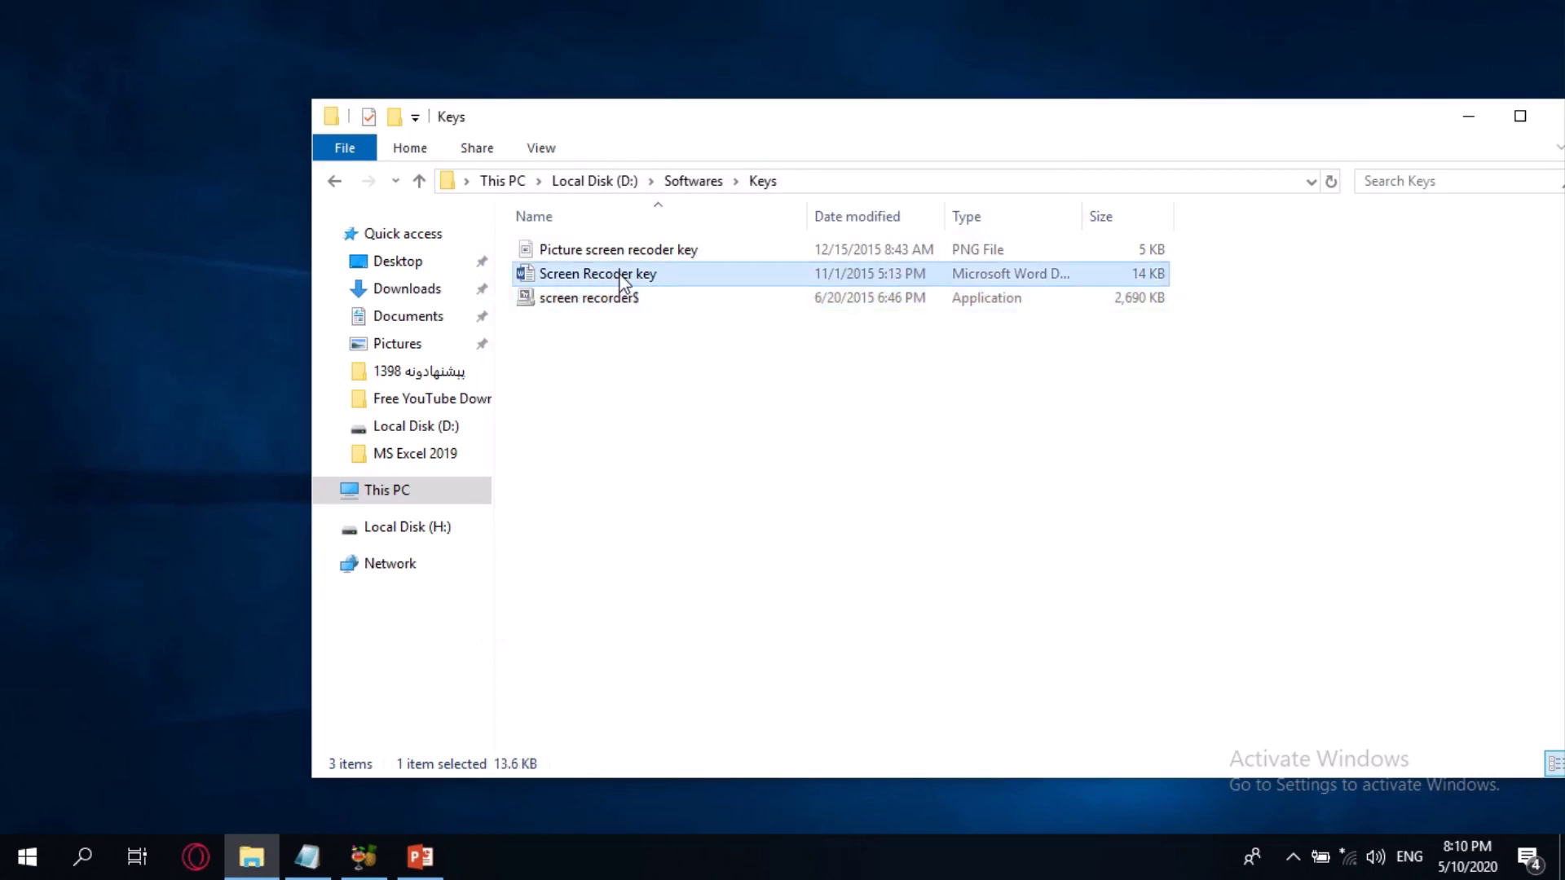
double_click(619, 275)
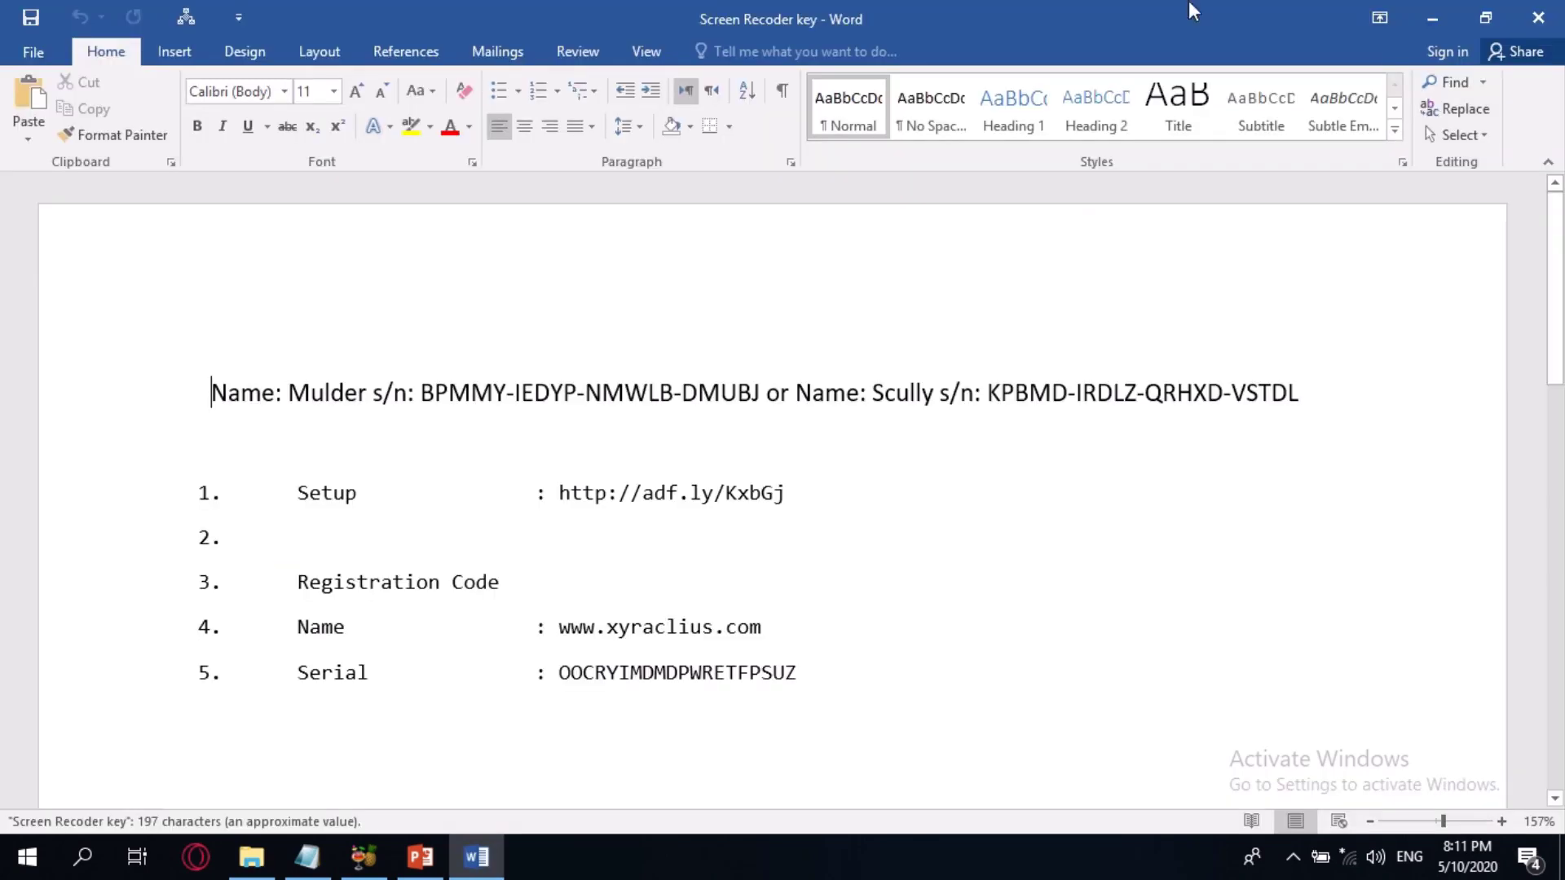
left_click_drag(1145, 16, 740, 364)
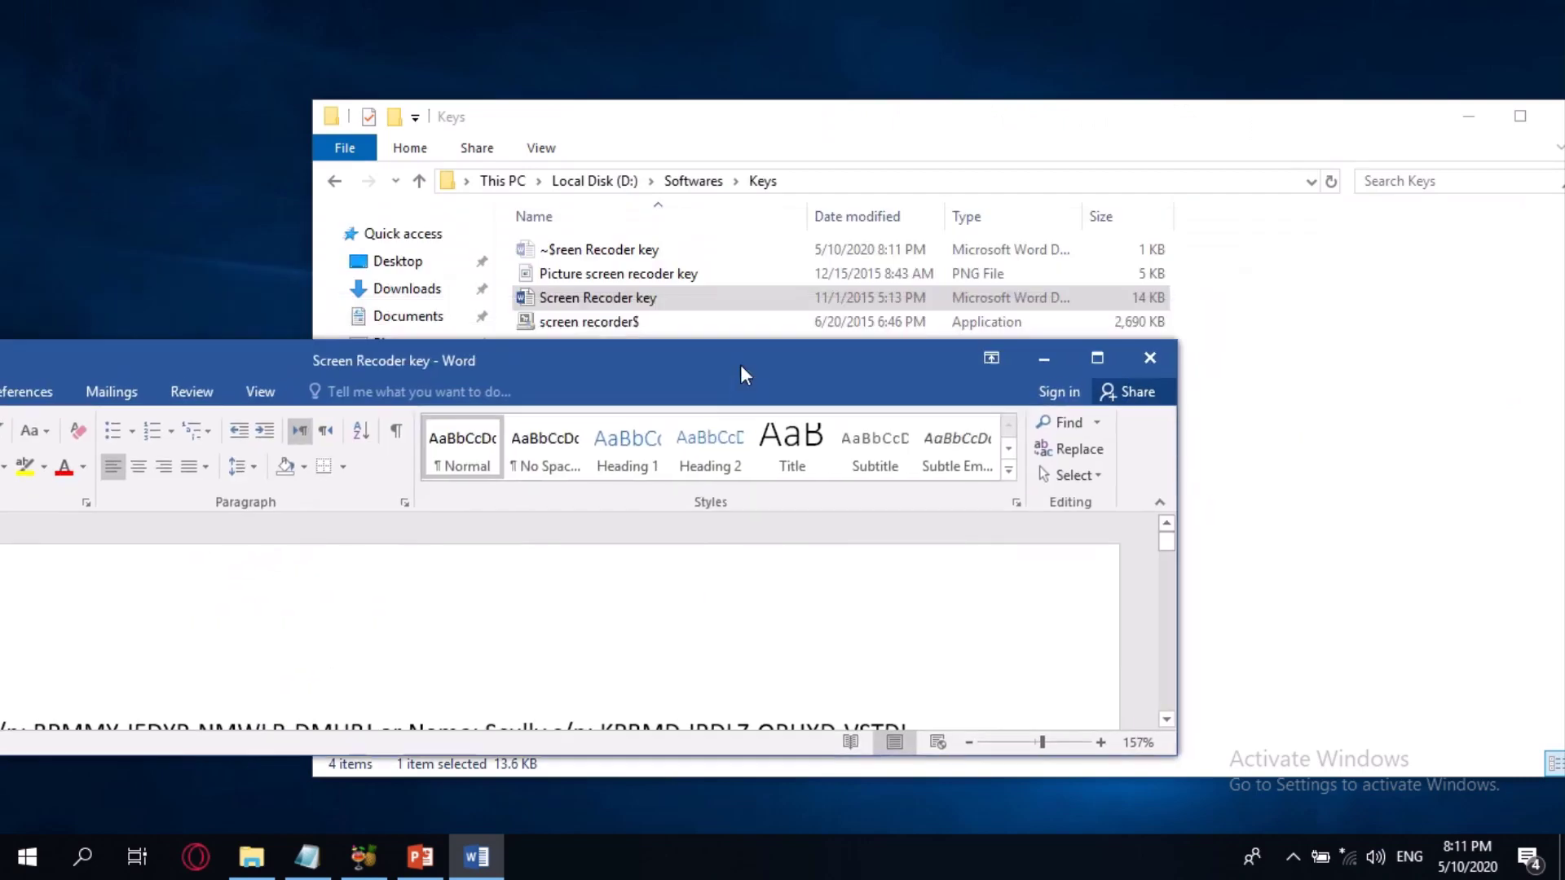
left_click(1468, 116)
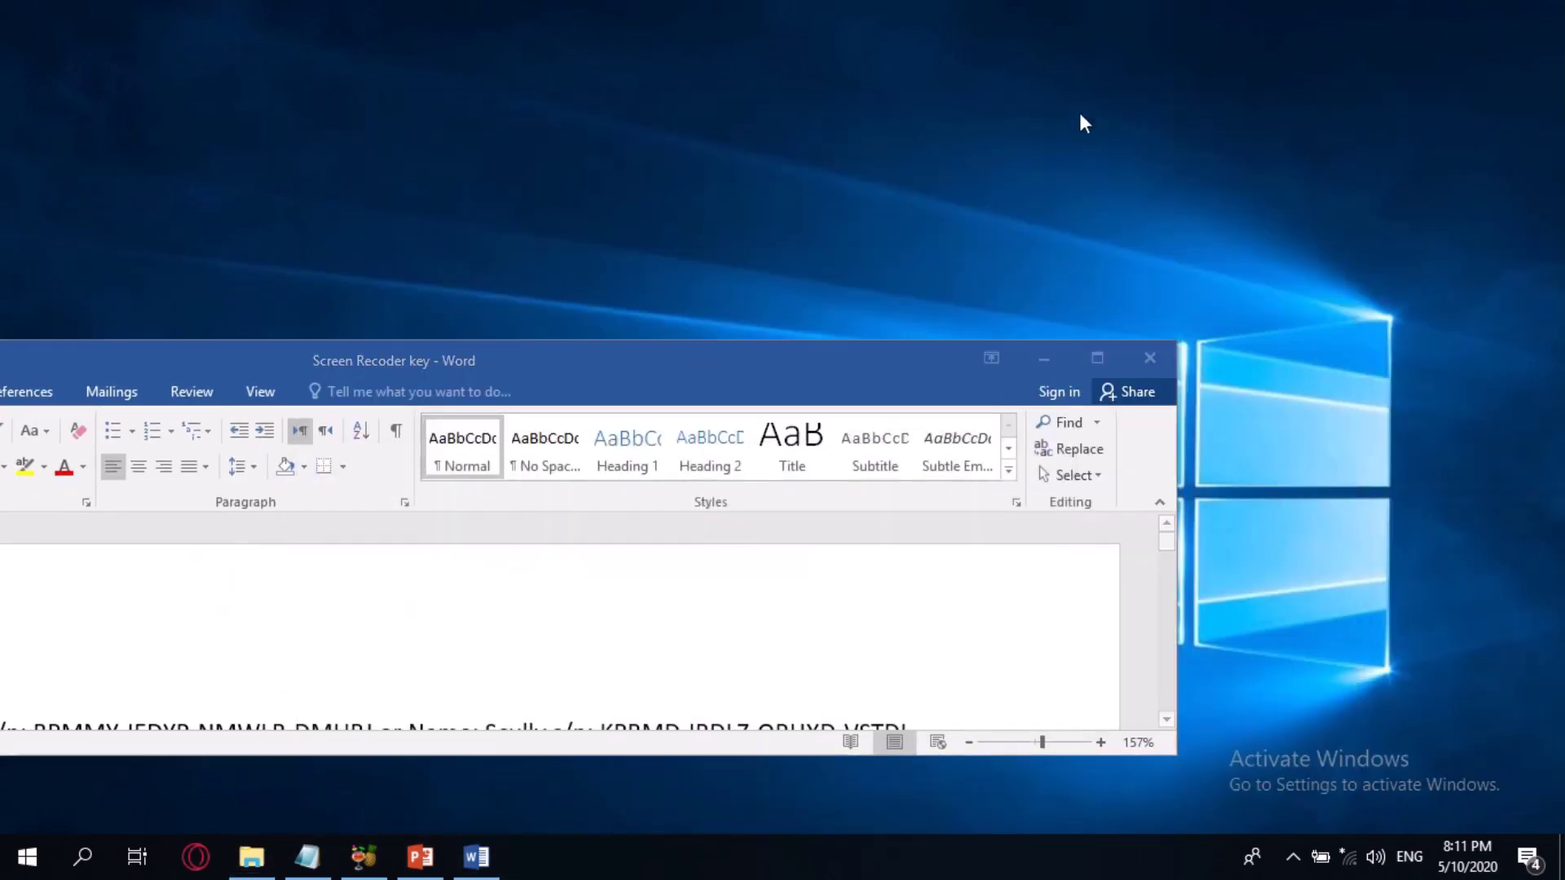
- Turn on View > Show desktop icons, move the Word window higher up, and launch FastStone Capture
right_click(1079, 114)
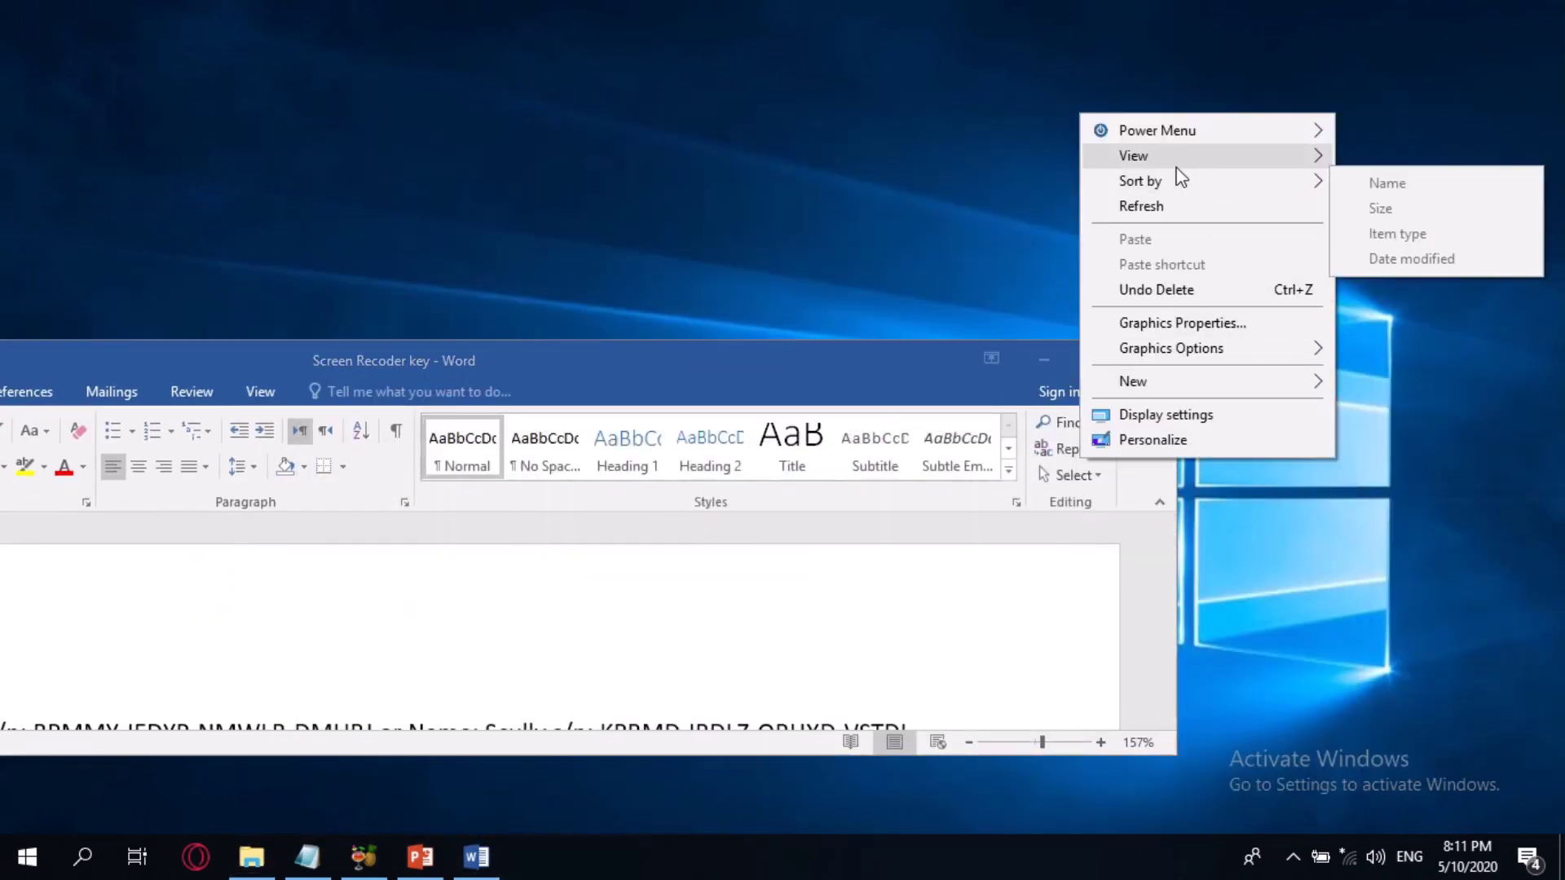
mouse_move(1141, 154)
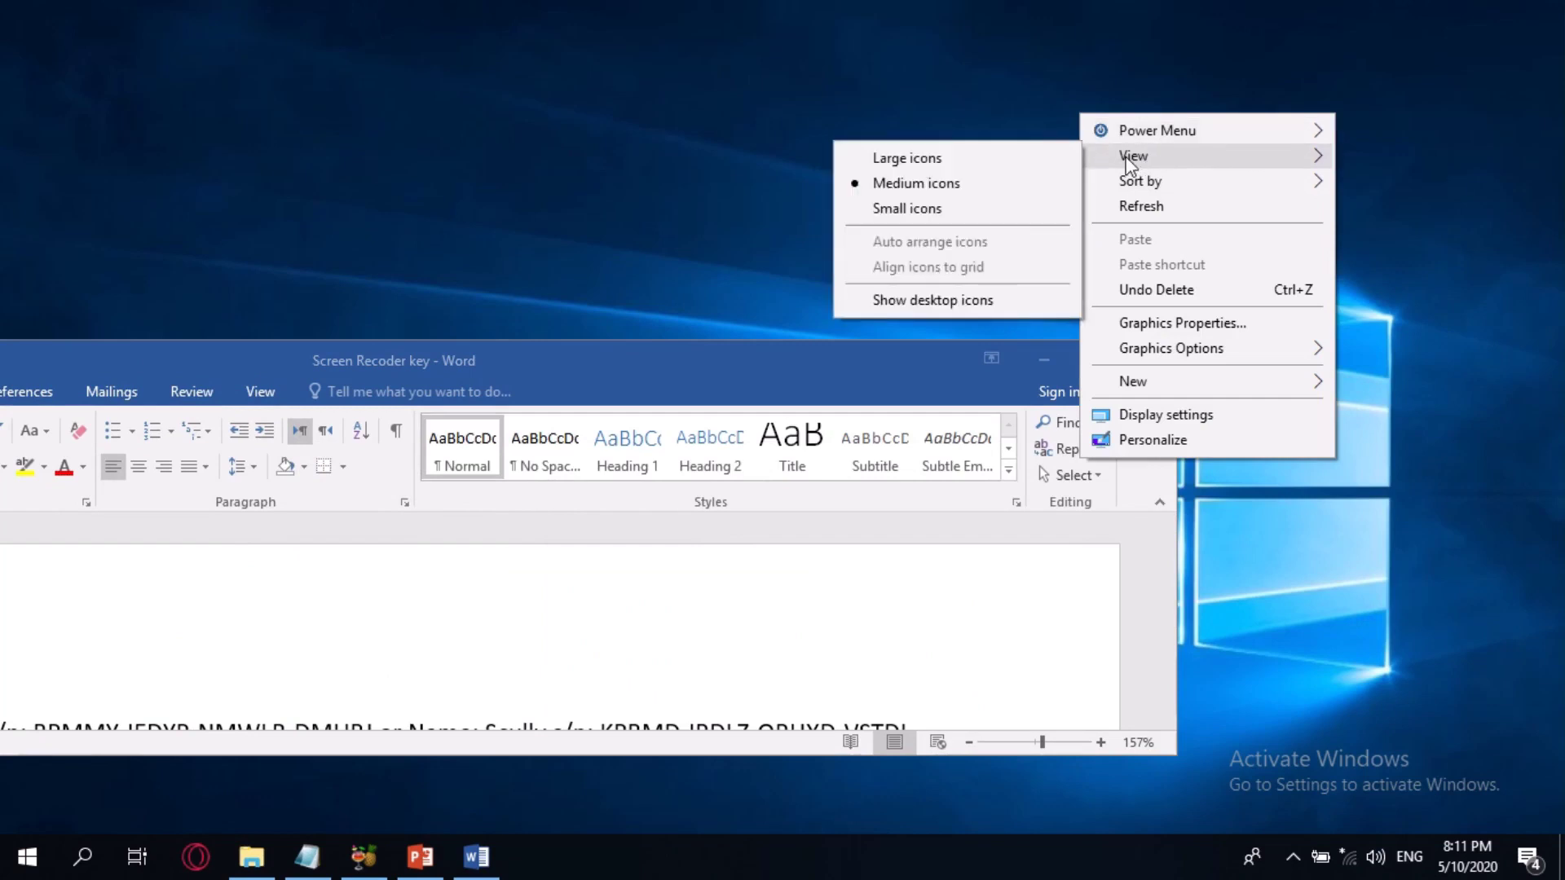
left_click(865, 300)
mouse_move(677, 360)
left_mouse_down()
mouse_move(1184, 470)
mouse_move(1158, 219)
left_mouse_up()
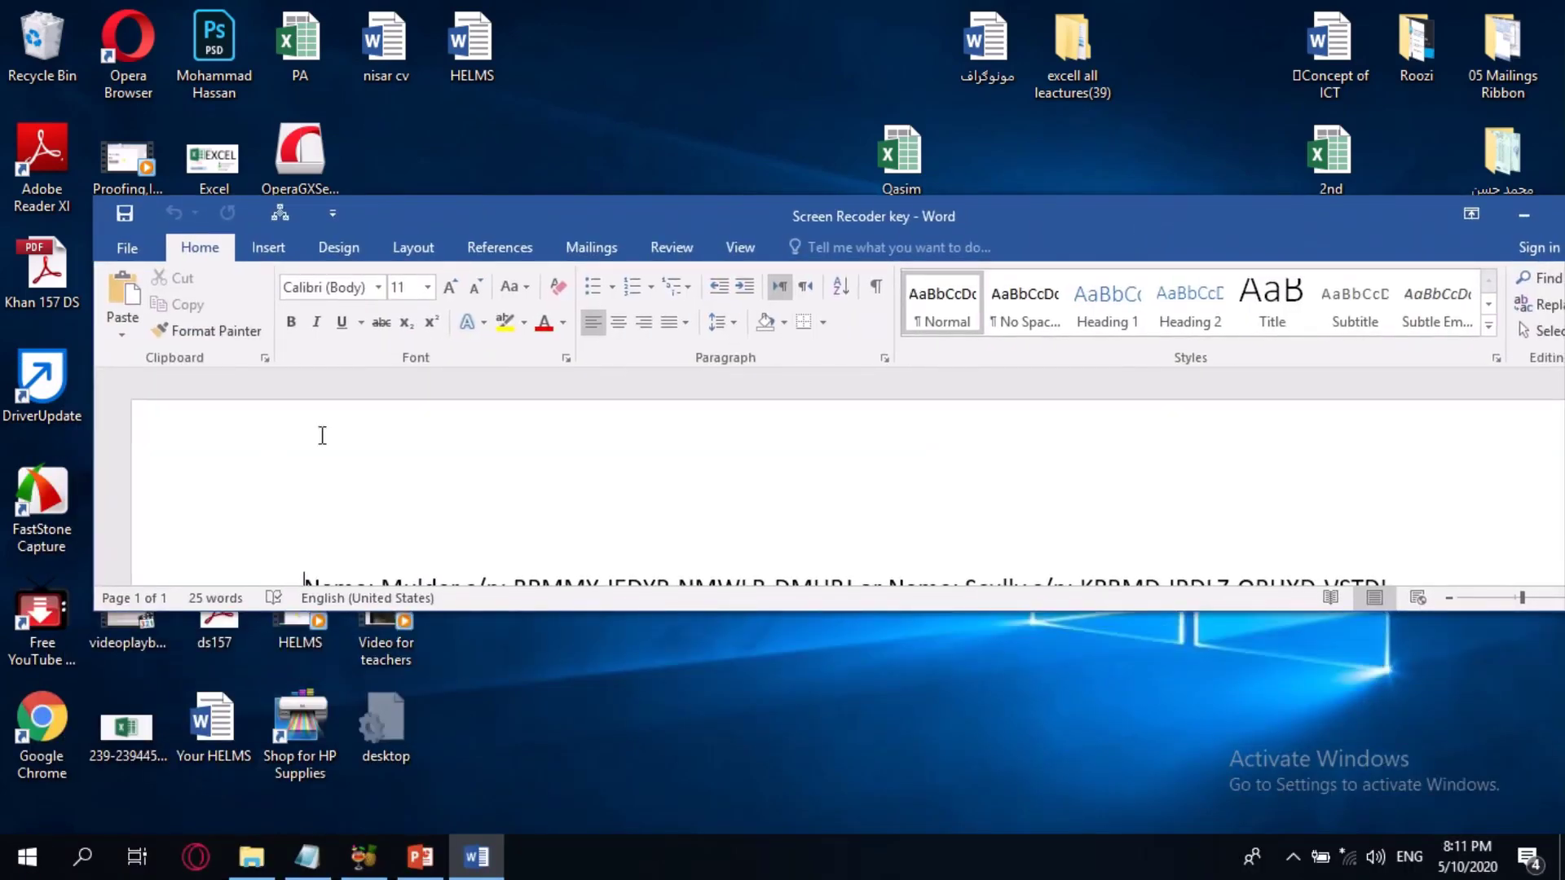
left_click(62, 481)
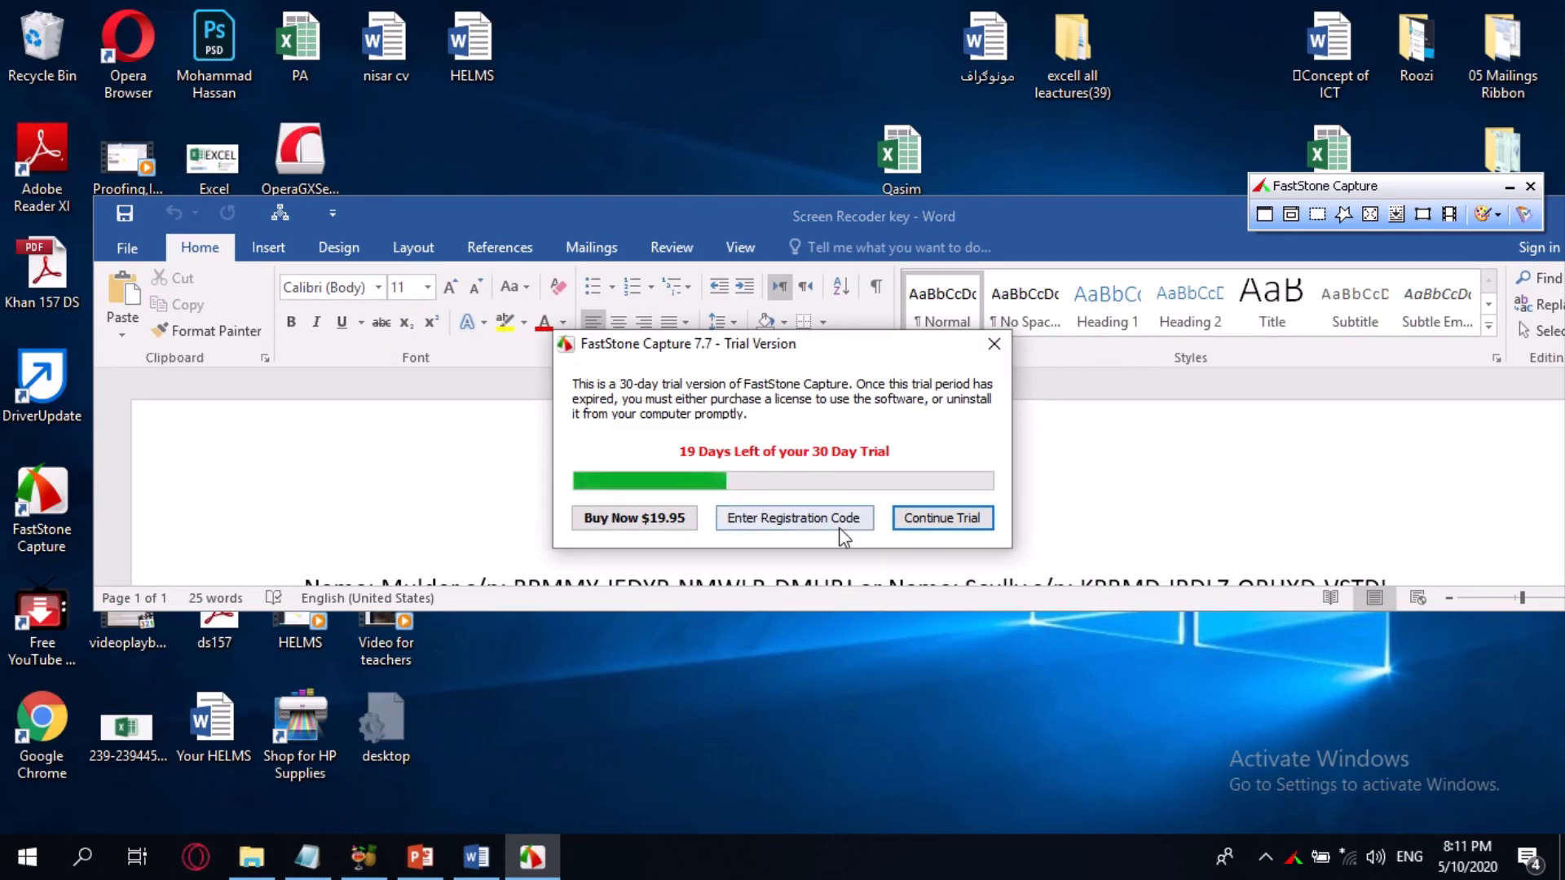
- Open the registration form and paste the Name from the key document into the user name field
left_click(743, 522)
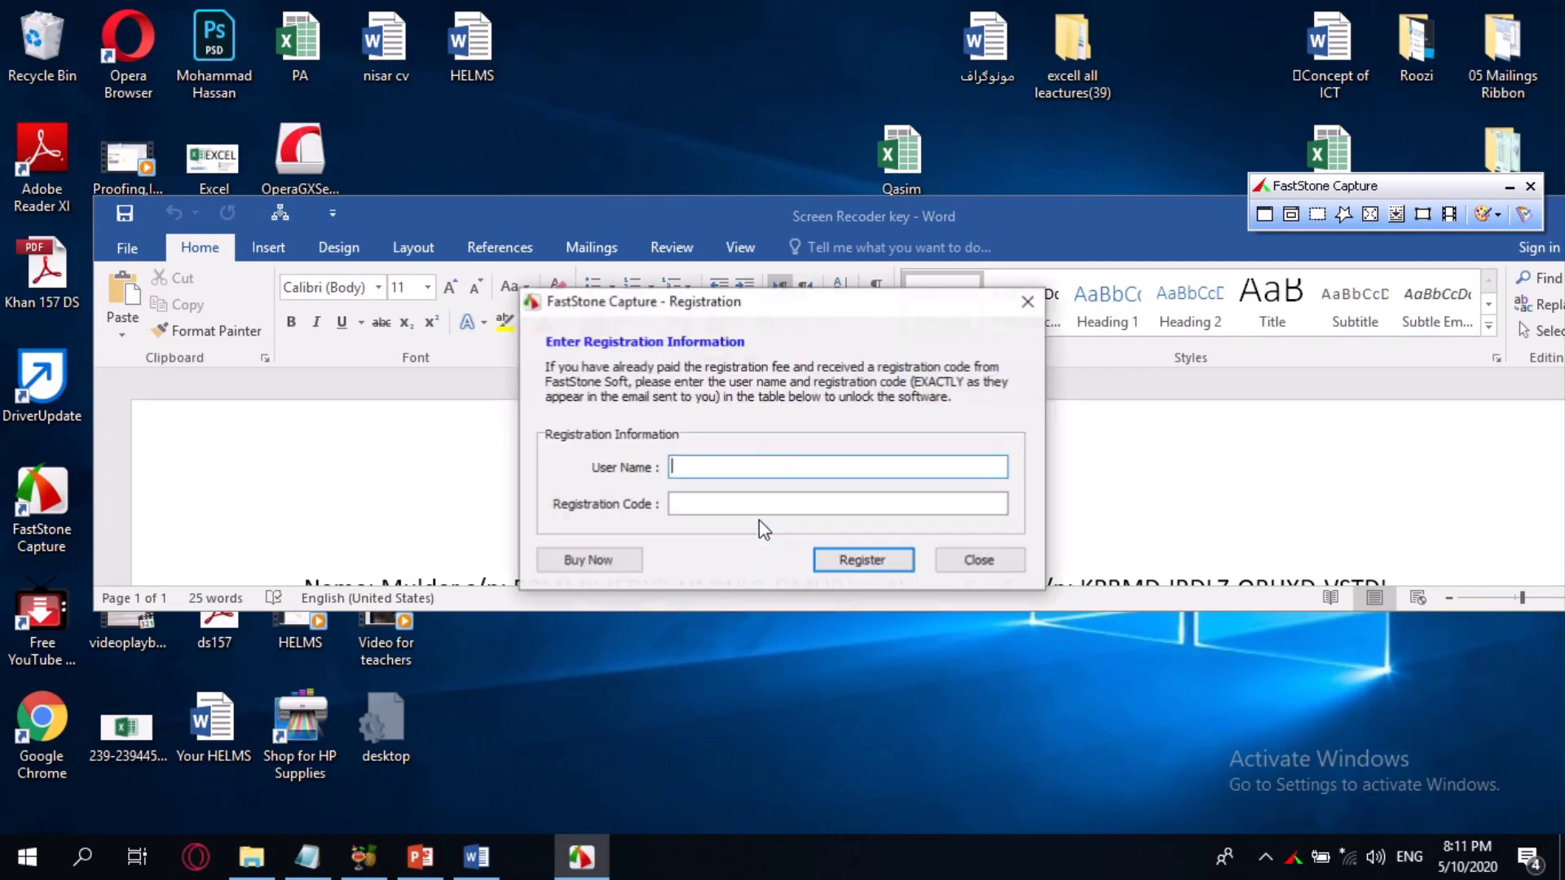
double_click(1043, 219)
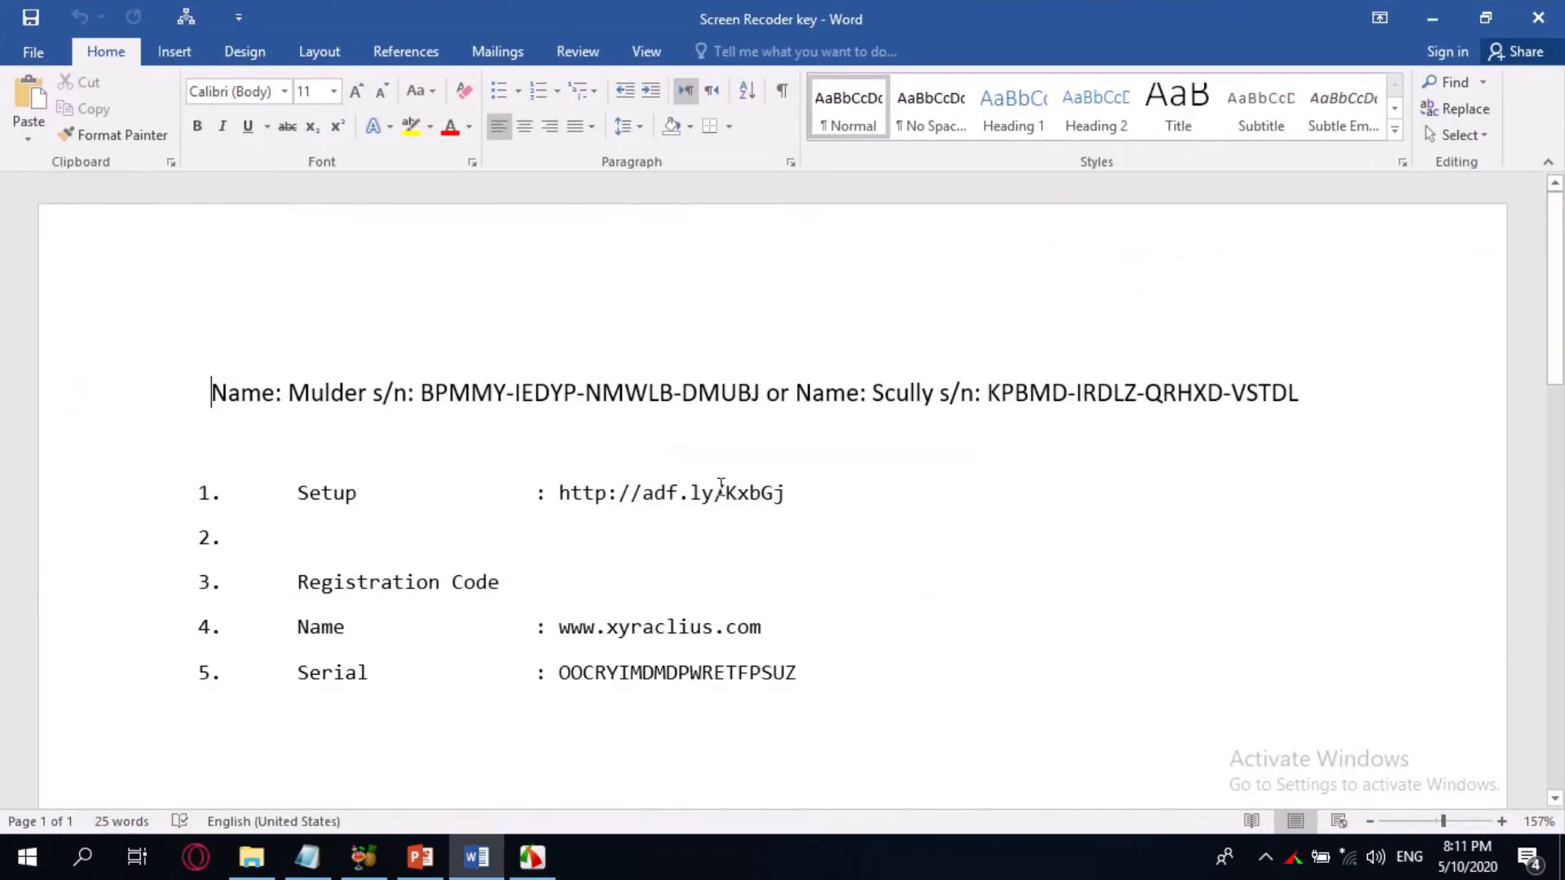
left_click_drag(767, 630, 571, 637)
key("ctrl+c")
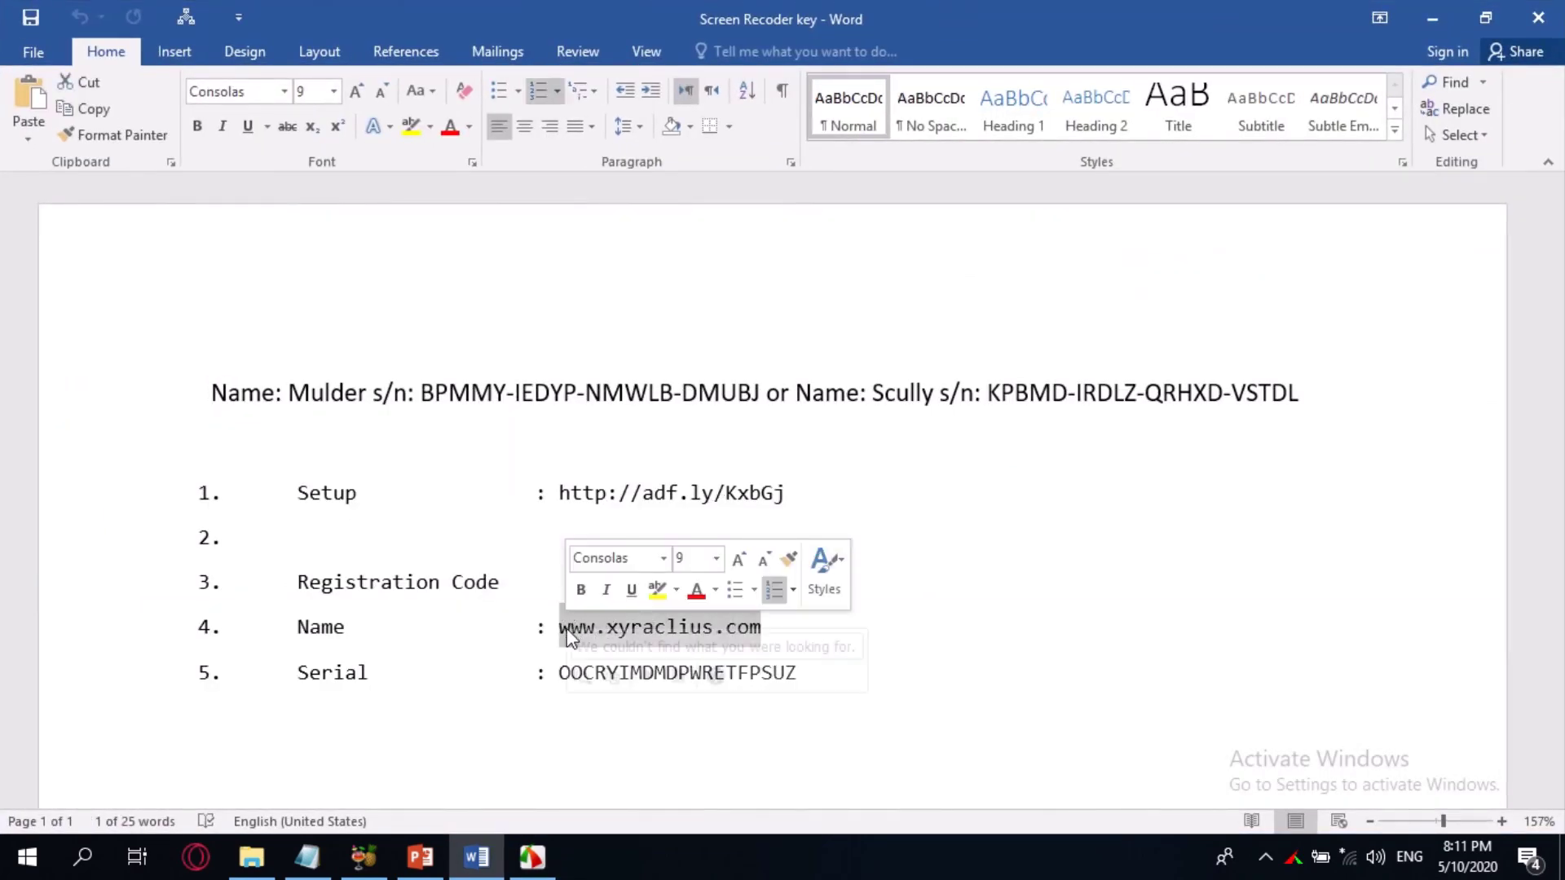
left_click(531, 856)
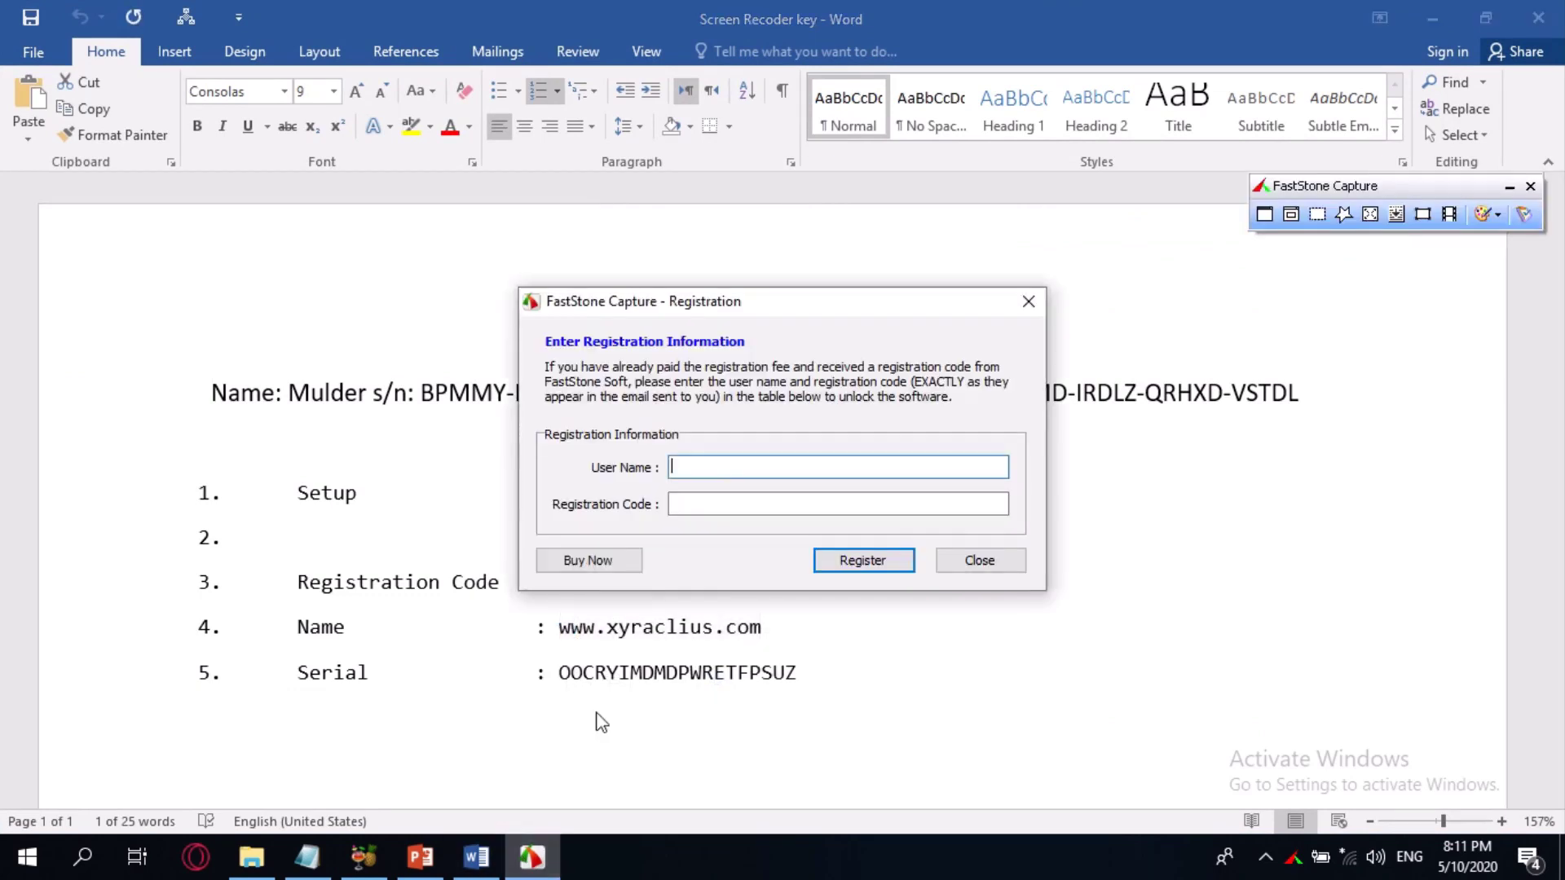
key("ctrl+v")
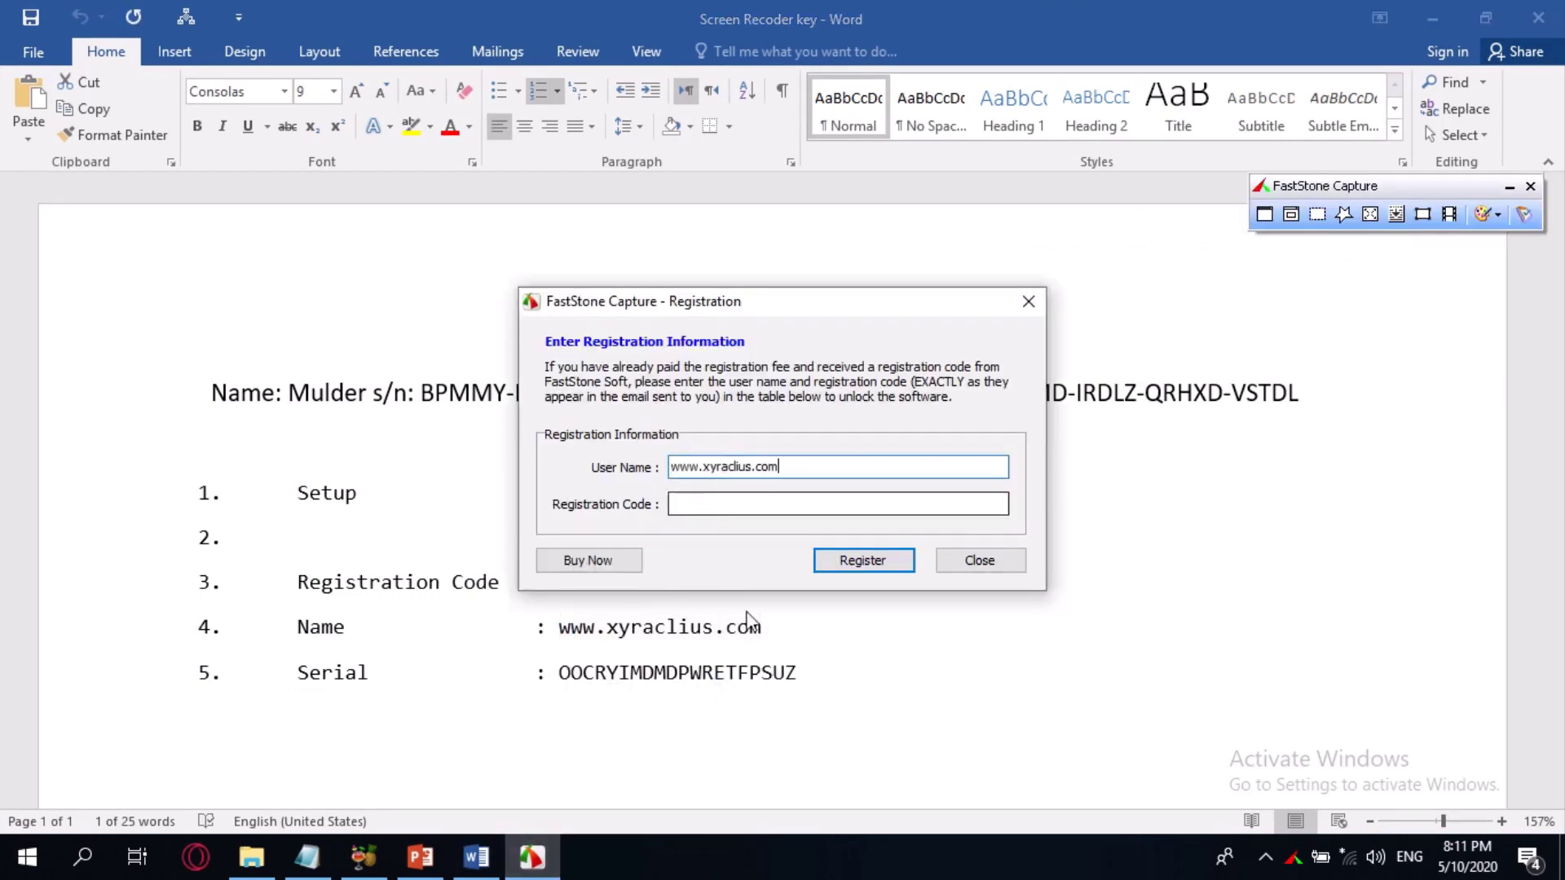
- Copy the Serial from the key document into the registration code field
left_click(798, 675)
left_click_drag(797, 673, 803, 673)
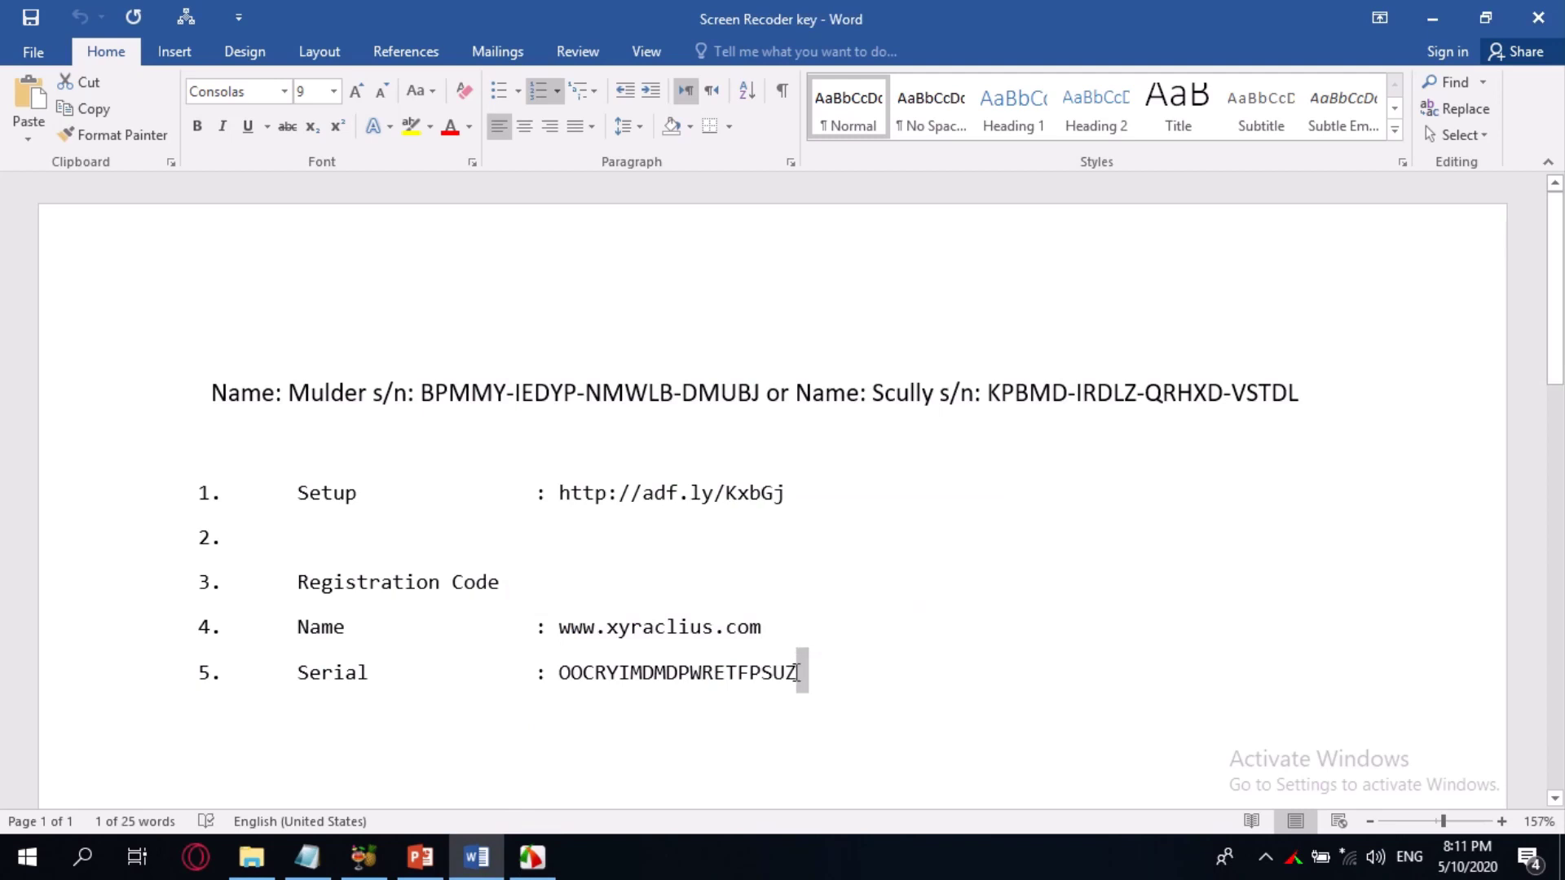
double_click(617, 673)
key("ctrl+c")
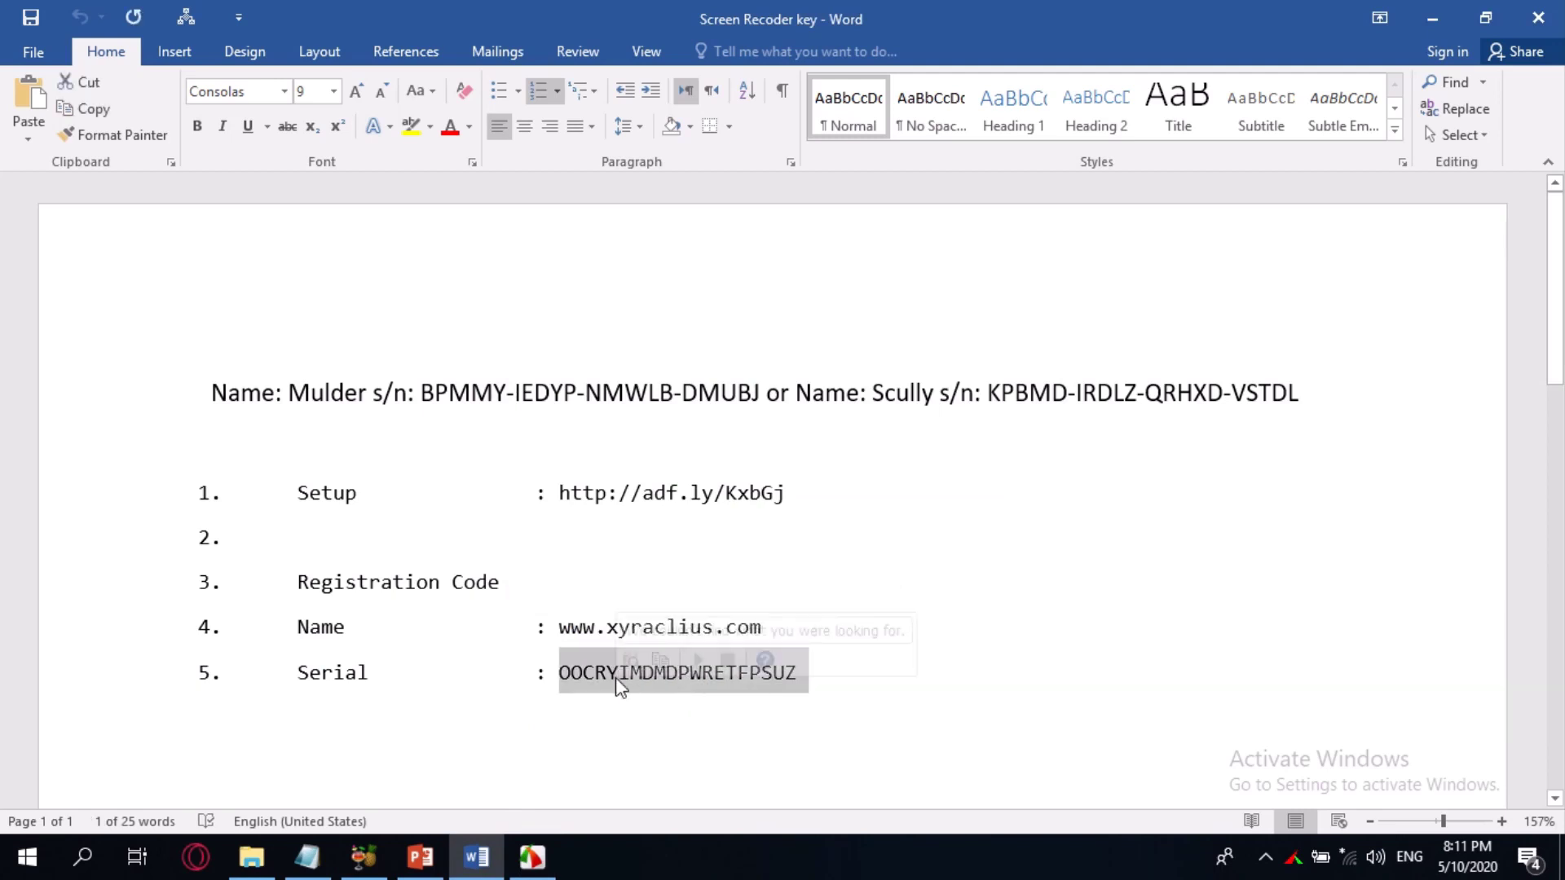
left_click(531, 857)
left_click(706, 502)
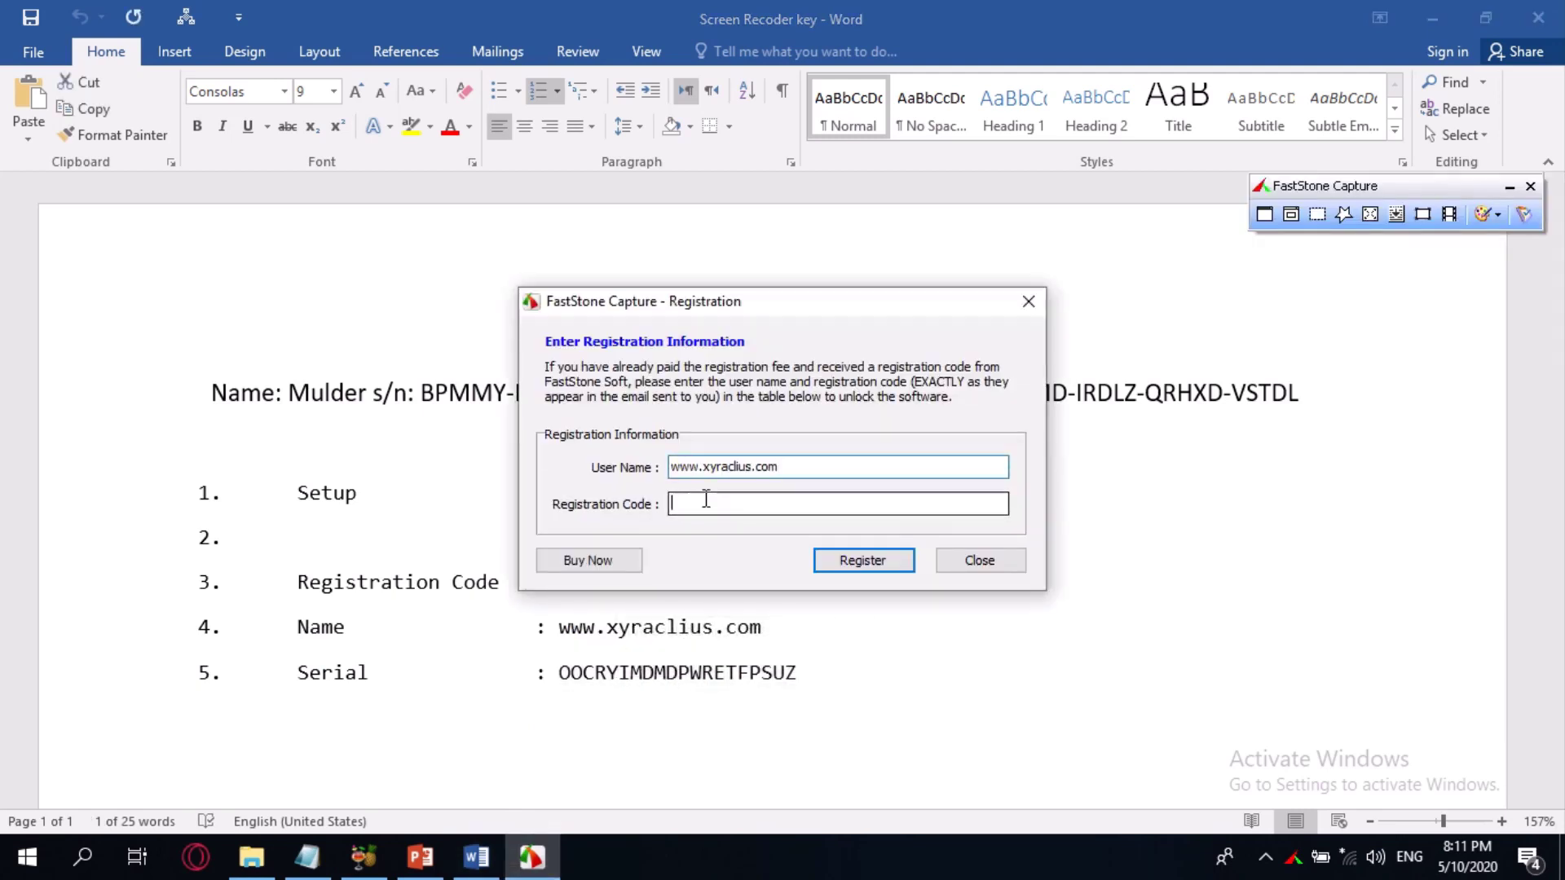
key("ctrl+v")
- Register FastStone Capture, dismiss the success message, and close the key document
left_click(867, 563)
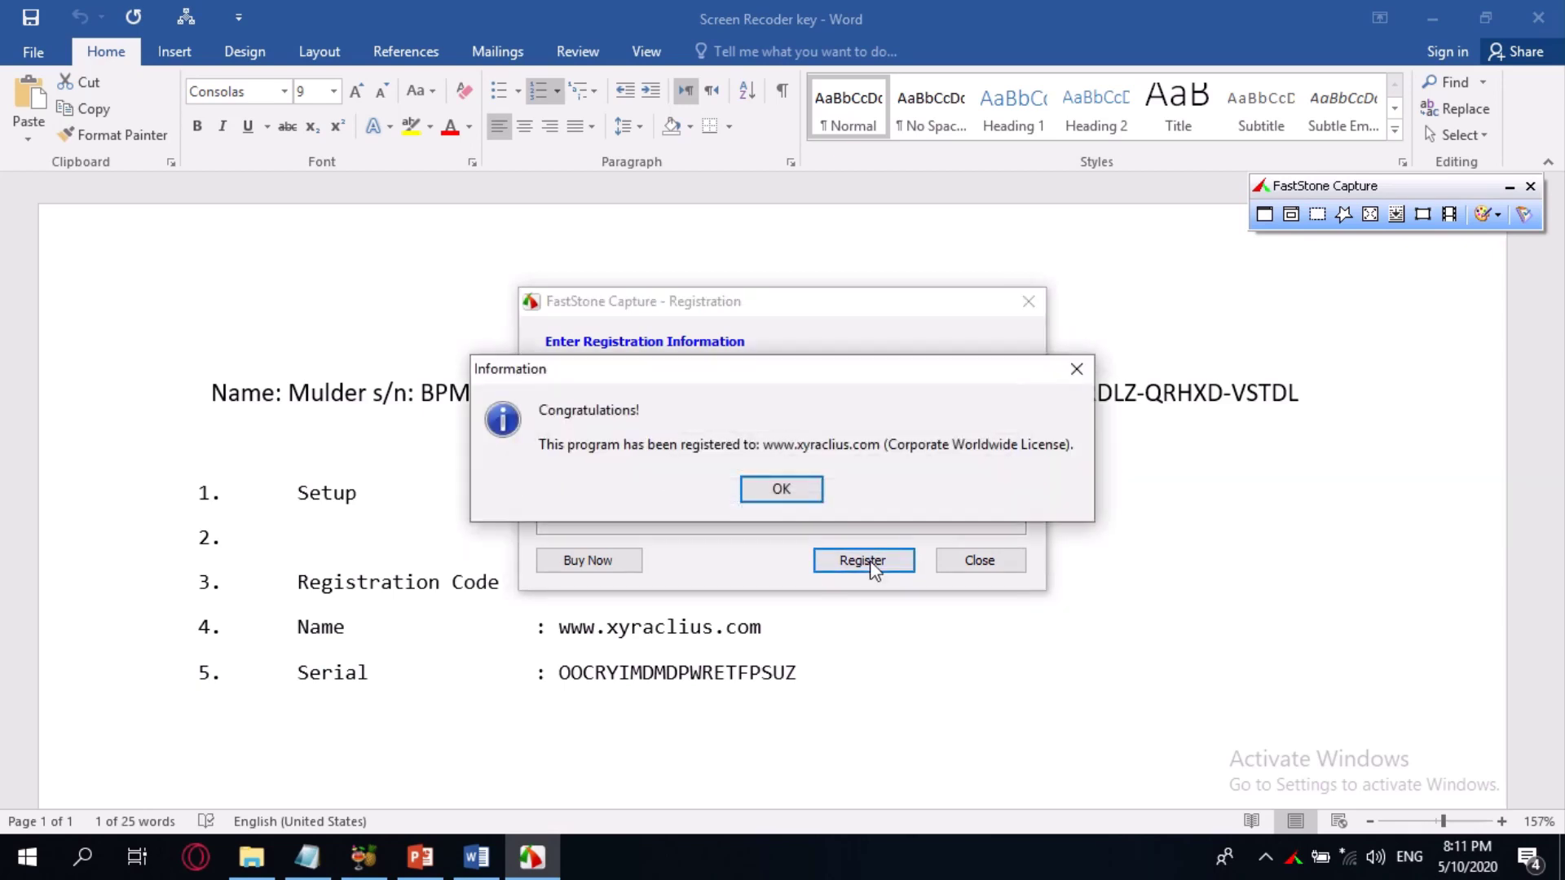
left_click(783, 491)
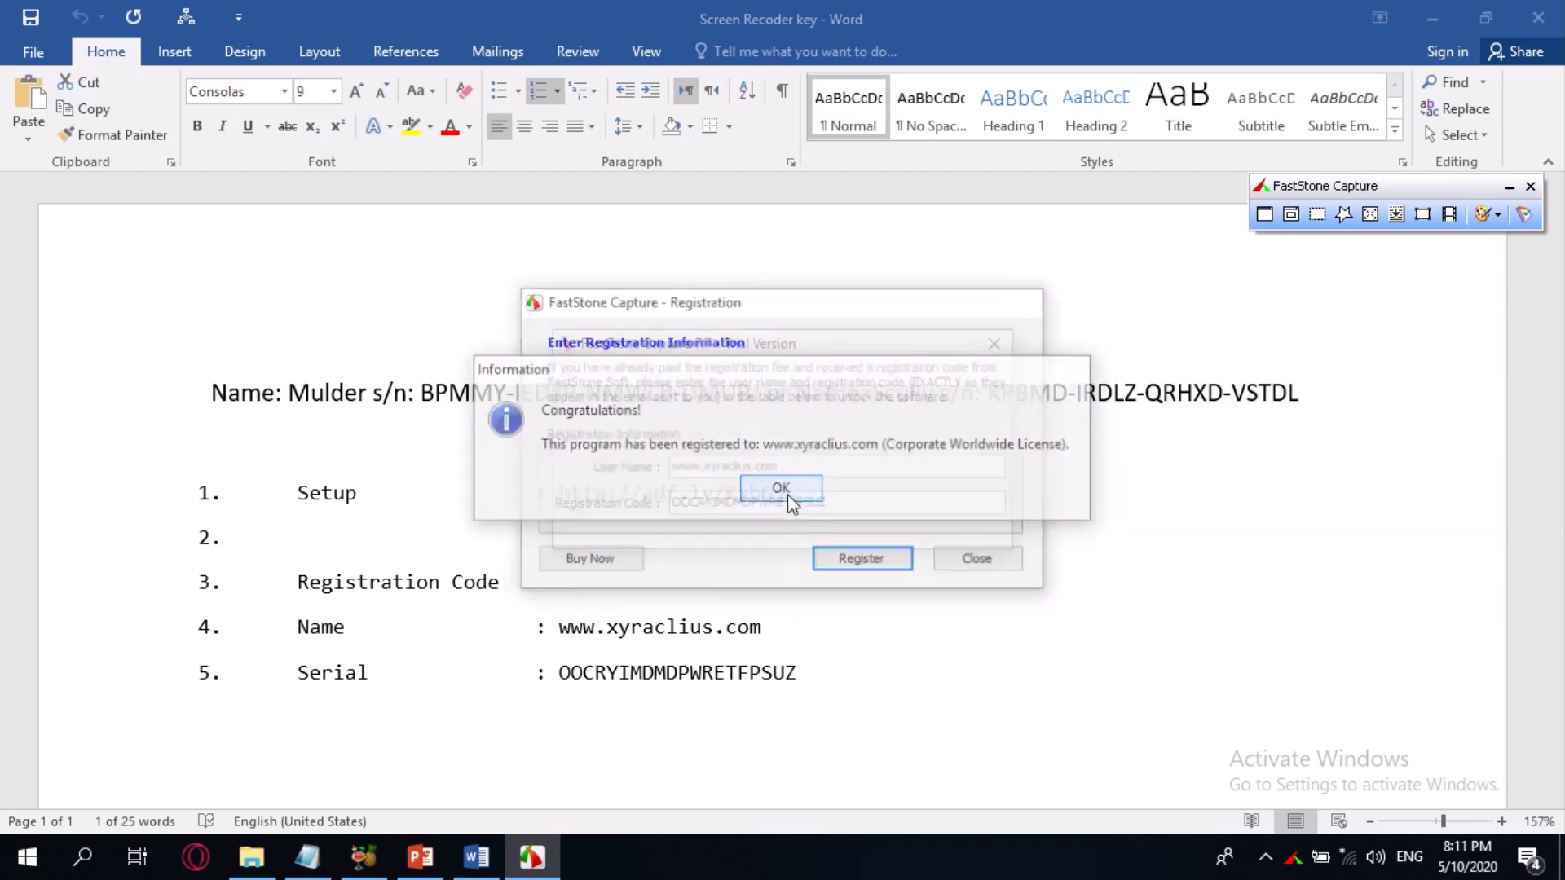
left_click(1537, 14)
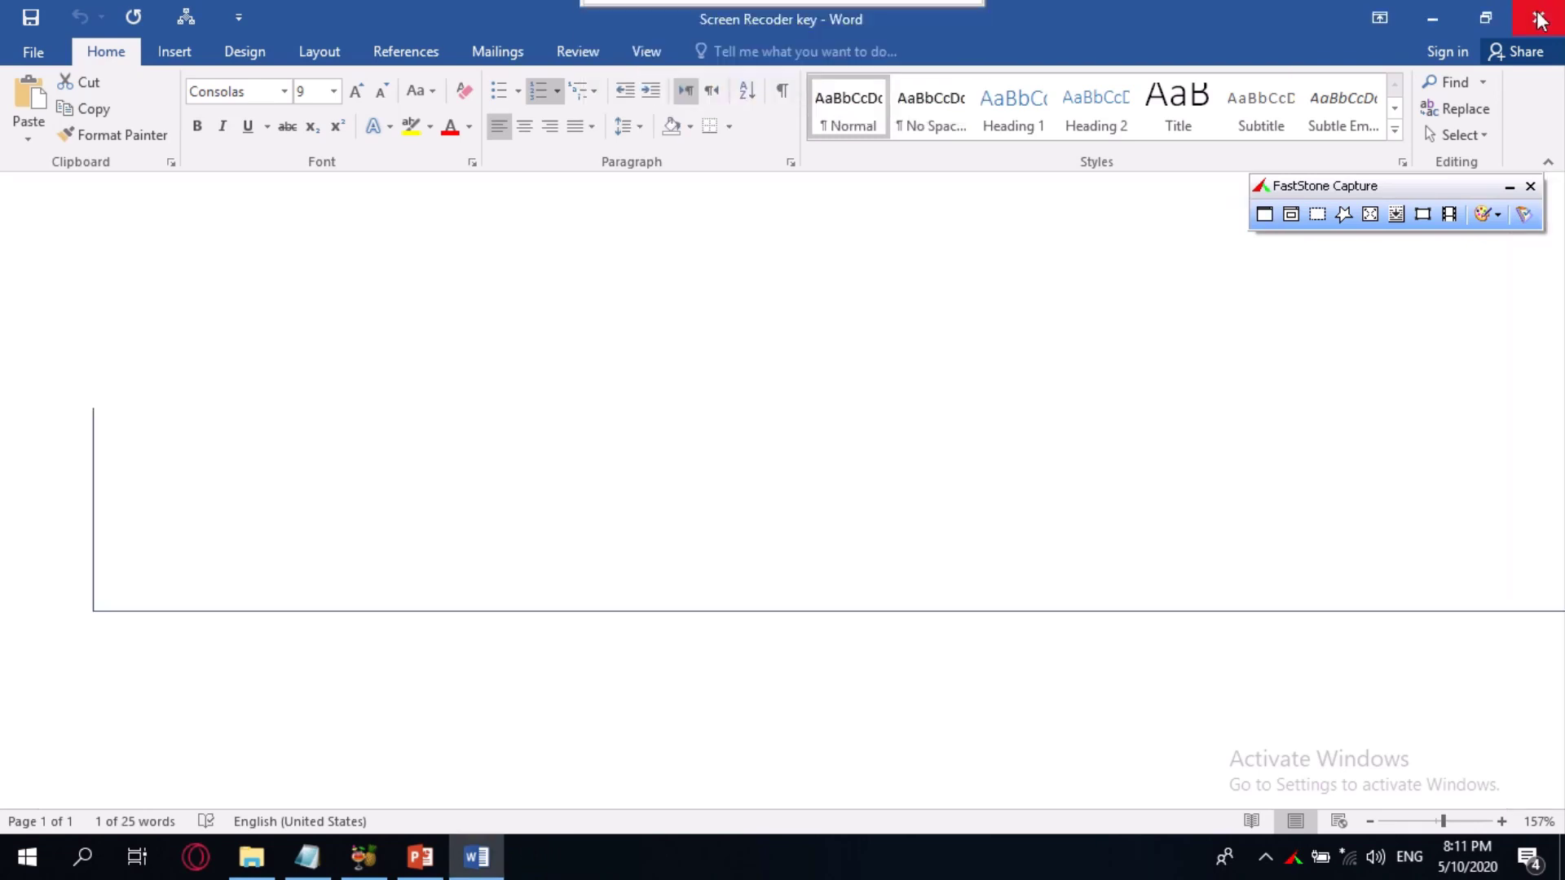
- Quit Word, close the 05 Mailings Ribbon folder, and close the FastStone Capture toolbar
left_click(1539, 18)
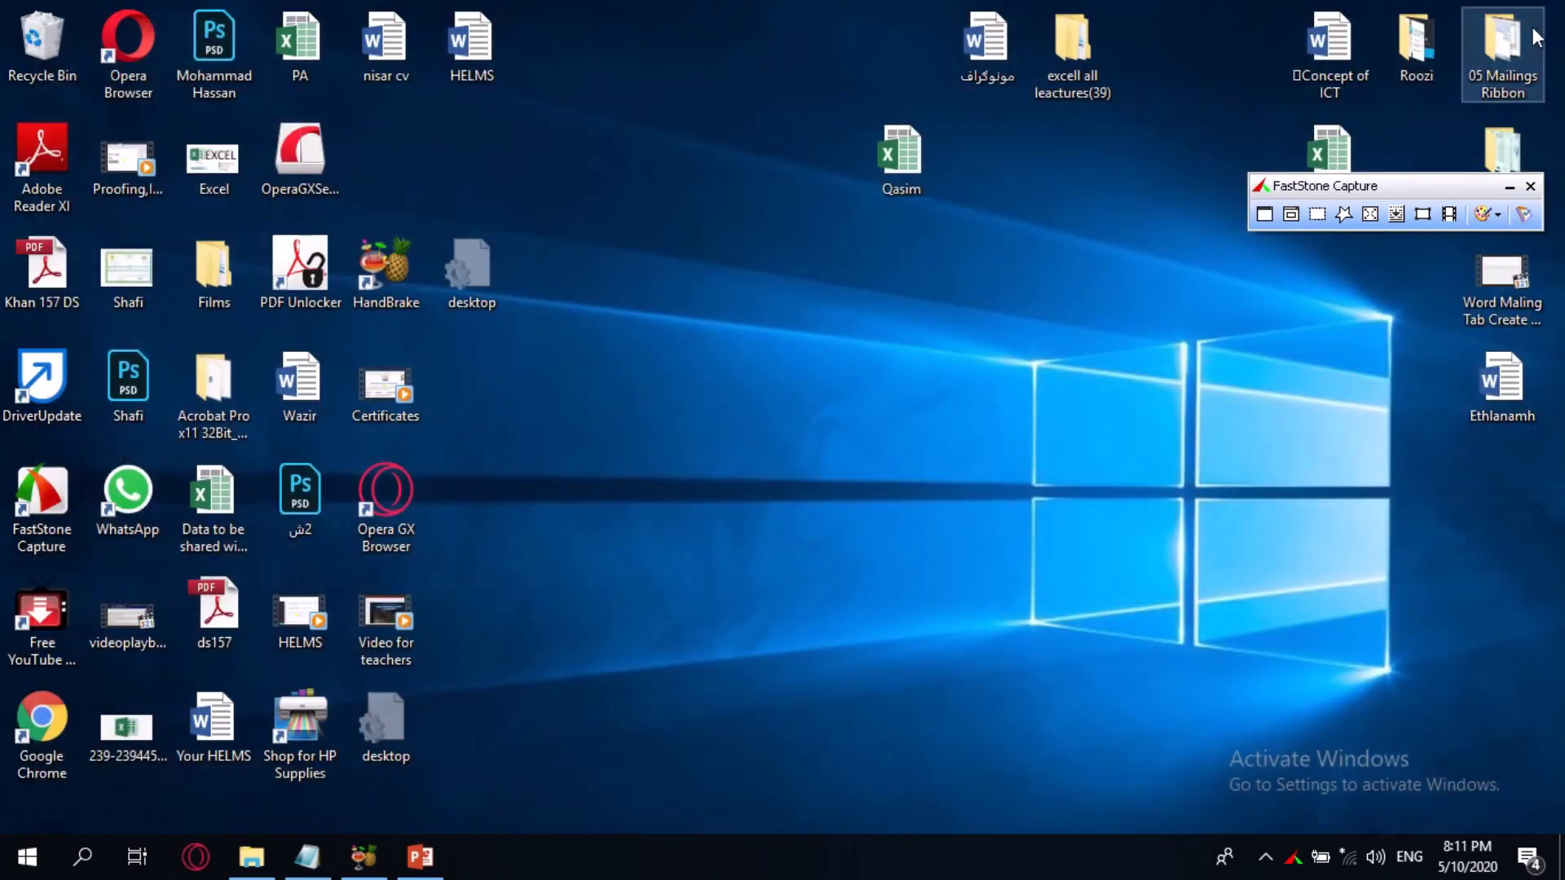
double_click(1502, 53)
left_click(1265, 20)
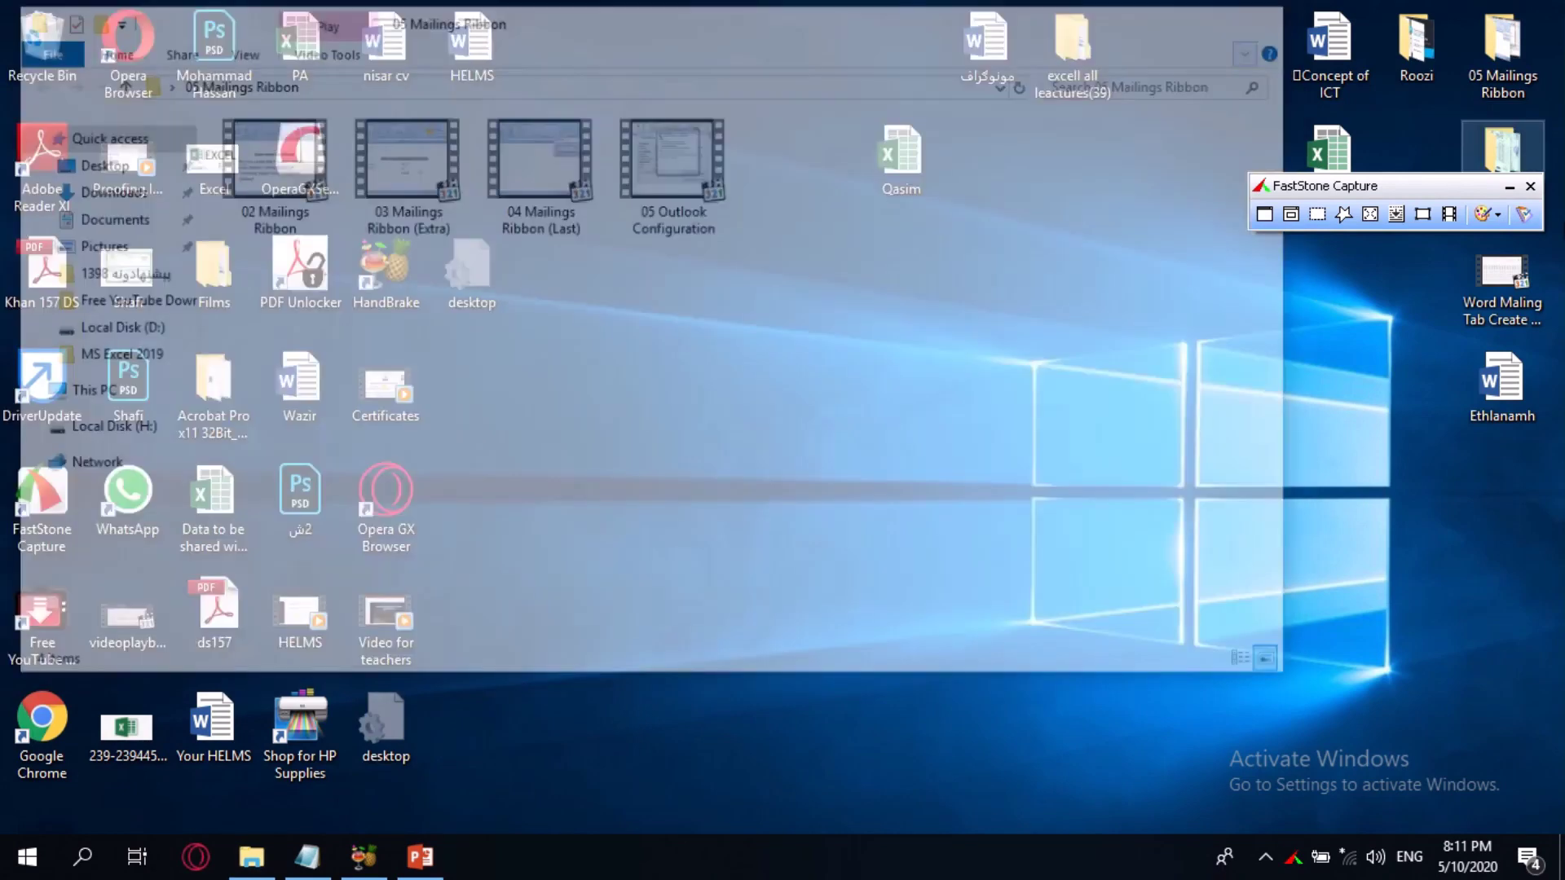
left_click(1530, 186)
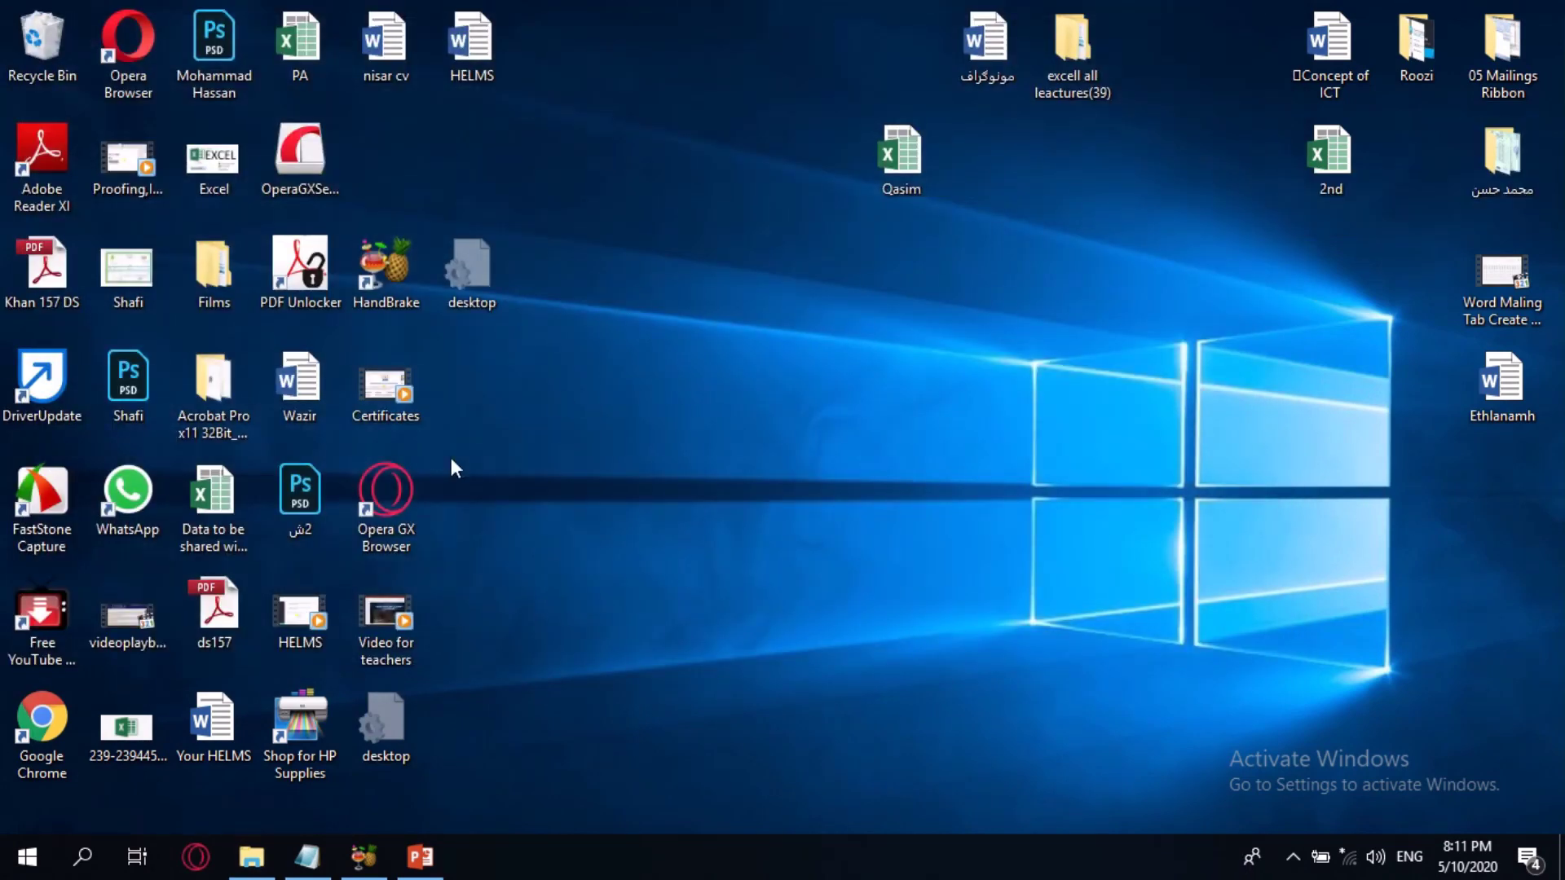
- Relaunch FastStone Capture from the desktop shortcut and open the Screen Recorder
left_click(36, 510)
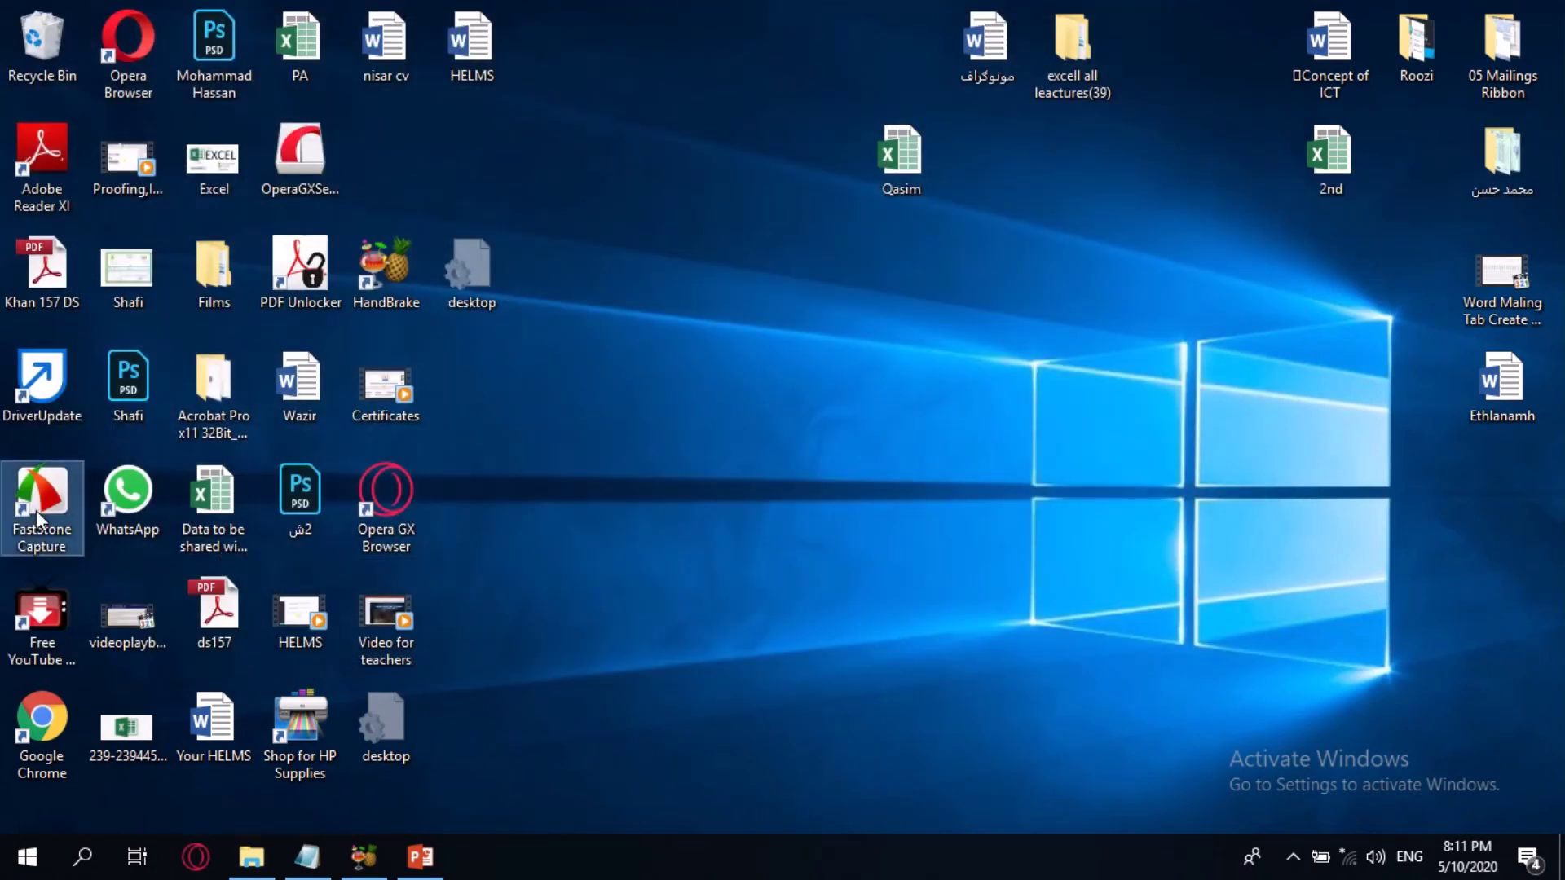
double_click(36, 511)
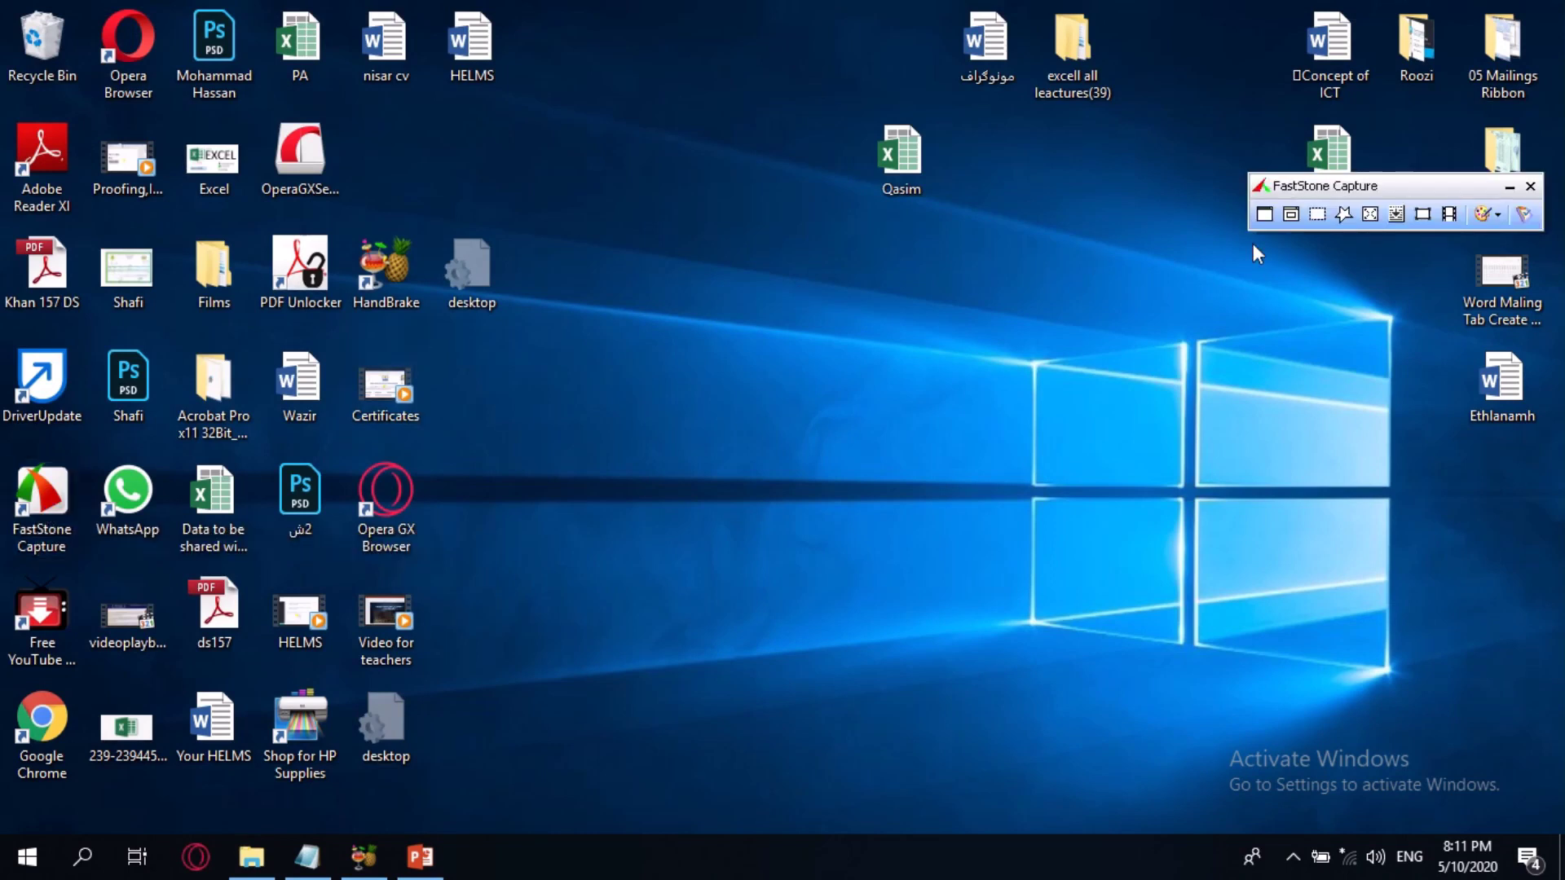
left_click(1446, 214)
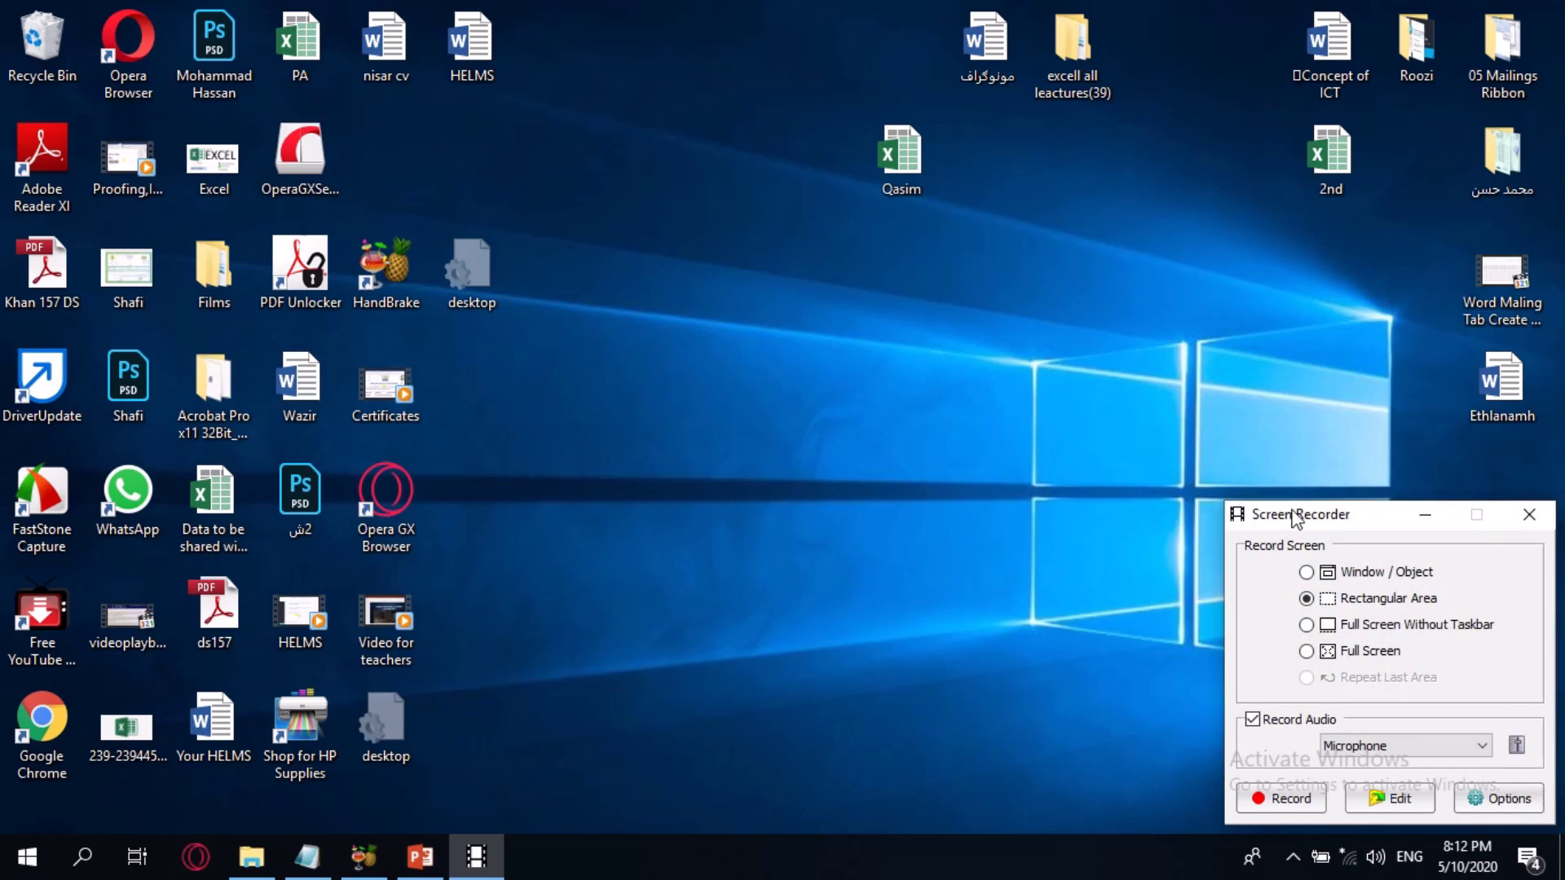
- Try the Window/Object and Rectangular Area modes, using a resized File Explorer window as a sample
left_click_drag(1296, 520, 1089, 348)
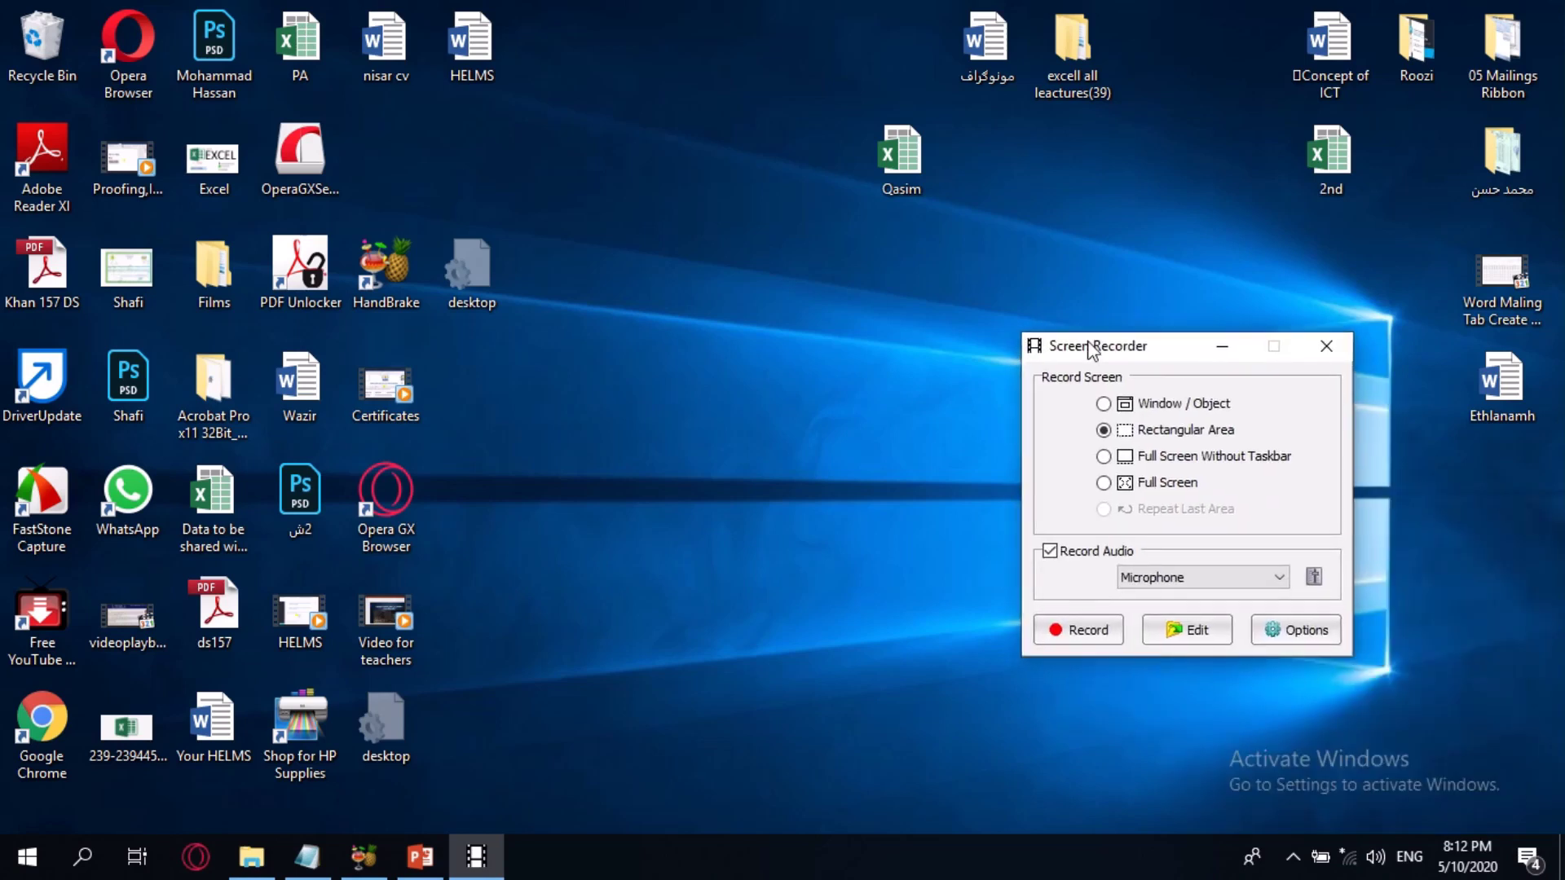
left_click(1099, 400)
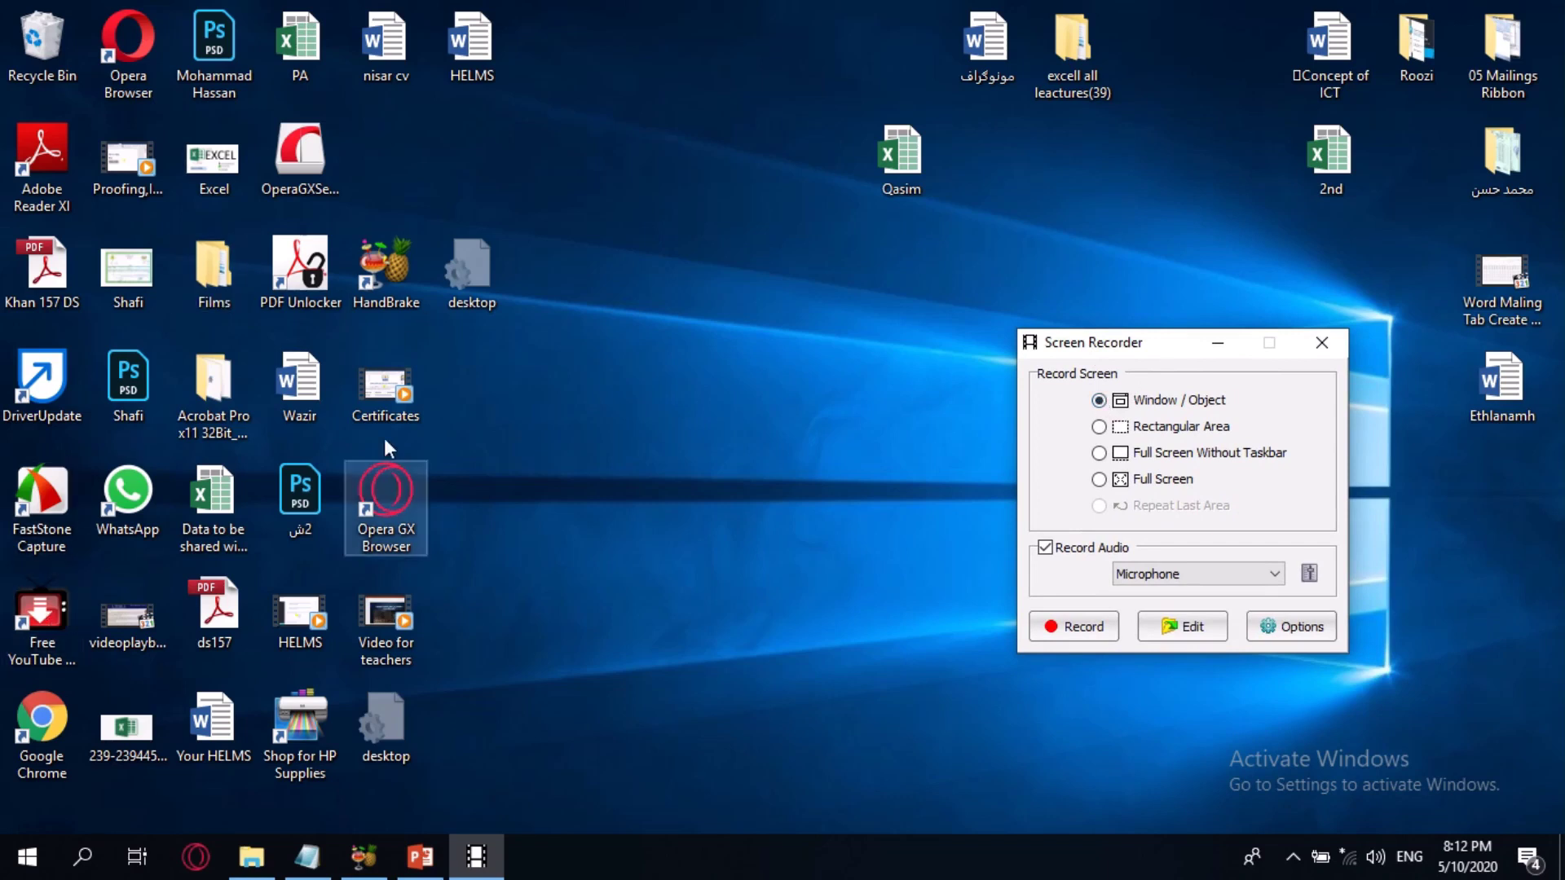
key("super+e")
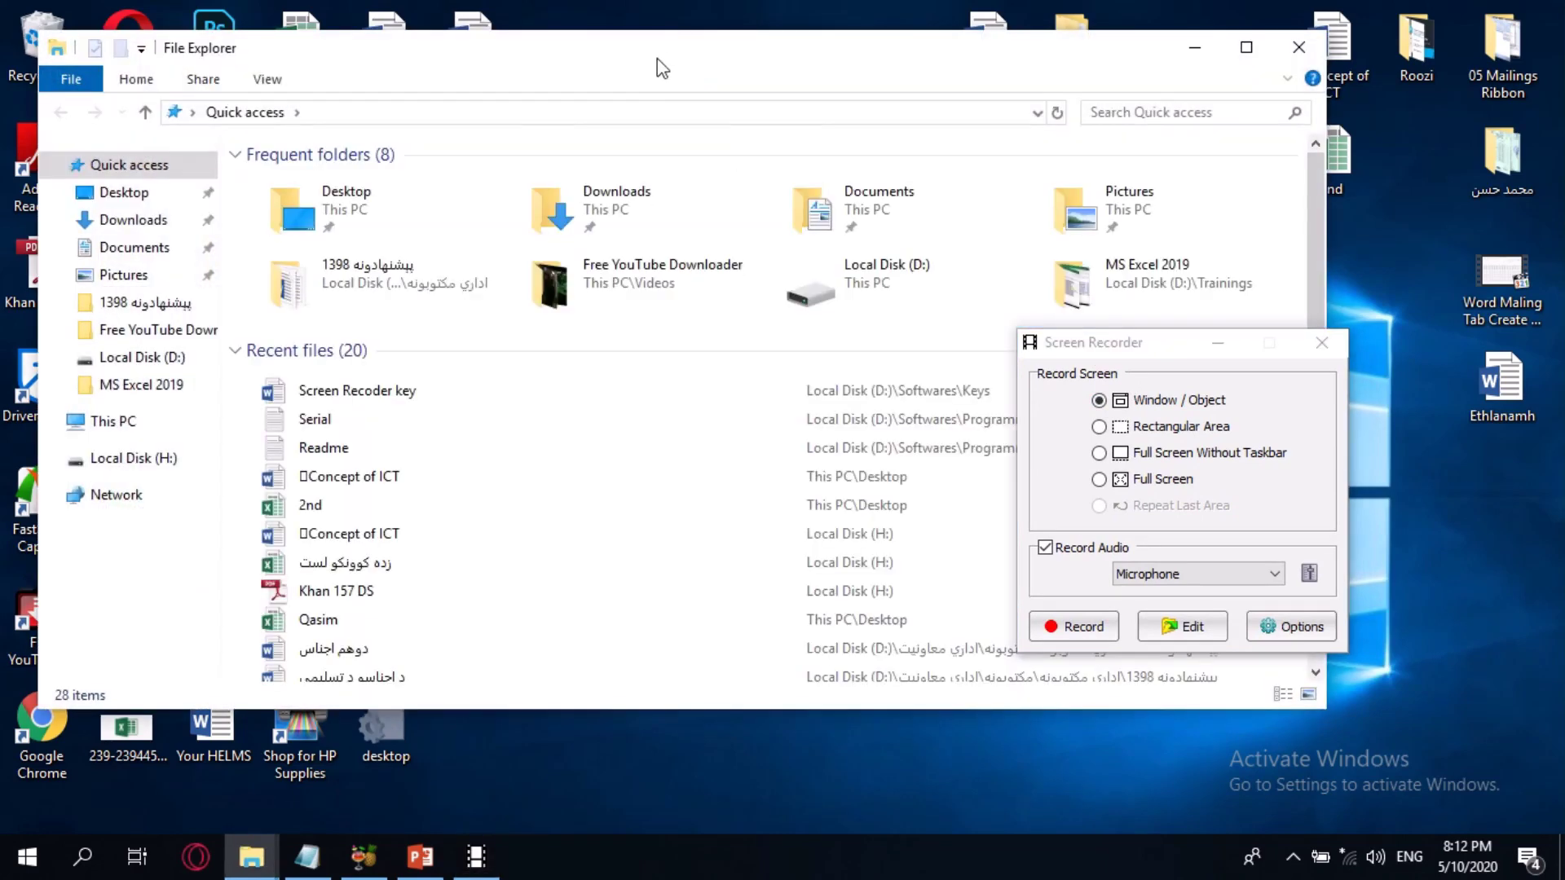
left_click_drag(657, 60, 589, 103)
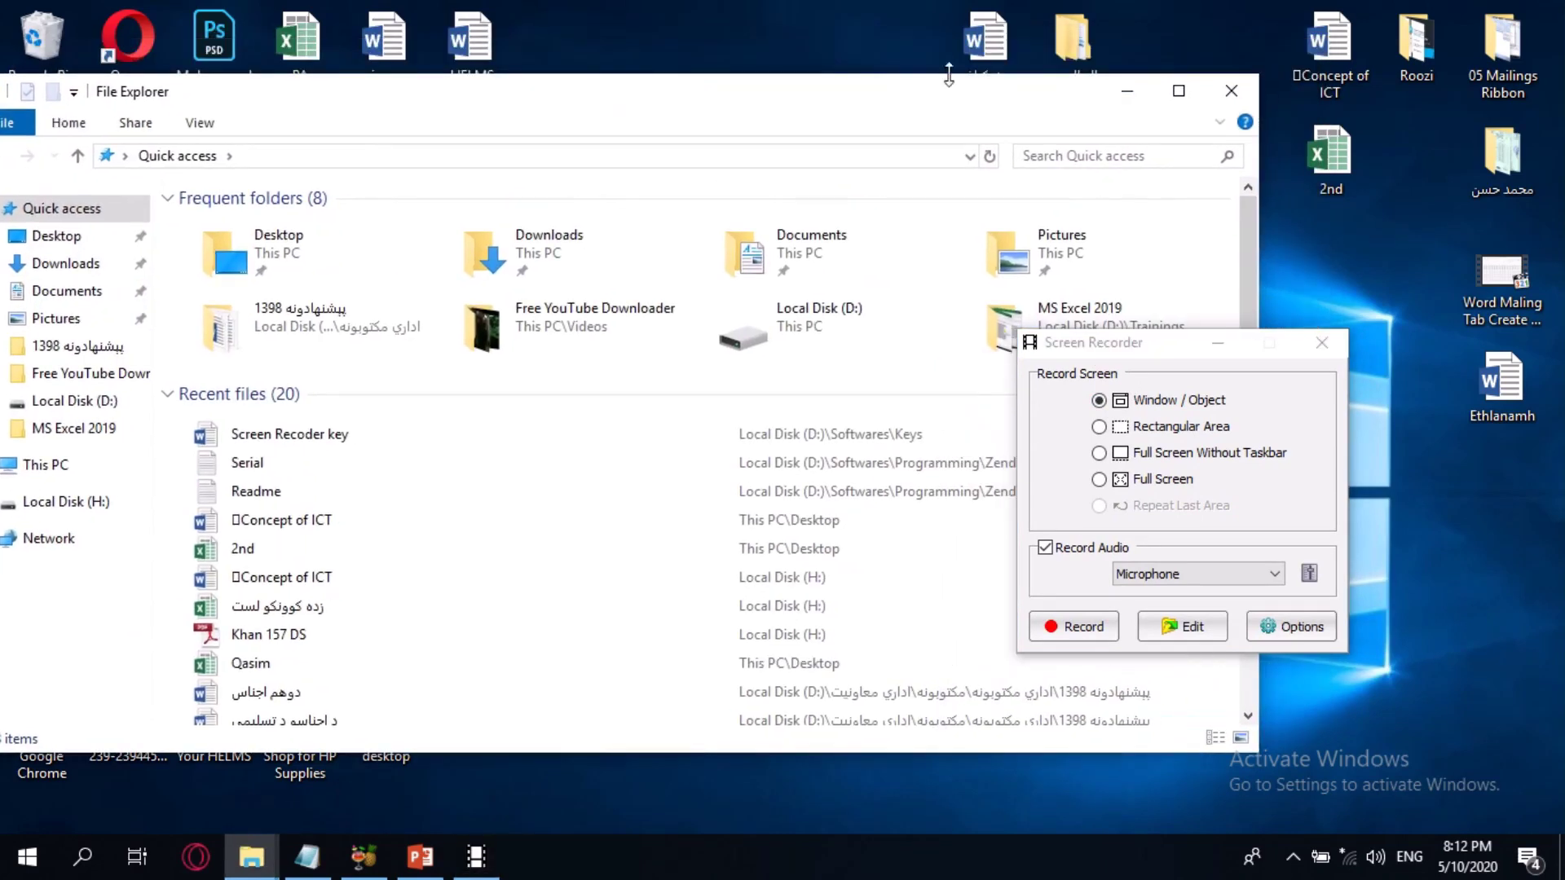
left_click_drag(1075, 163, 639, 212)
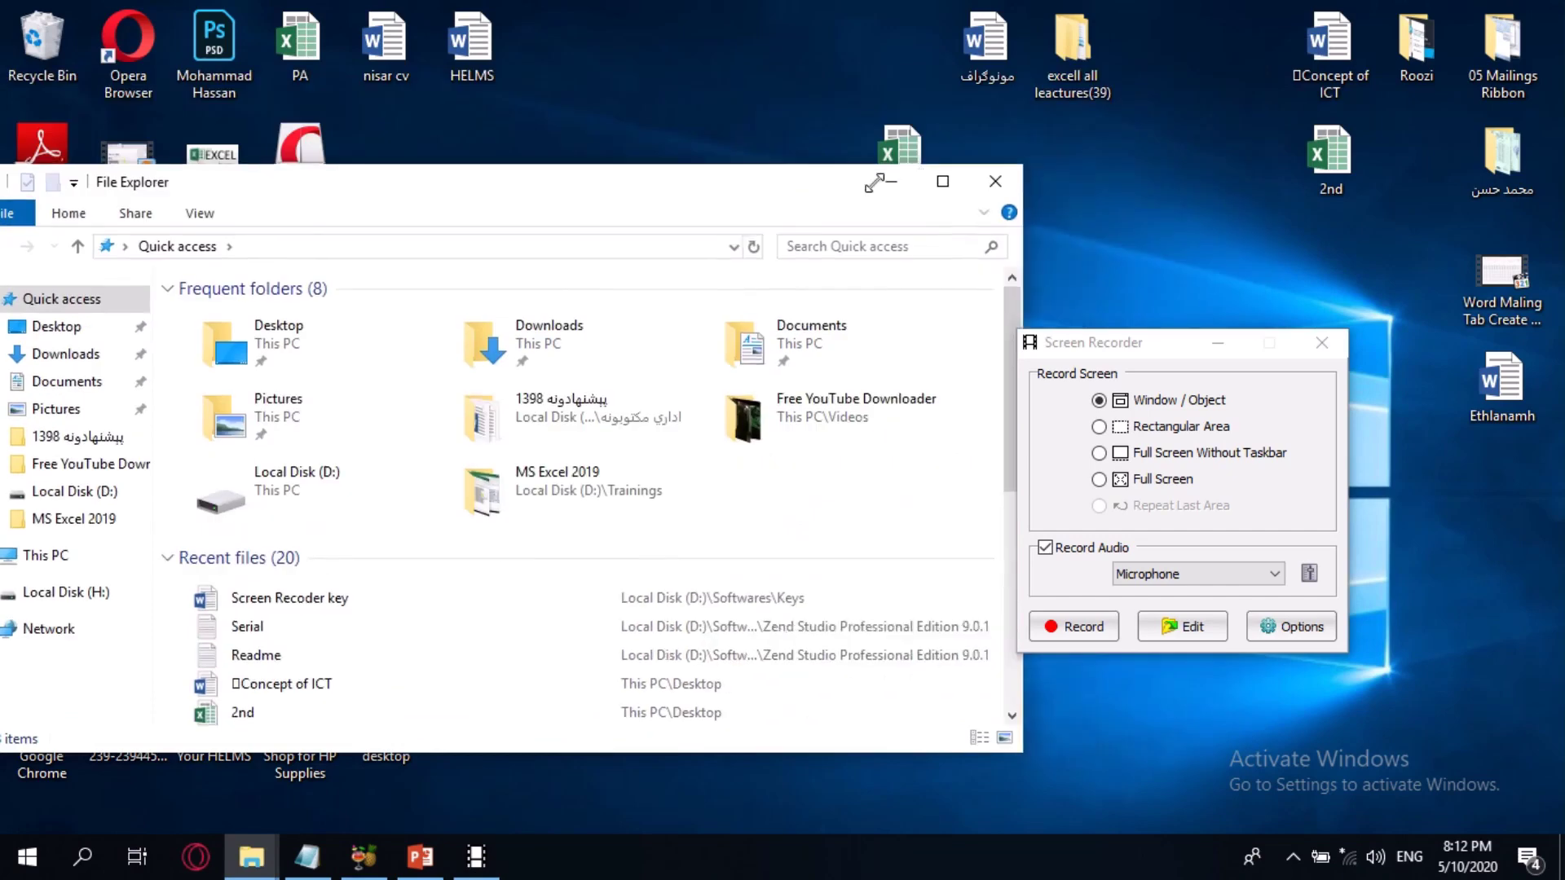
left_click_drag(576, 158, 786, 162)
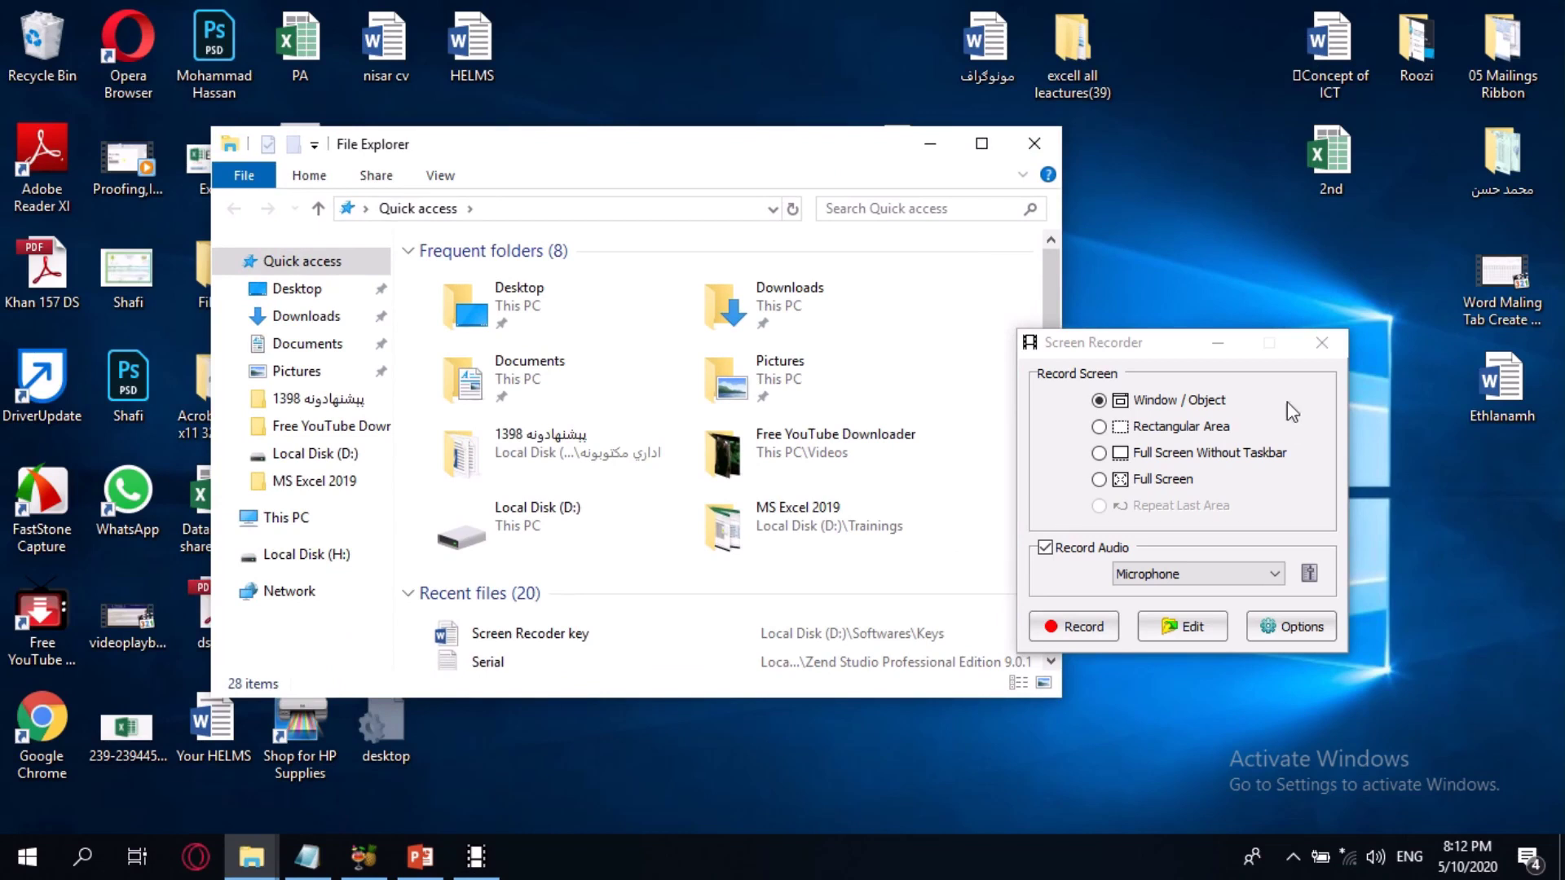
left_click(1099, 427)
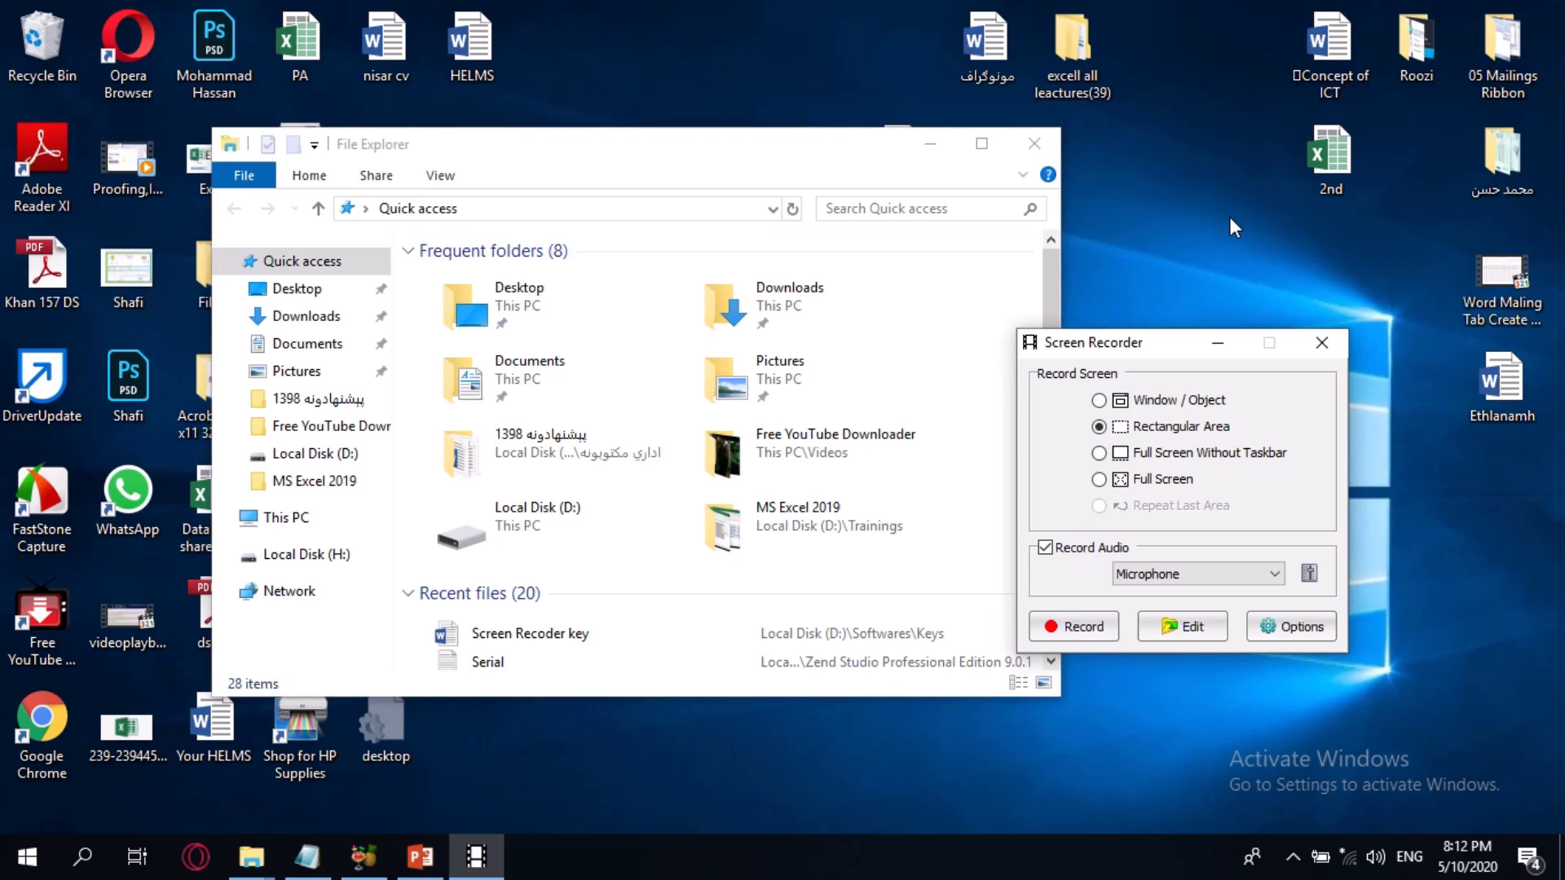
left_click(1046, 147)
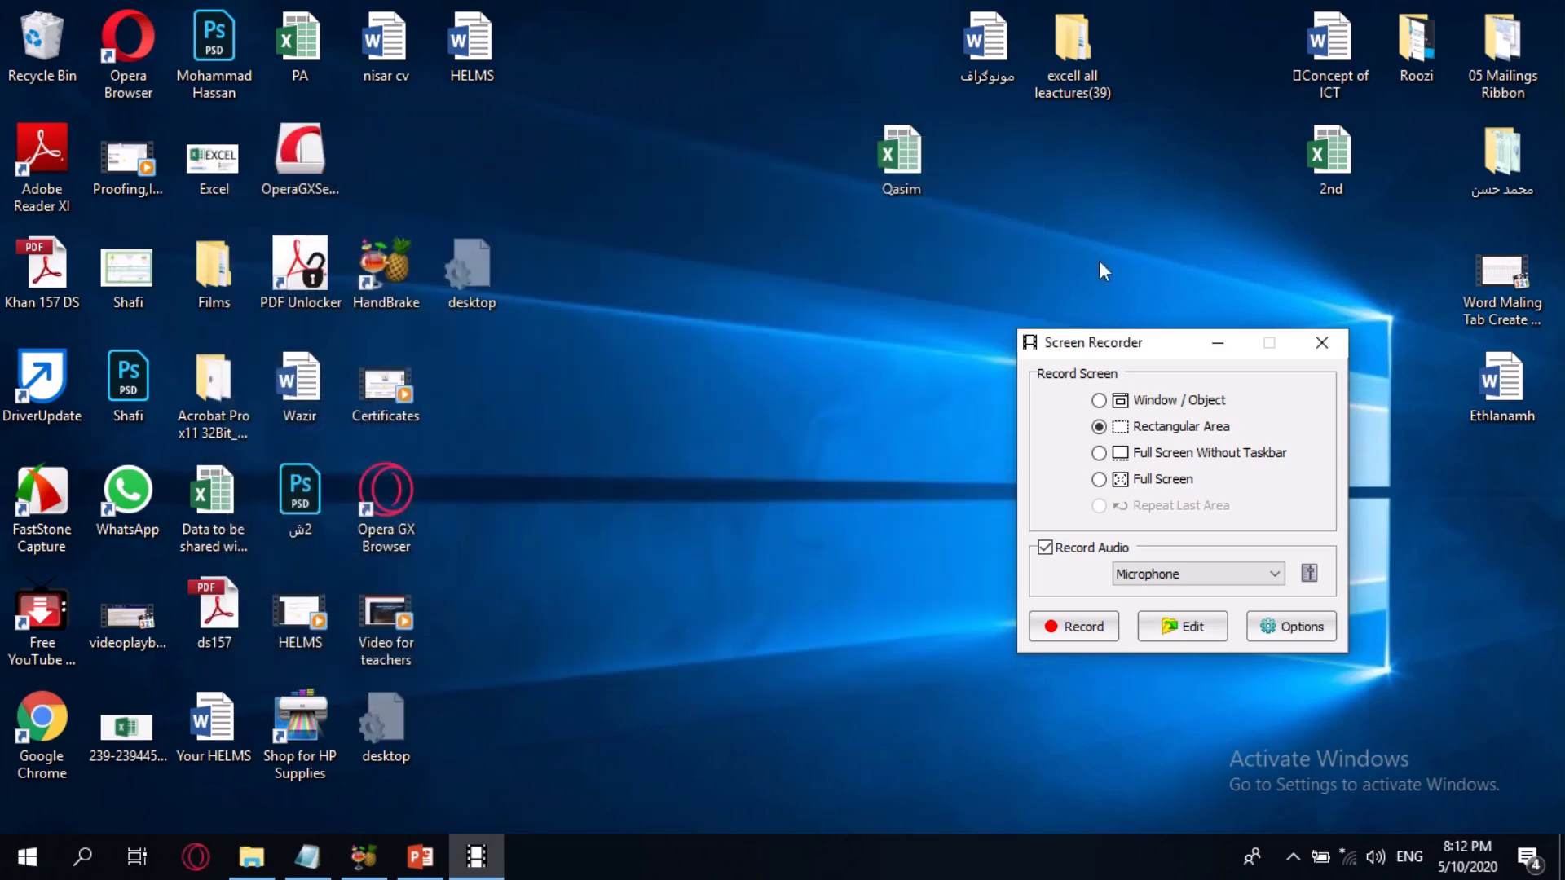
- Select Full Screen recording and bring up the microphone recording device settings
left_click(1099, 454)
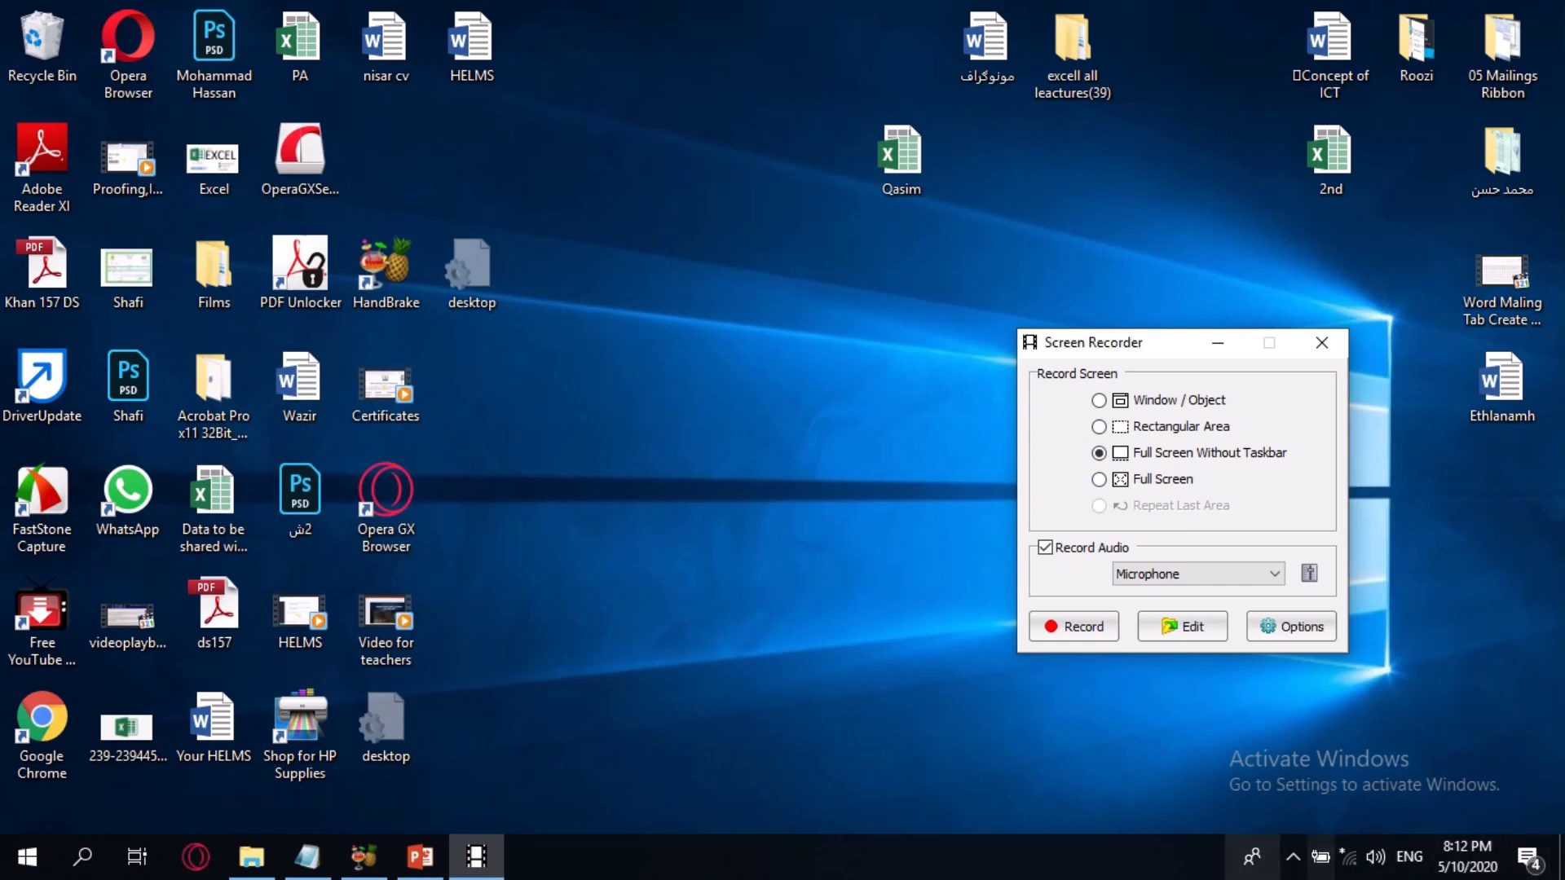
left_click(1099, 480)
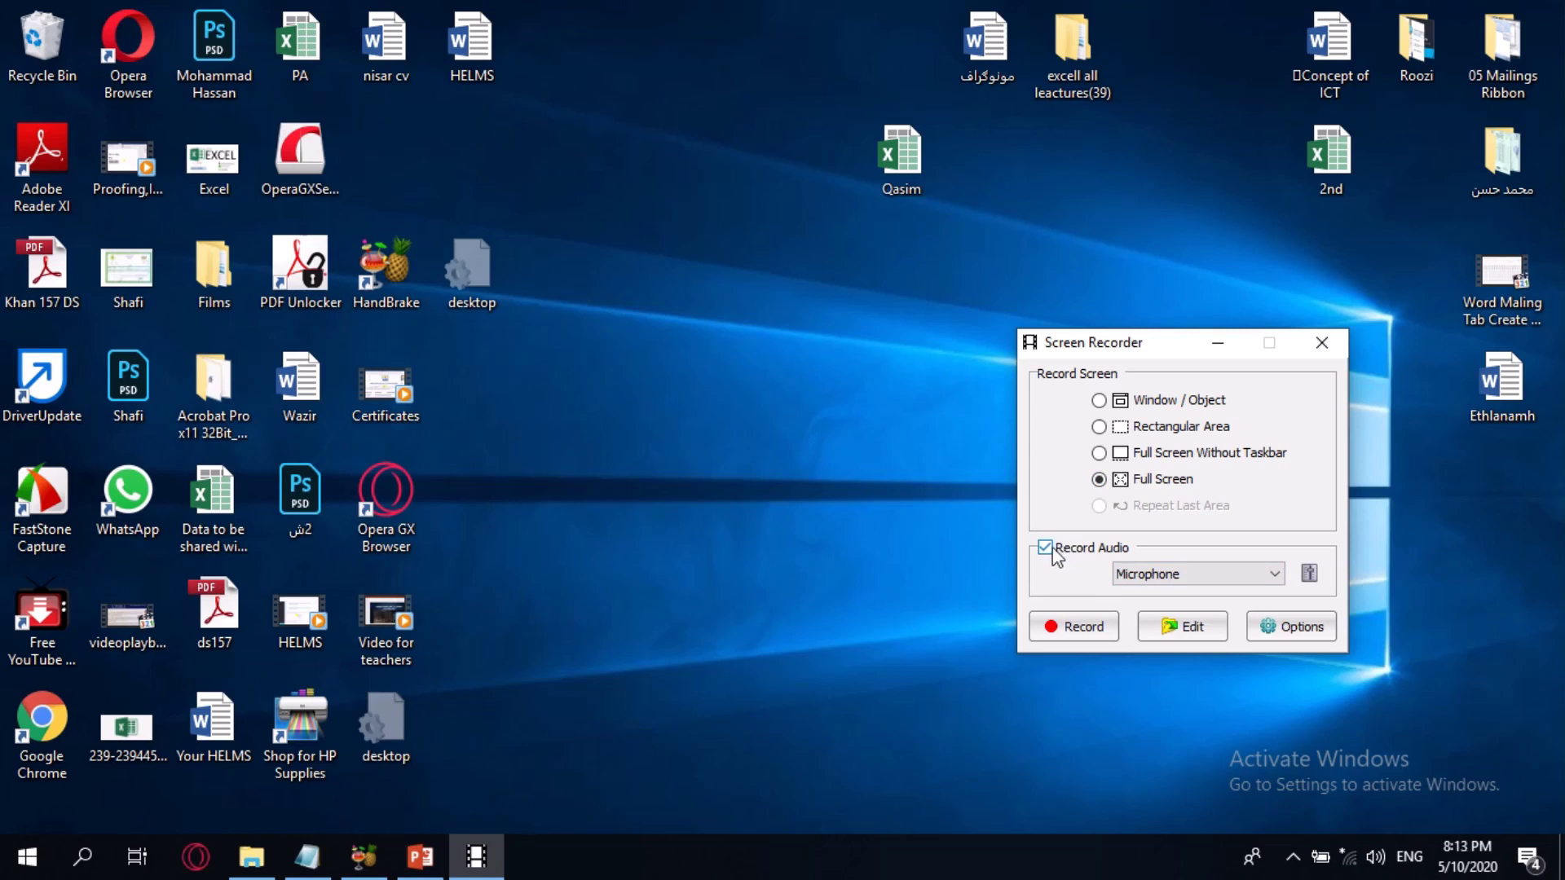
left_click(1183, 575)
left_click(1182, 572)
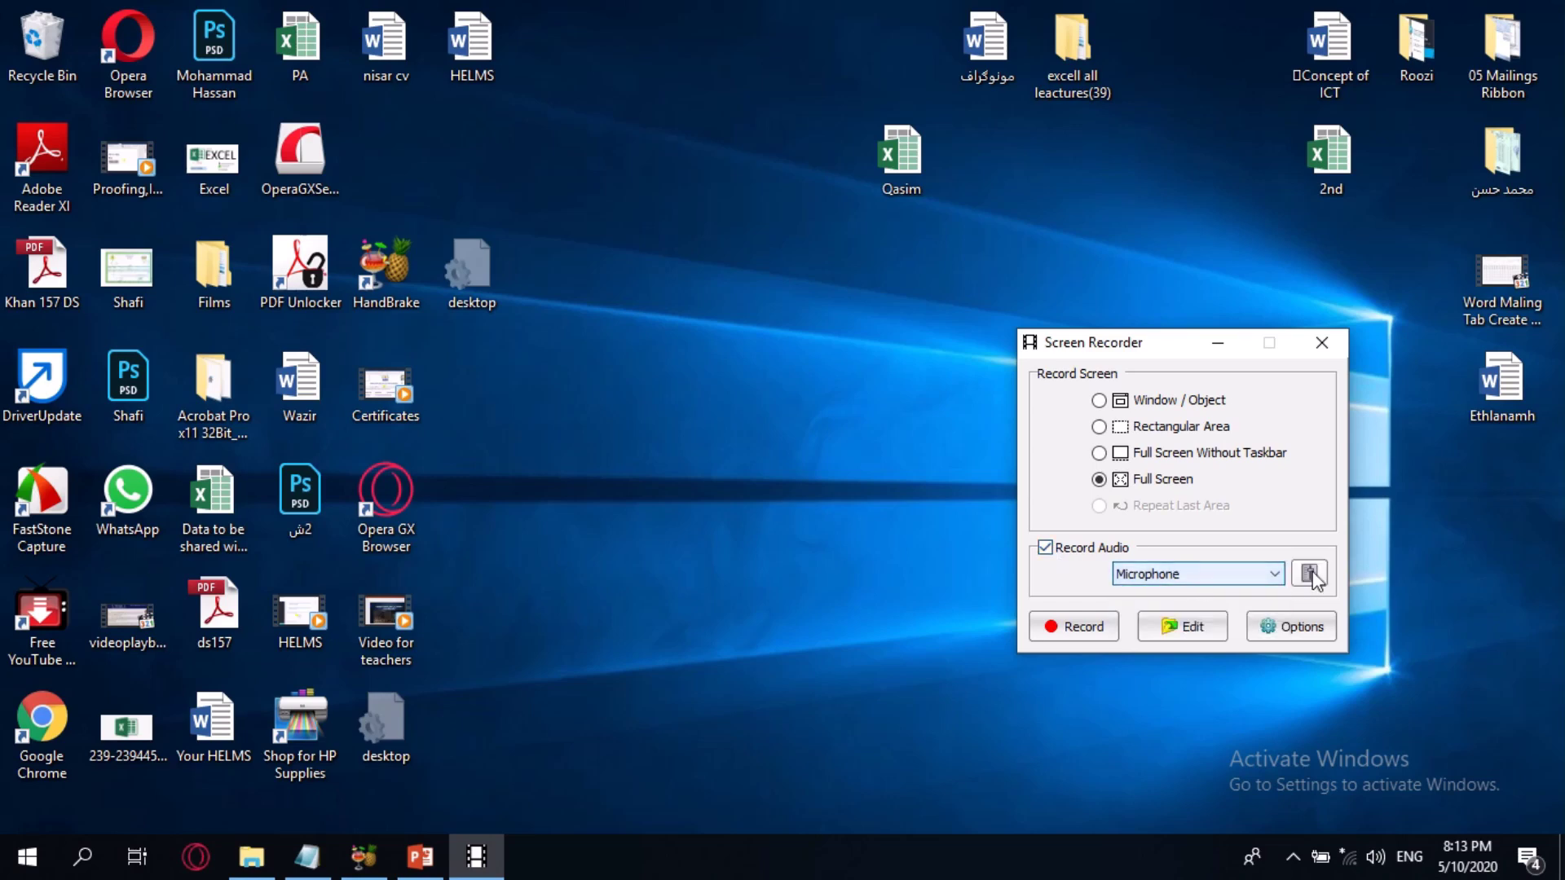
left_click(1310, 574)
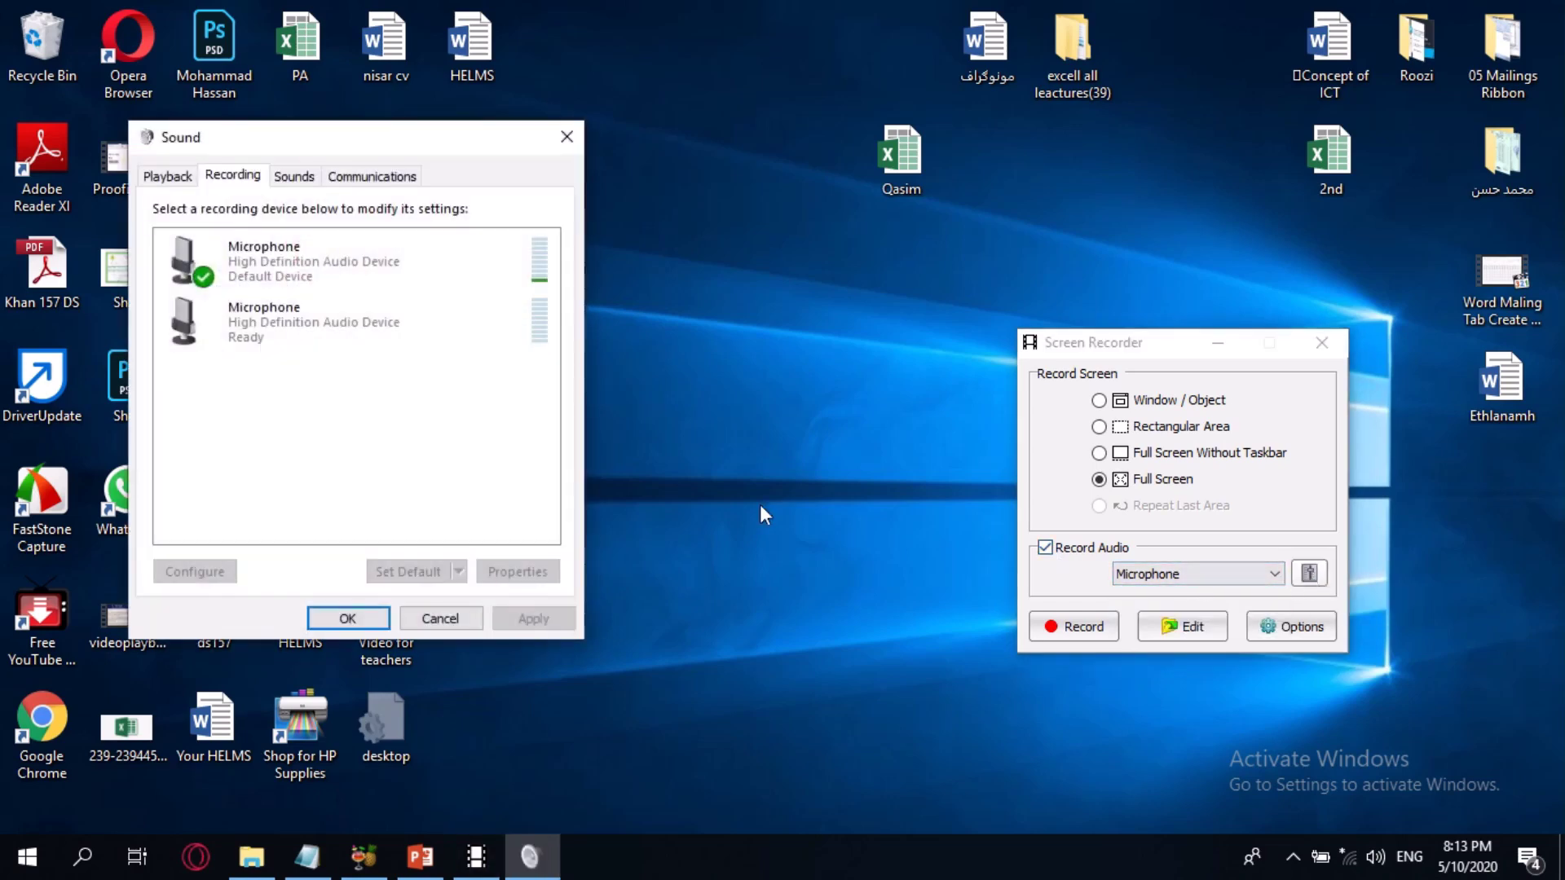
left_click(341, 277)
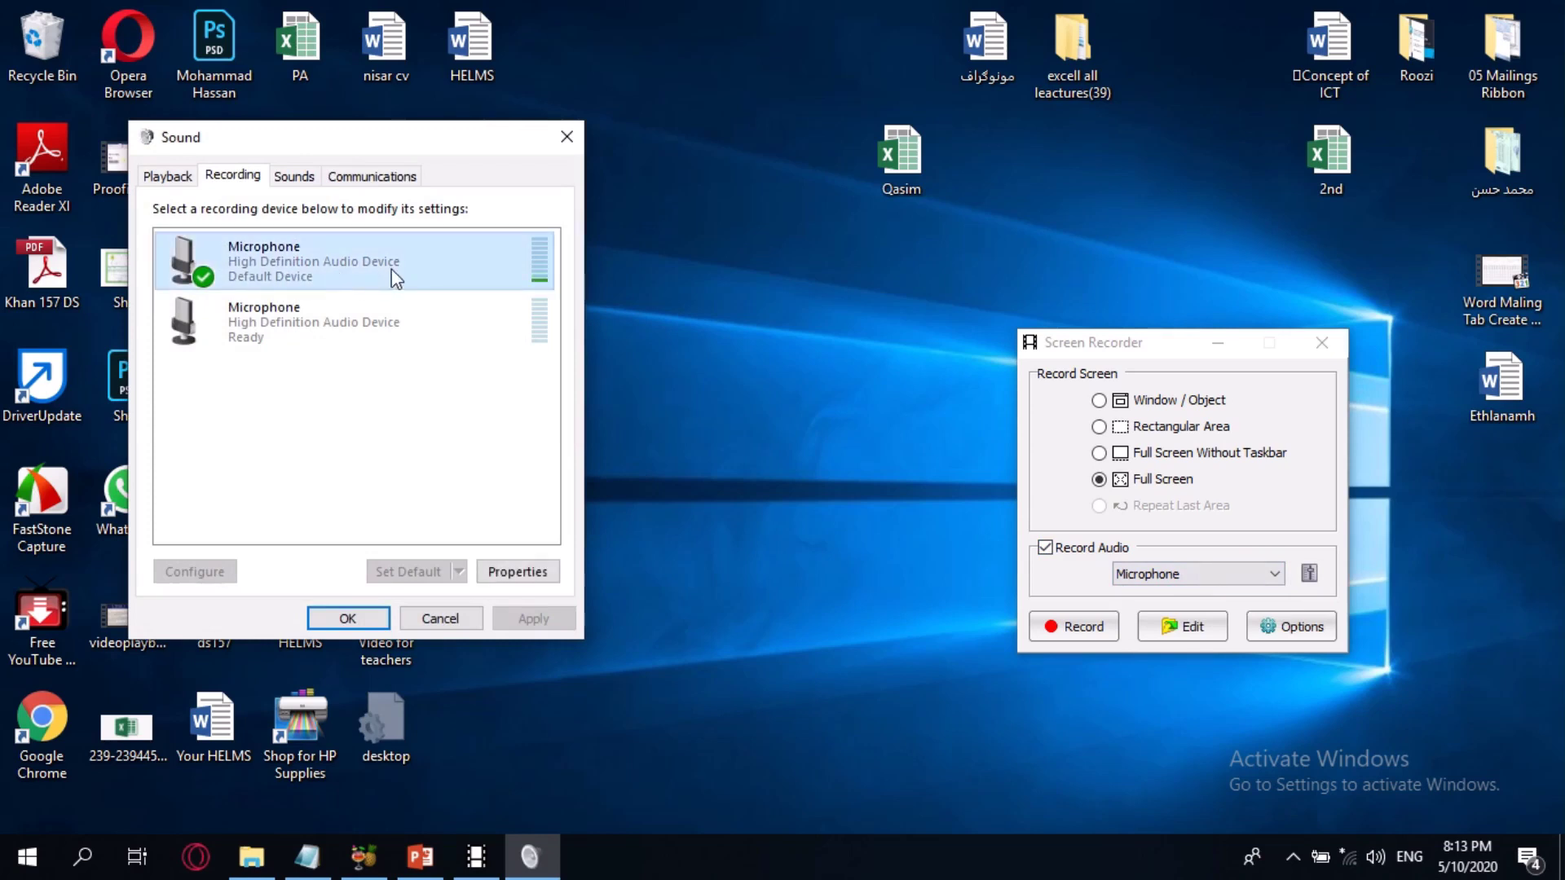
left_click(441, 620)
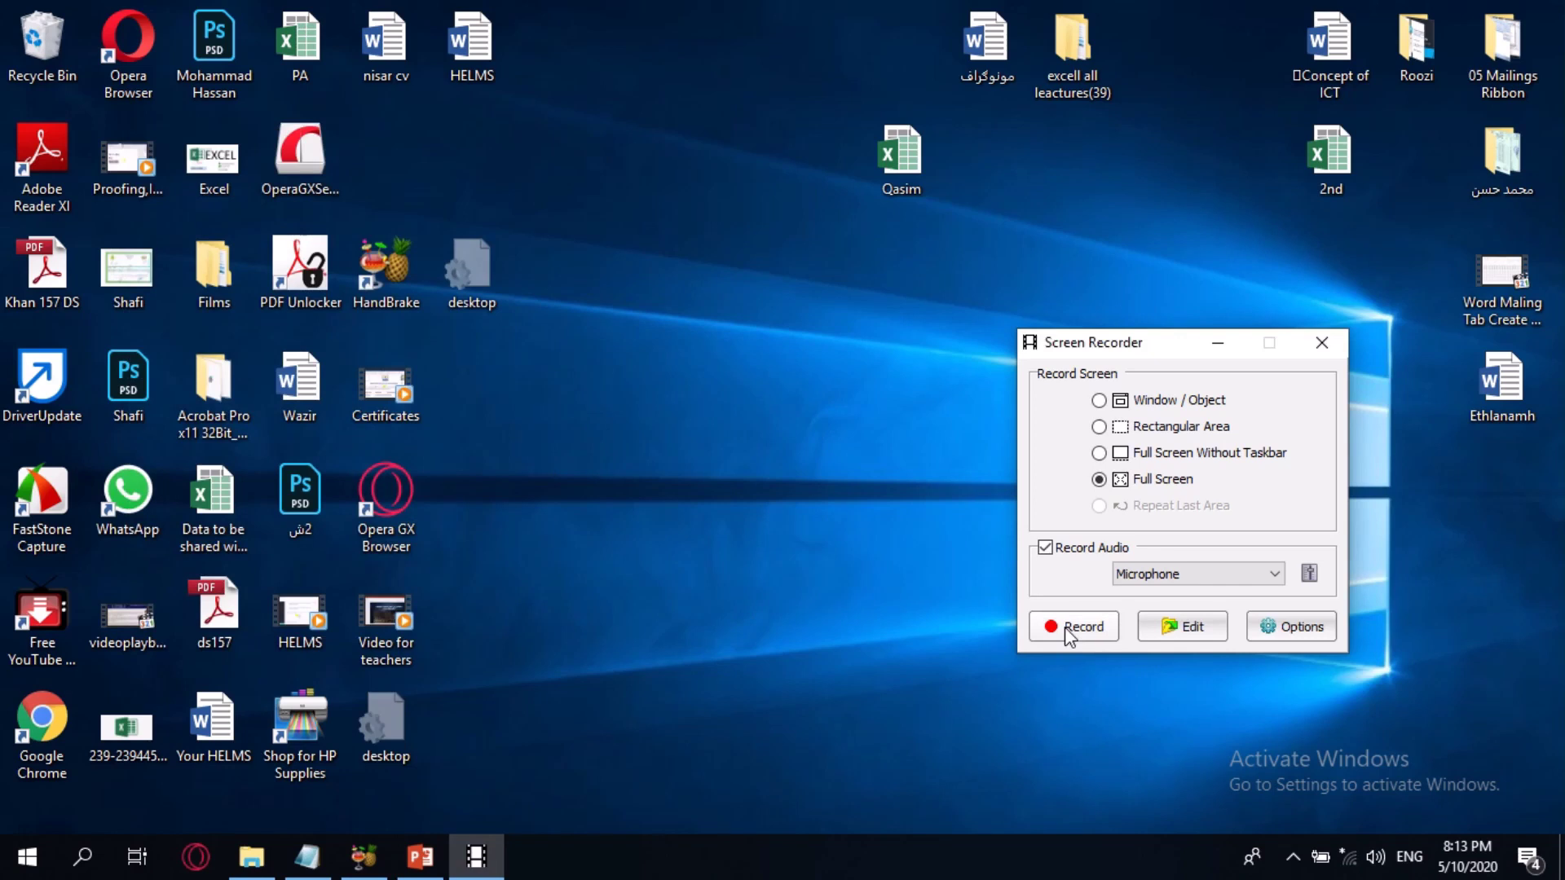
- In the recorder Options, set mouse-click highlight size to 10 and keep video quality Good
left_click(1303, 630)
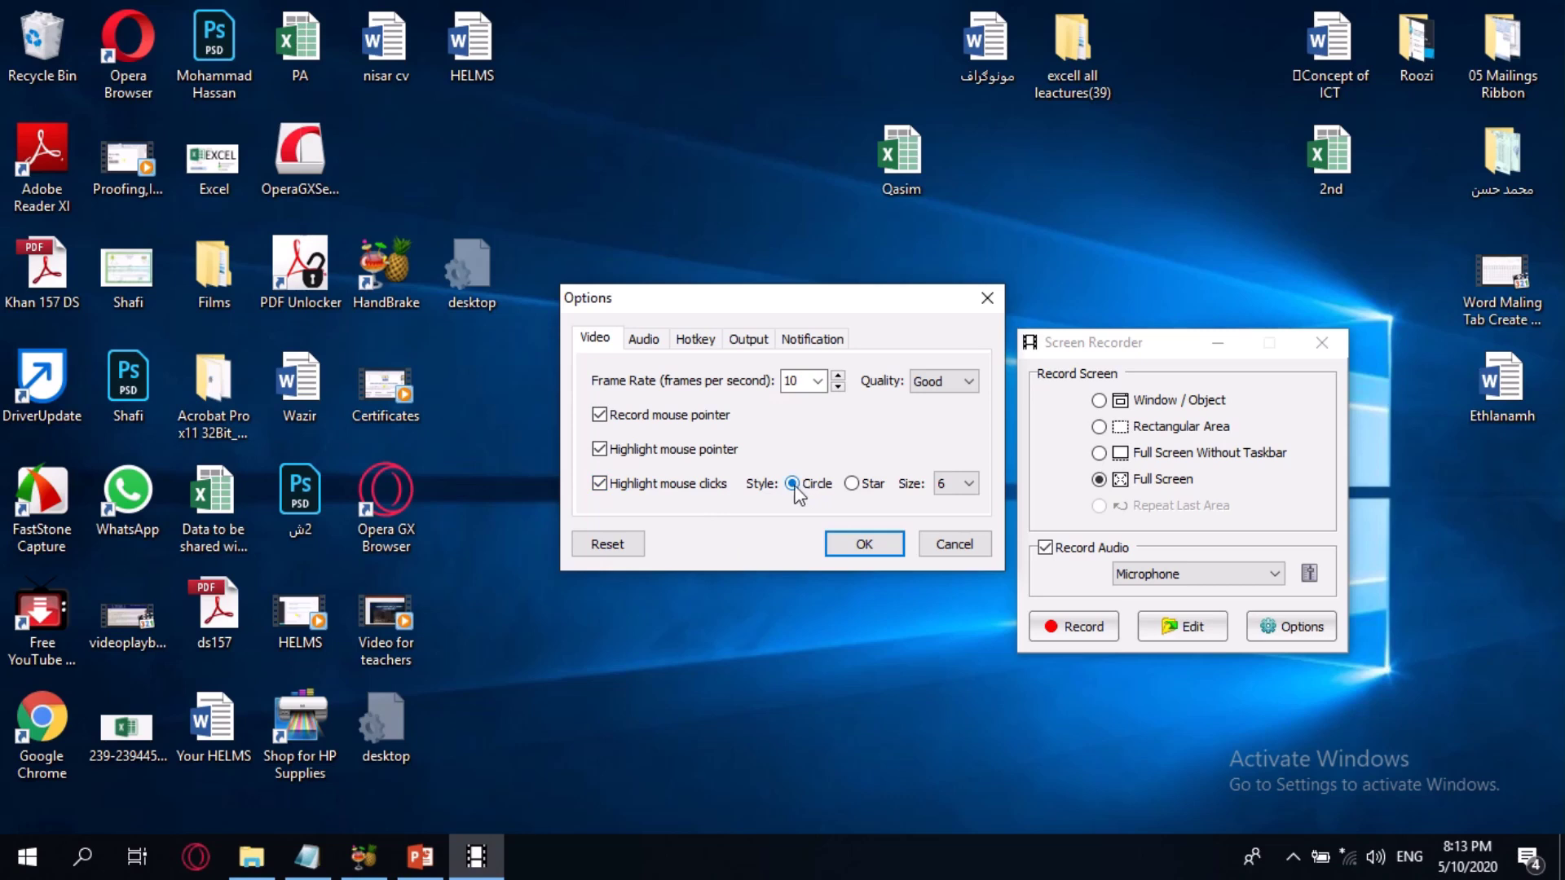
left_click(968, 484)
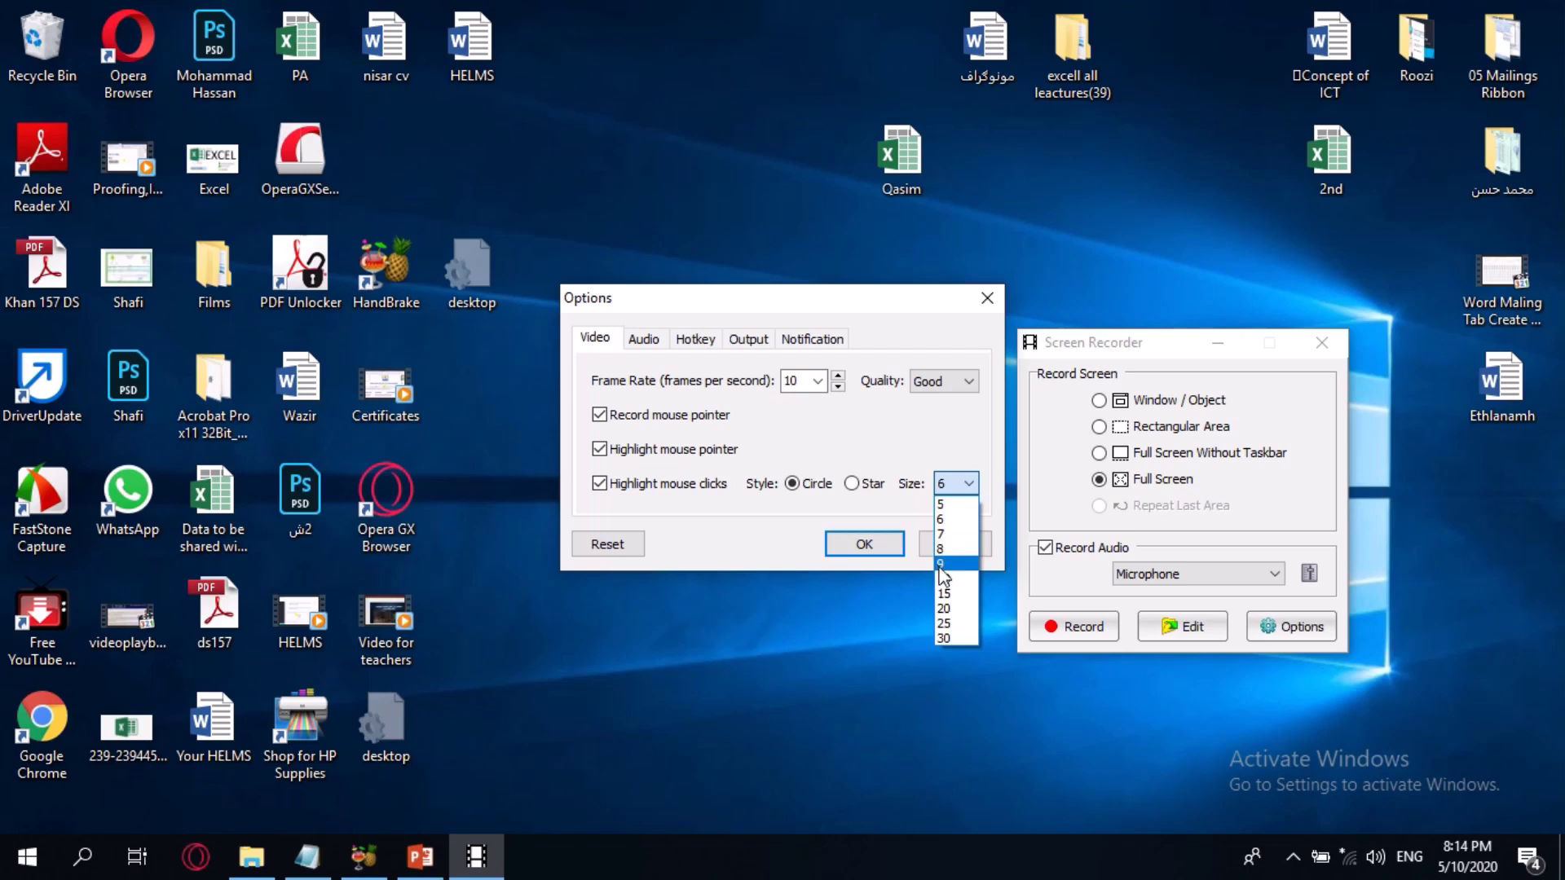
left_click(945, 579)
left_click(938, 382)
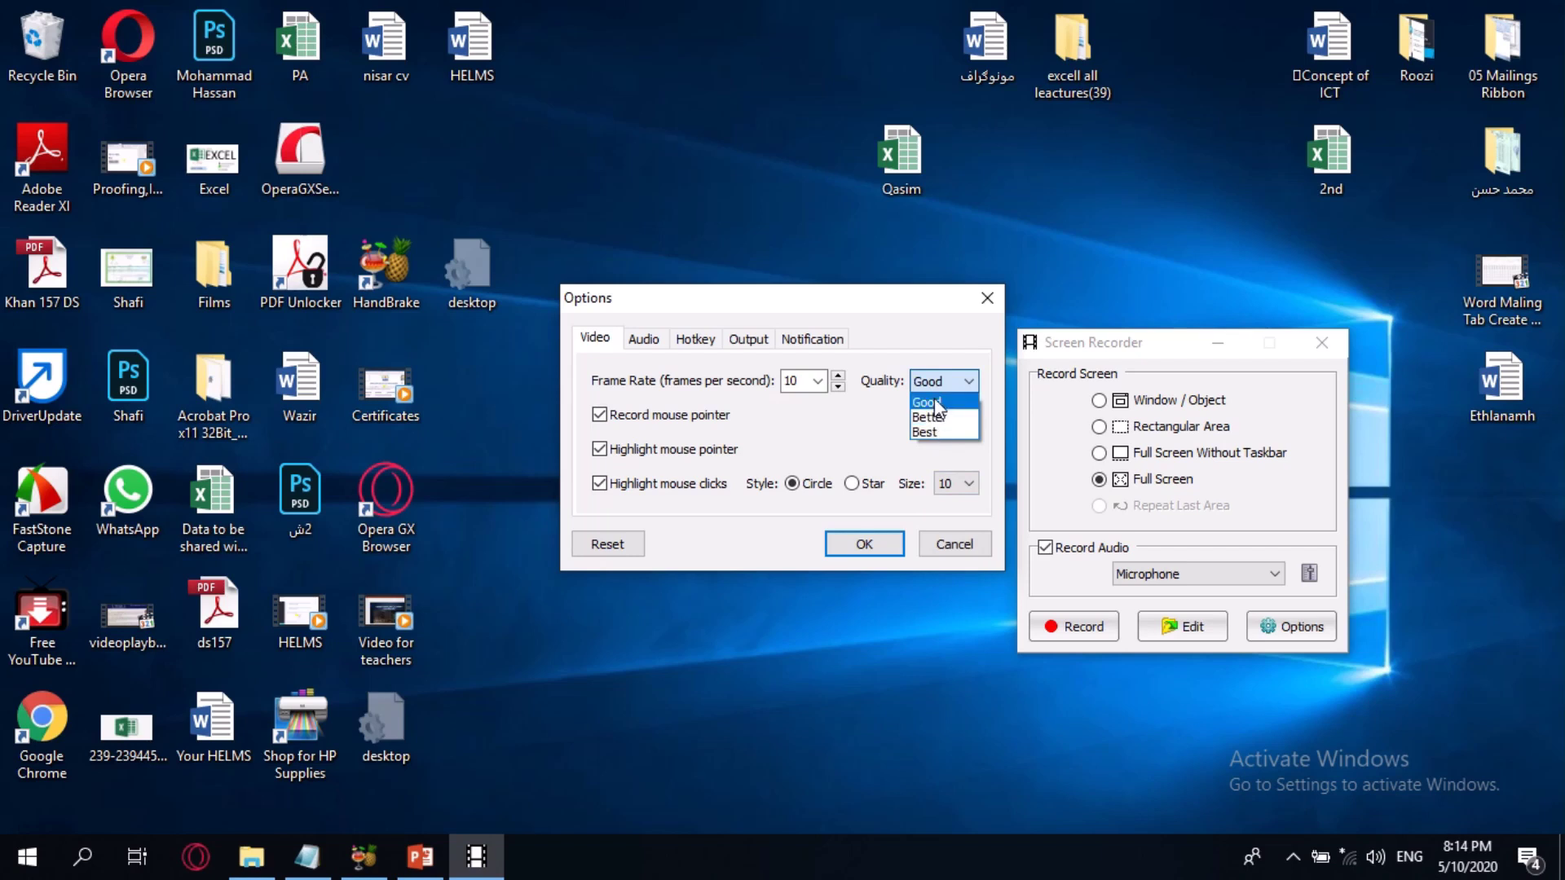
left_click(936, 403)
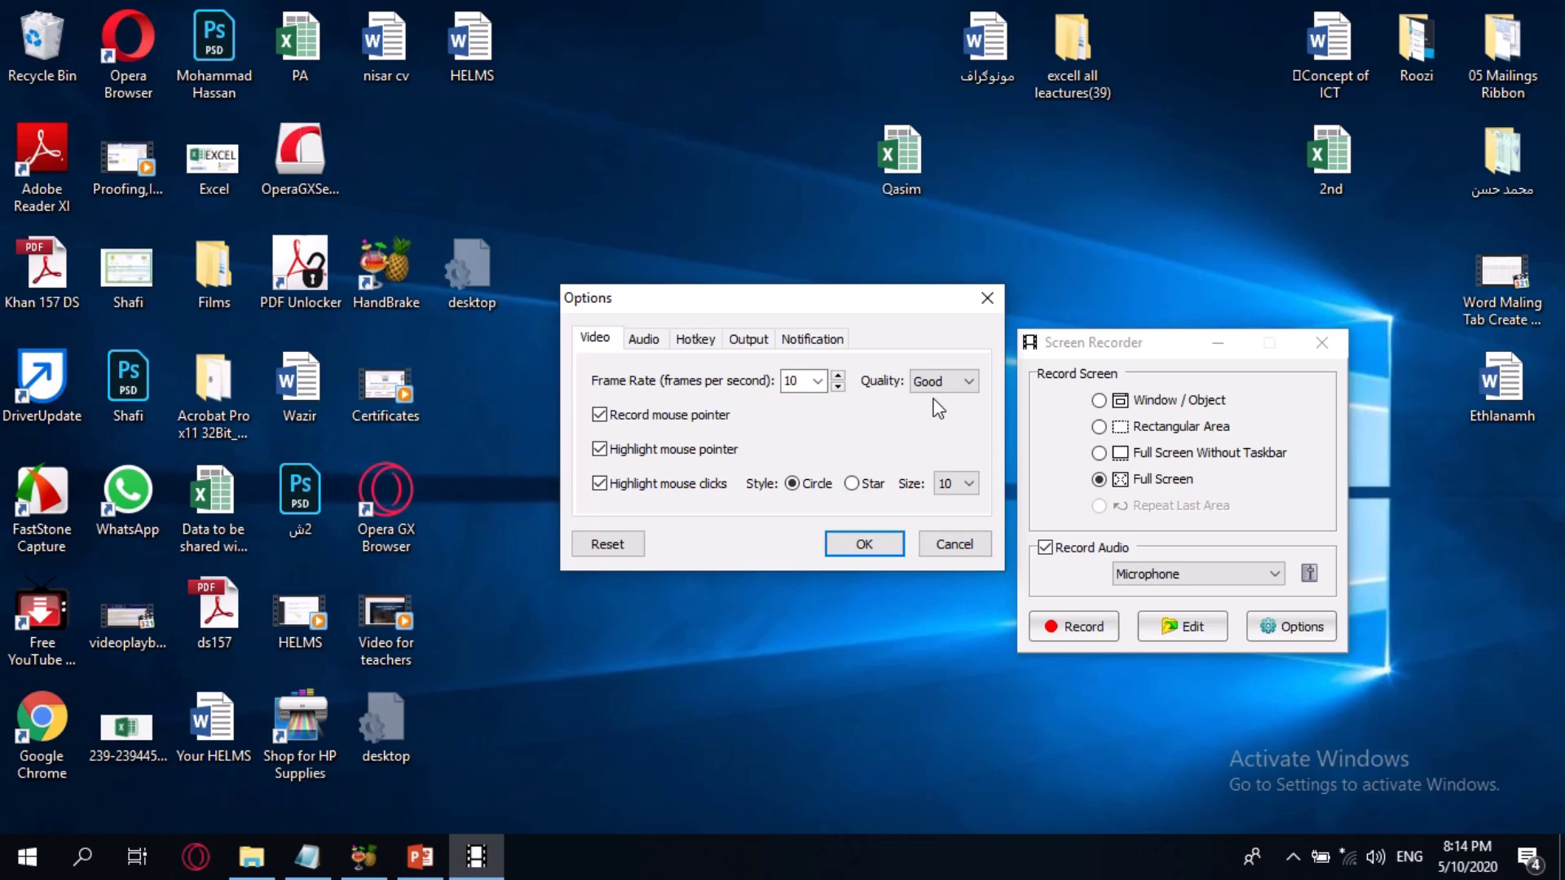
left_click(644, 339)
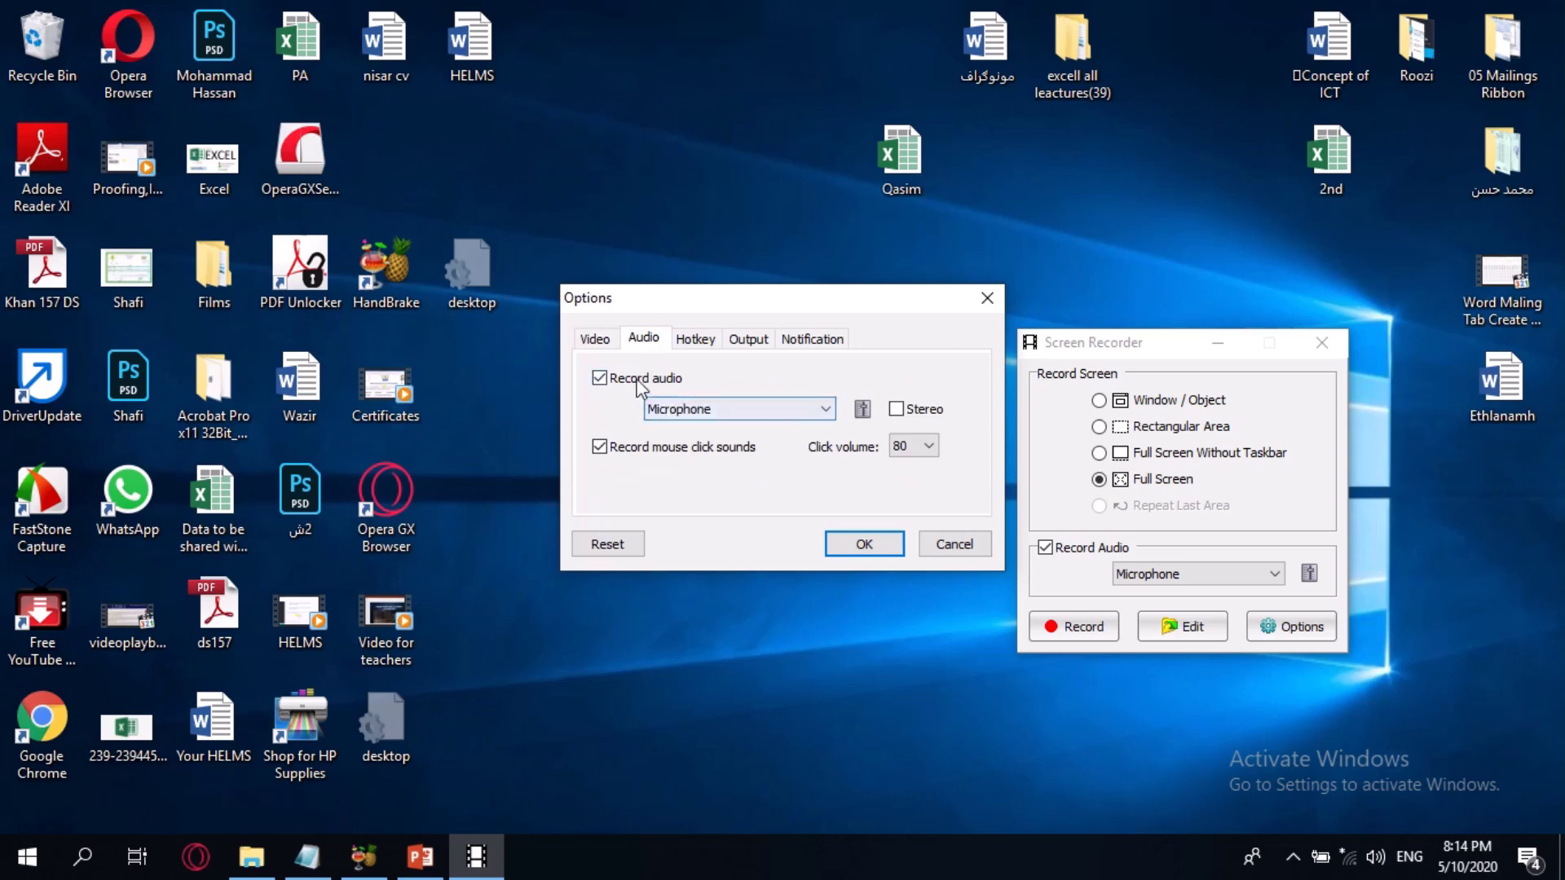
- Review the Hotkey settings, cancelling any change so pause/resume stays Ctrl+F11
left_click(700, 344)
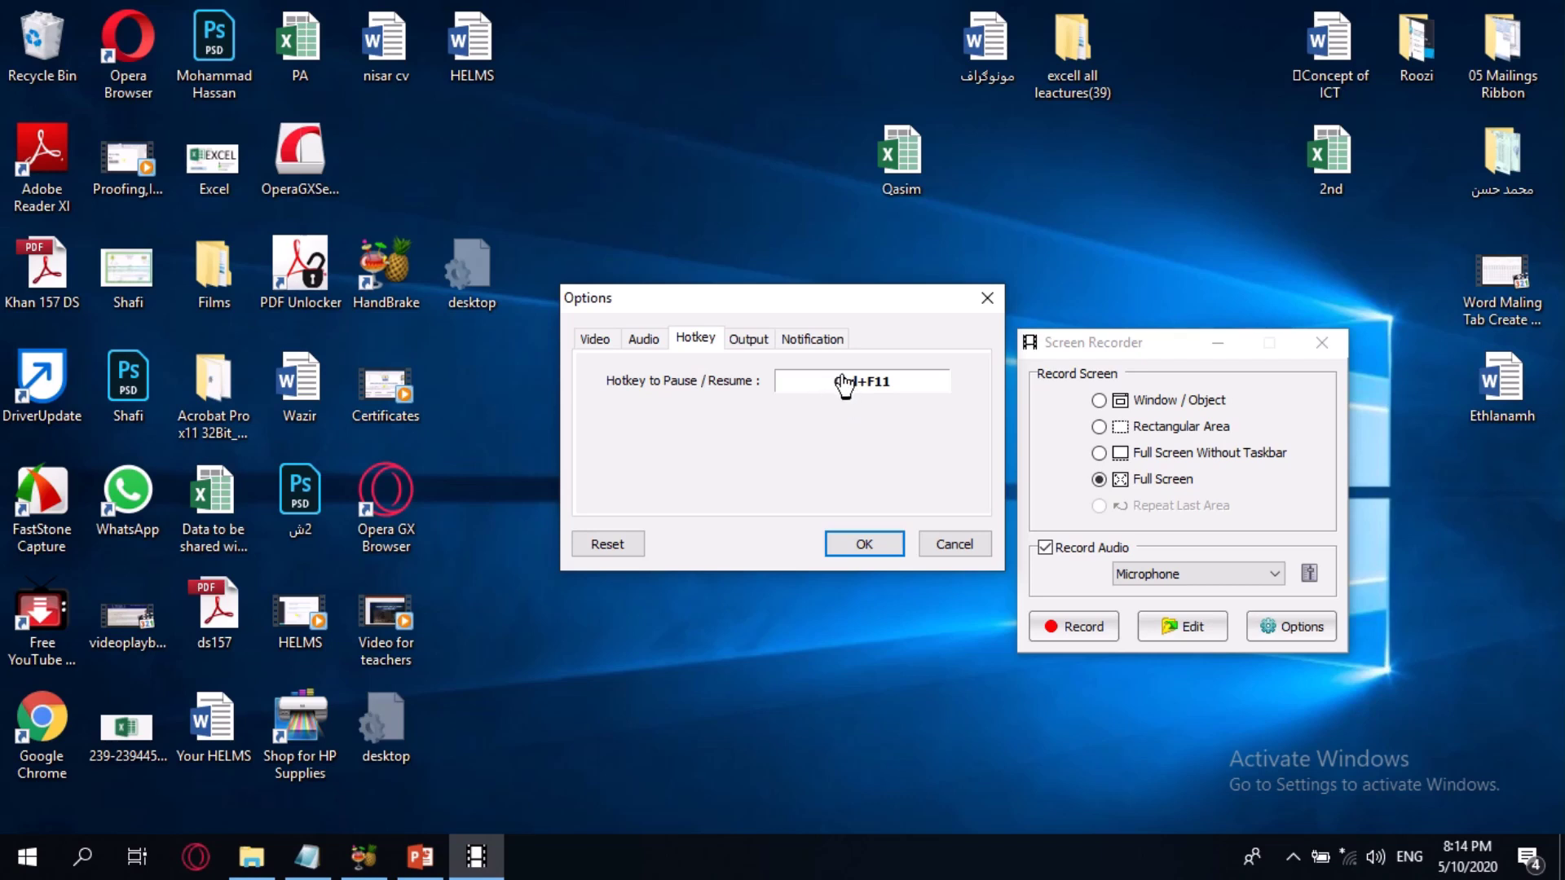
left_click(858, 381)
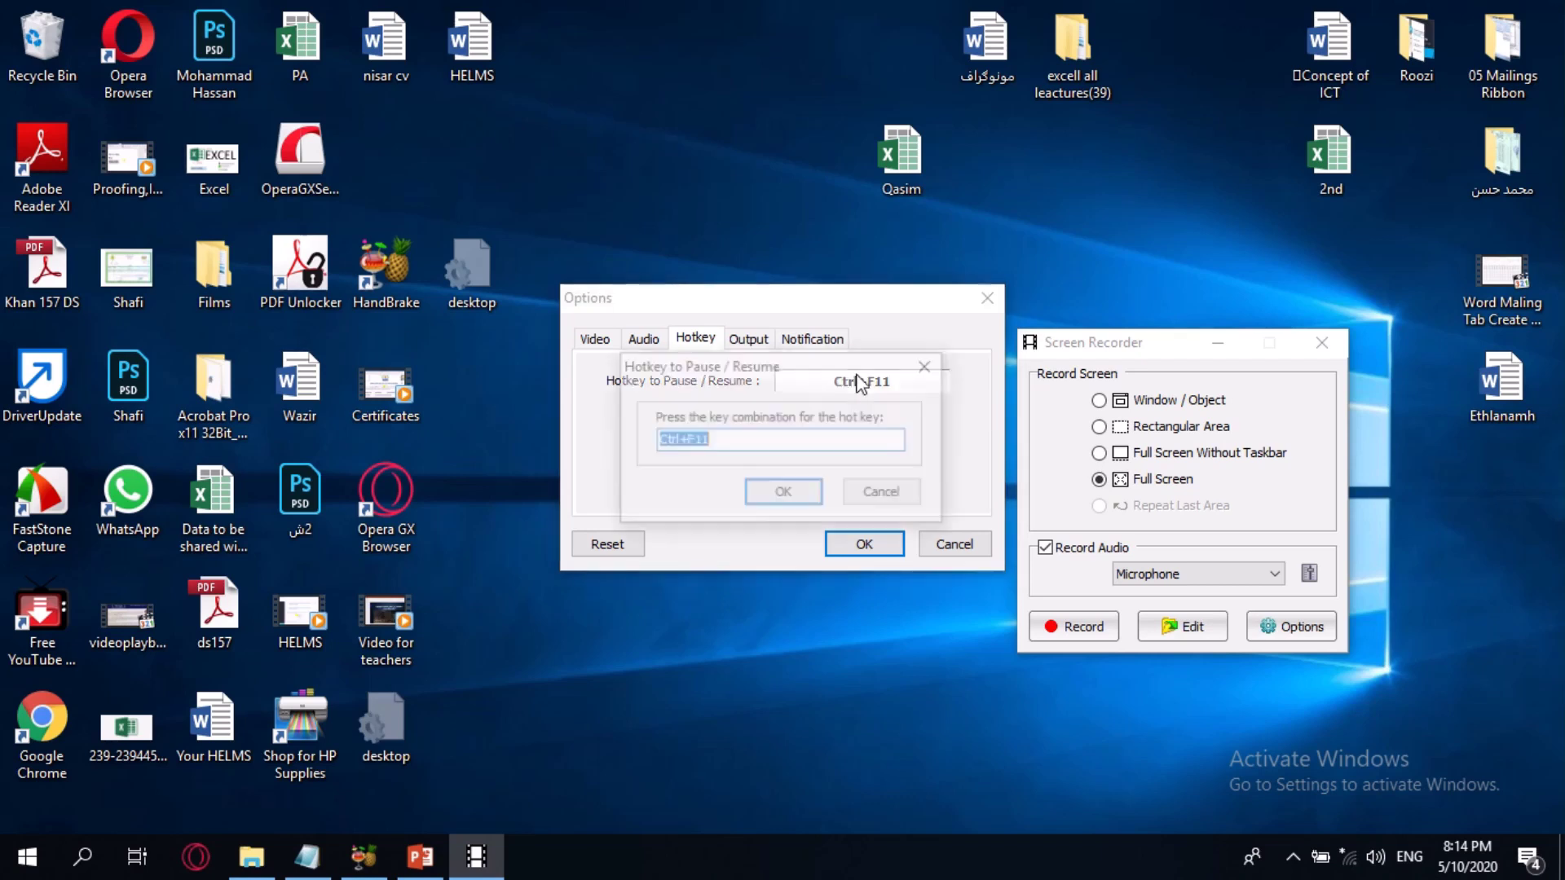
left_click(719, 440)
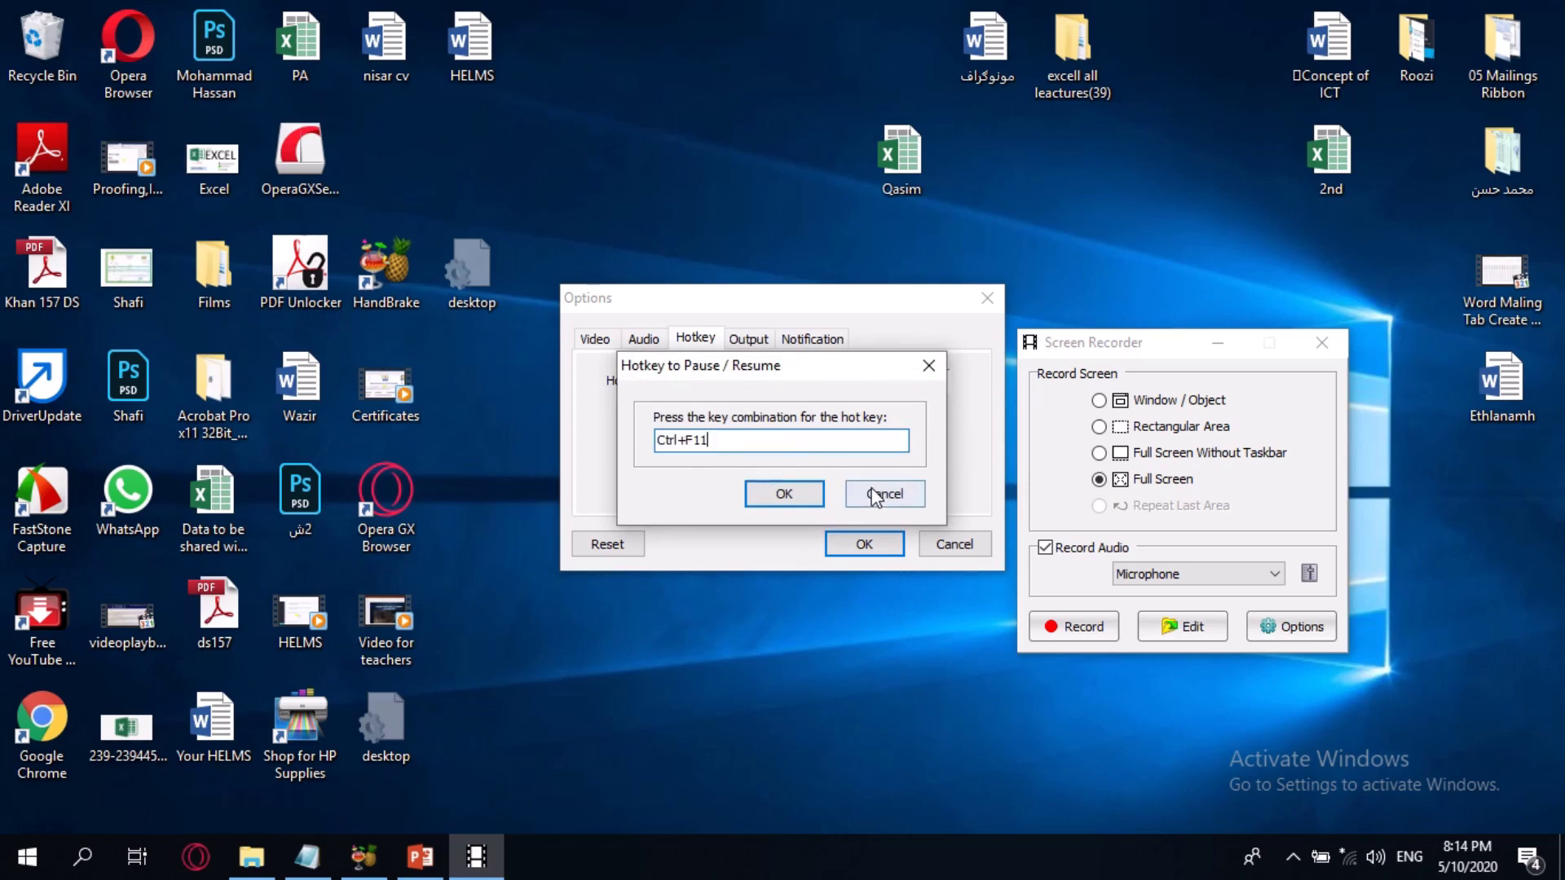
left_click(906, 489)
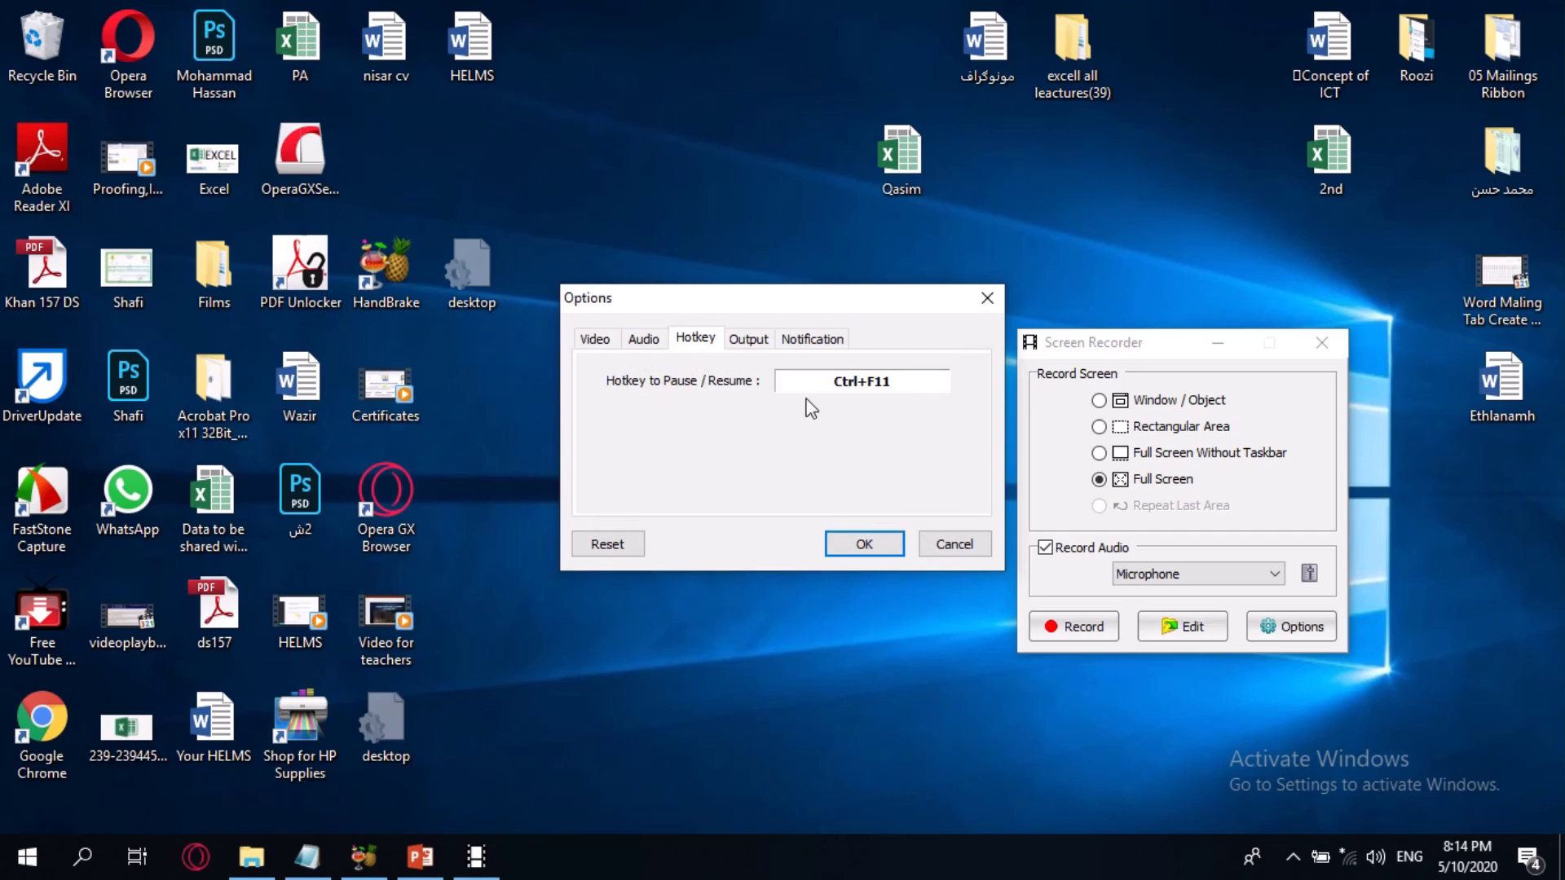
left_click(759, 348)
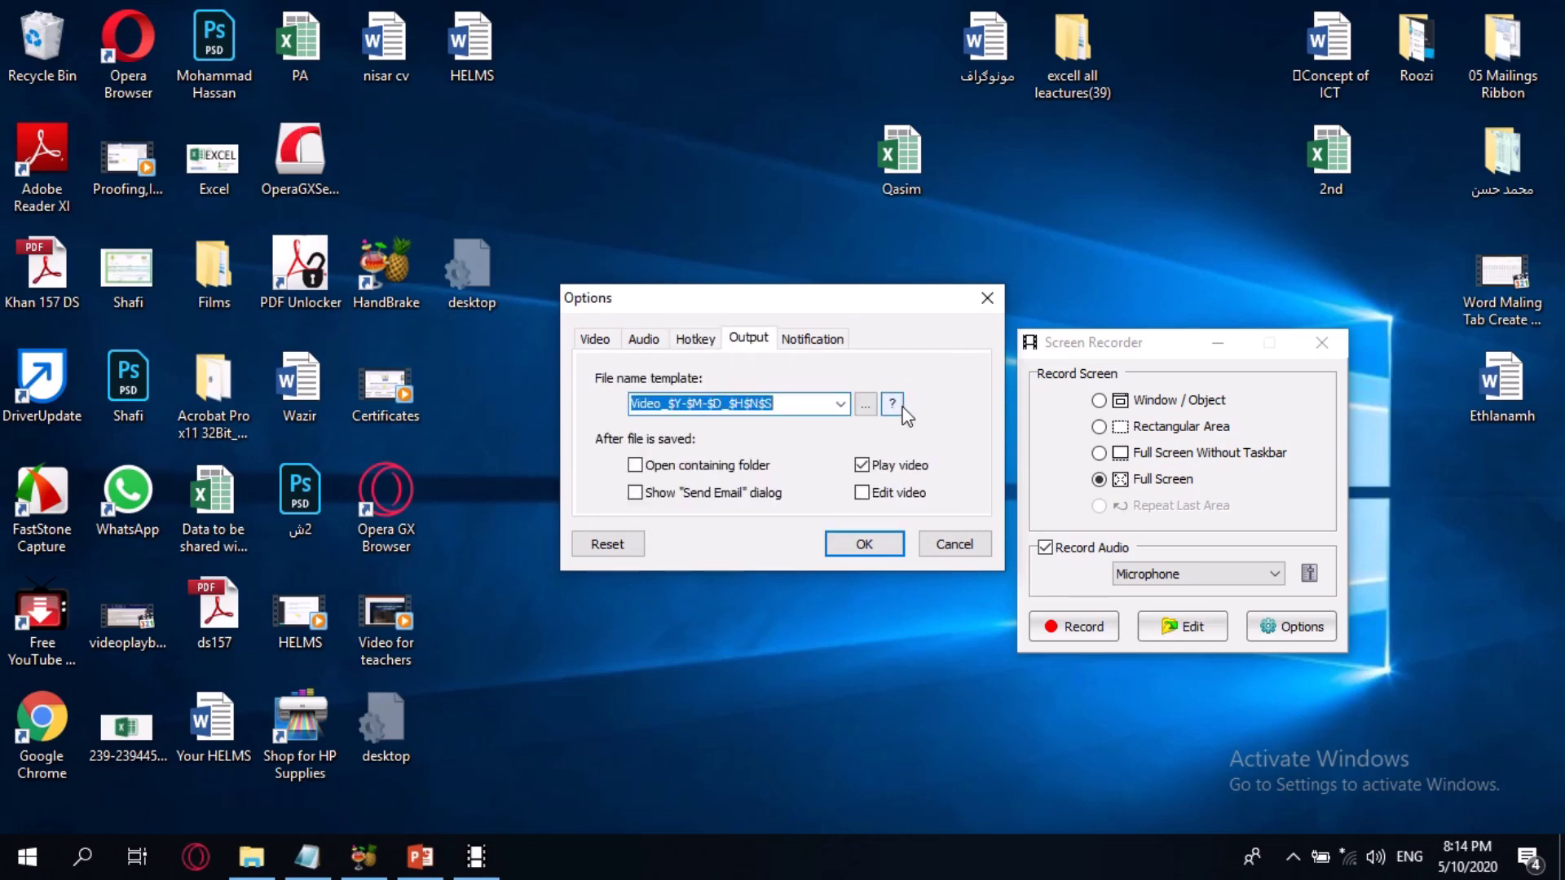
- Look through the file name templates without editing, keeping Video_$Y-$M-$D_$H$N$S, and accept the Options
left_click(865, 405)
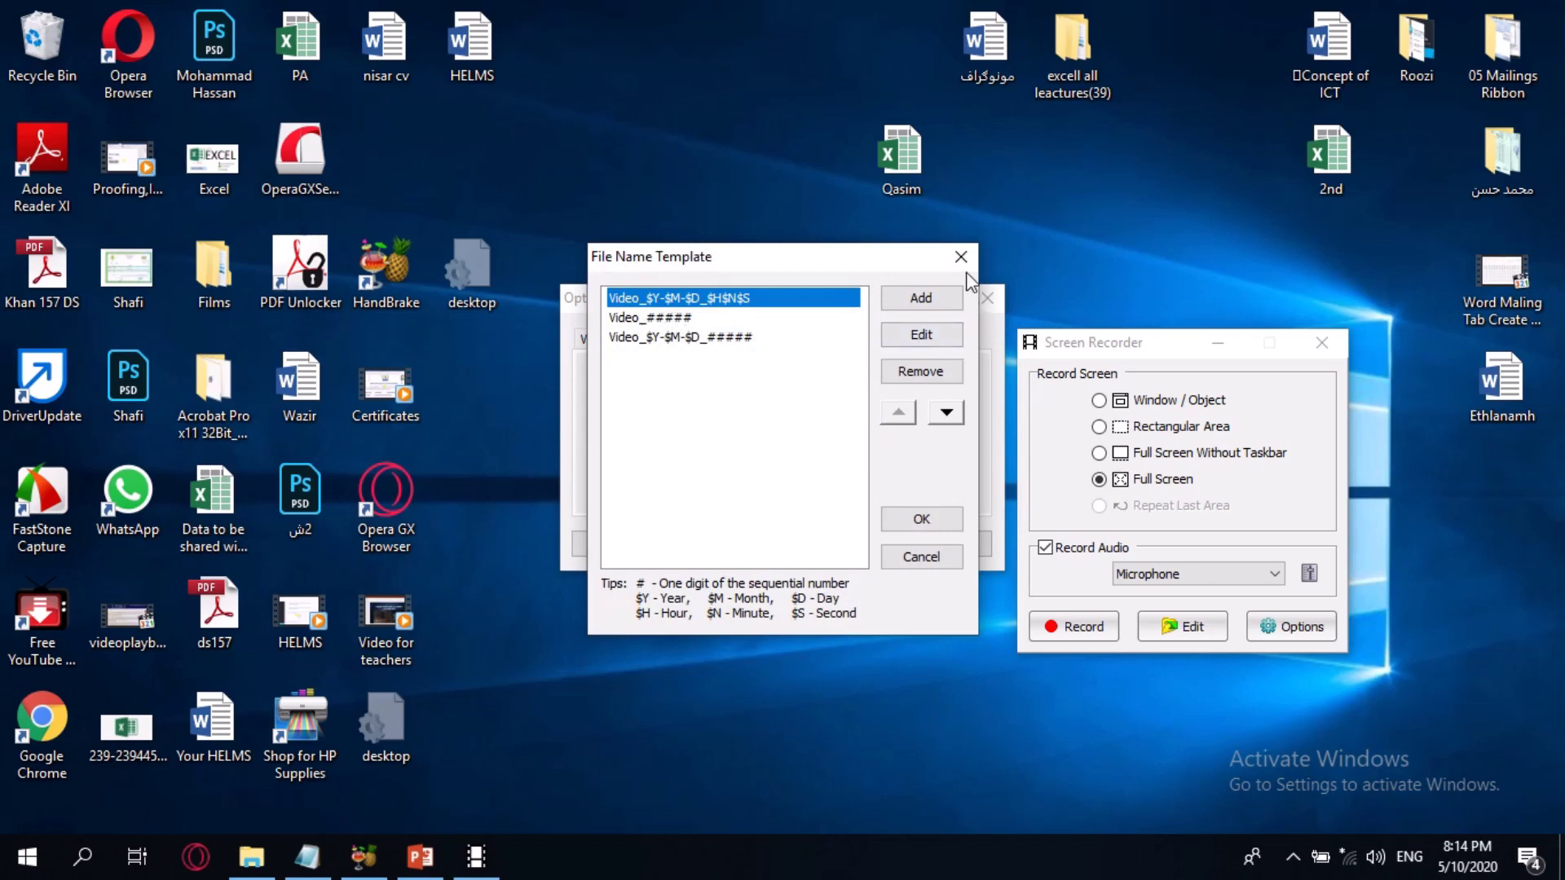
left_click(921, 336)
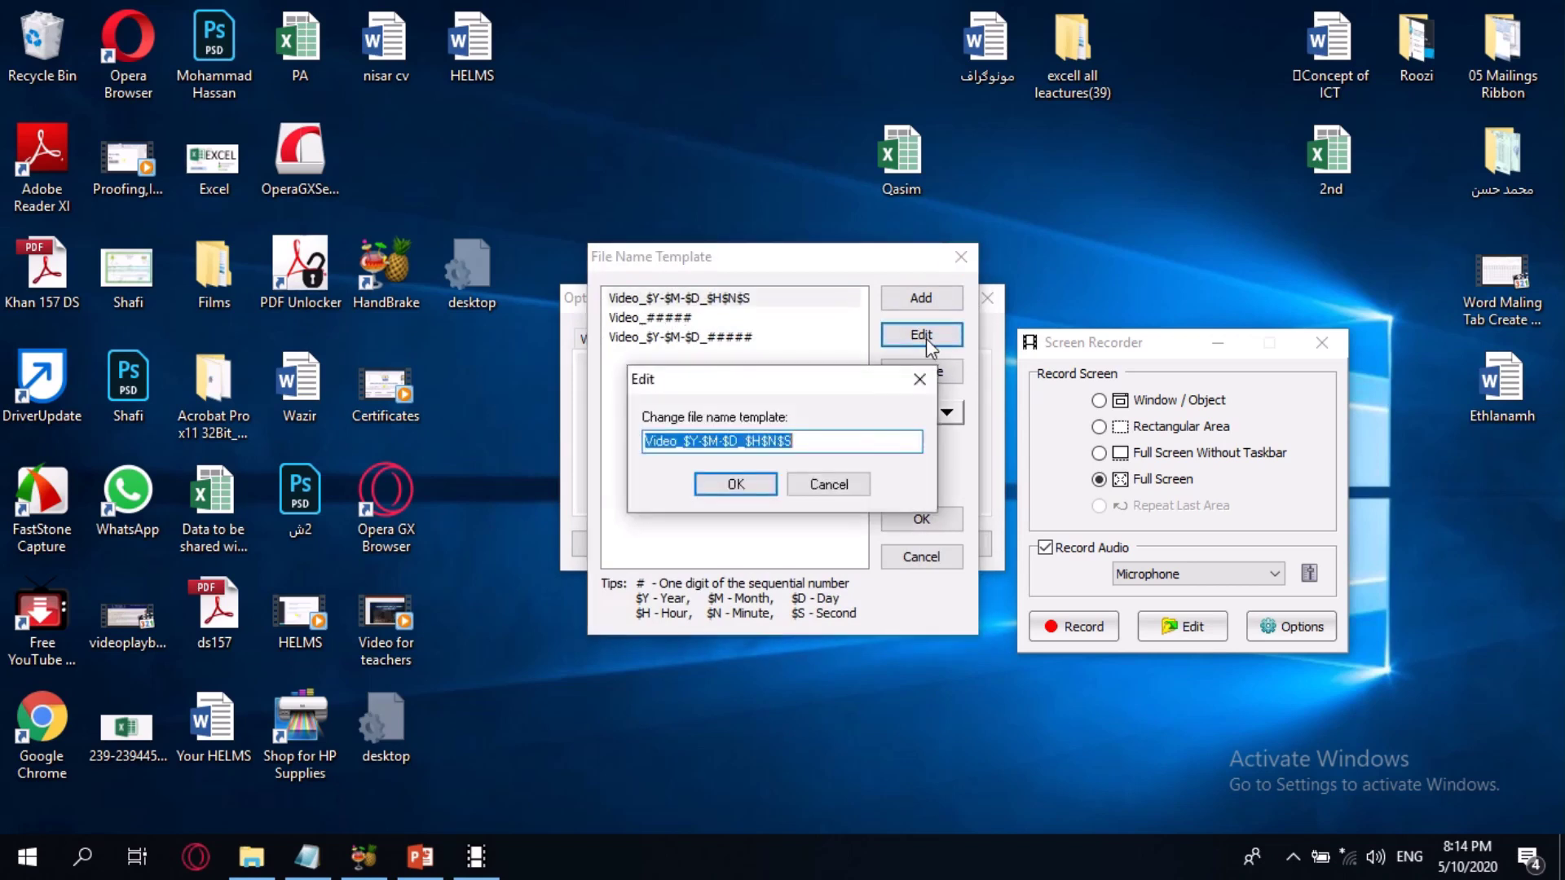
left_click(829, 487)
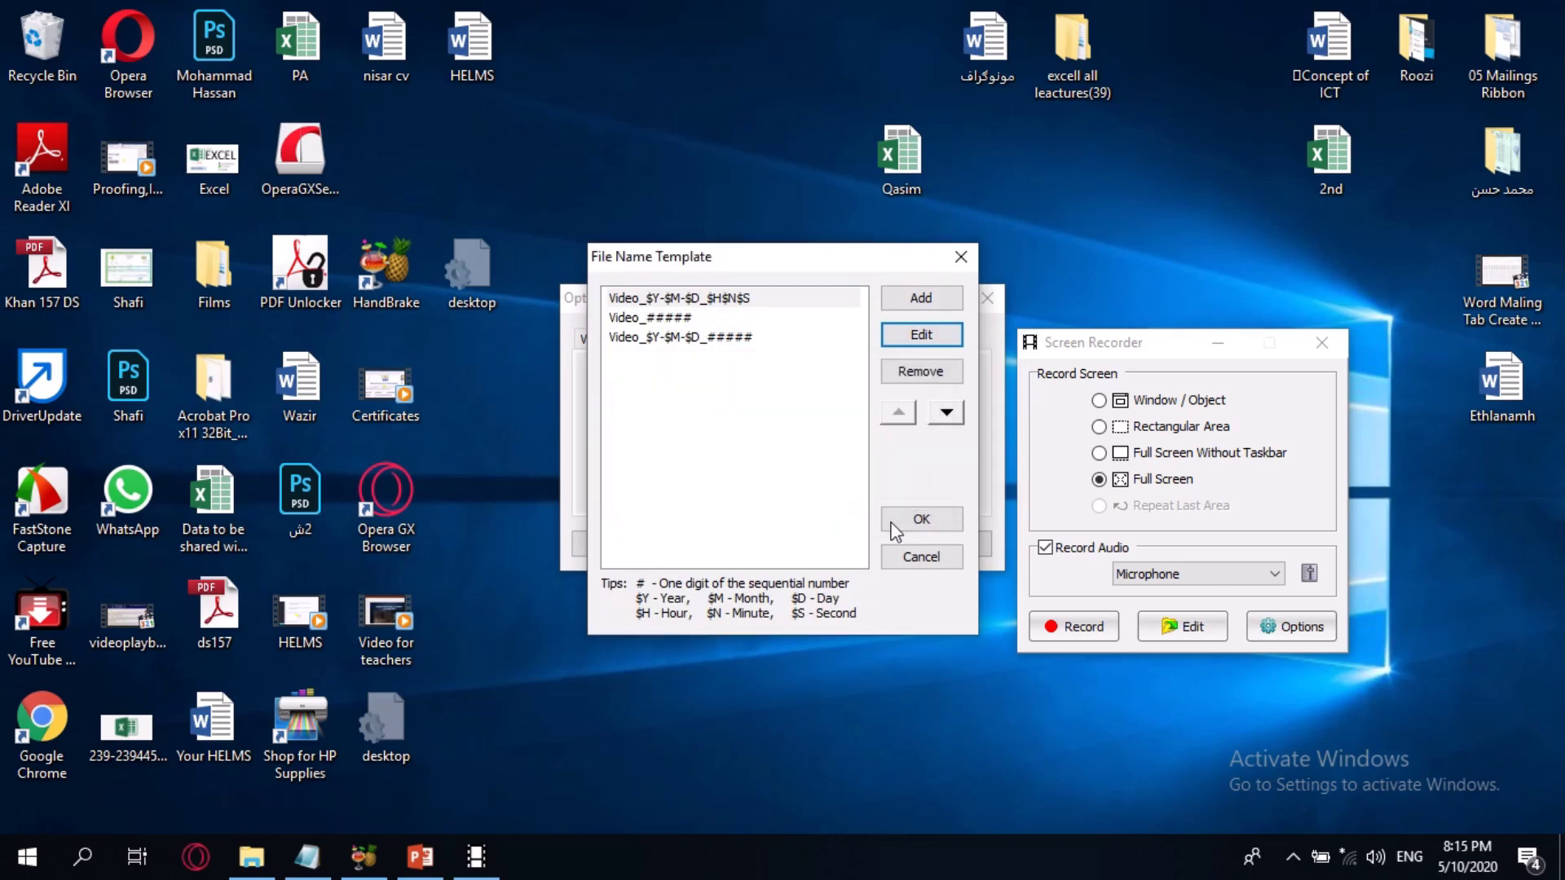
left_click(917, 554)
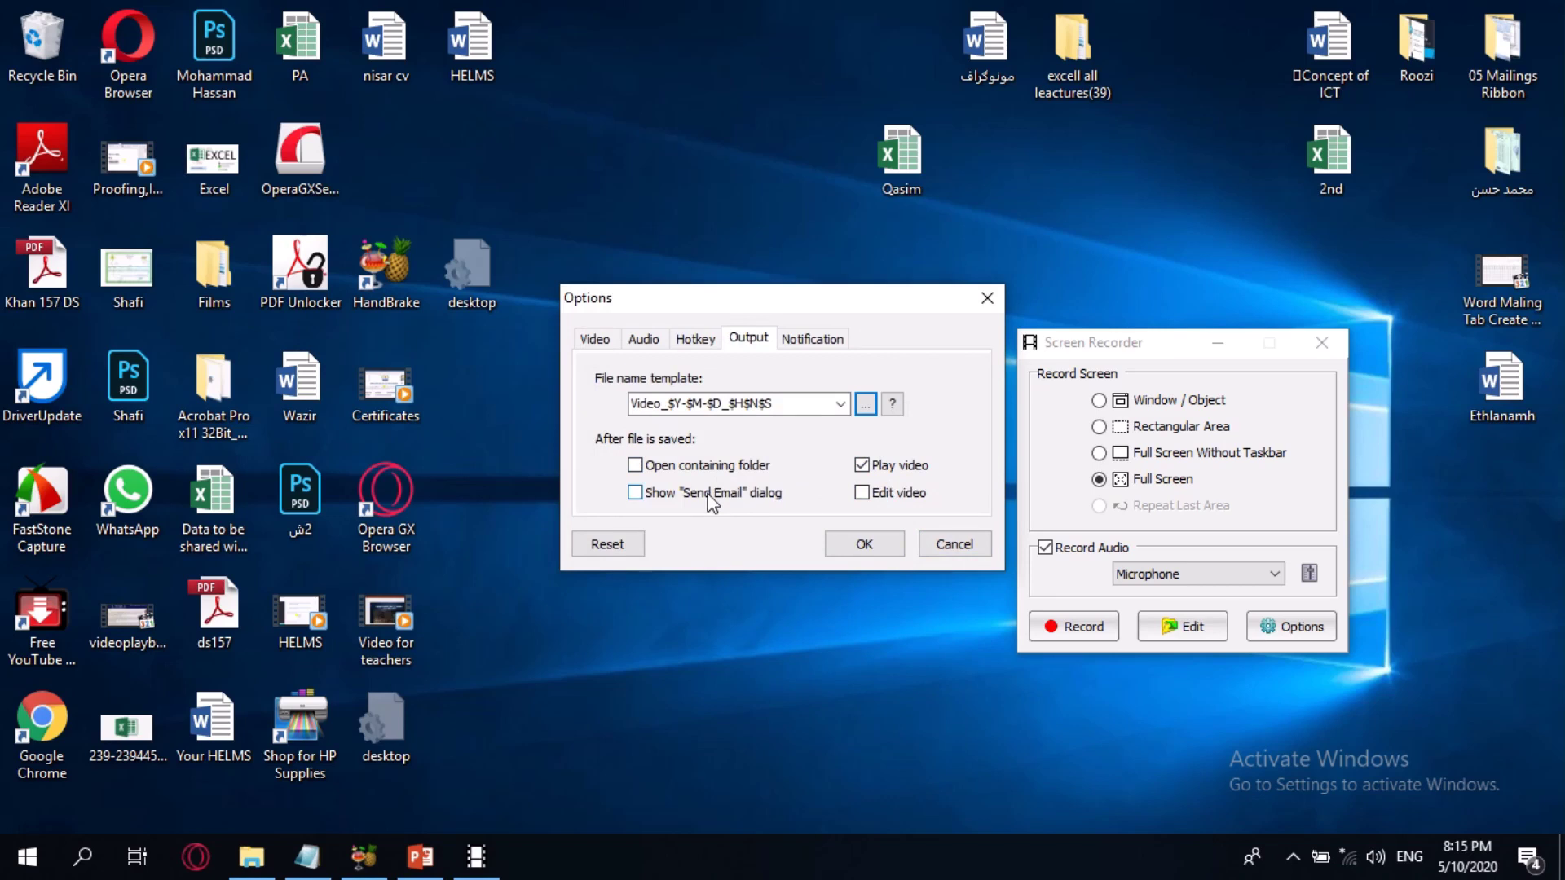
left_click(865, 544)
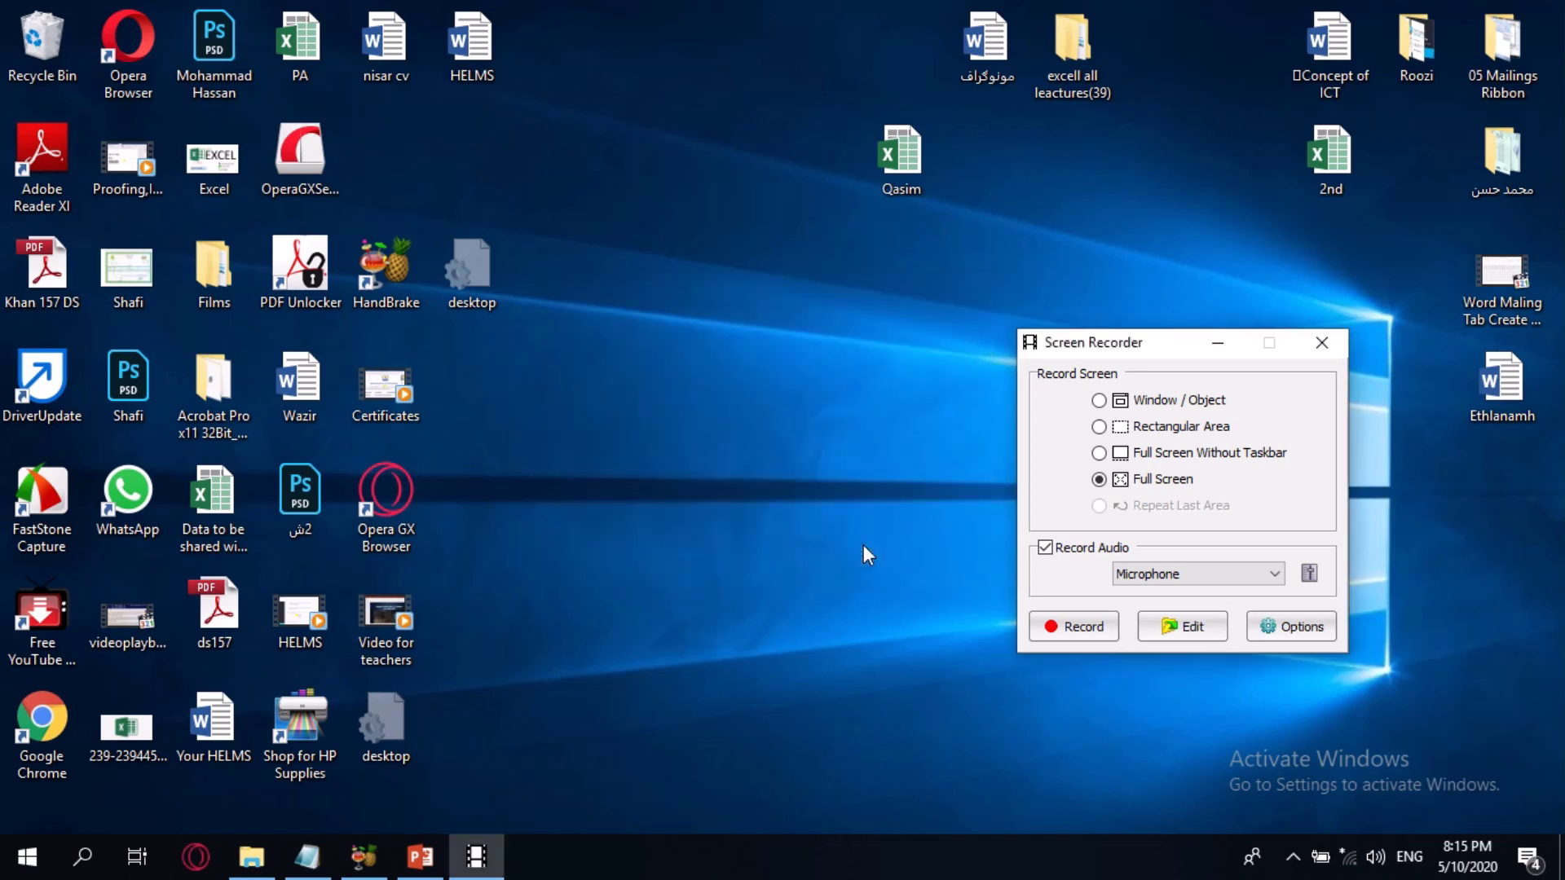
- Start the 1364 x 768, 10 fps microphone recording and add a title clip at the video's start
left_click(1096, 628)
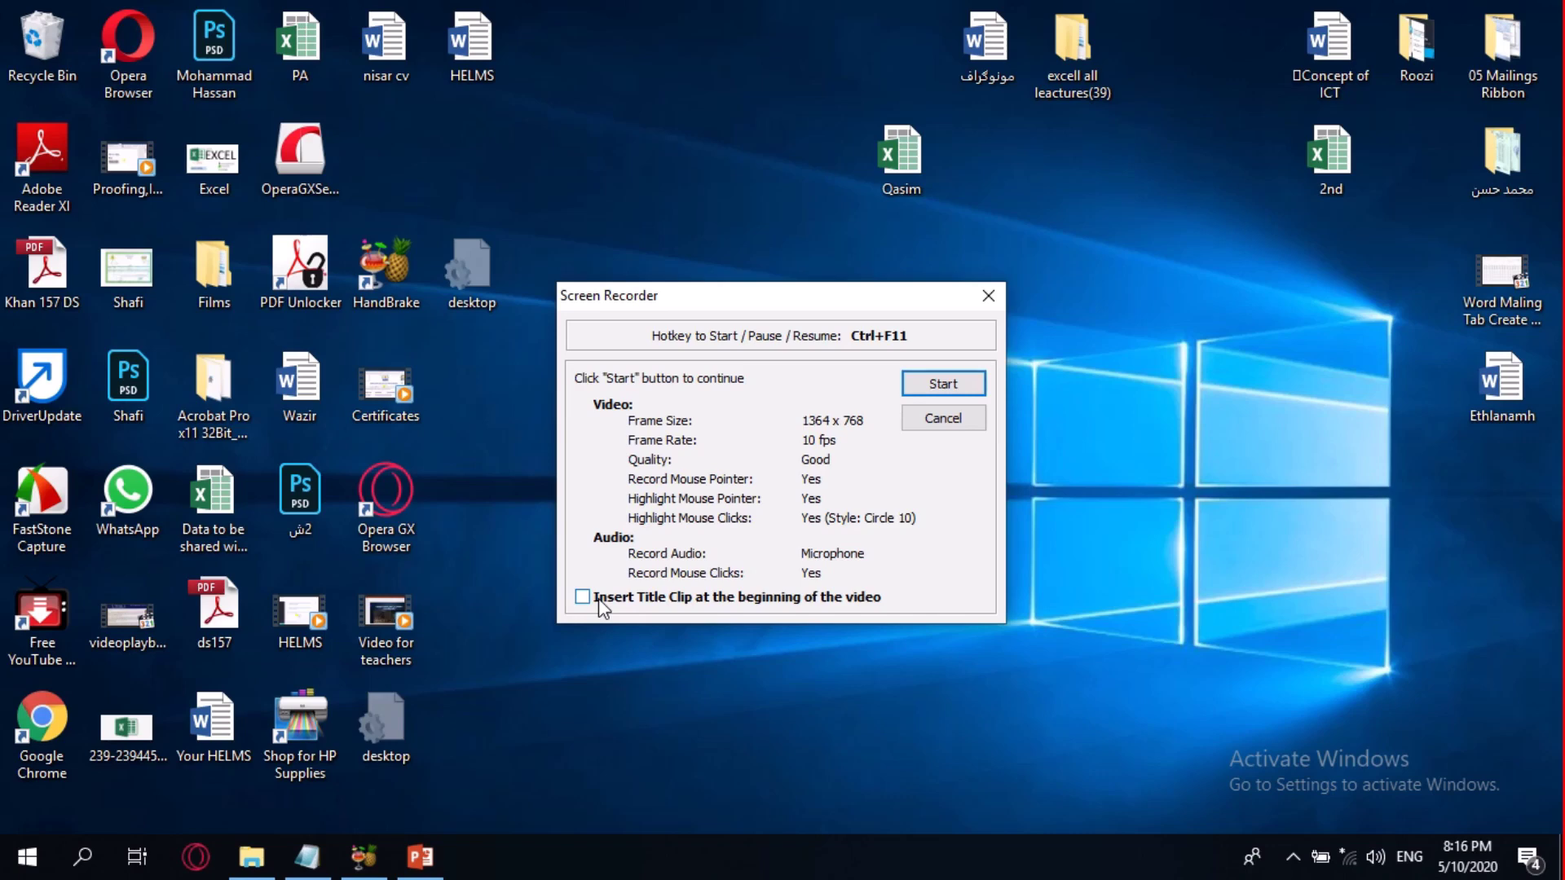
left_click(598, 598)
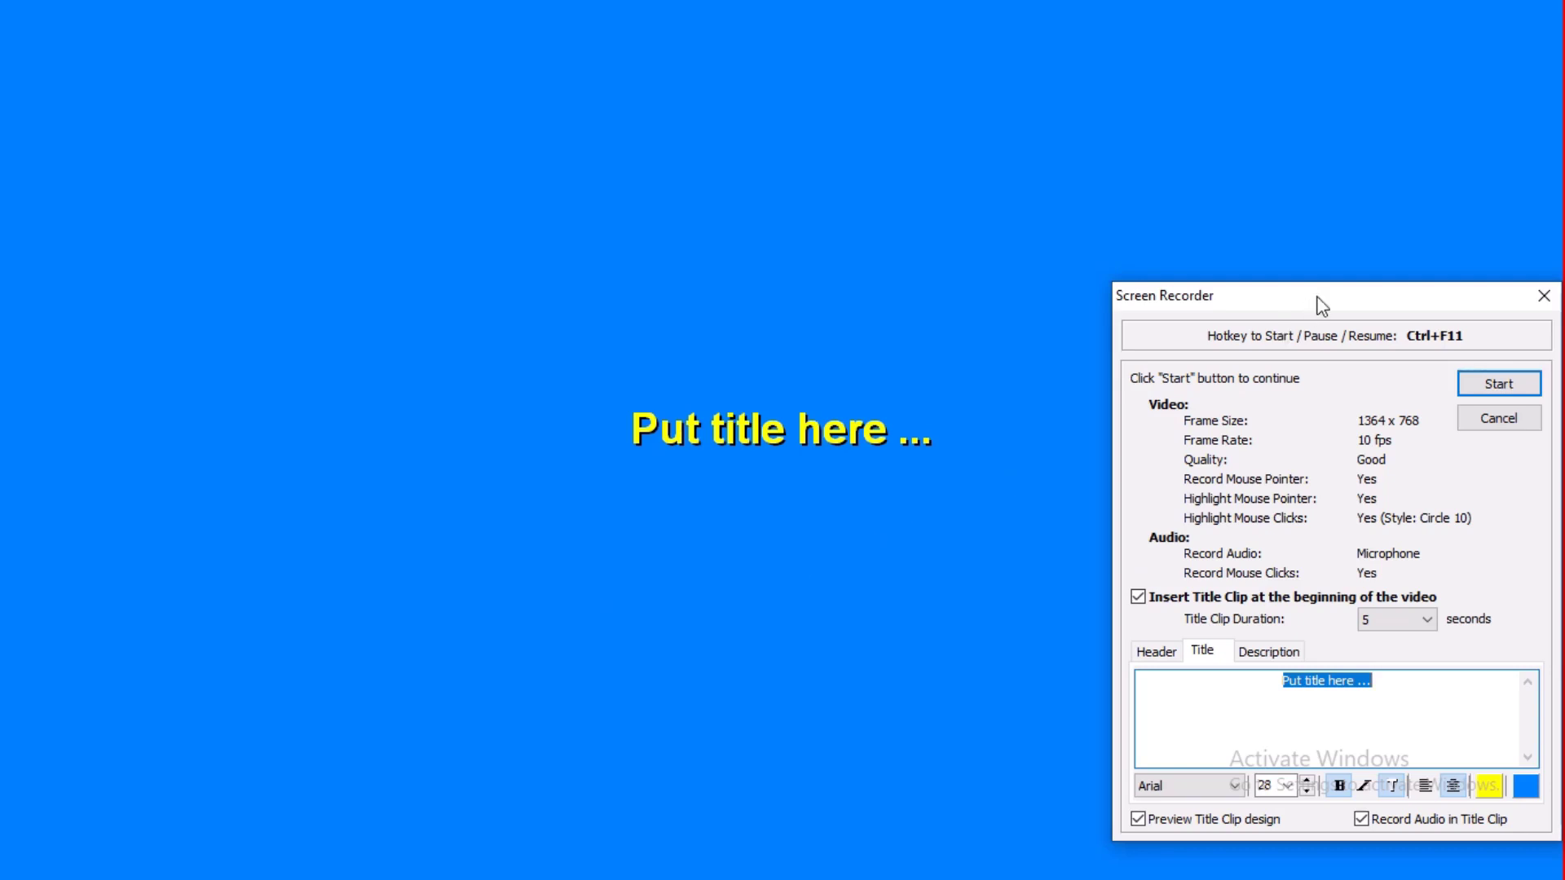
- Replace the placeholder title text with 'Kandahar Unviersity', keeping the Arial font
left_click_drag(1317, 296, 946, 199)
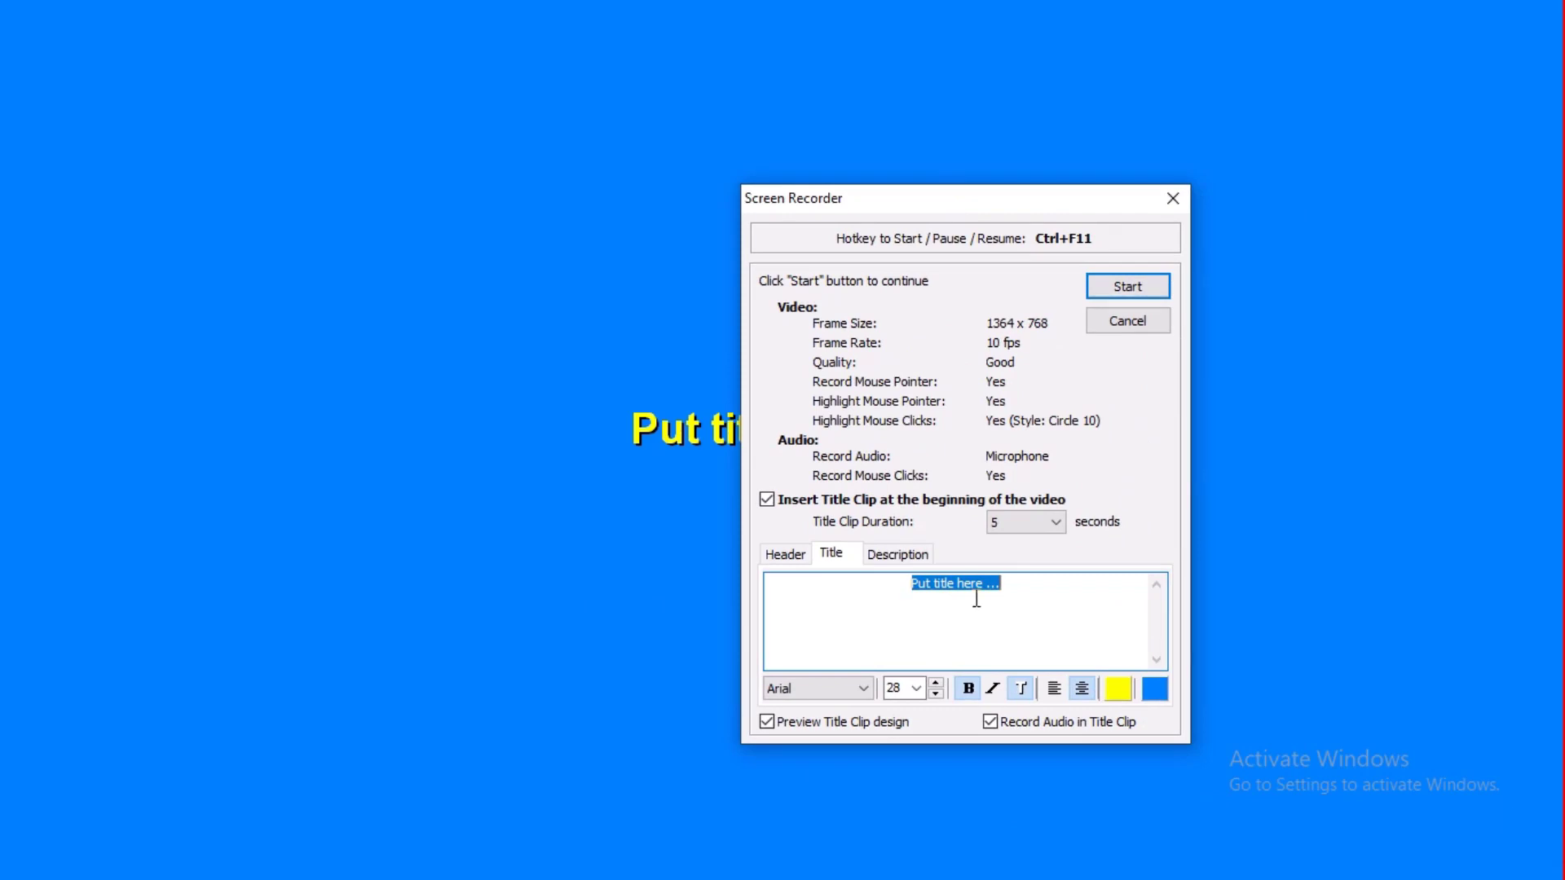
left_click(845, 690)
left_click(845, 690)
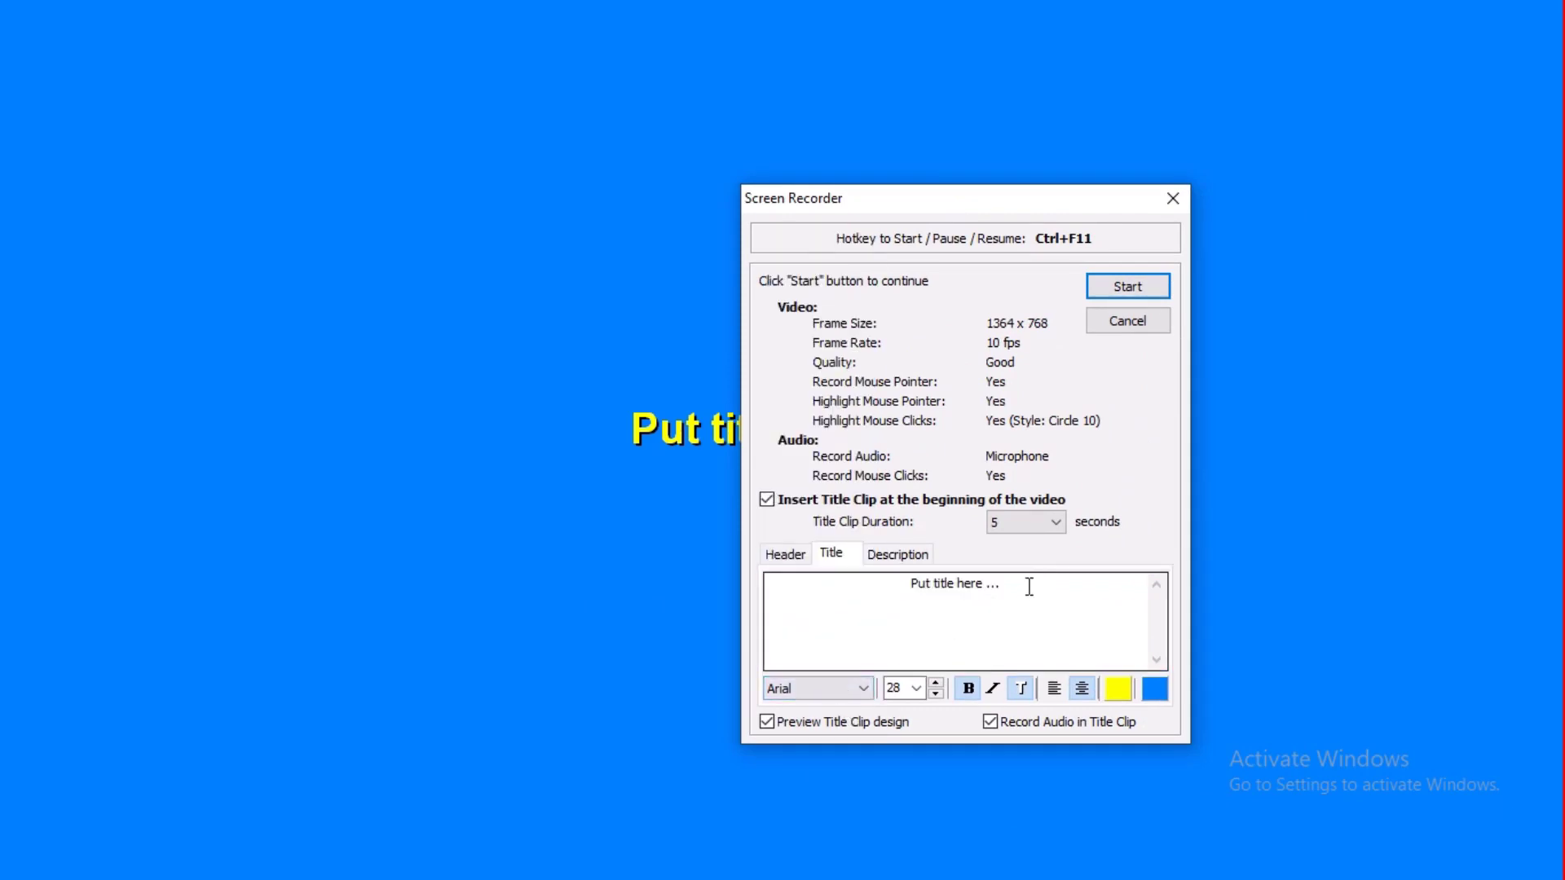
left_click_drag(1030, 587, 780, 571)
type("Kandahar Unviersity")
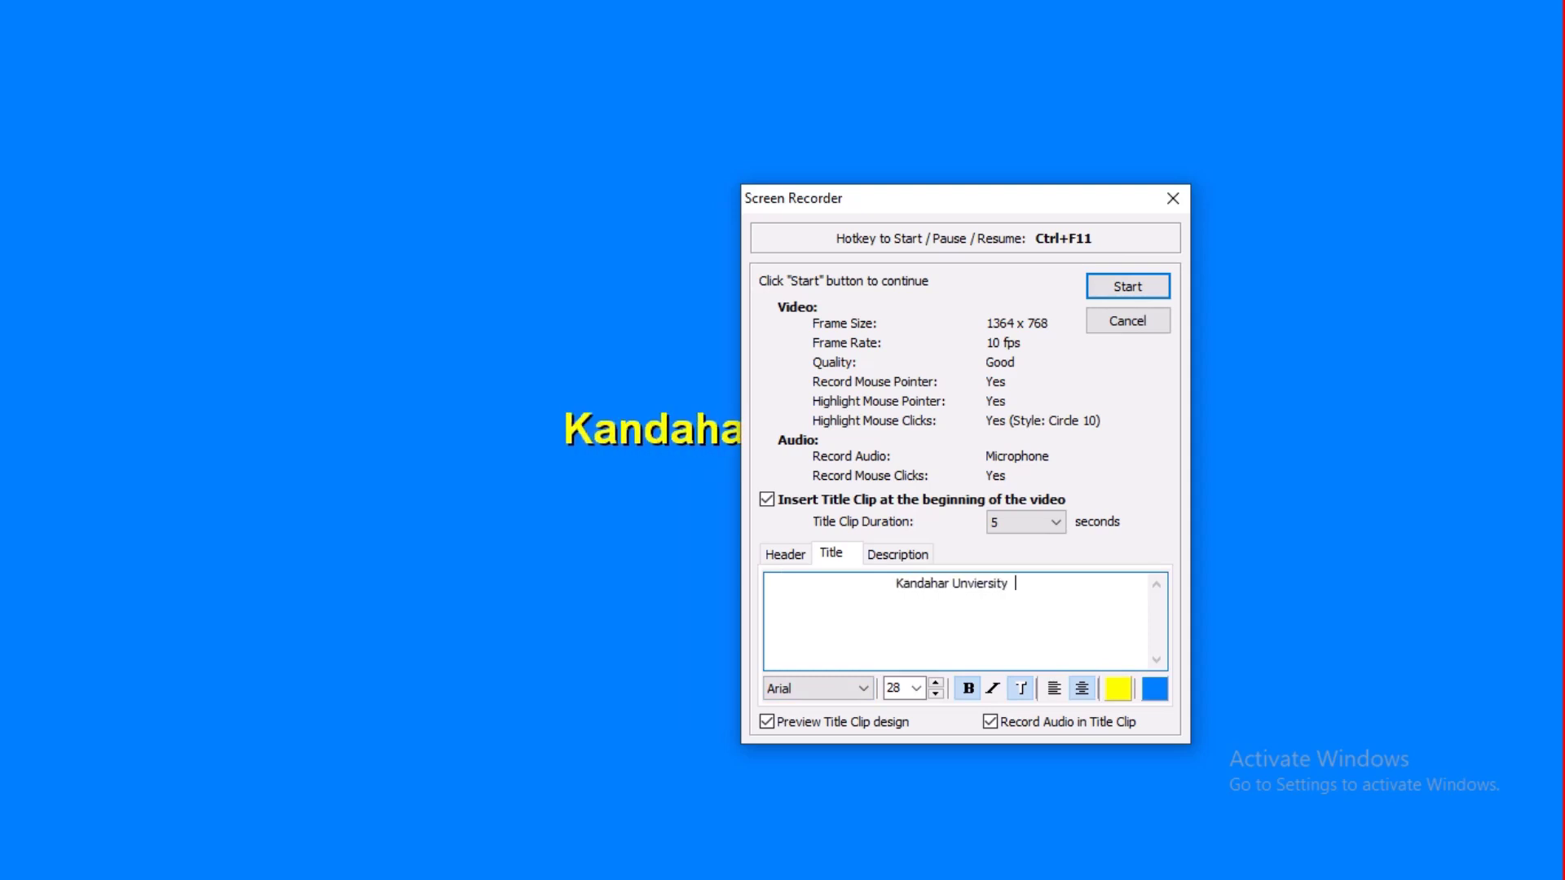
- Keep the title in Arial and raise its font size to 44
left_click(835, 688)
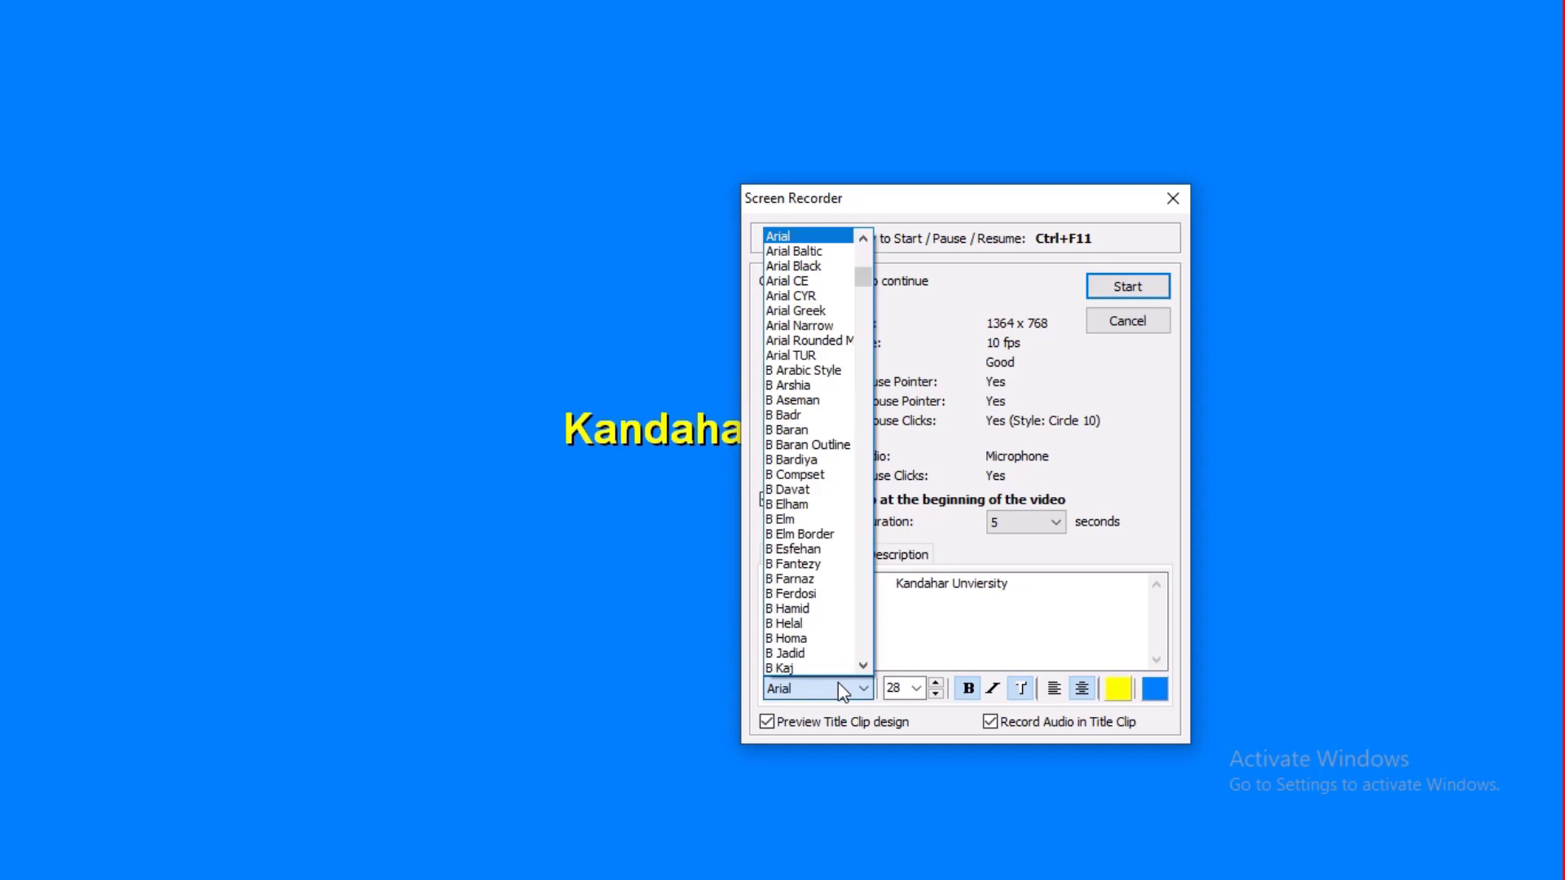
left_click(838, 689)
left_click(935, 685)
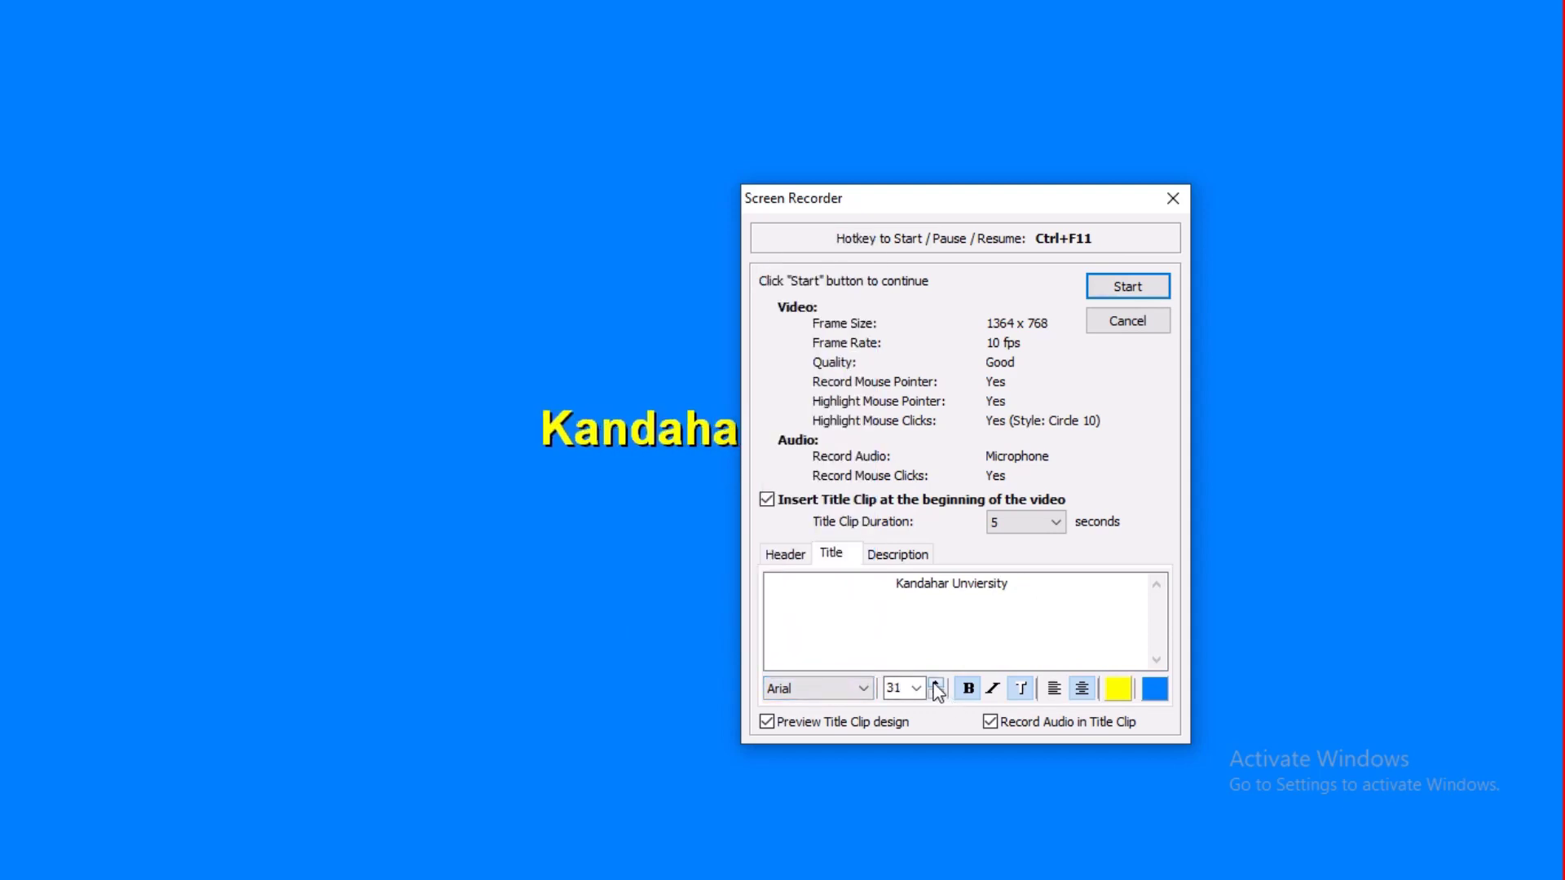
left_click(936, 685)
left_click(936, 685)
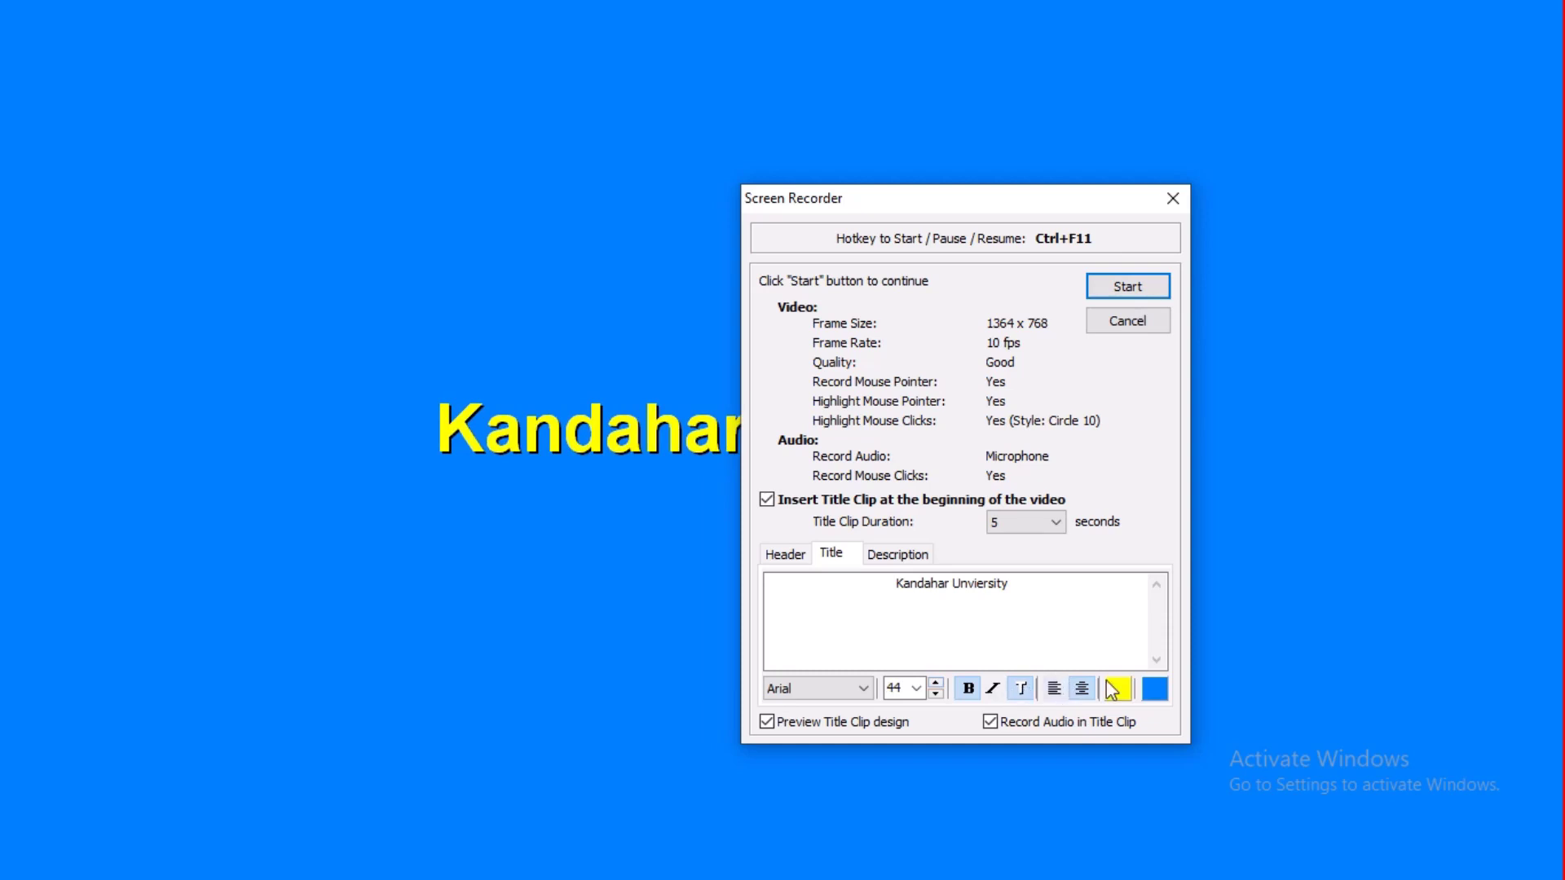
left_click(1152, 691)
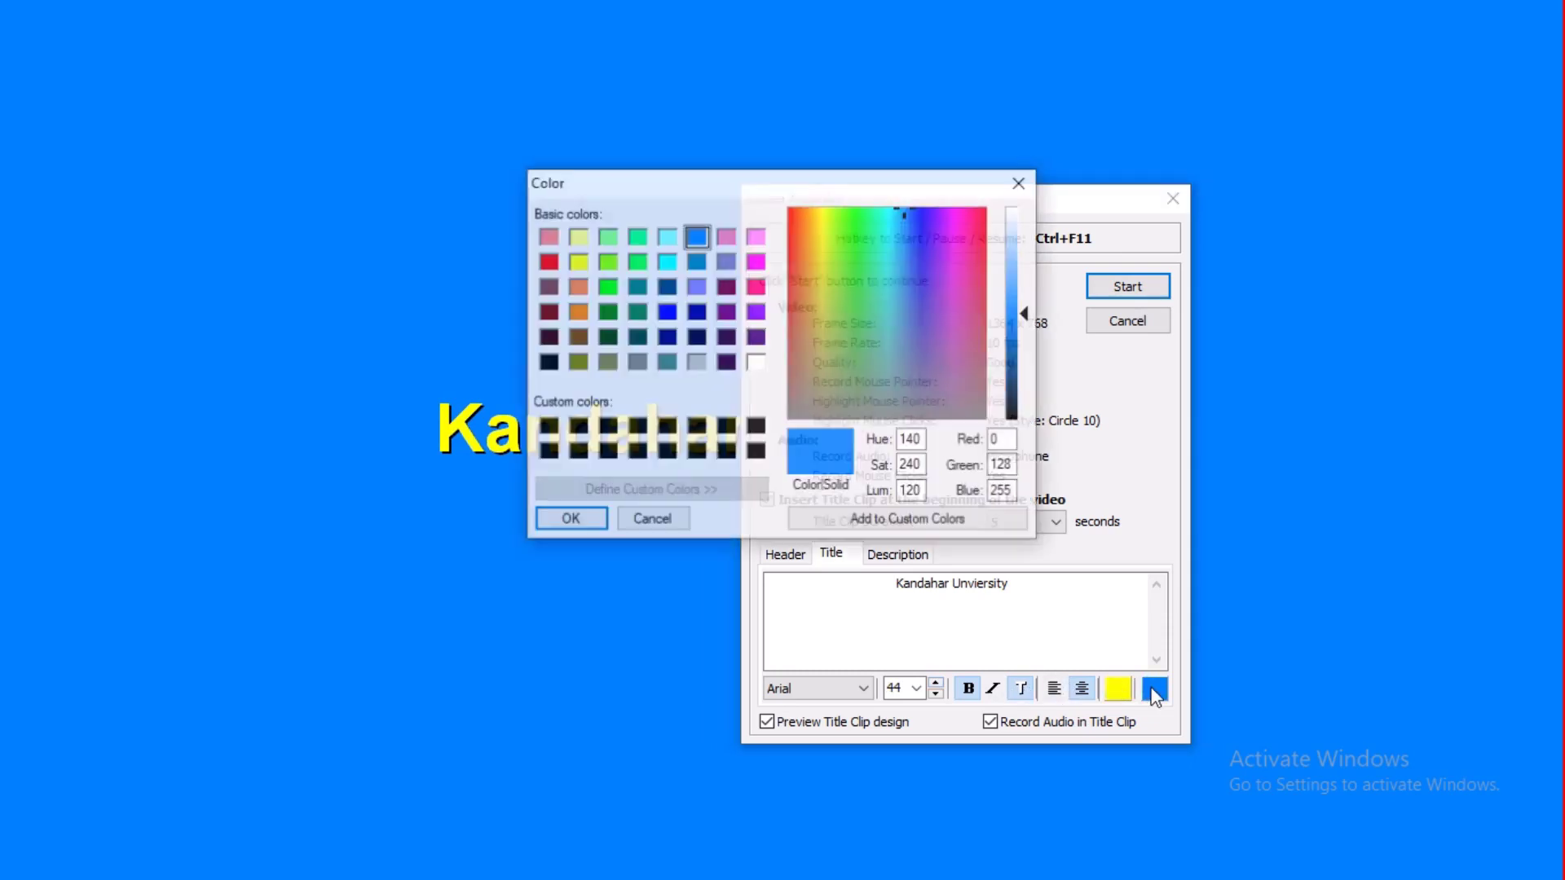
- Set the title background colour to white, replacing the first cyan choice
left_click_drag(852, 315, 886, 231)
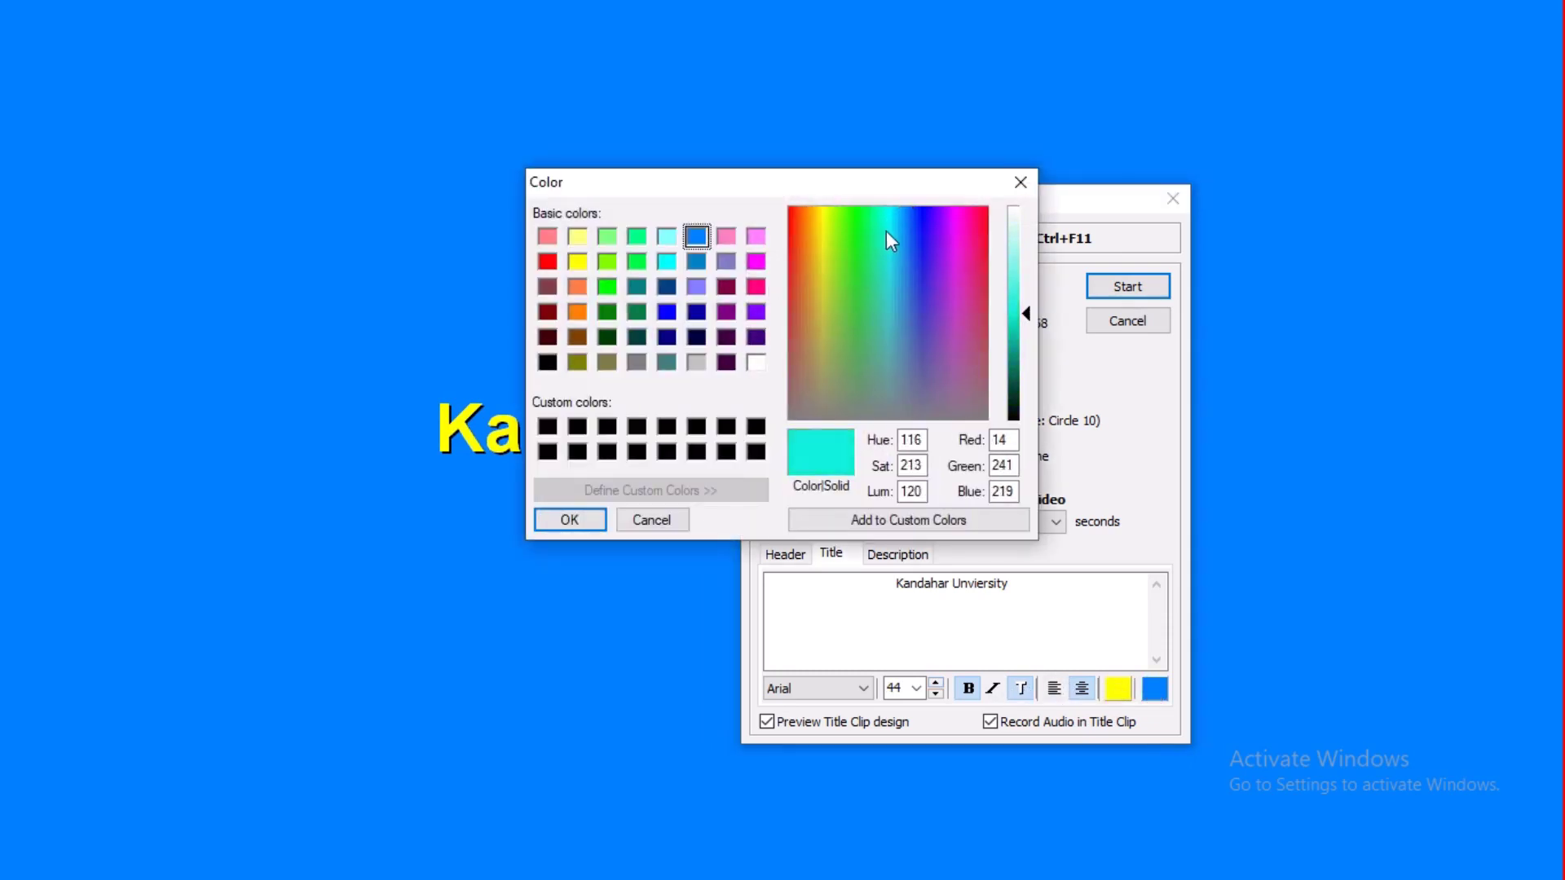
left_click(570, 519)
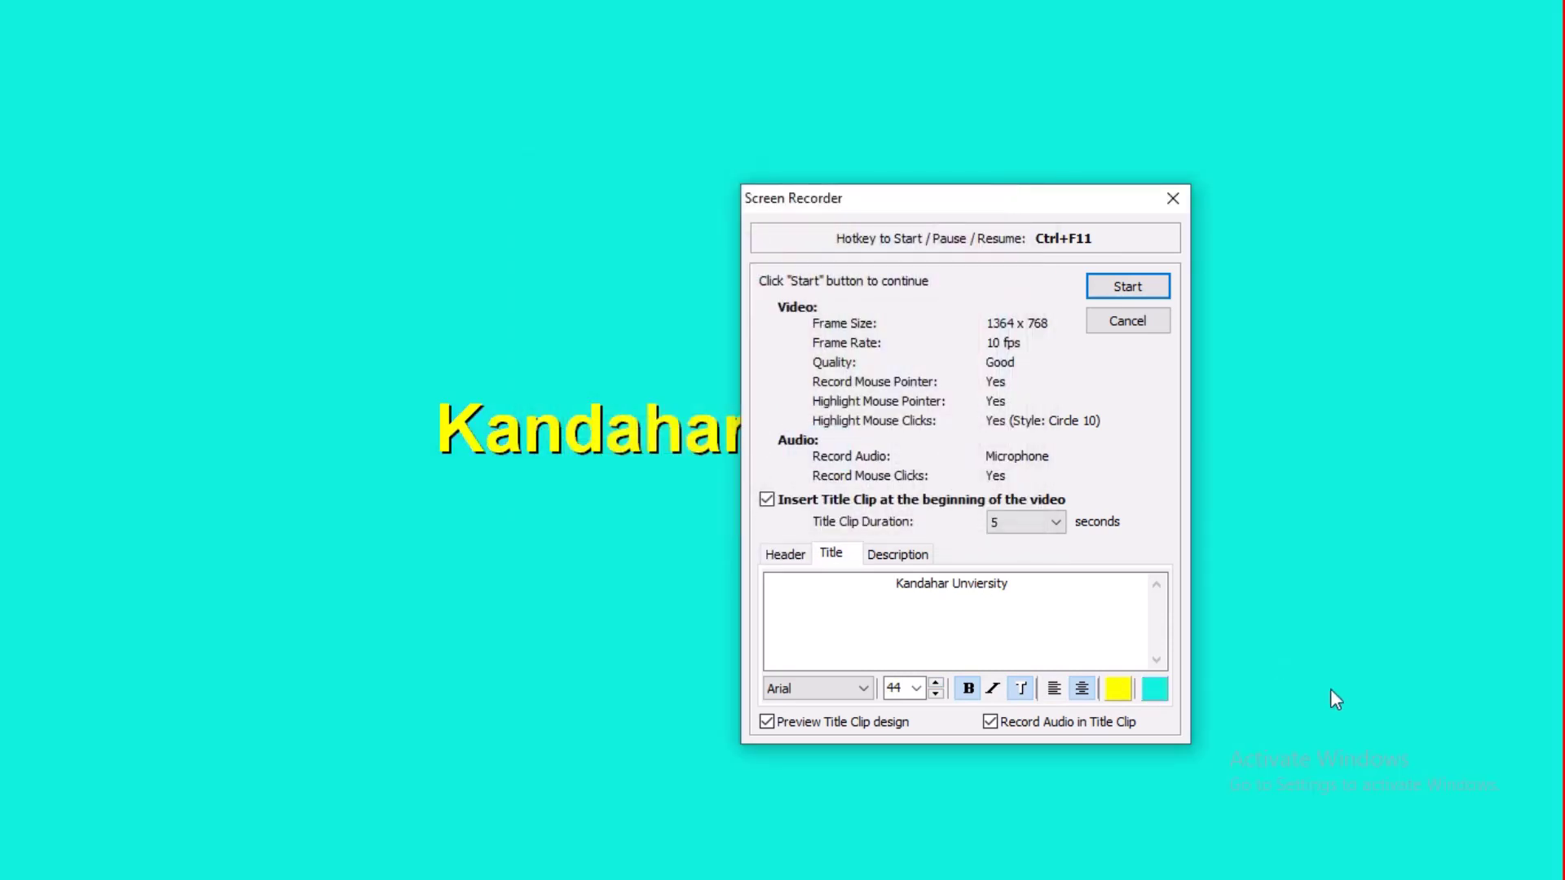
left_click(1149, 691)
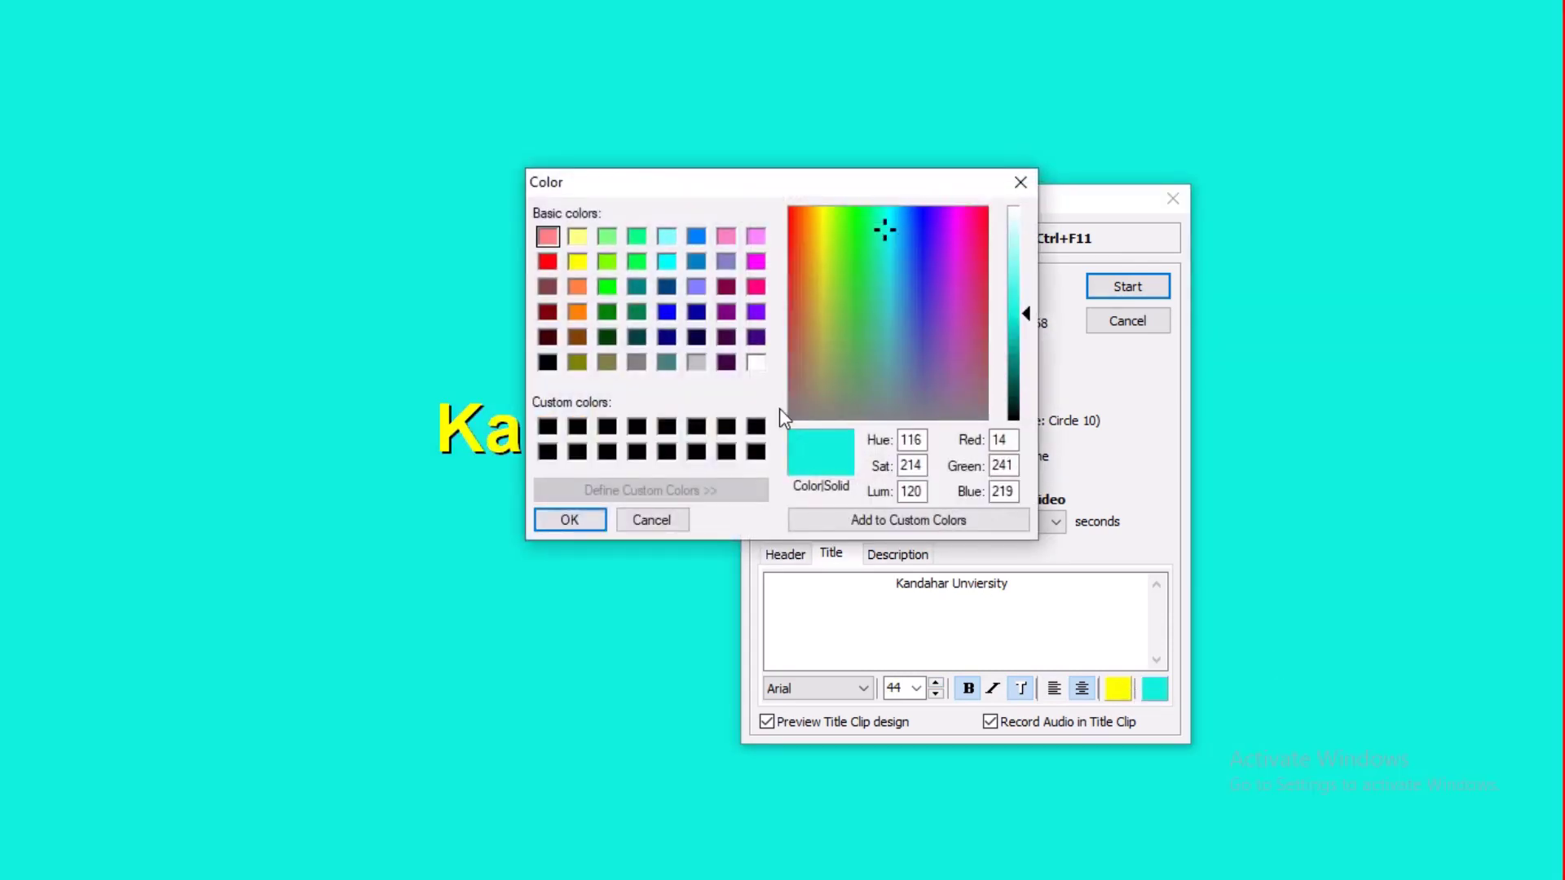
left_click(756, 363)
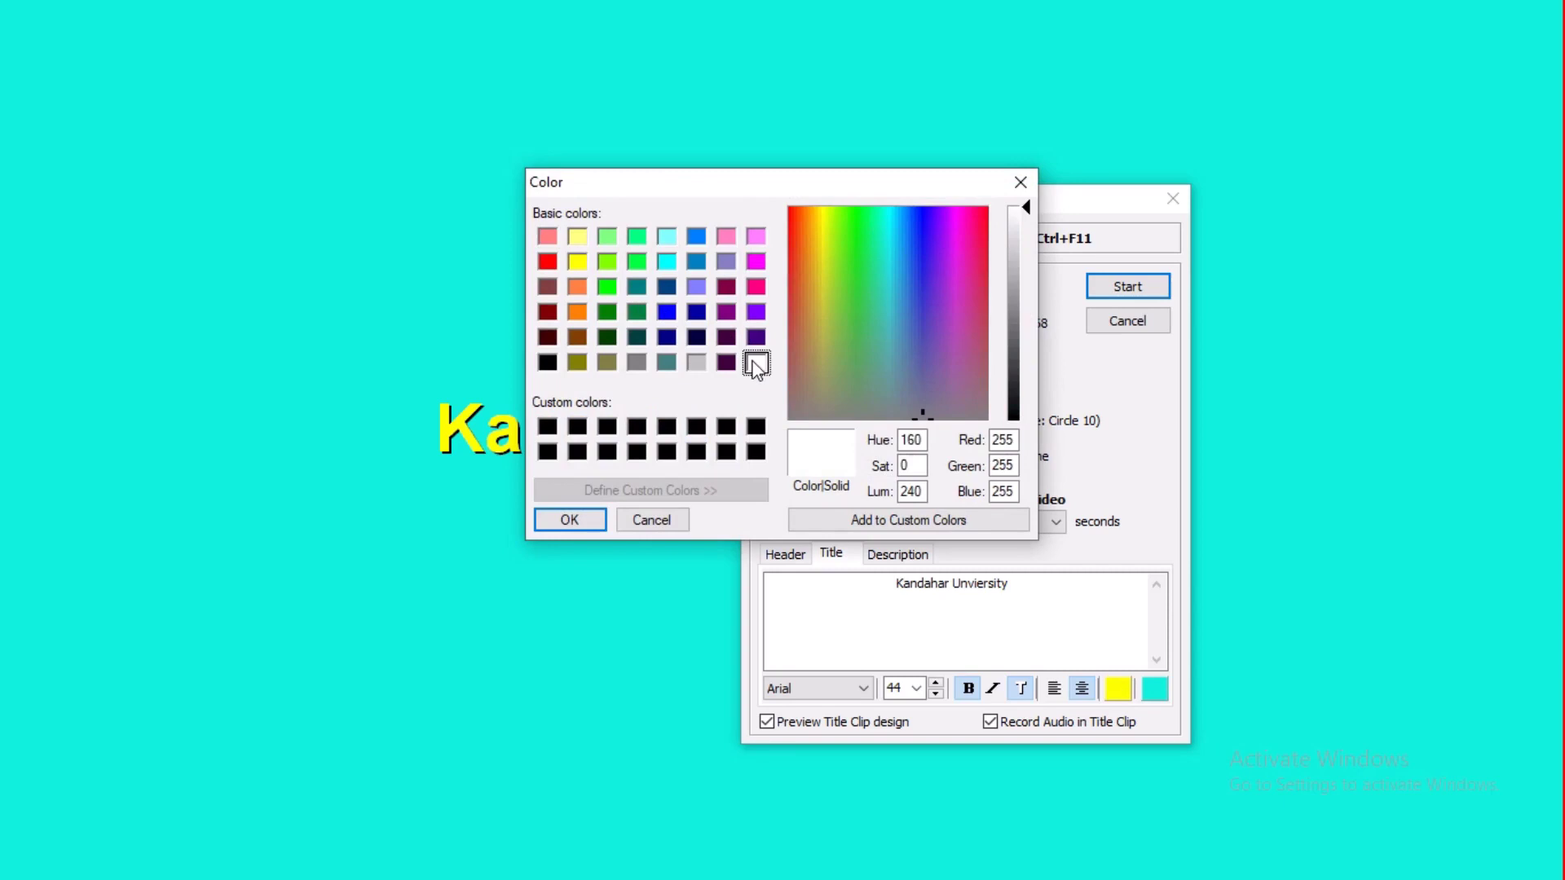
left_click(556, 525)
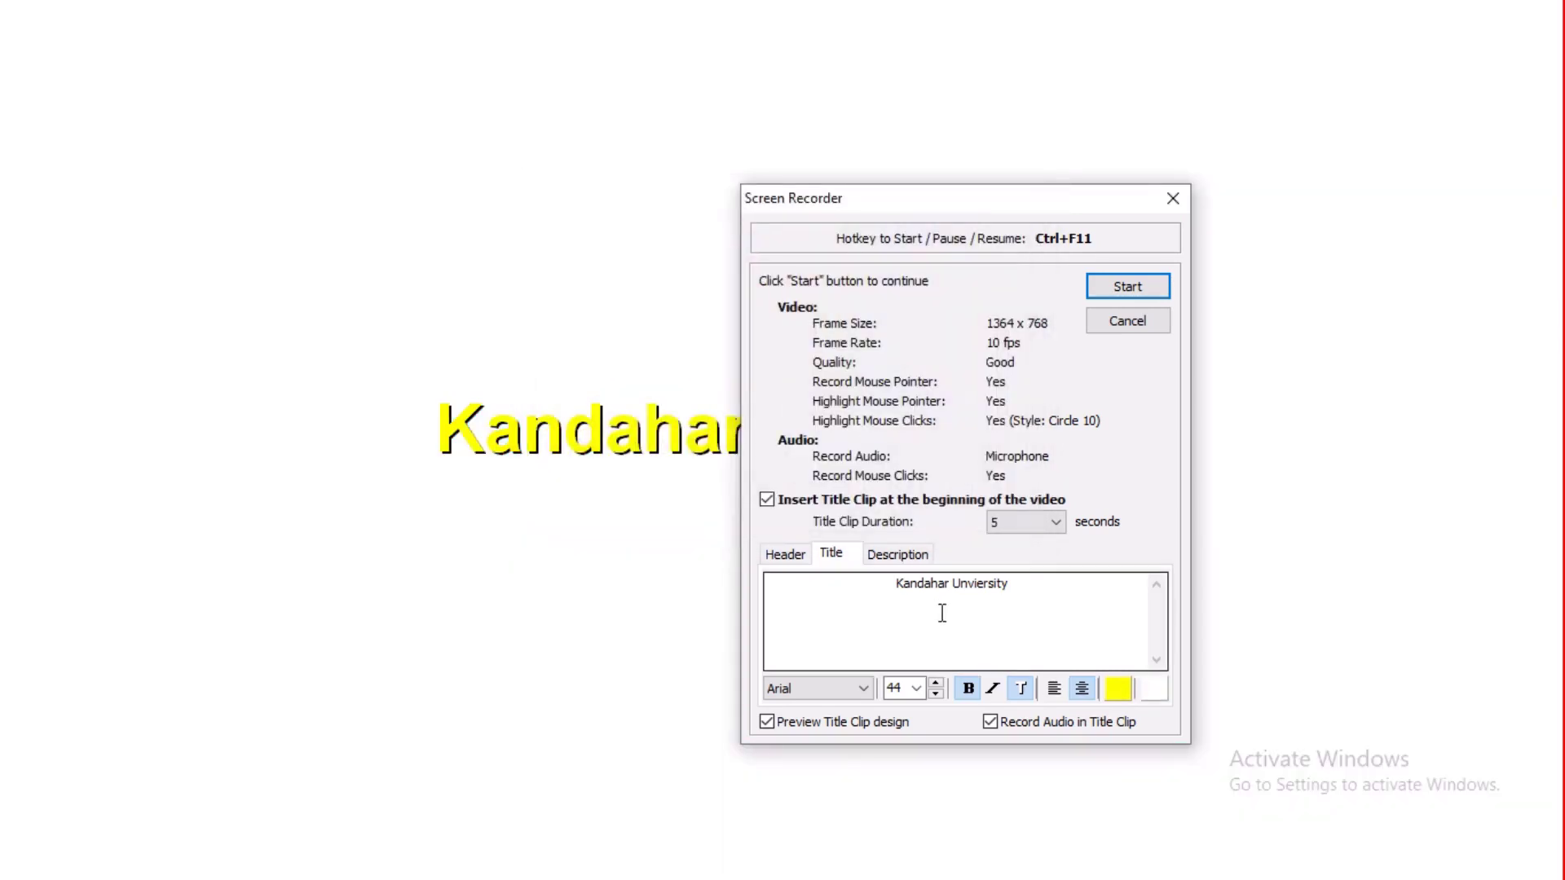
- Make the title text black and turn off audio recording for the title clip
left_click(1116, 688)
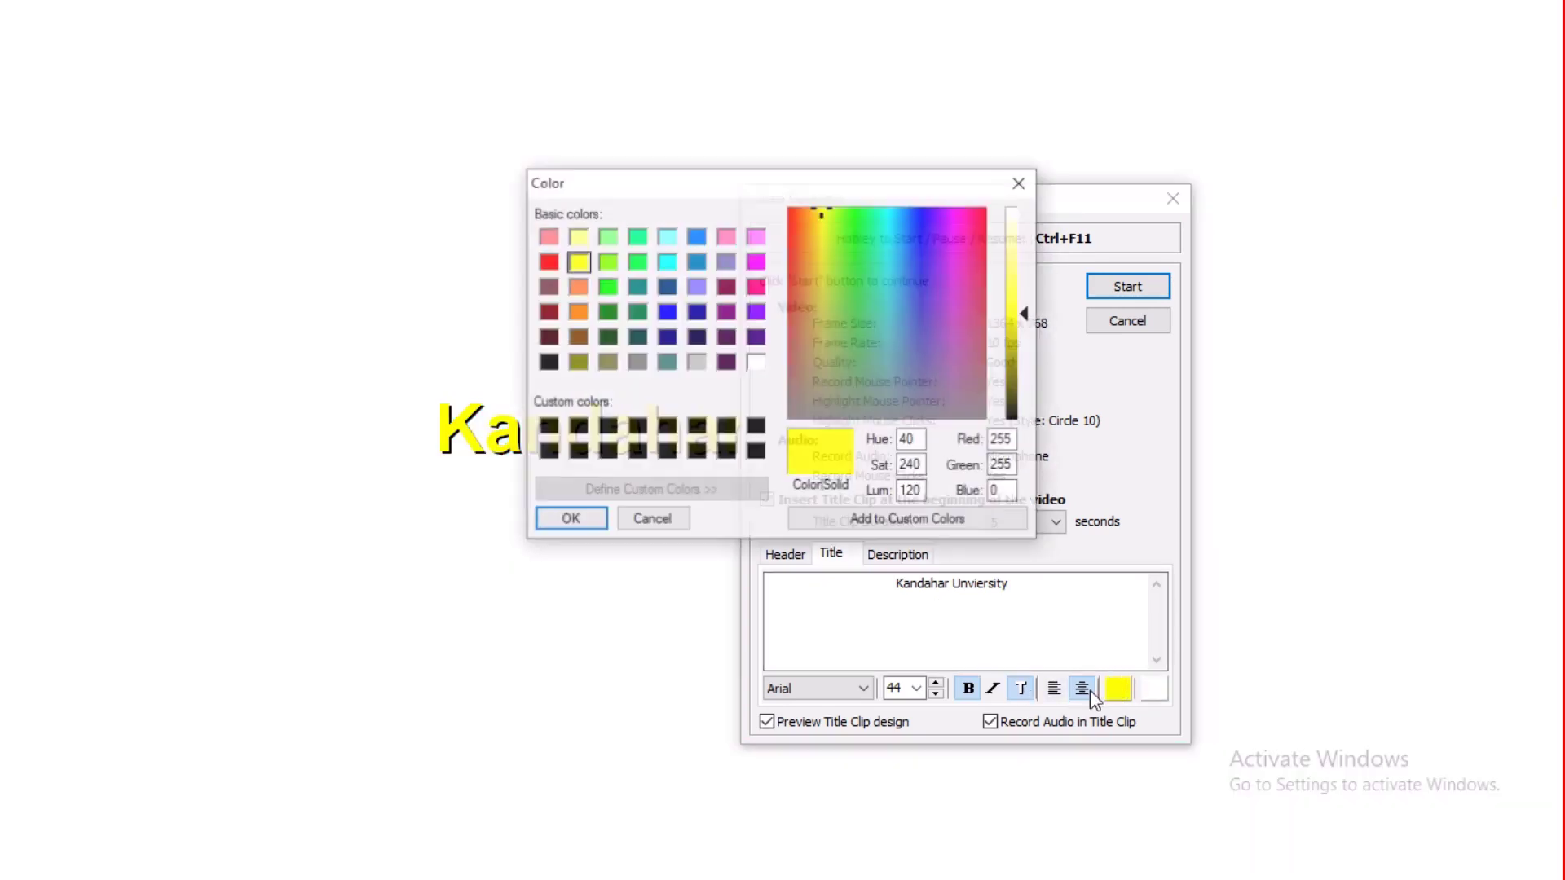
left_click(548, 427)
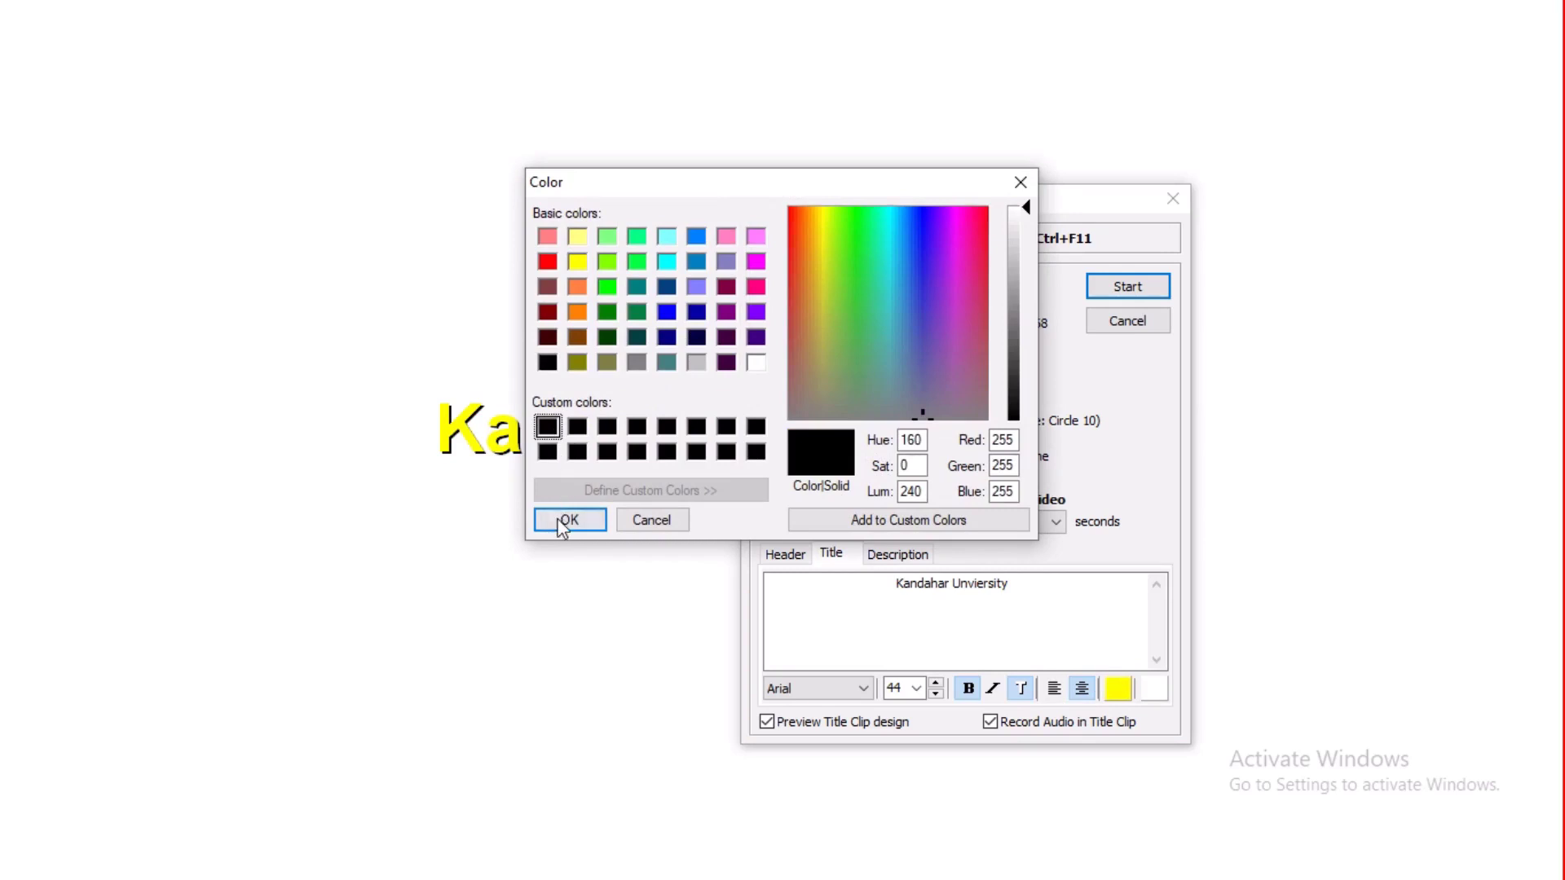
left_click(566, 520)
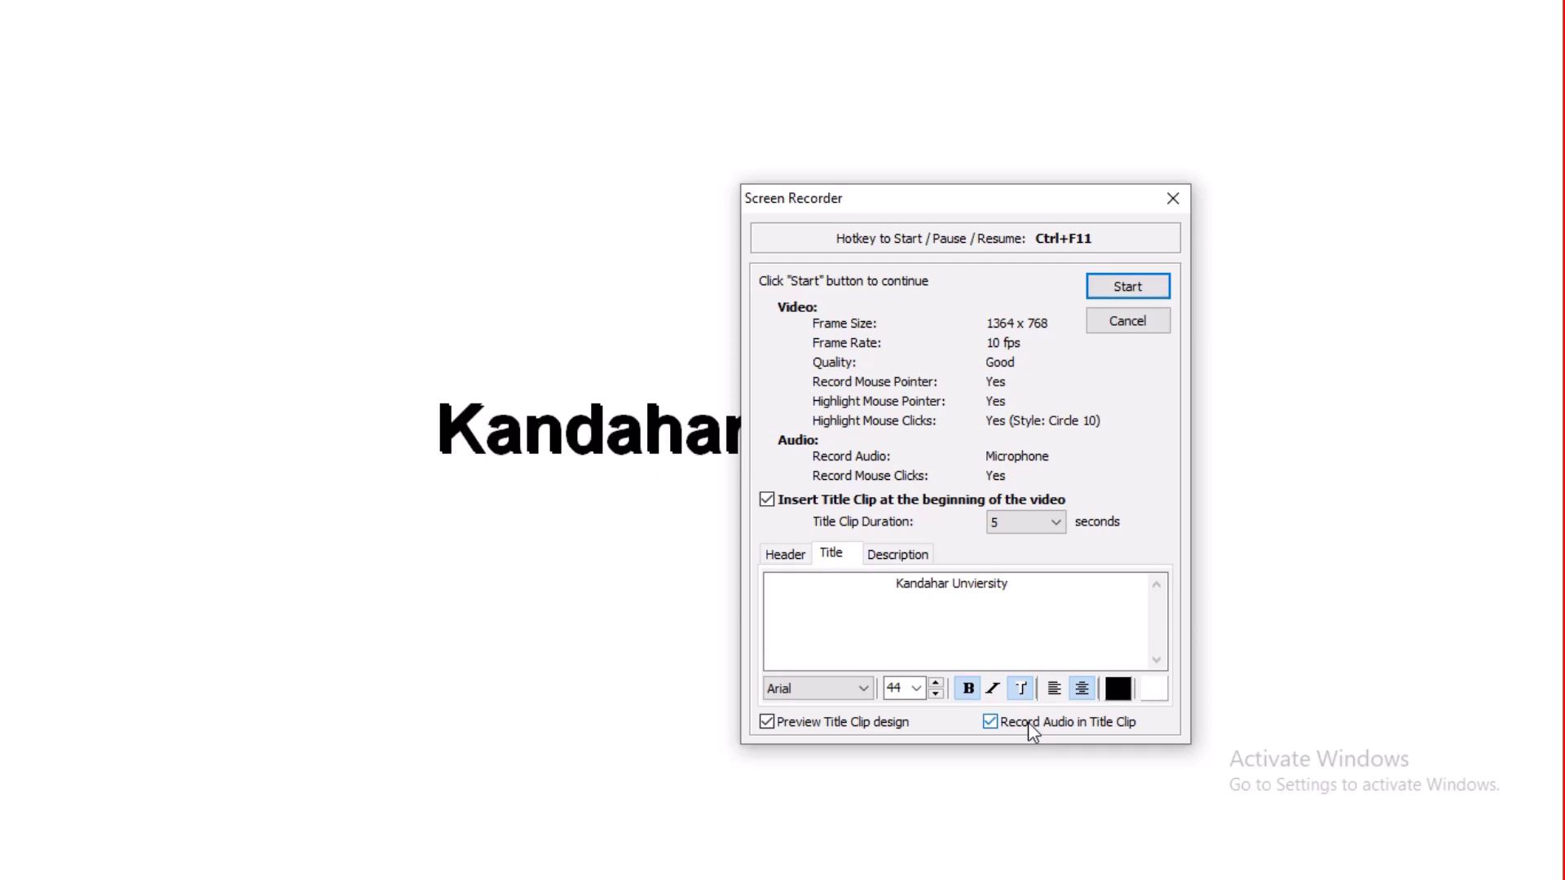
left_click(1029, 723)
- Re-enable title clip audio, keep the 5-second duration, and cancel the title clip settings
mouse_move(855, 198)
left_mouse_down()
mouse_move(1161, 281)
mouse_move(86, 227)
mouse_move(346, 49)
left_mouse_up()
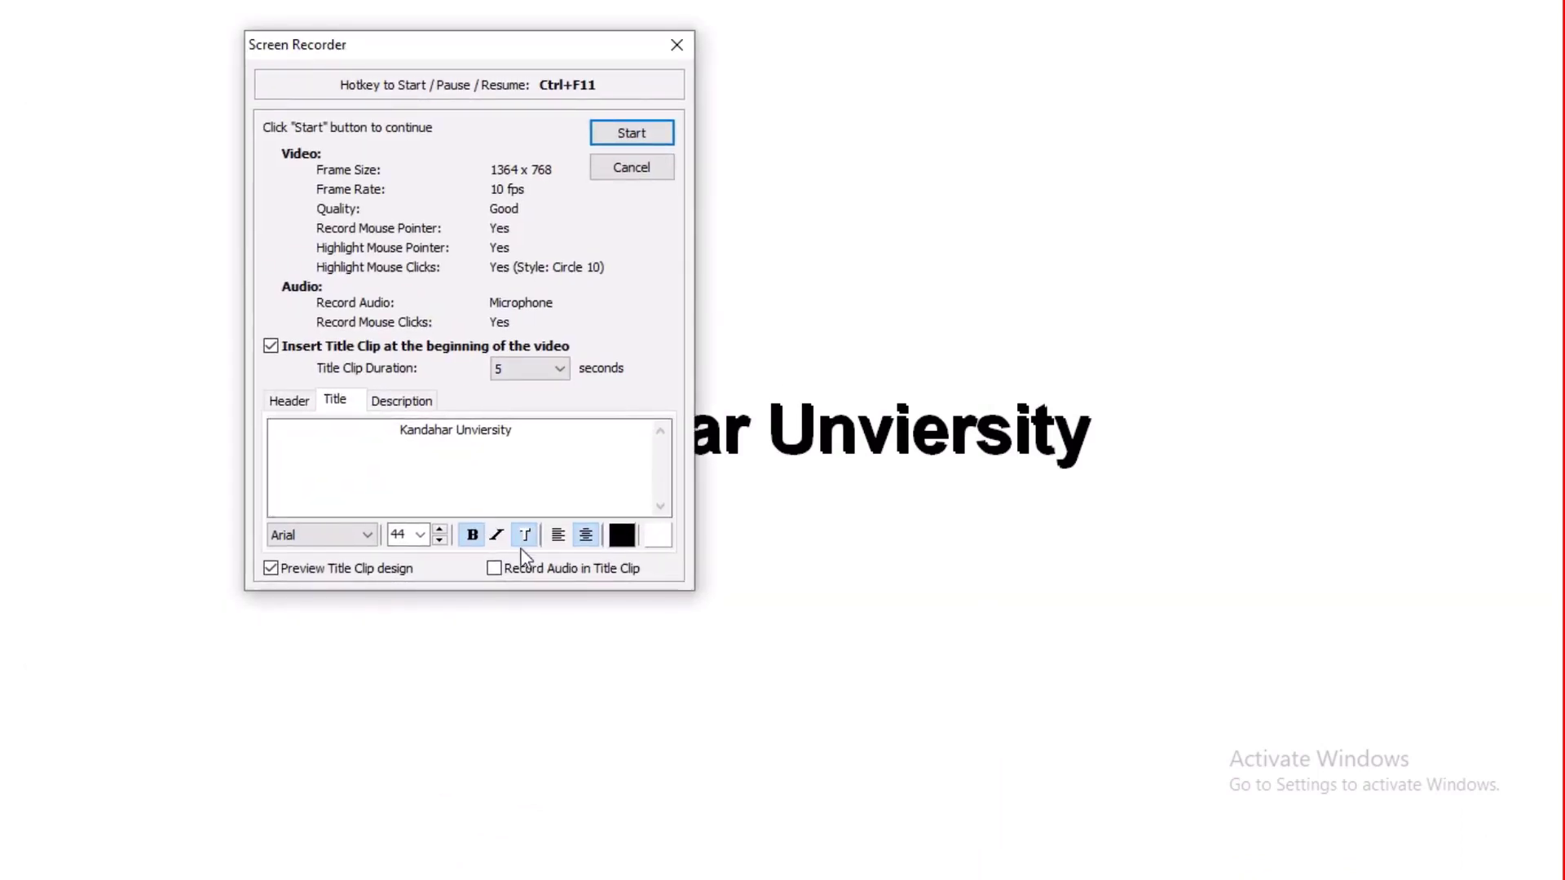
left_click(494, 568)
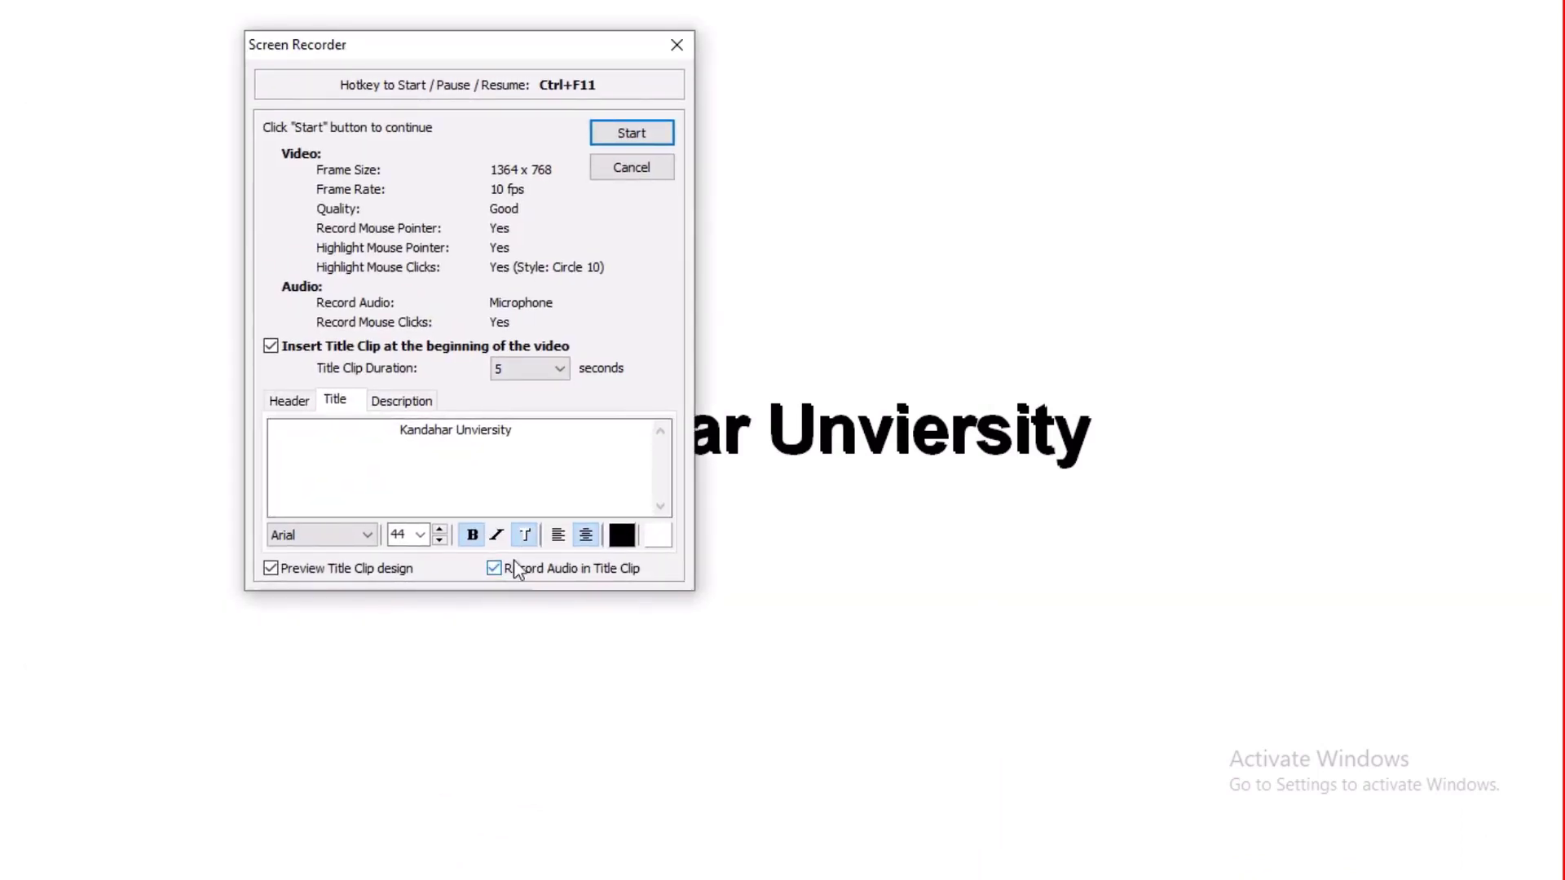
left_click(551, 373)
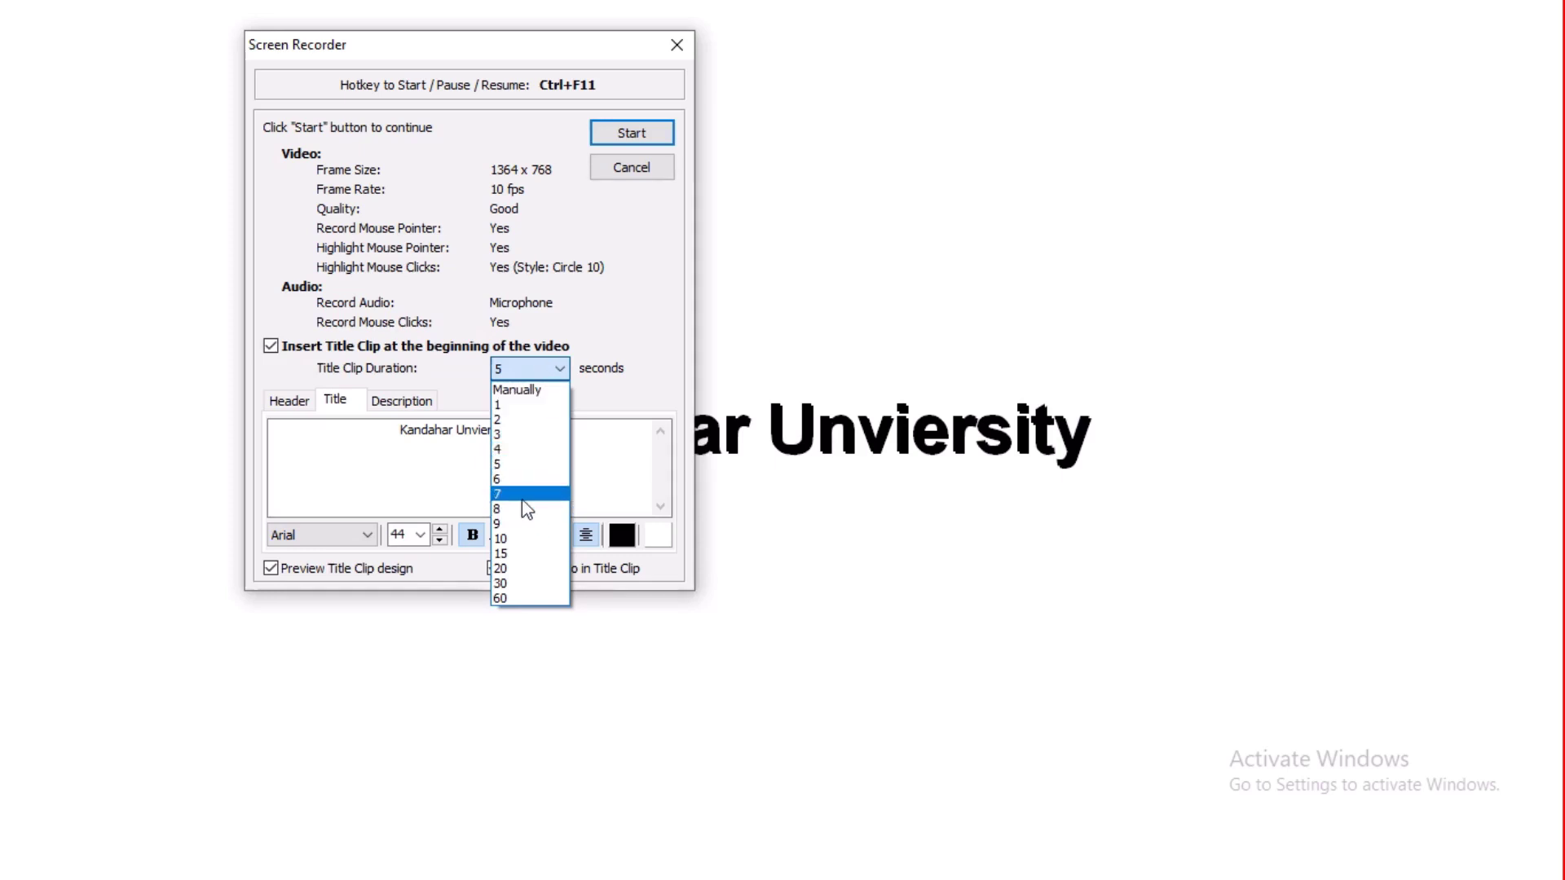
left_click(660, 248)
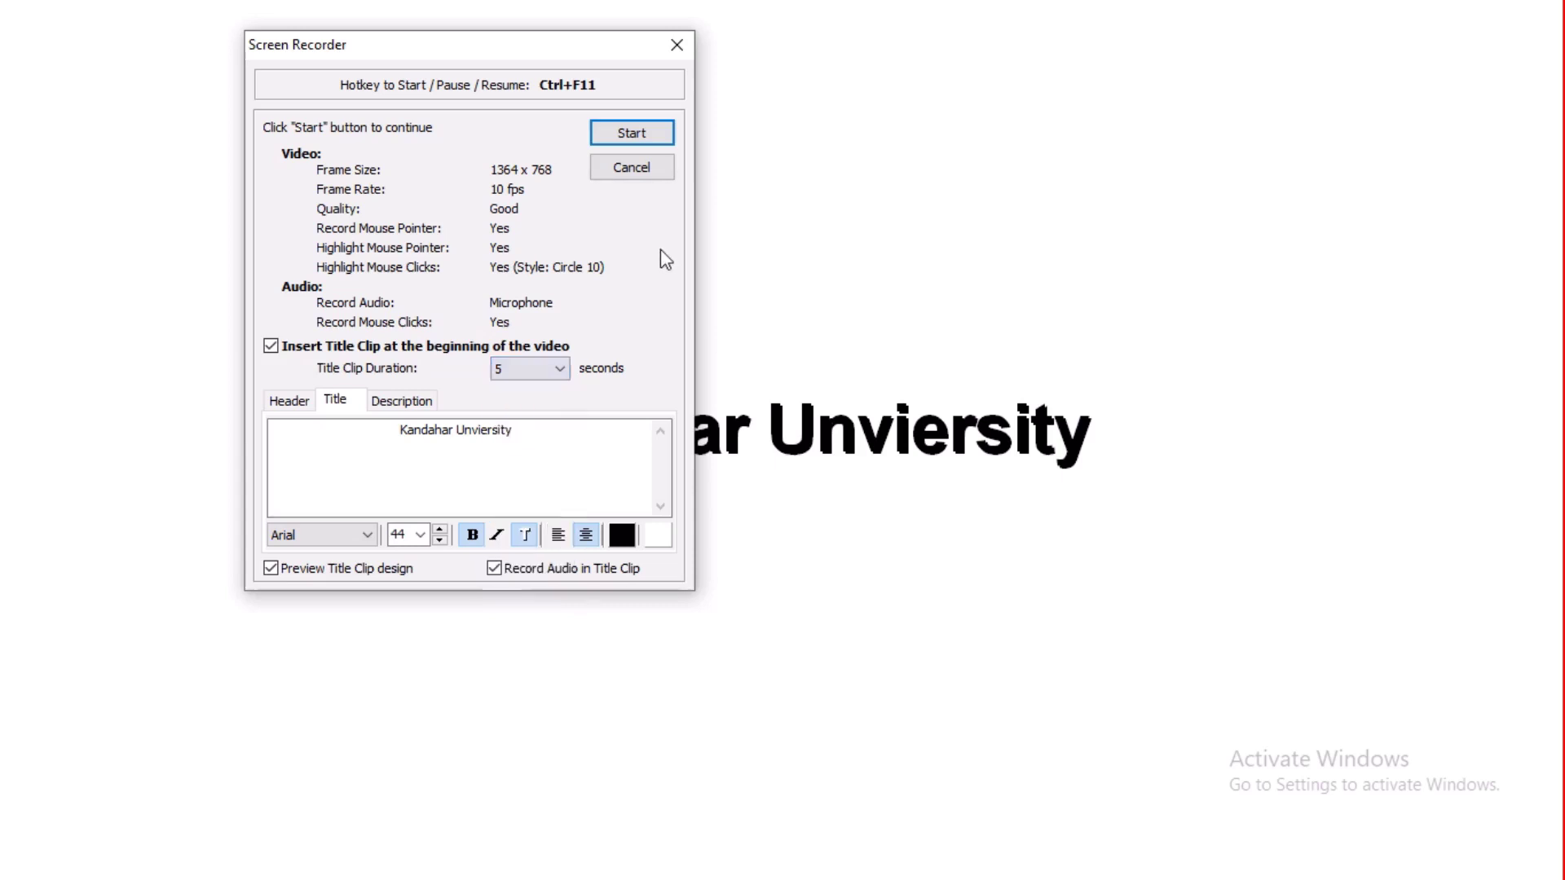
left_click(642, 173)
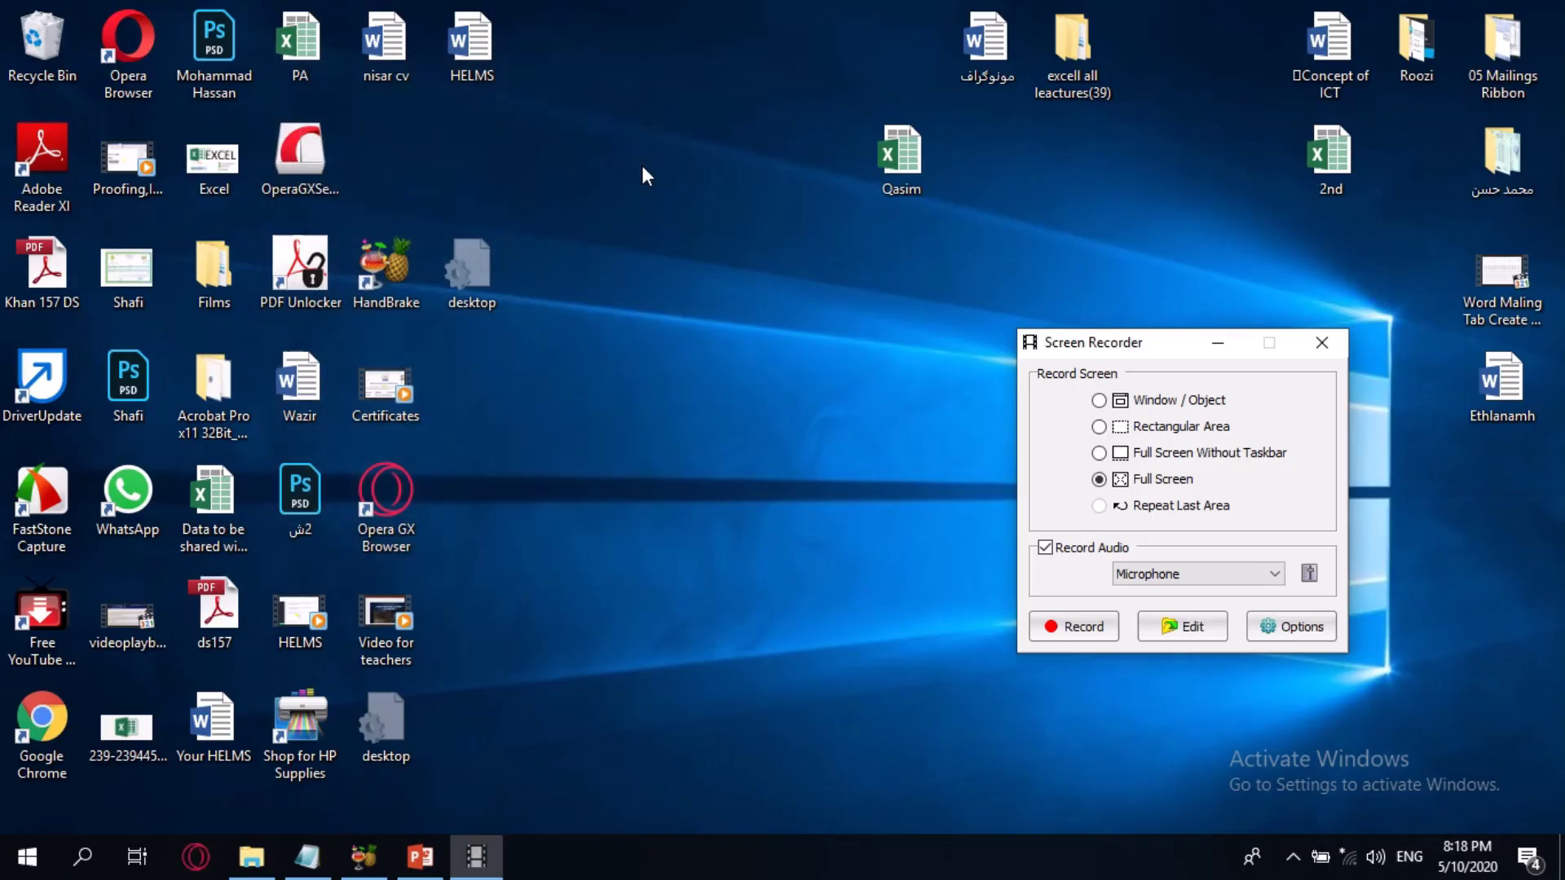
left_click(1068, 627)
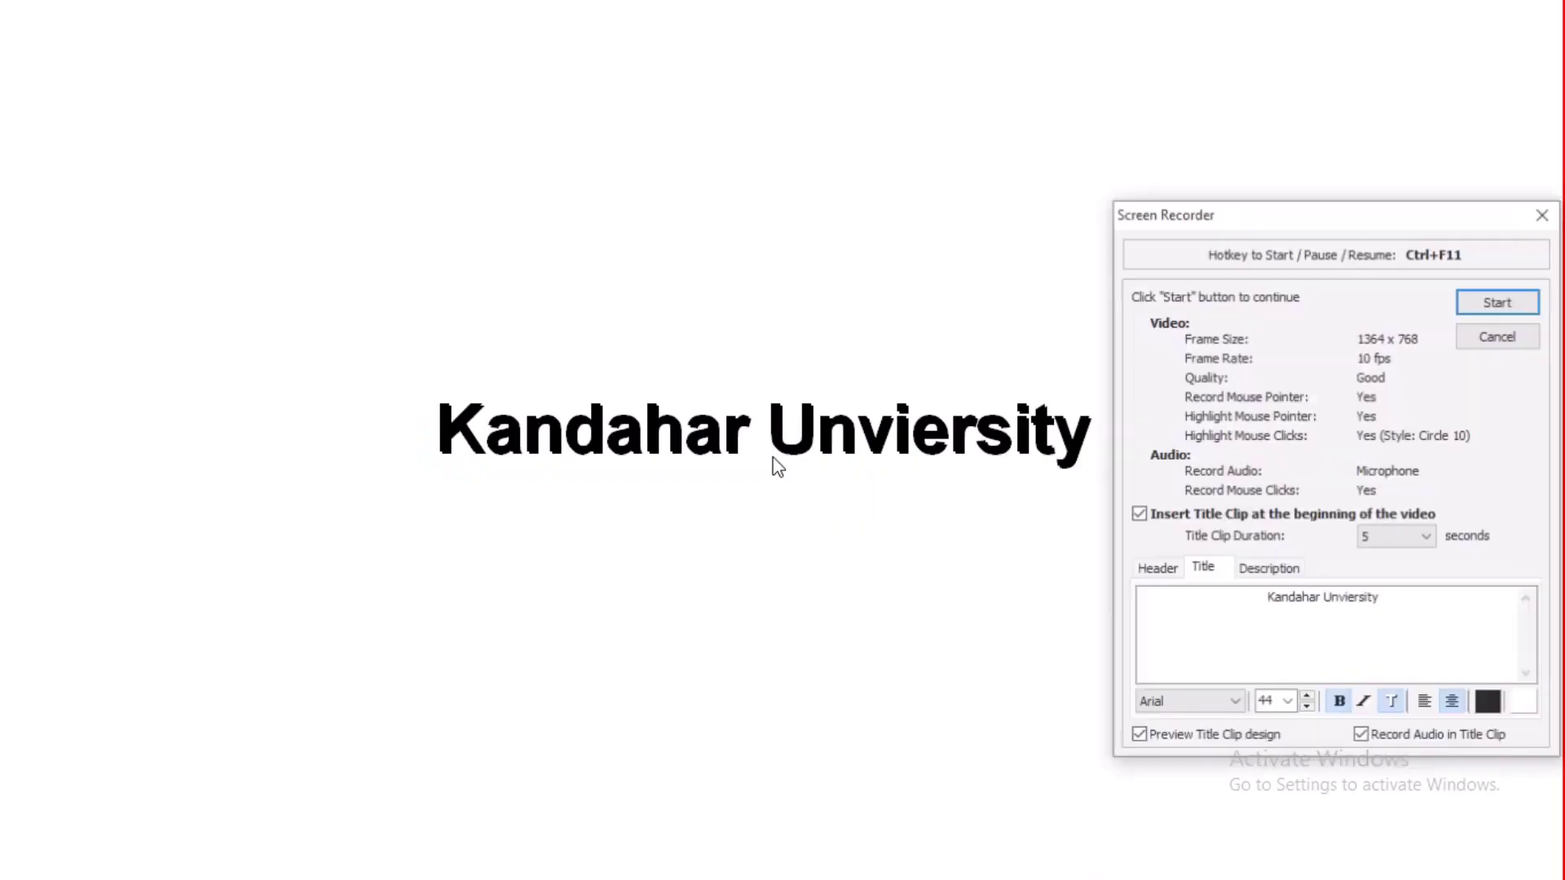
- Start a full-screen recording without a title clip, pause it with Ctrl+F10, then resume
left_click(1138, 515)
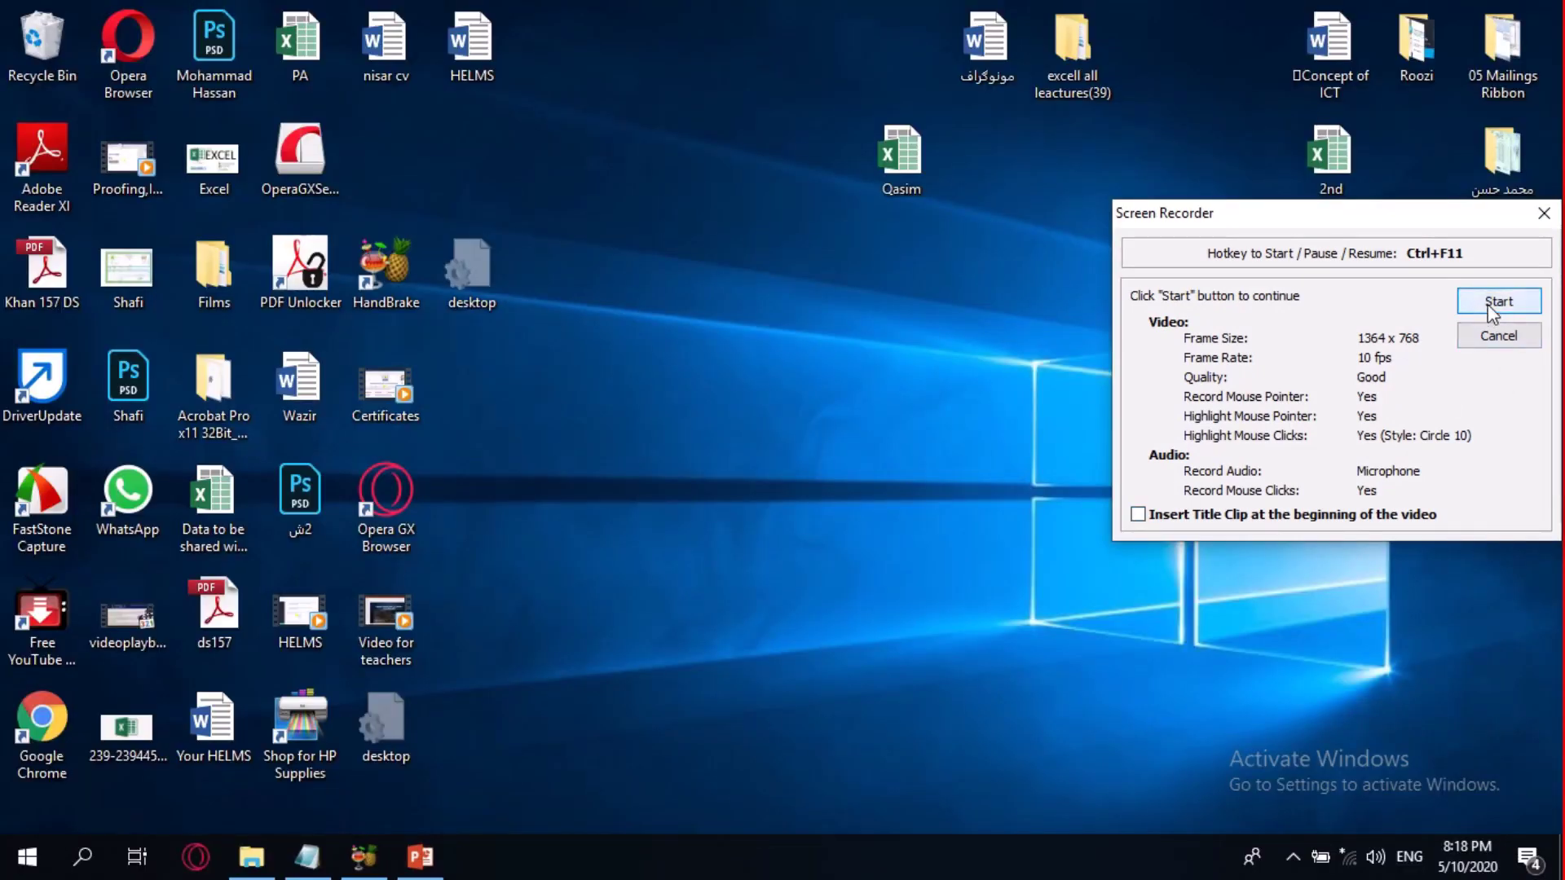
left_click(1490, 308)
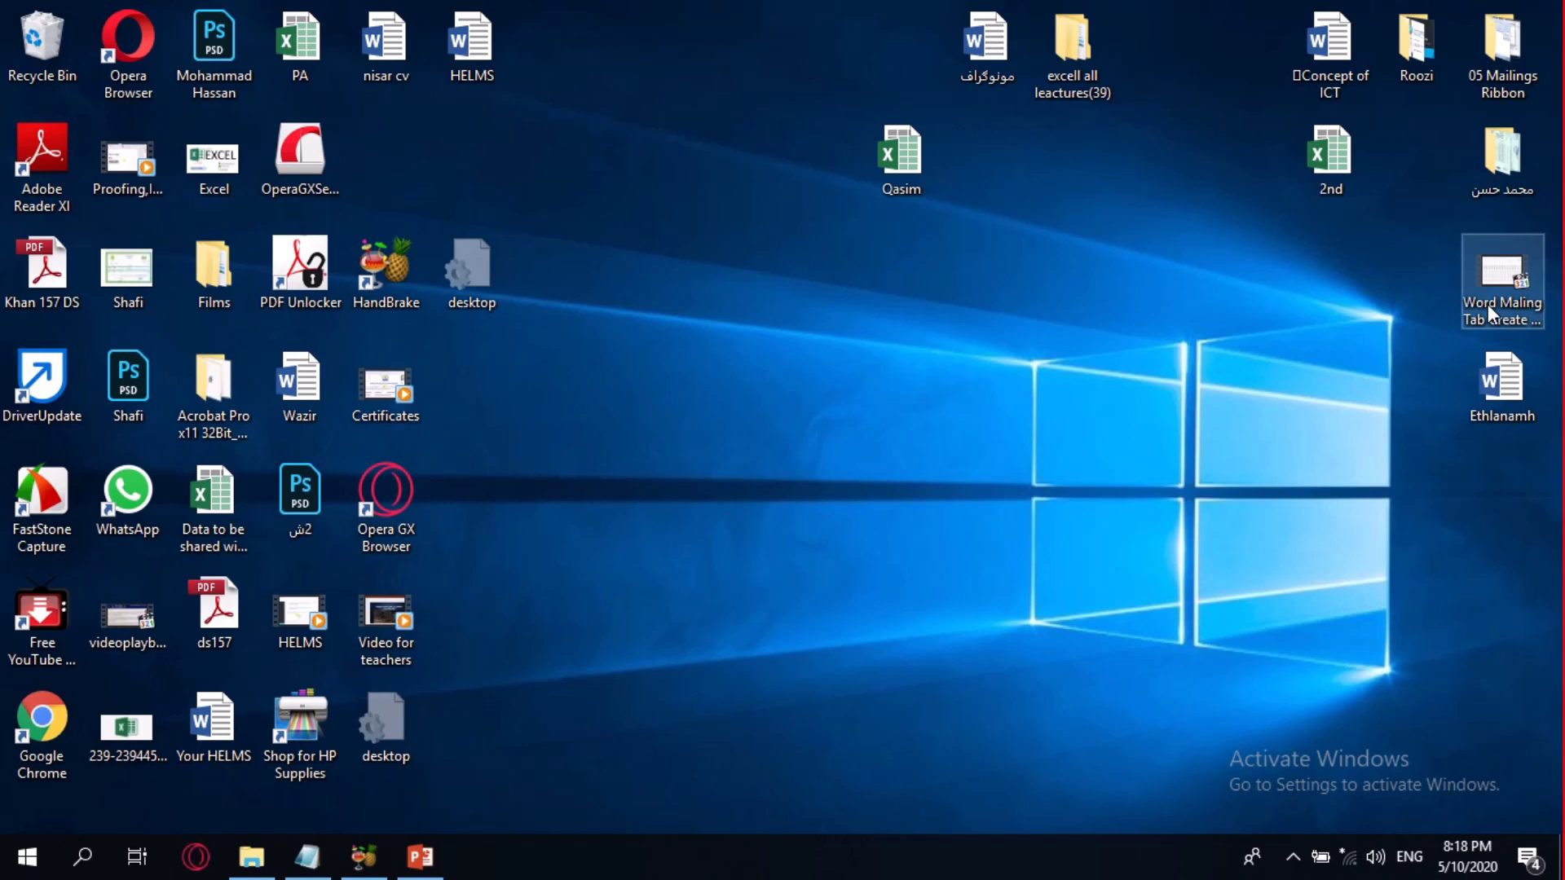
key("ctrl+F10")
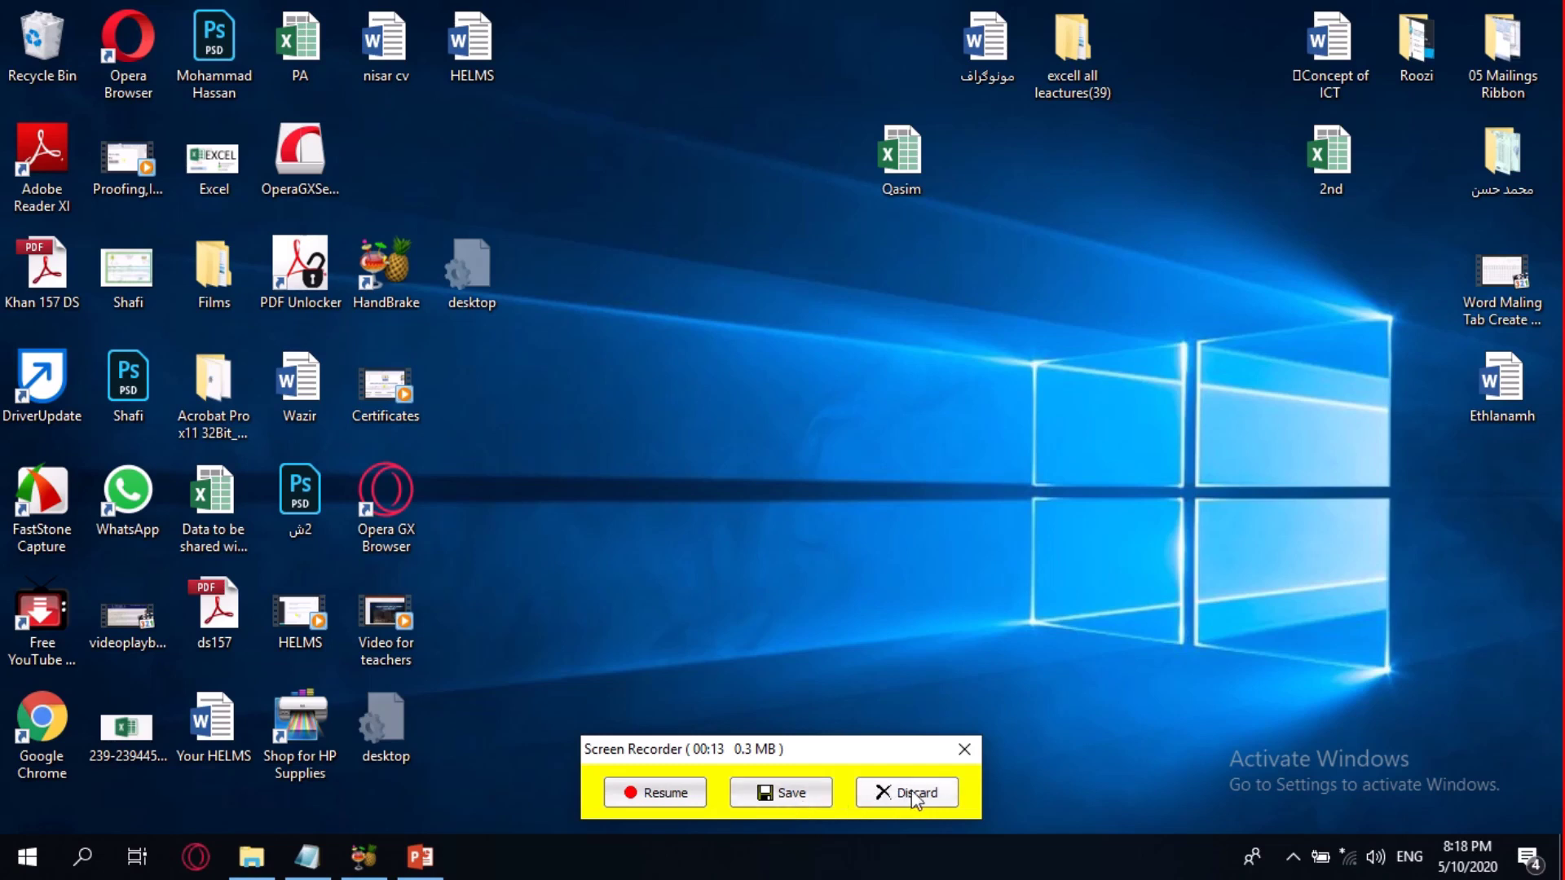
left_click(679, 795)
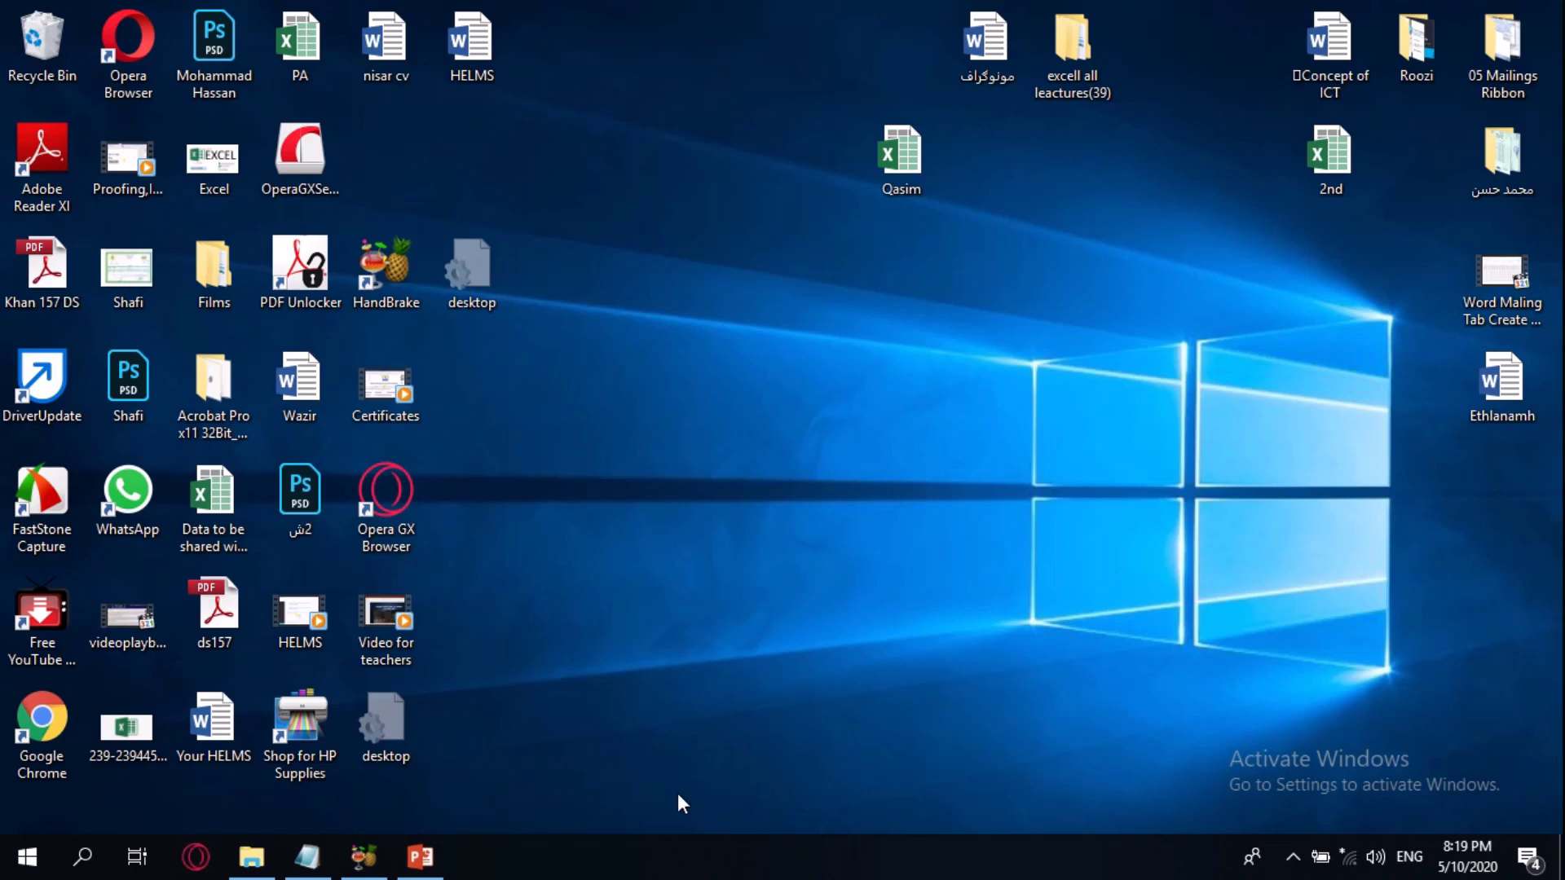
left_click(152, 175)
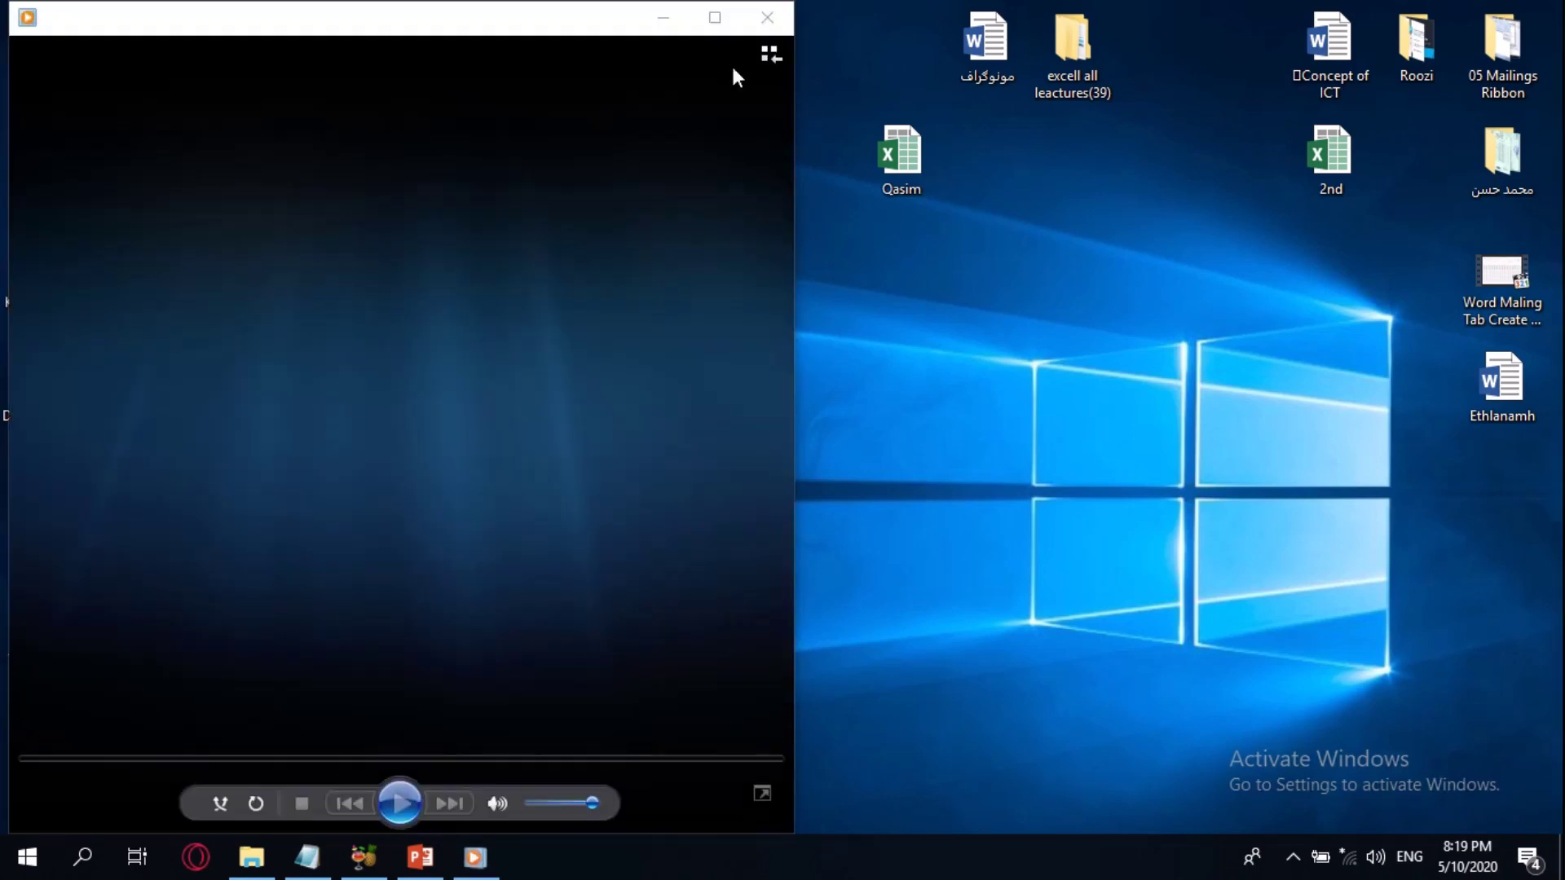
left_click(689, 17)
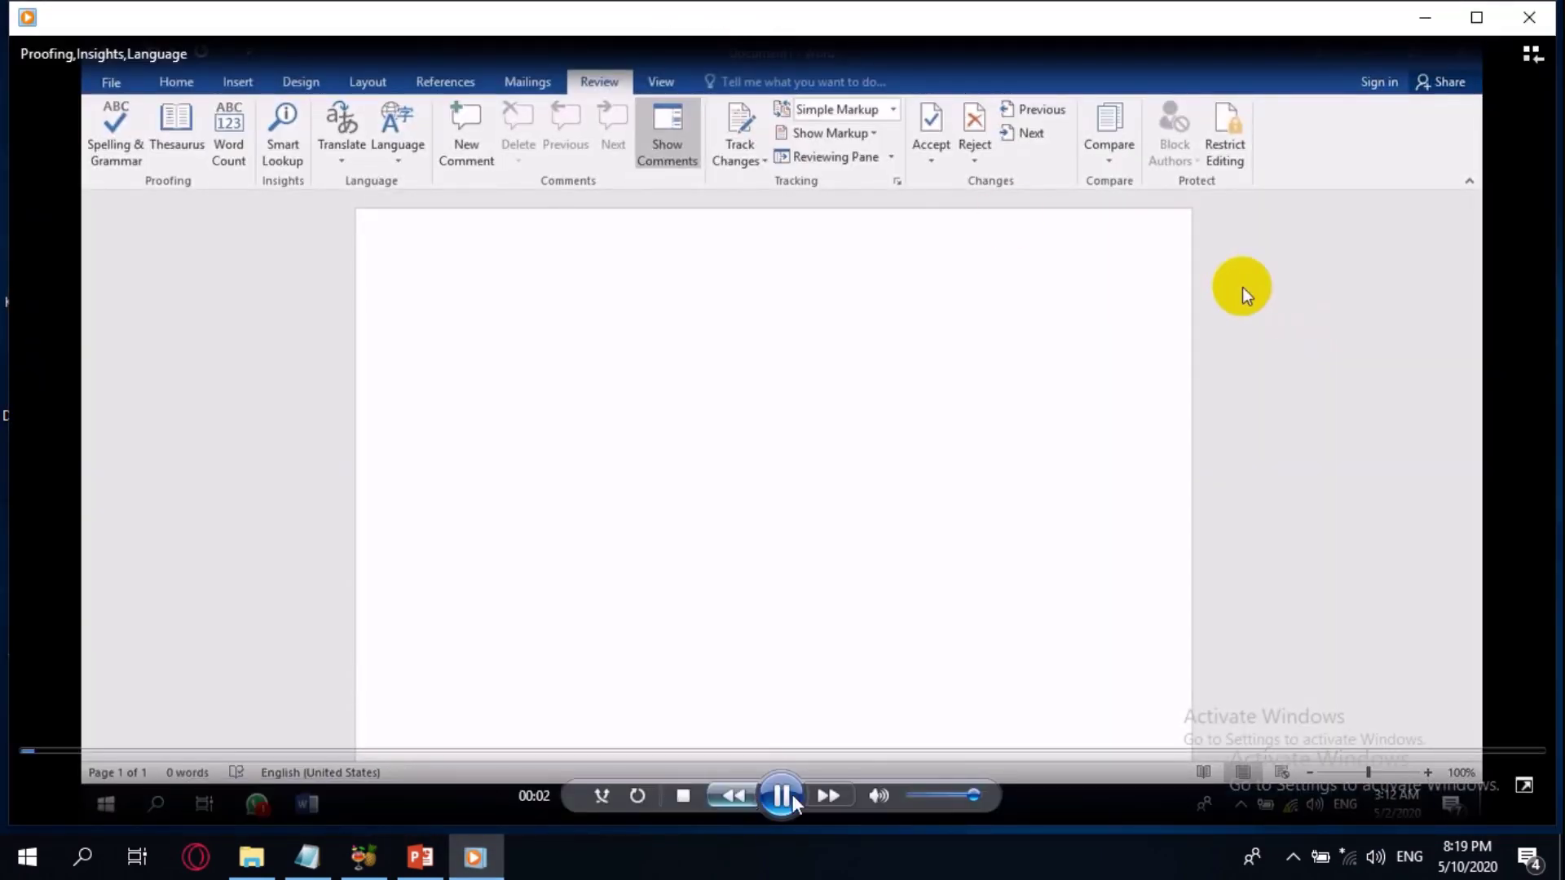
left_click(873, 795)
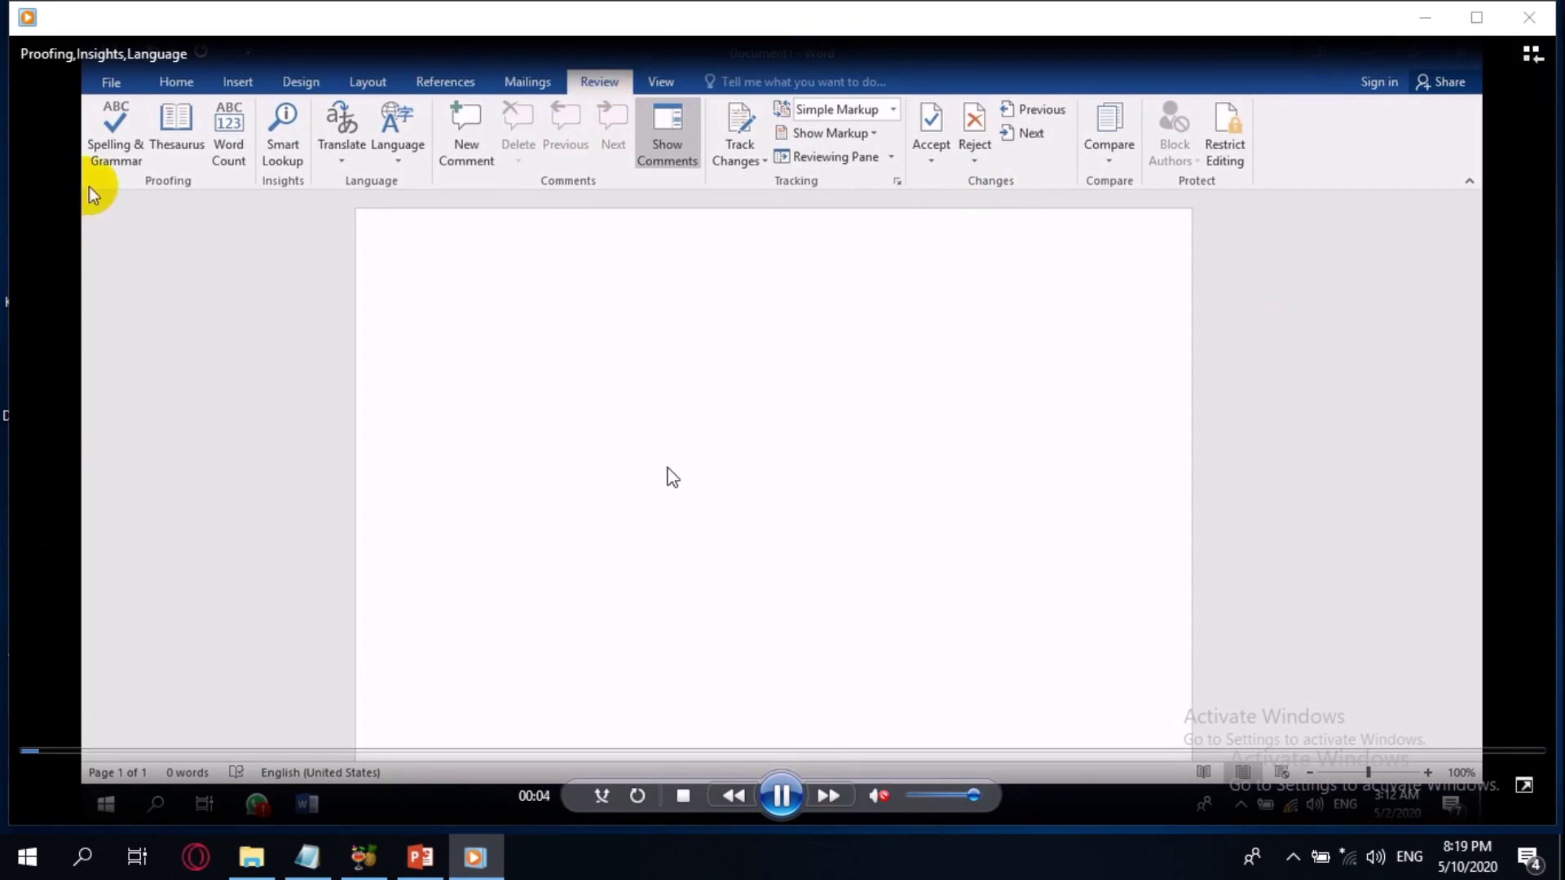
double_click(670, 476)
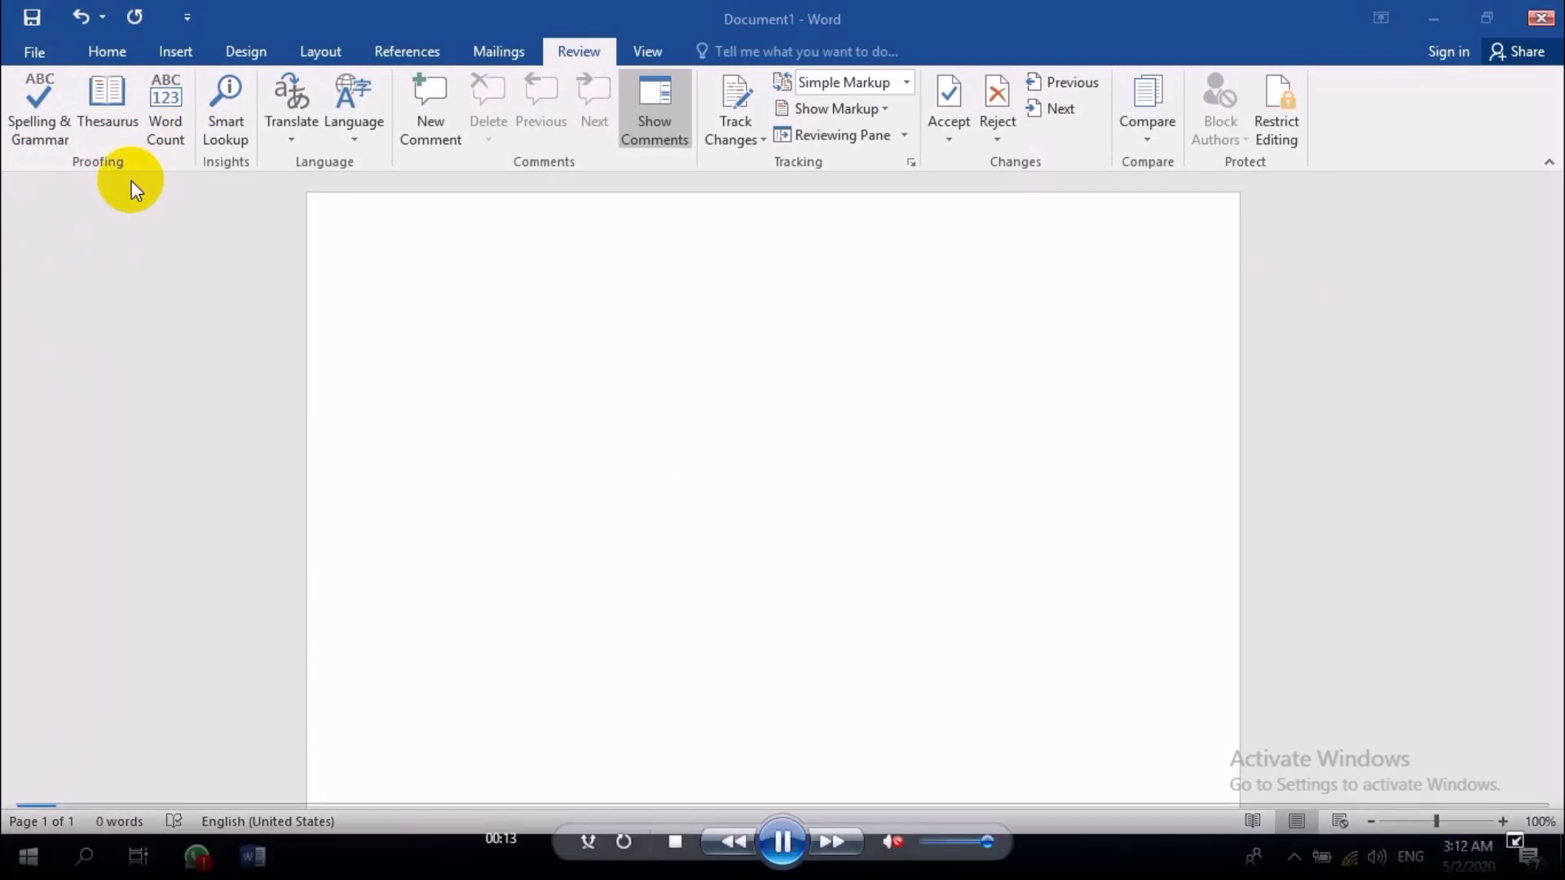
left_click(1540, 18)
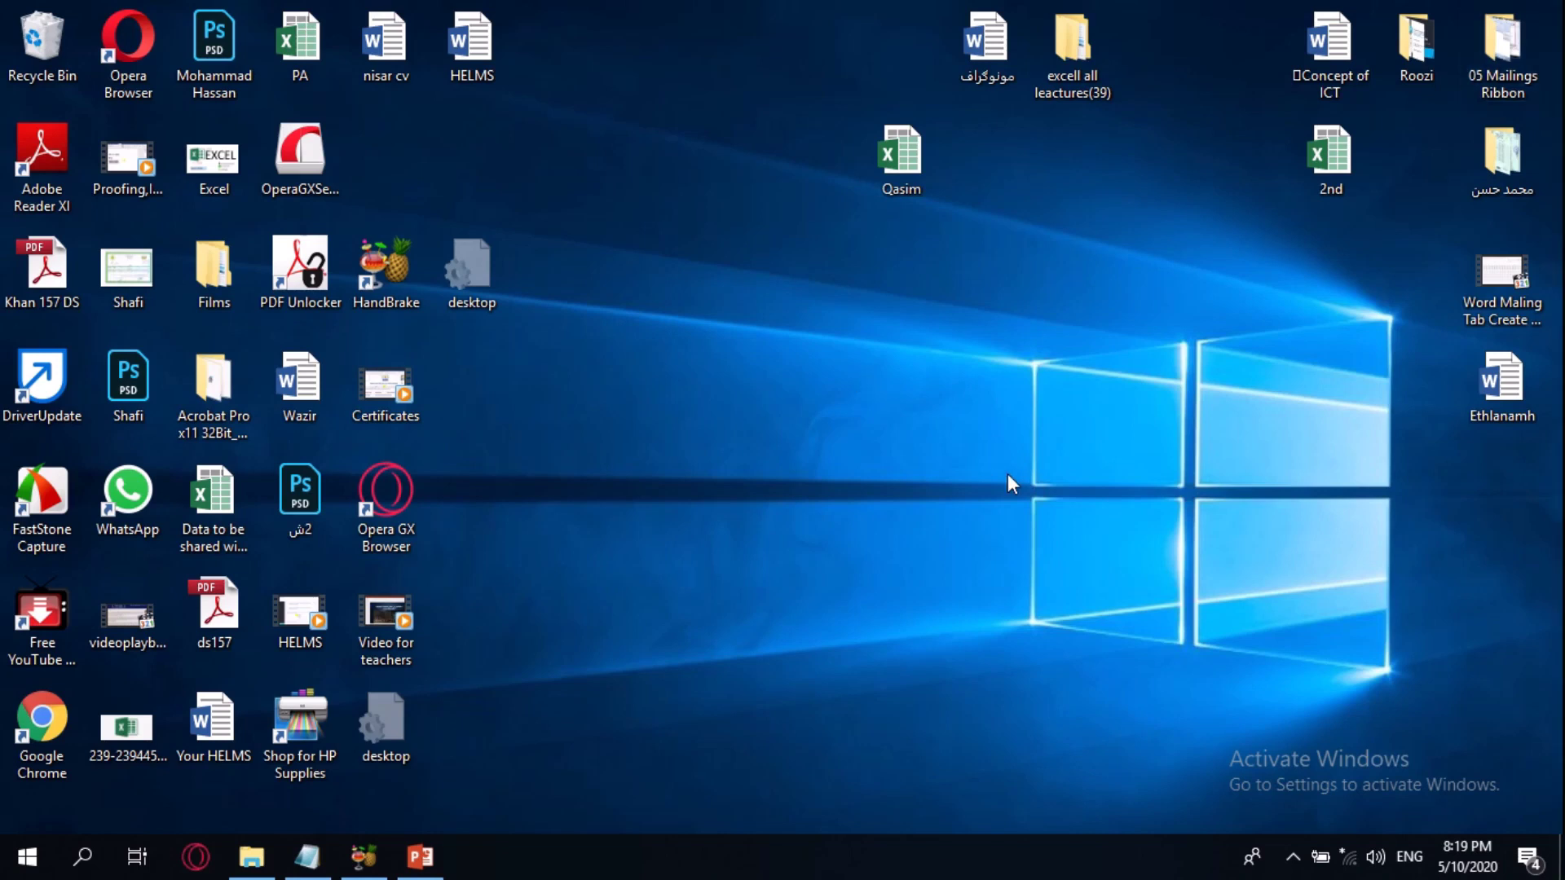
- Finish the recording and save it to the Desktop as the WMV file 'Fast Stone Capture'
key("F9")
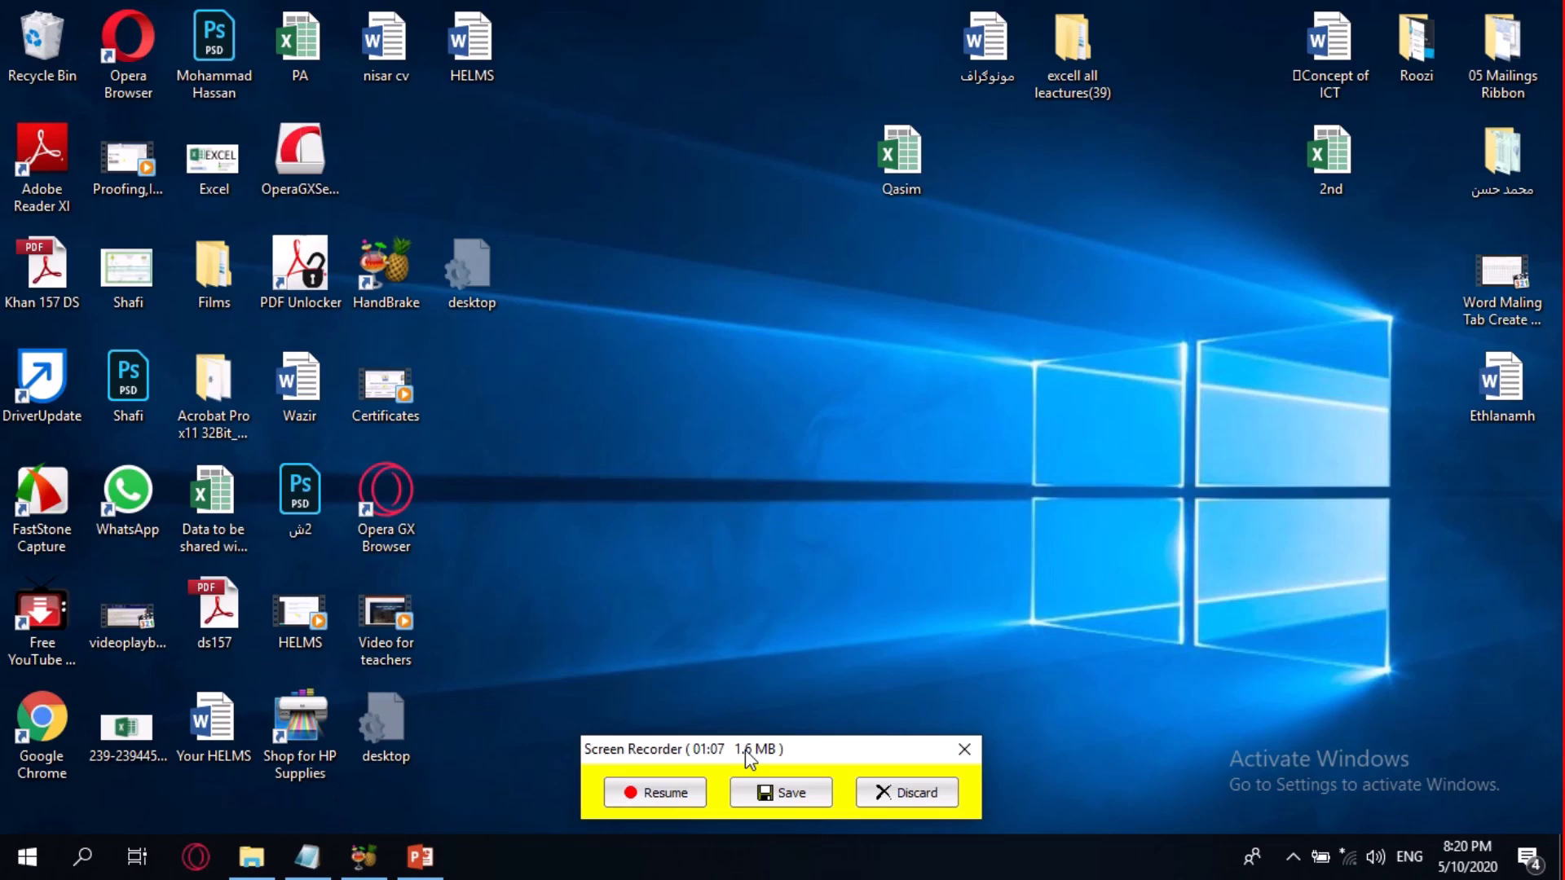
left_click(780, 791)
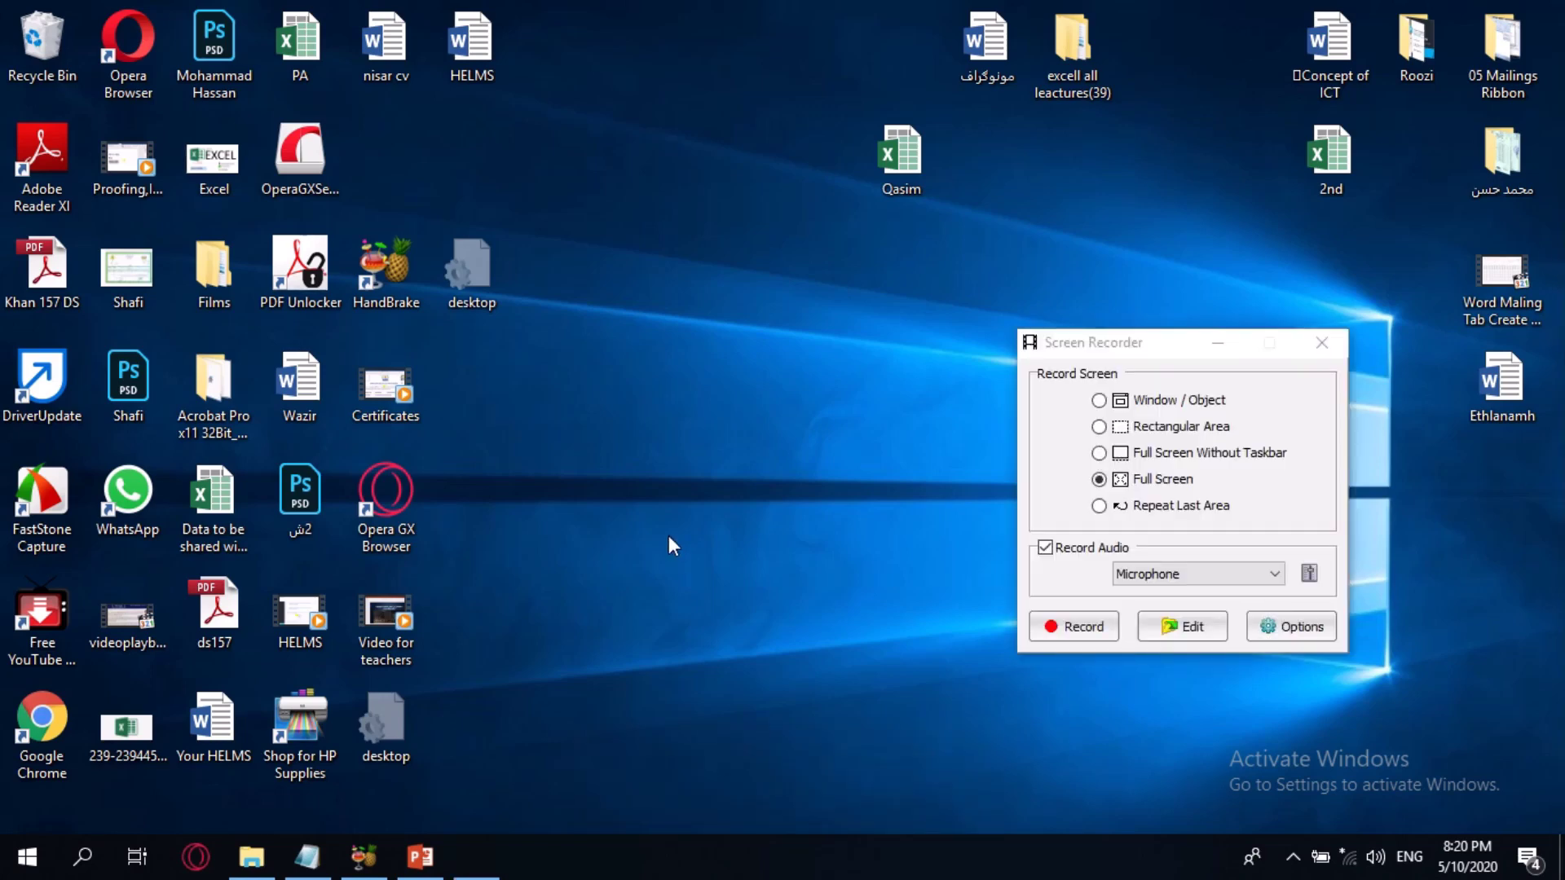
left_click(515, 309)
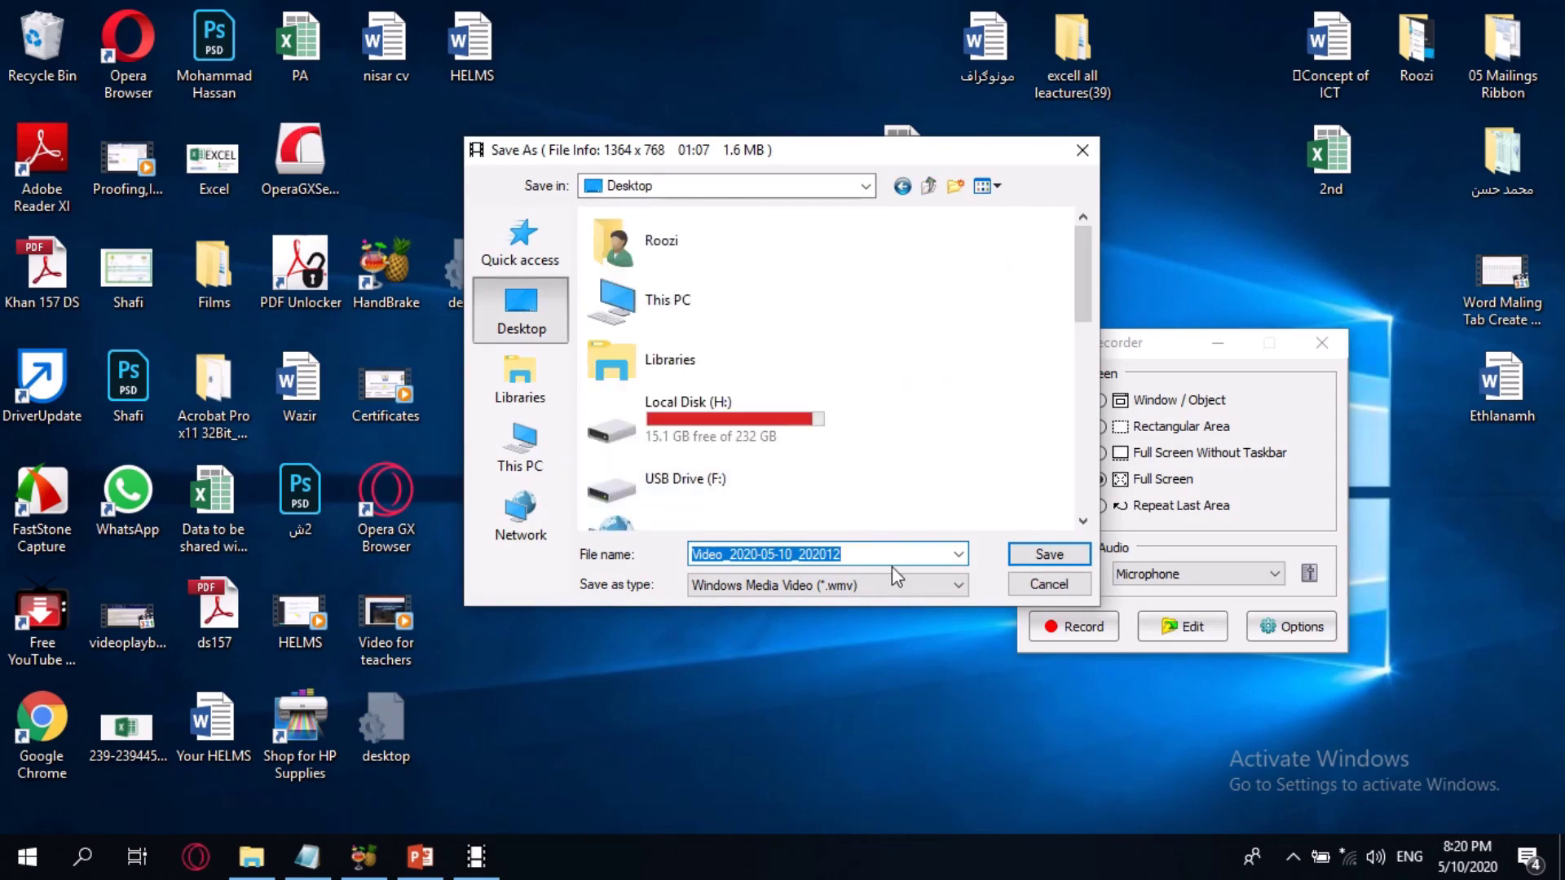
type("Fact")
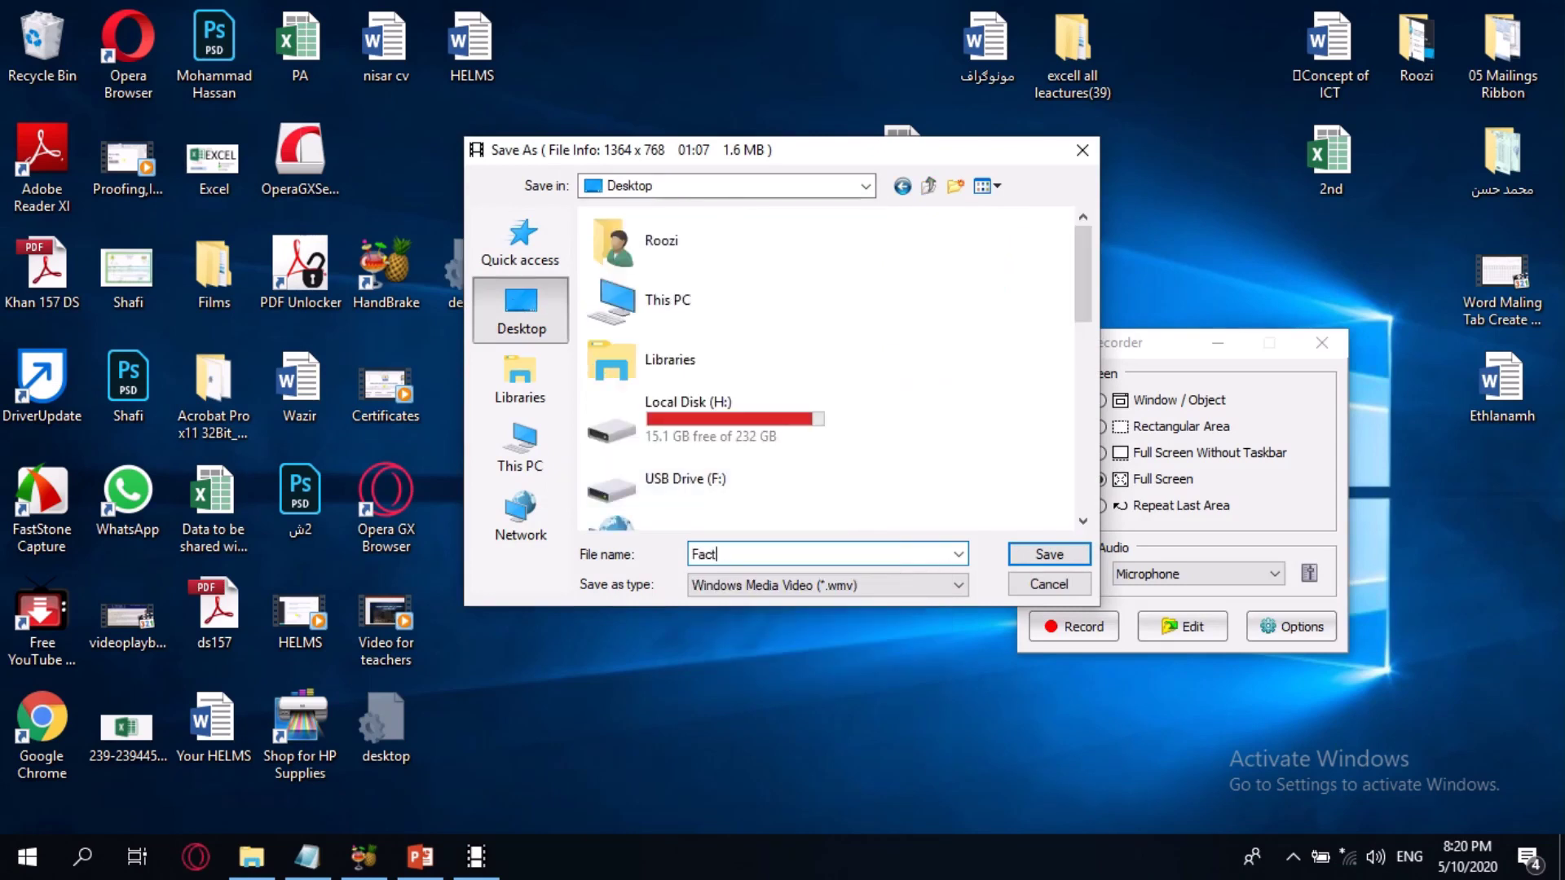
key("BackSpace")
key("BackSpace")
type("s")
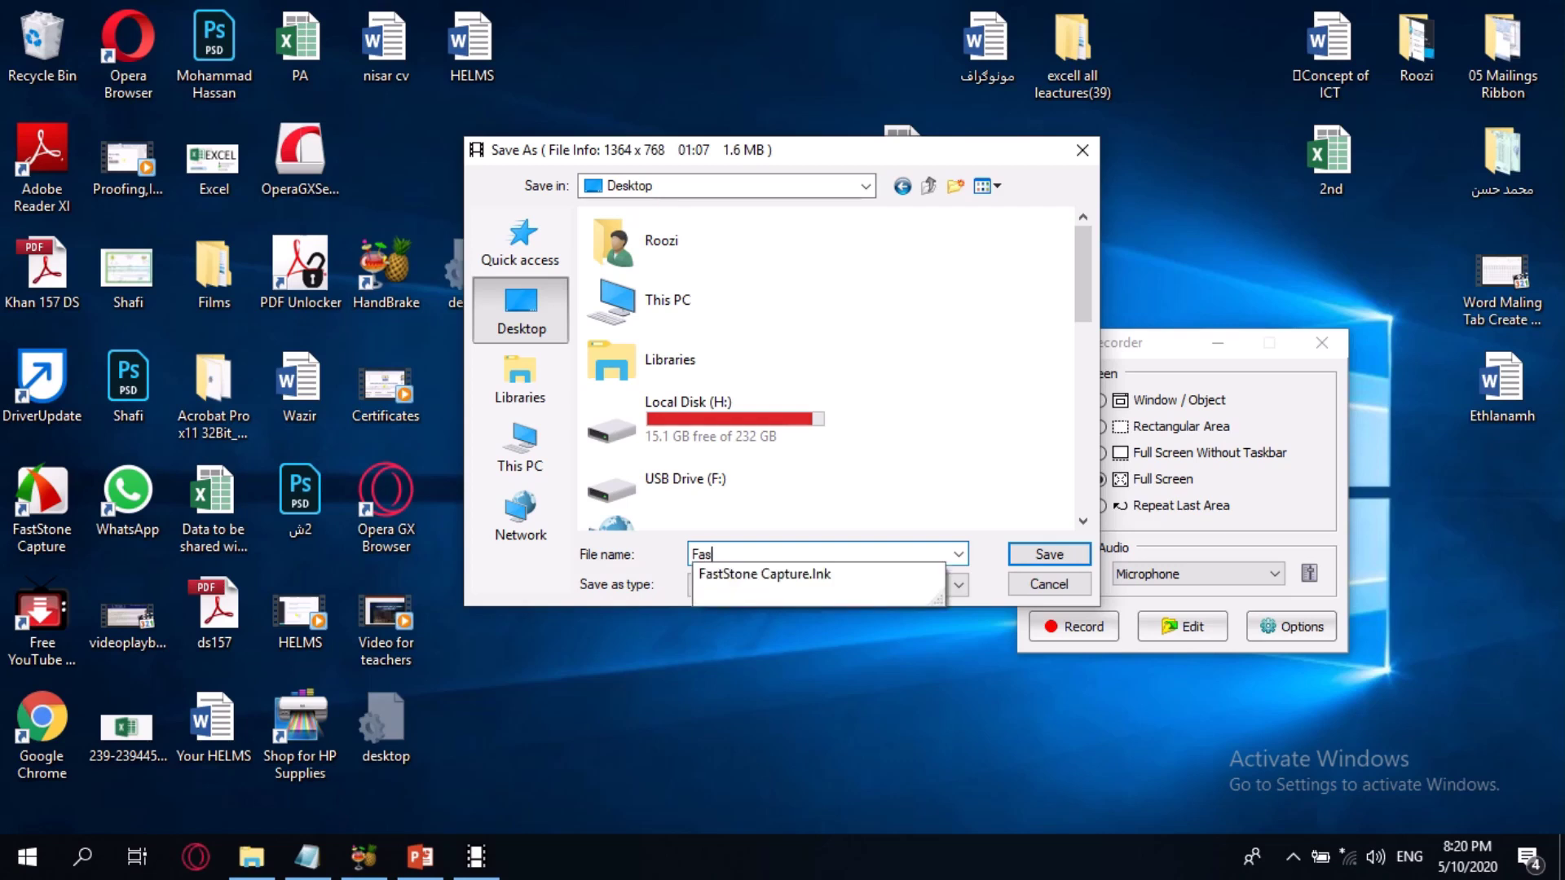
key("Escape")
type("Stome")
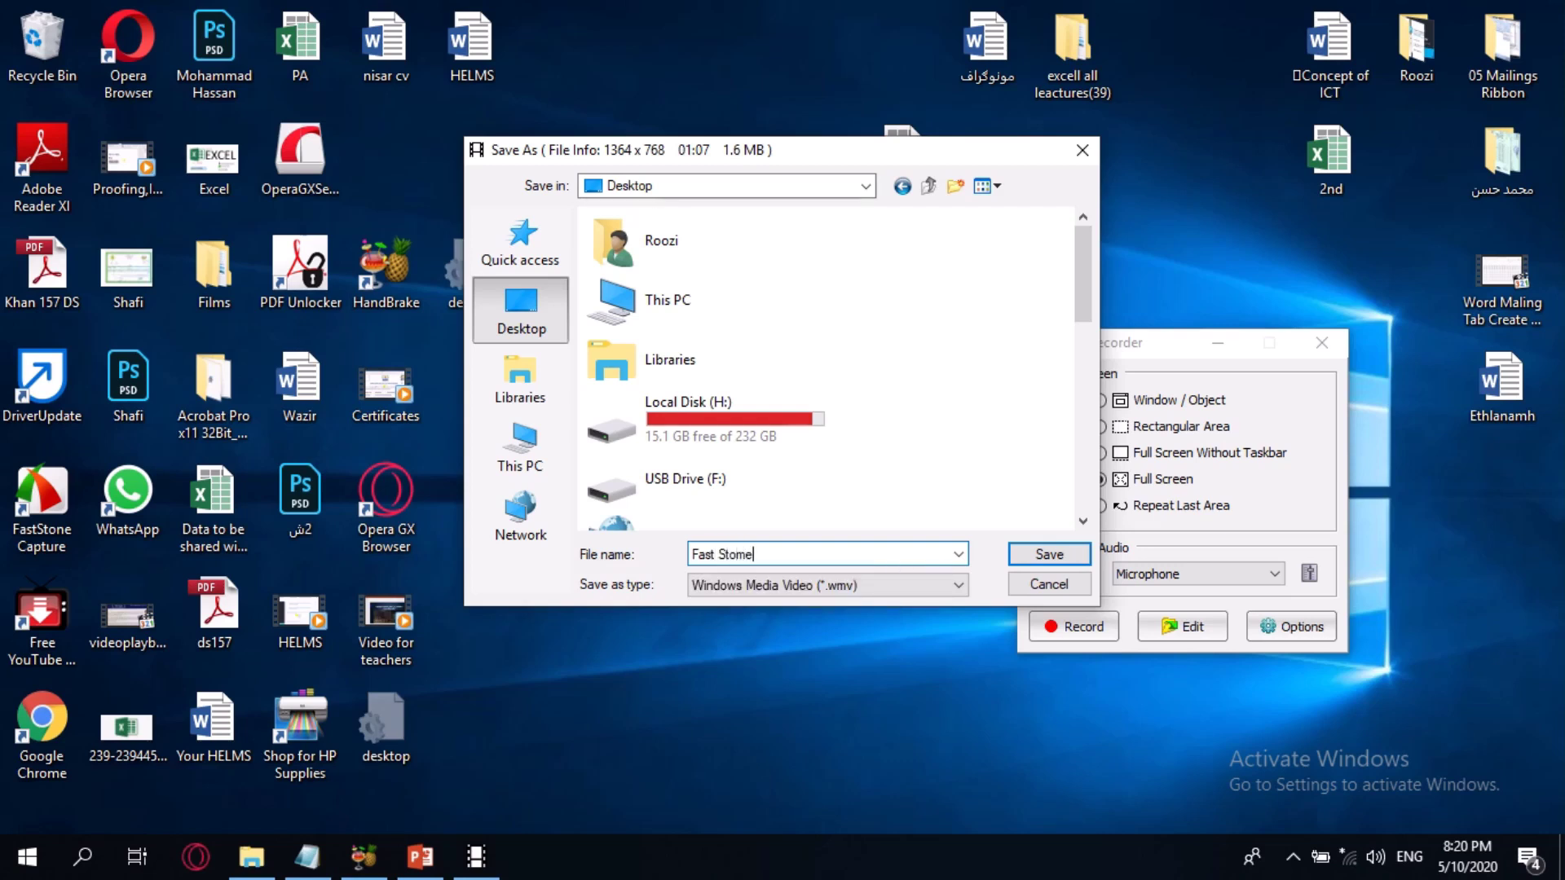
key("BackSpace")
key("BackSpace")
type("ne  Capute")
left_click(1047, 553)
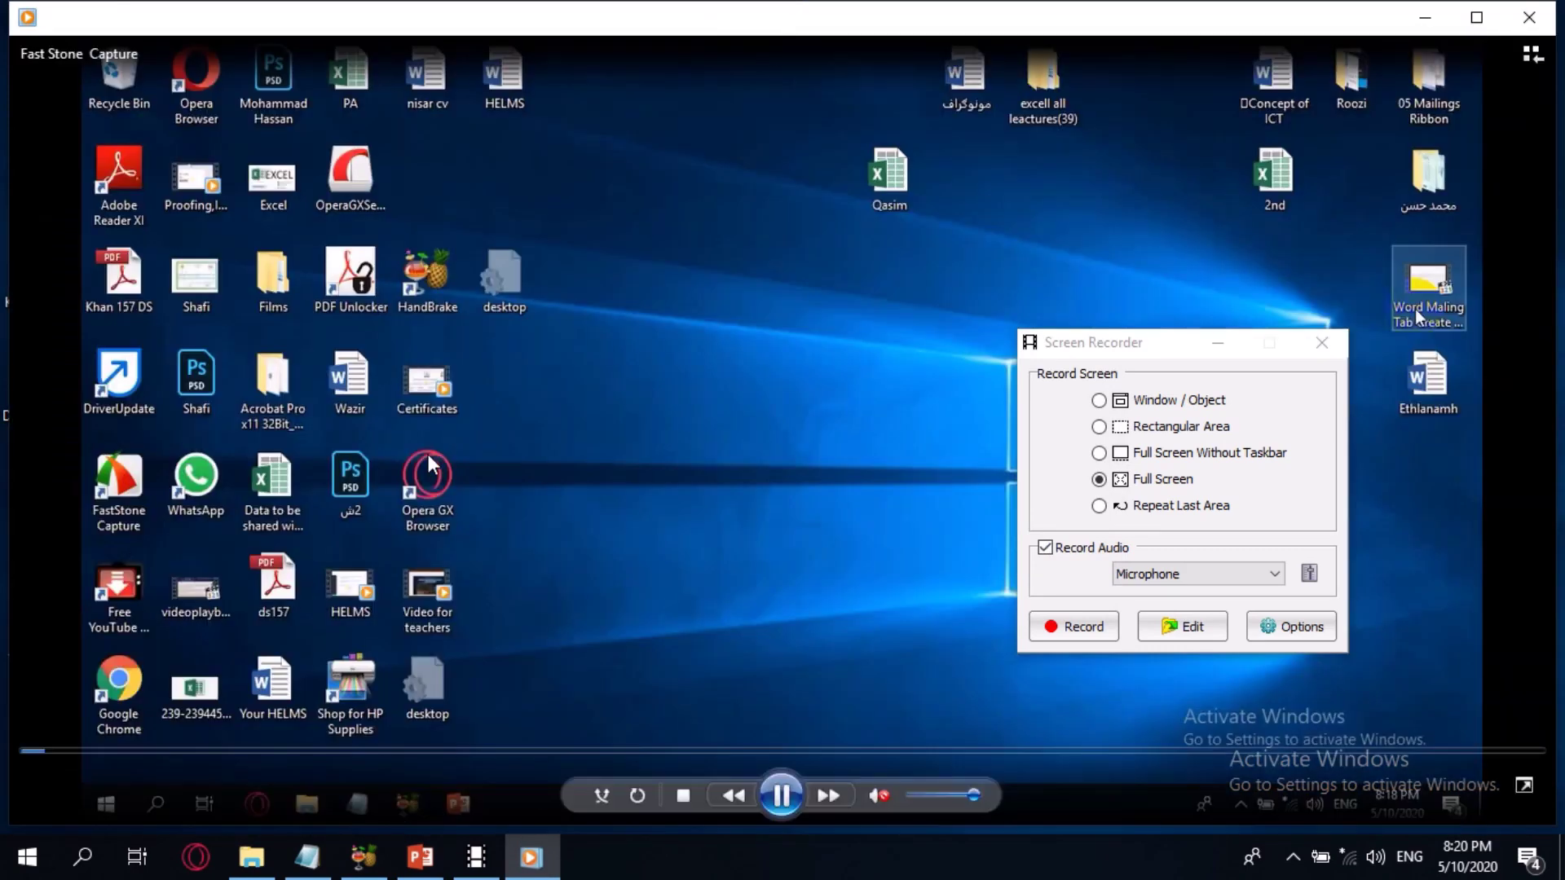
- Unmute and re-mute the video's sound, then close Windows Media Player
left_click(879, 791)
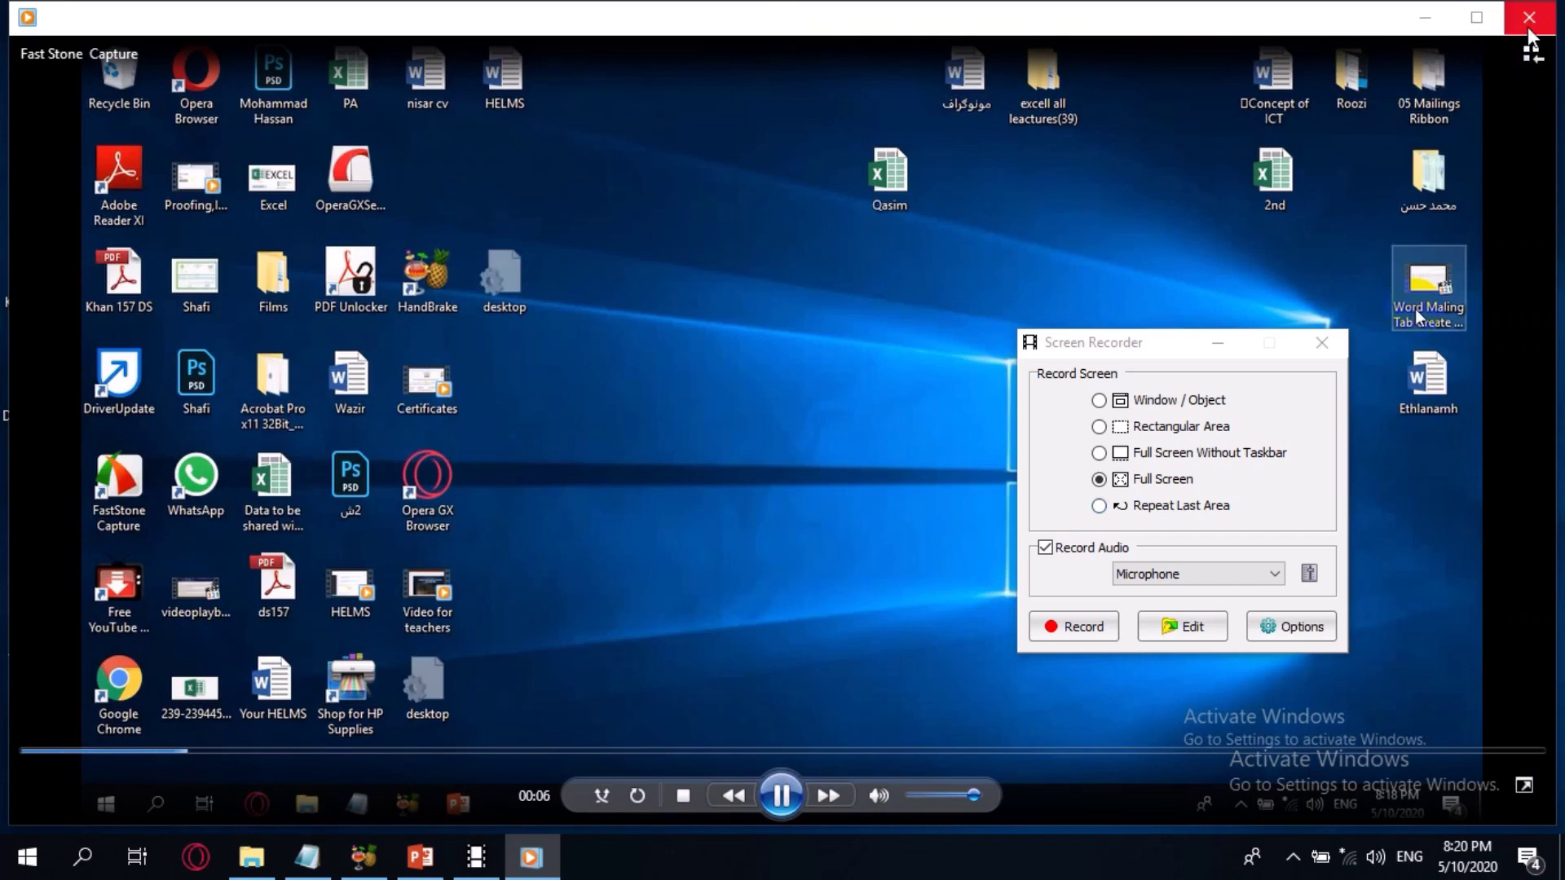
left_click(879, 796)
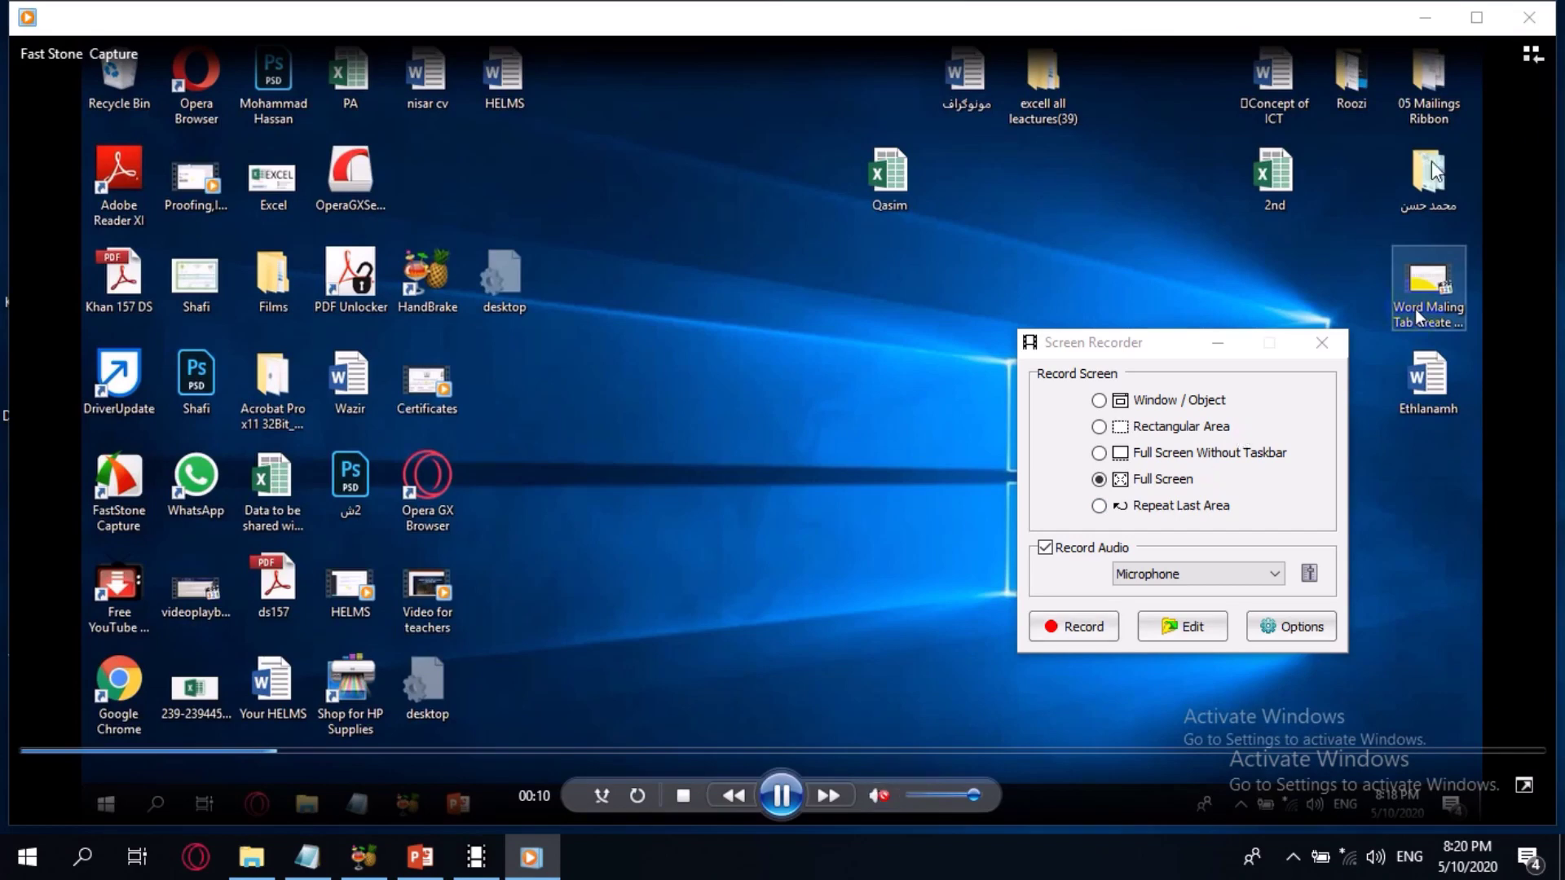
left_click(1530, 19)
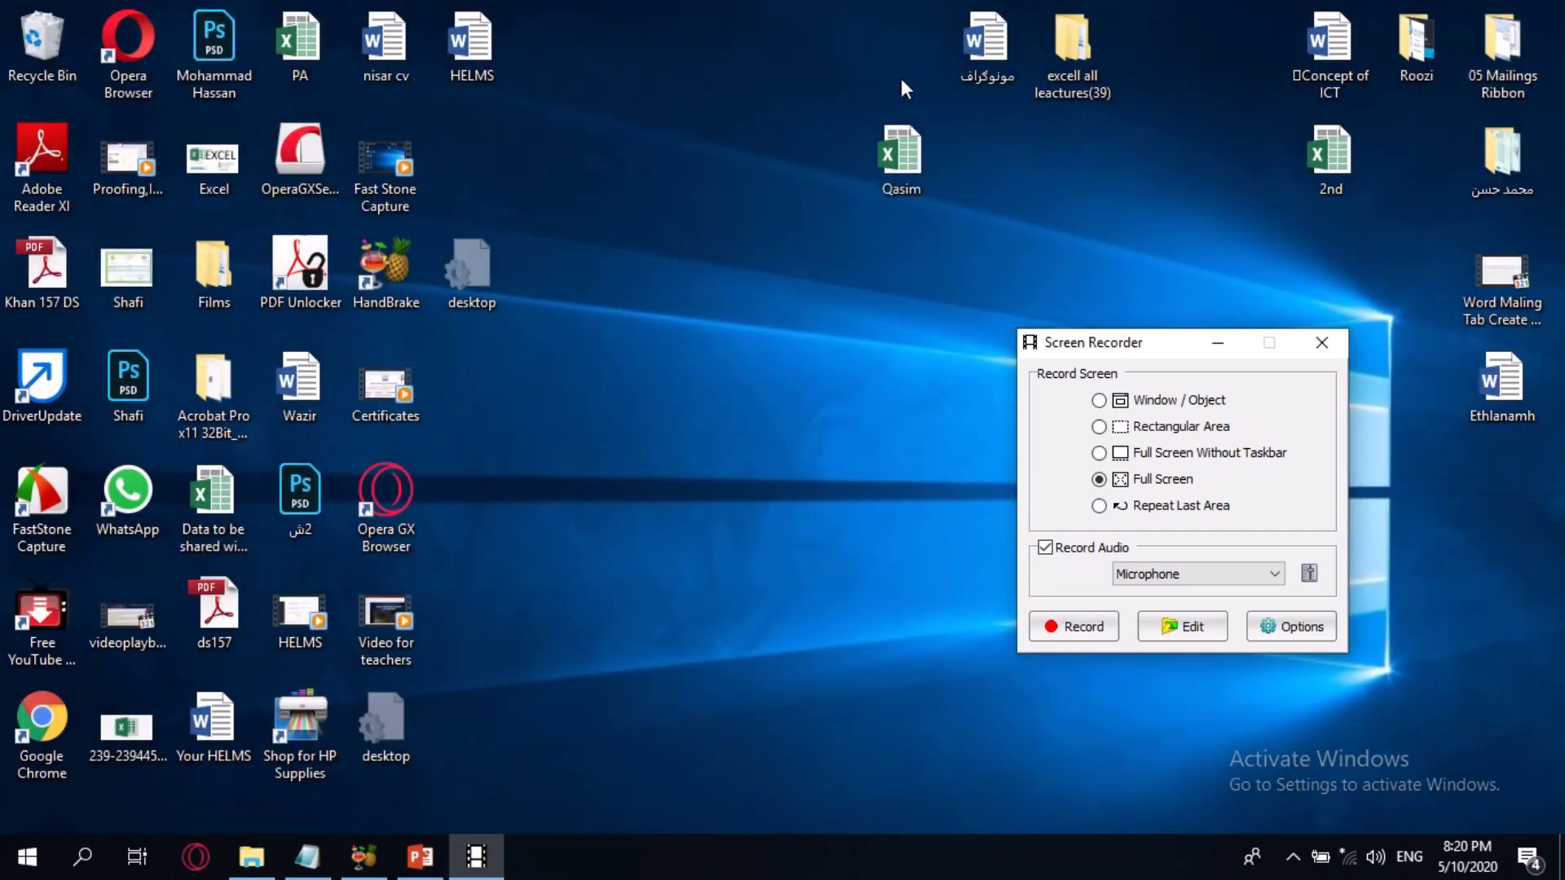
- Open Fast Stone Capture.wmv from the Desktop for editing at original 1364 x 768 size
left_click(392, 152)
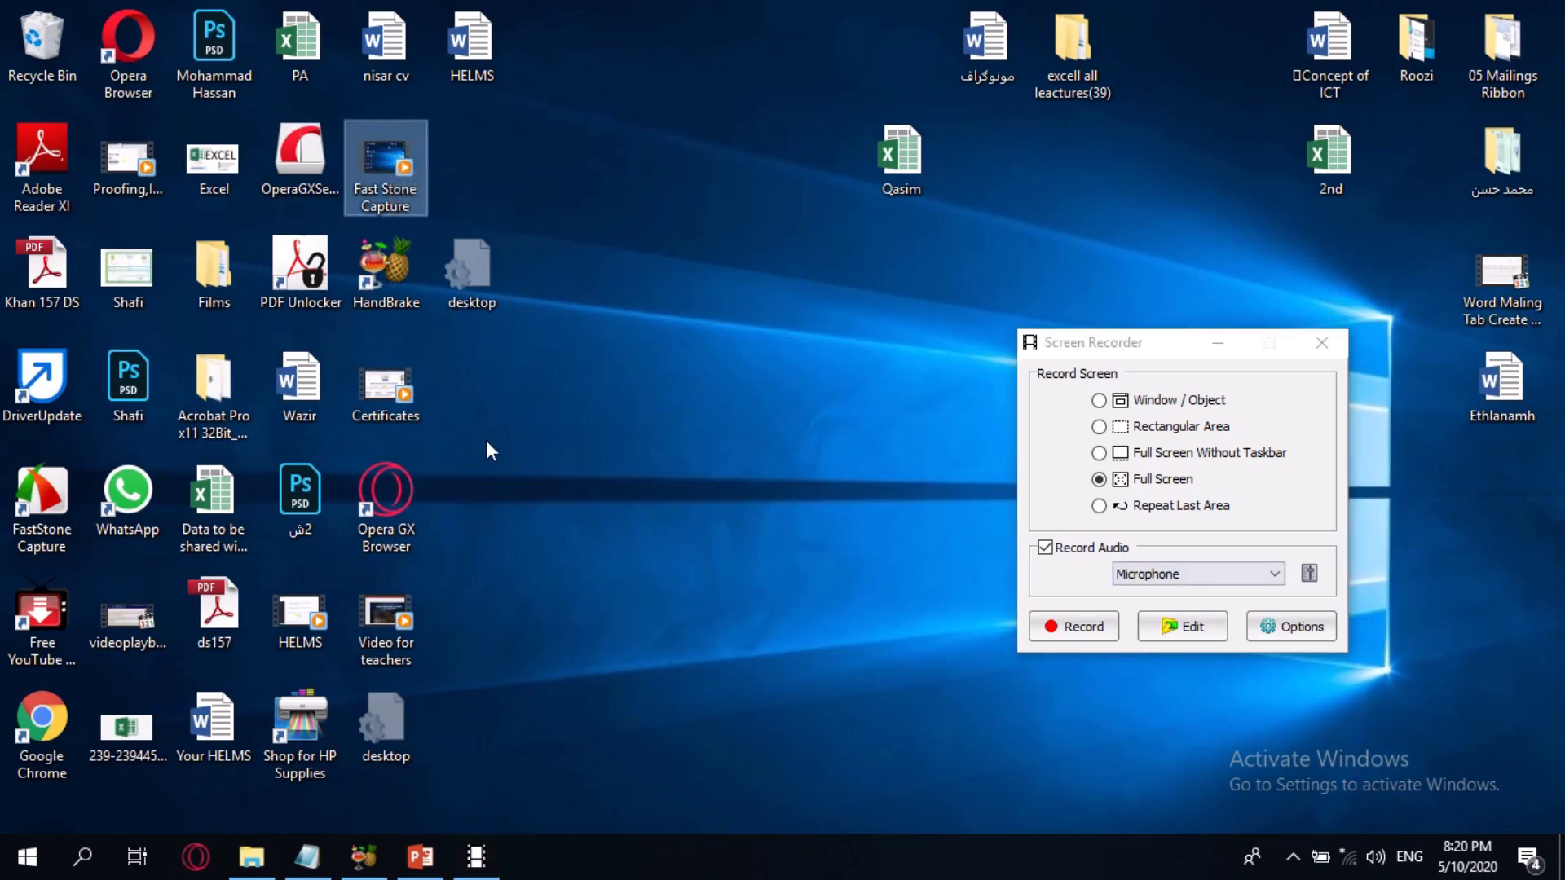
left_click(1209, 636)
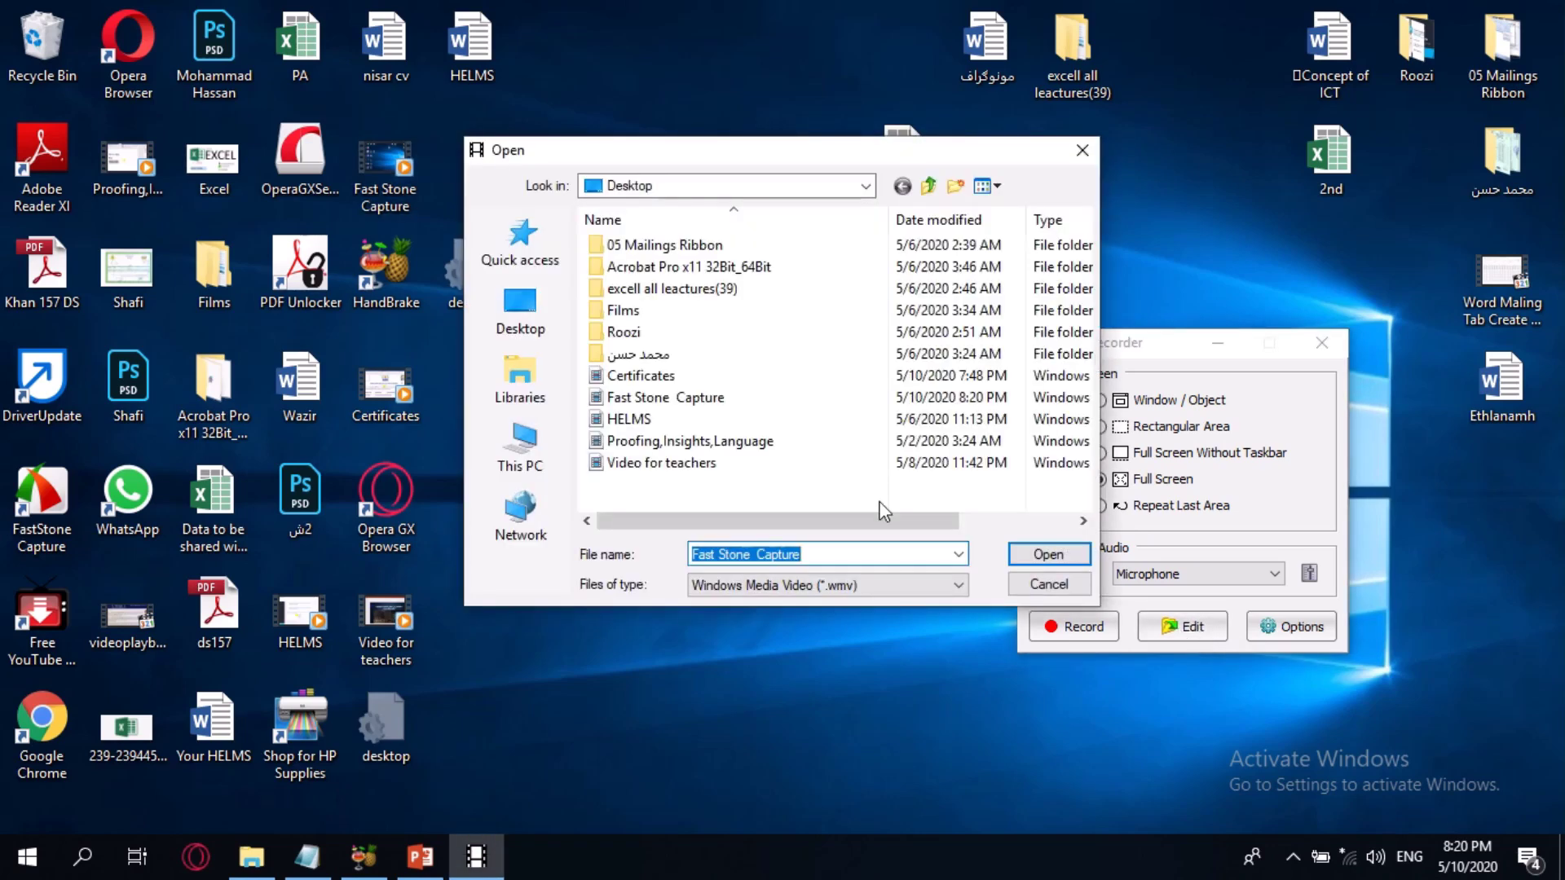
left_click(520, 310)
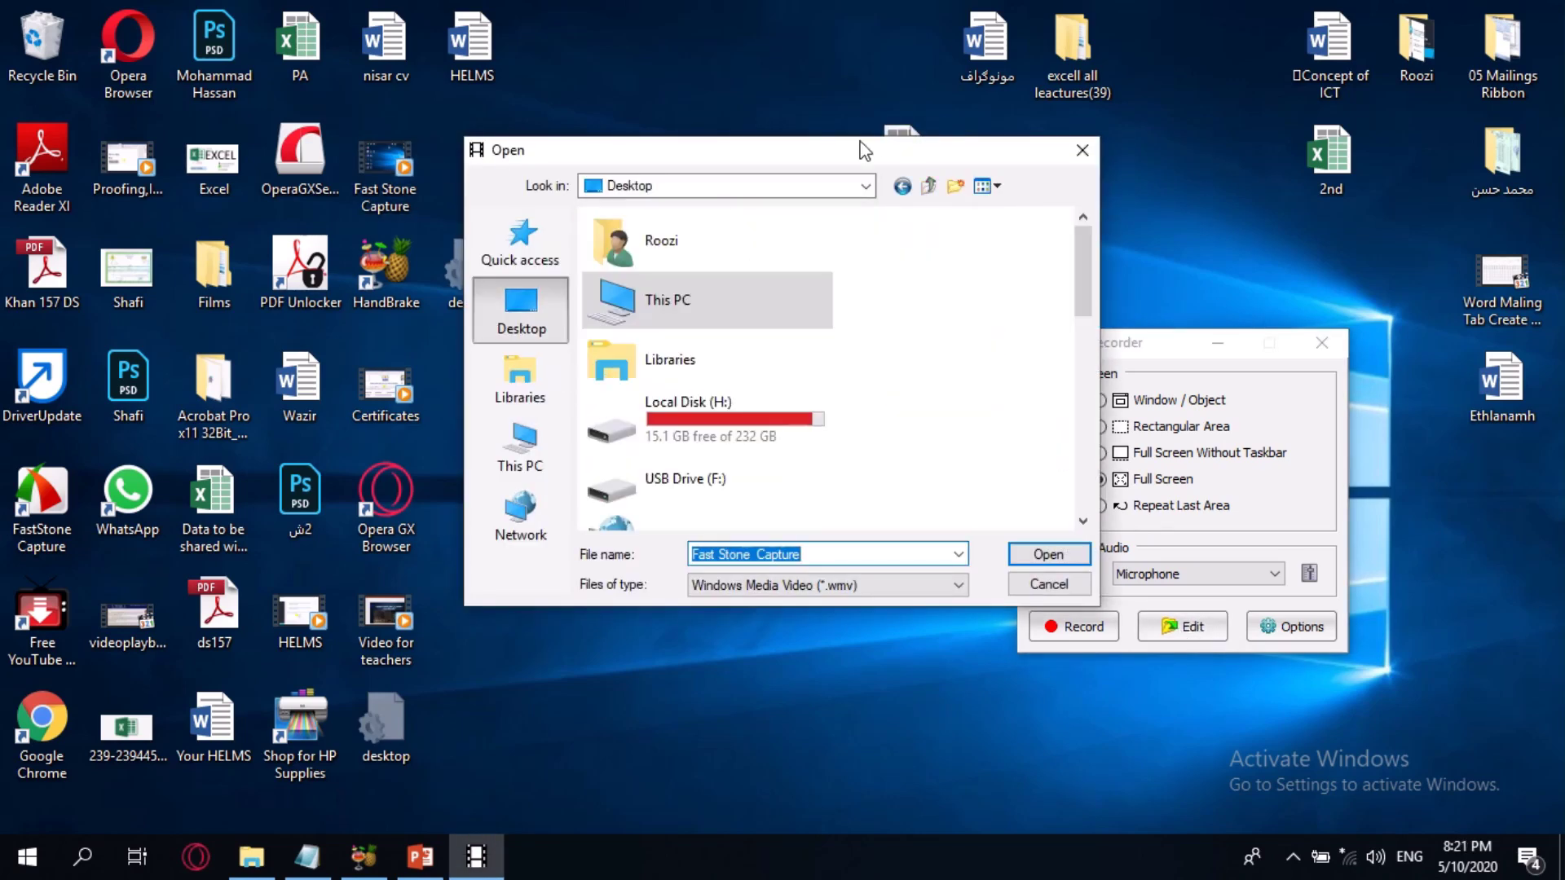
left_click_drag(1081, 259, 1082, 438)
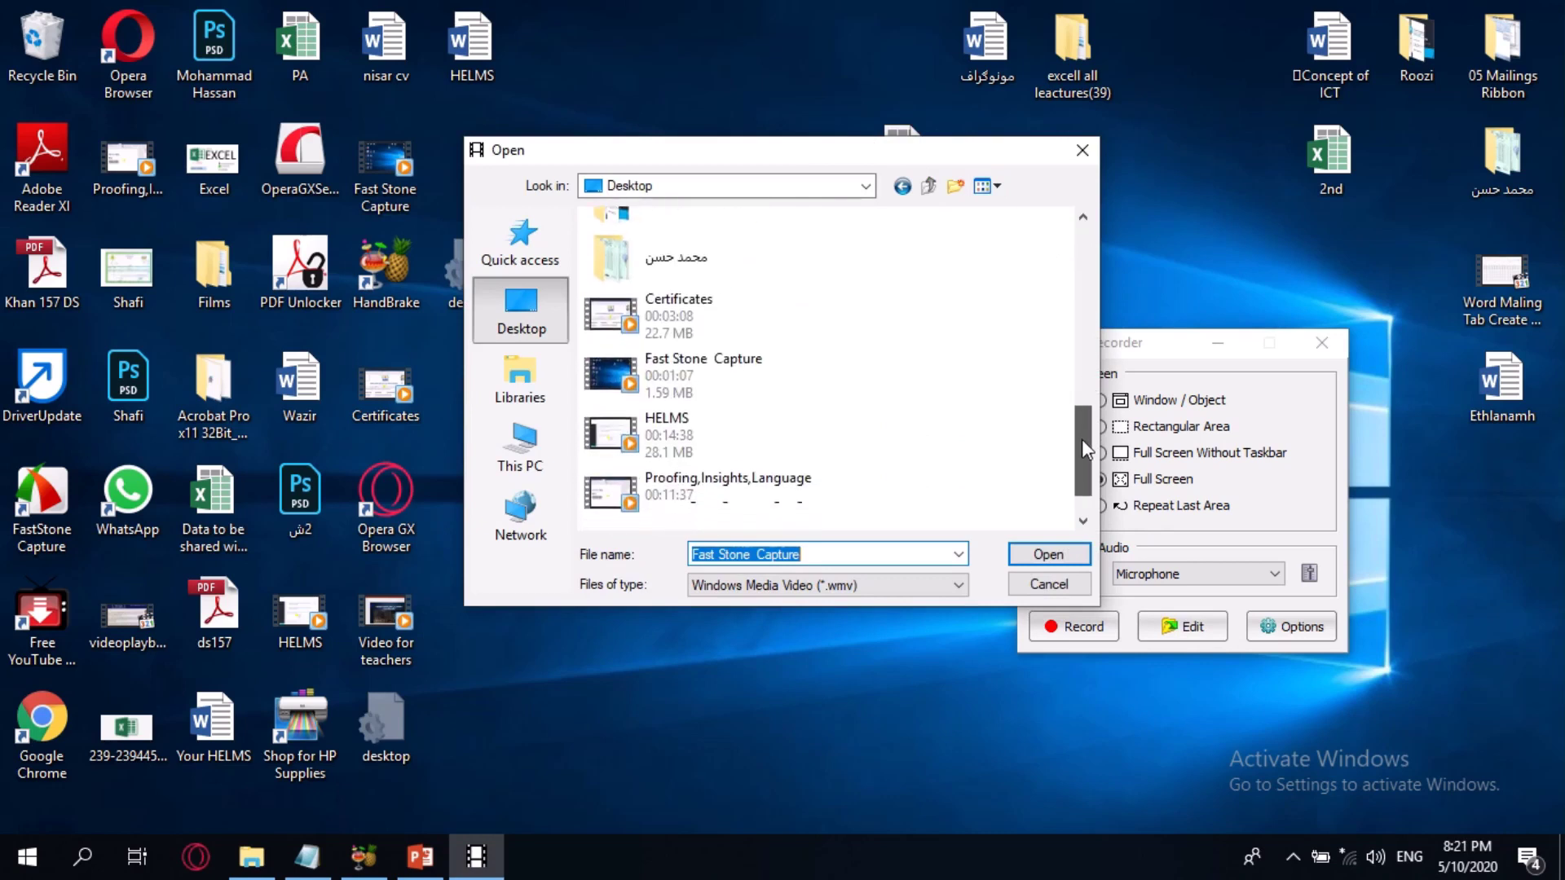
double_click(750, 378)
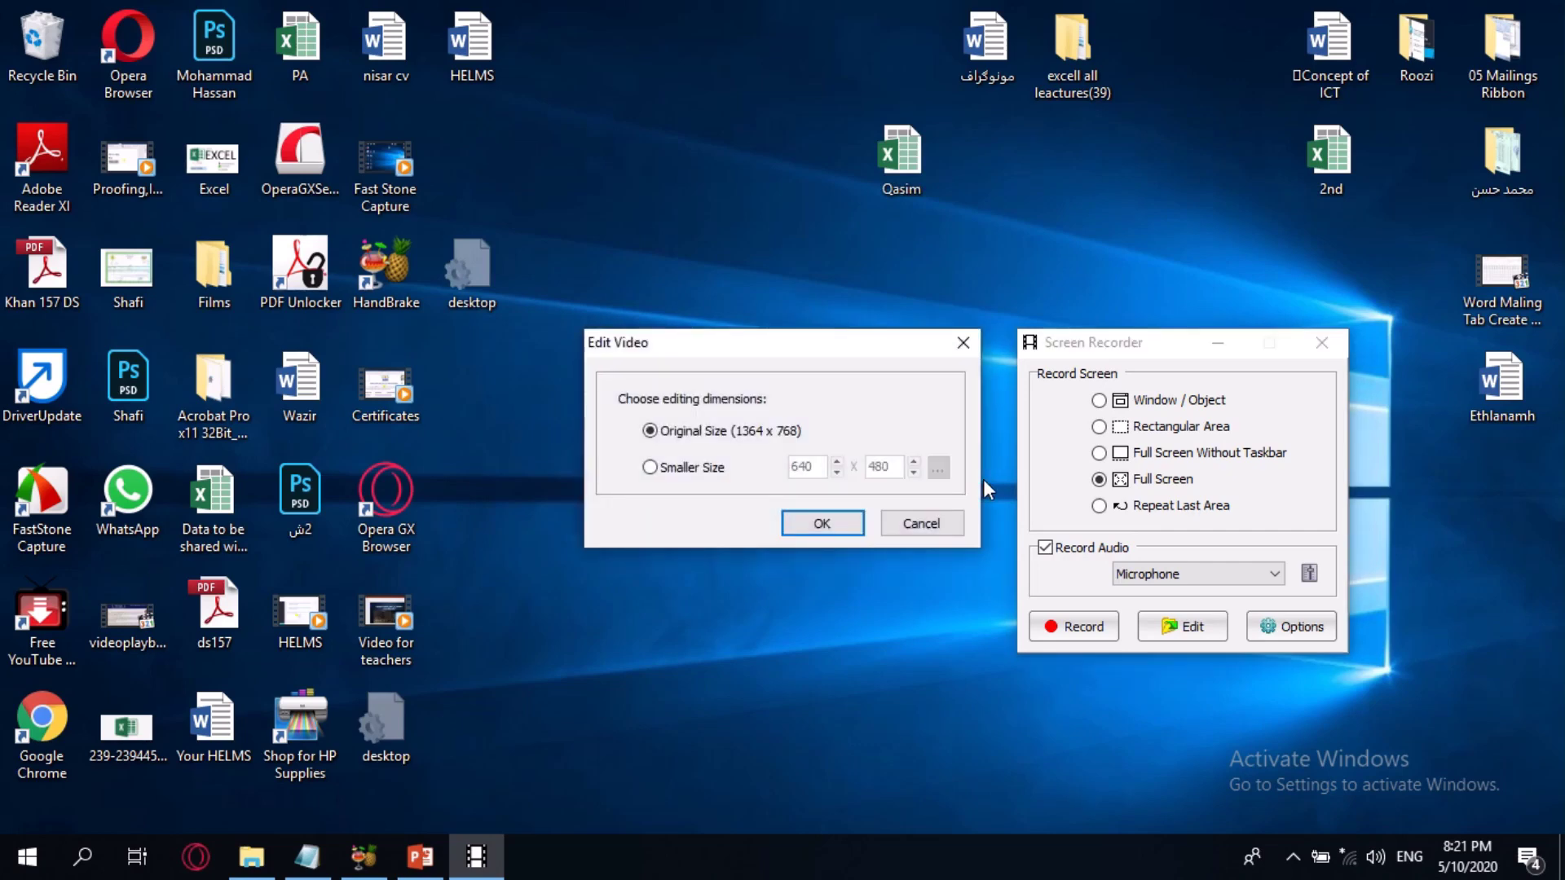
left_click(821, 526)
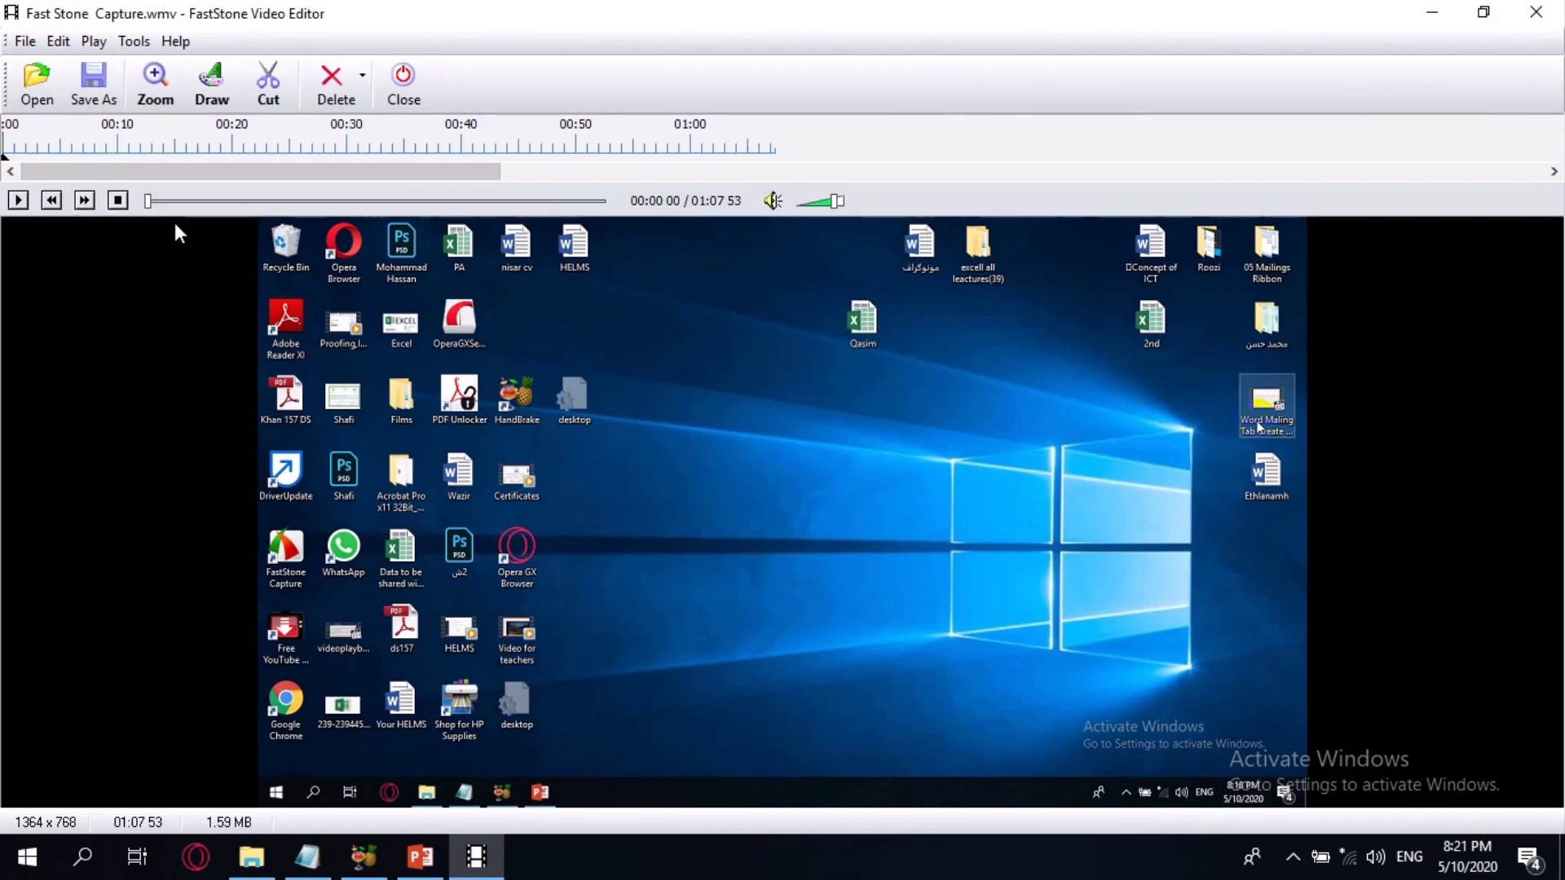
- Play the recording, skip through it on the seek bar, and pause at 00:29.60
key("space")
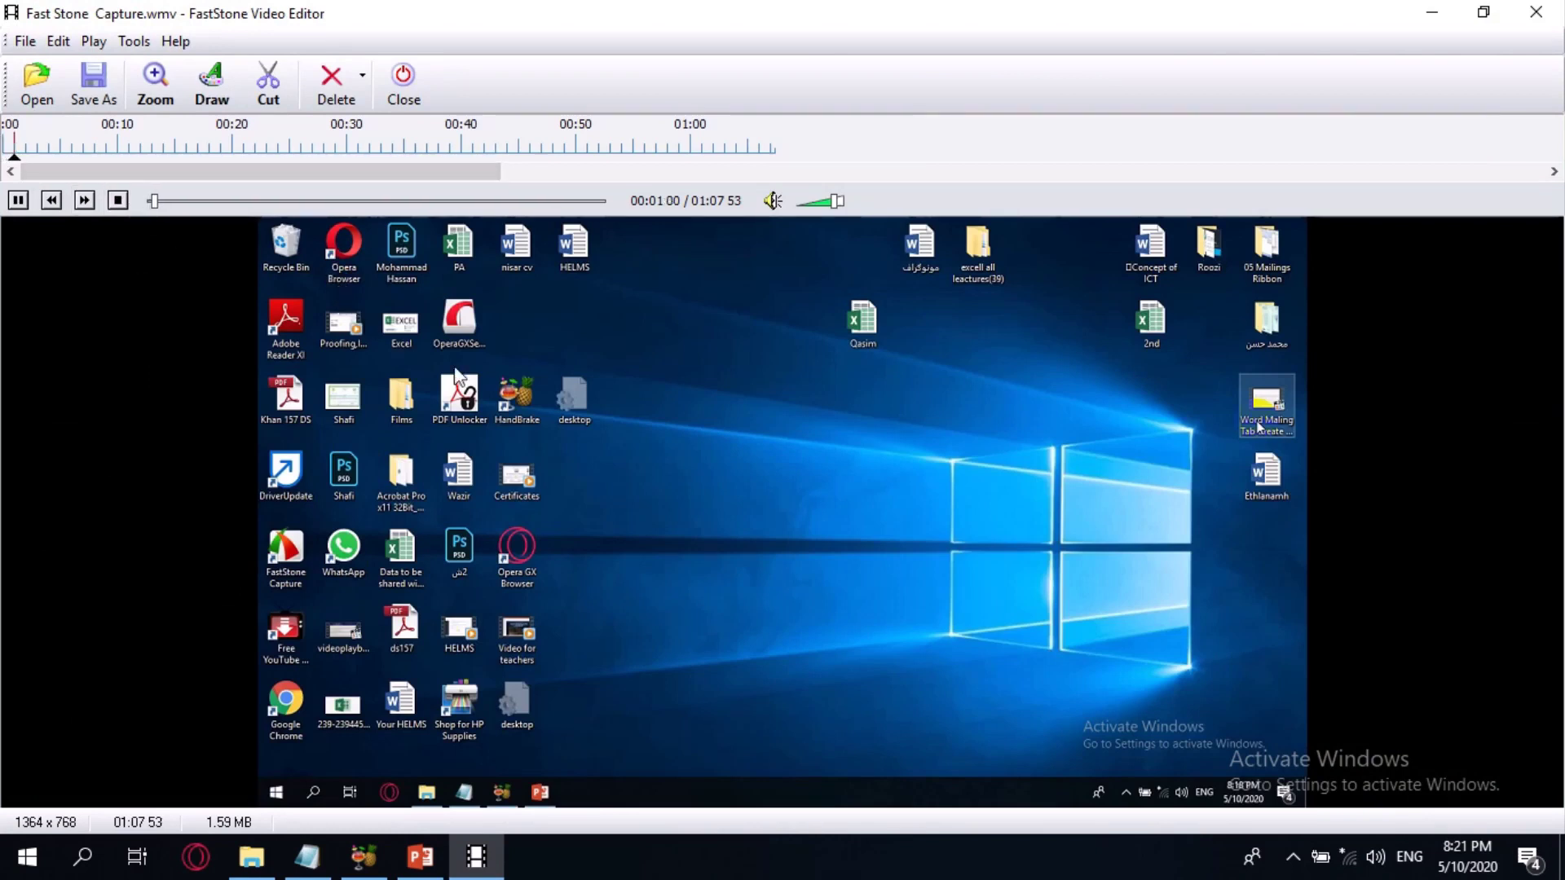
left_click(202, 200)
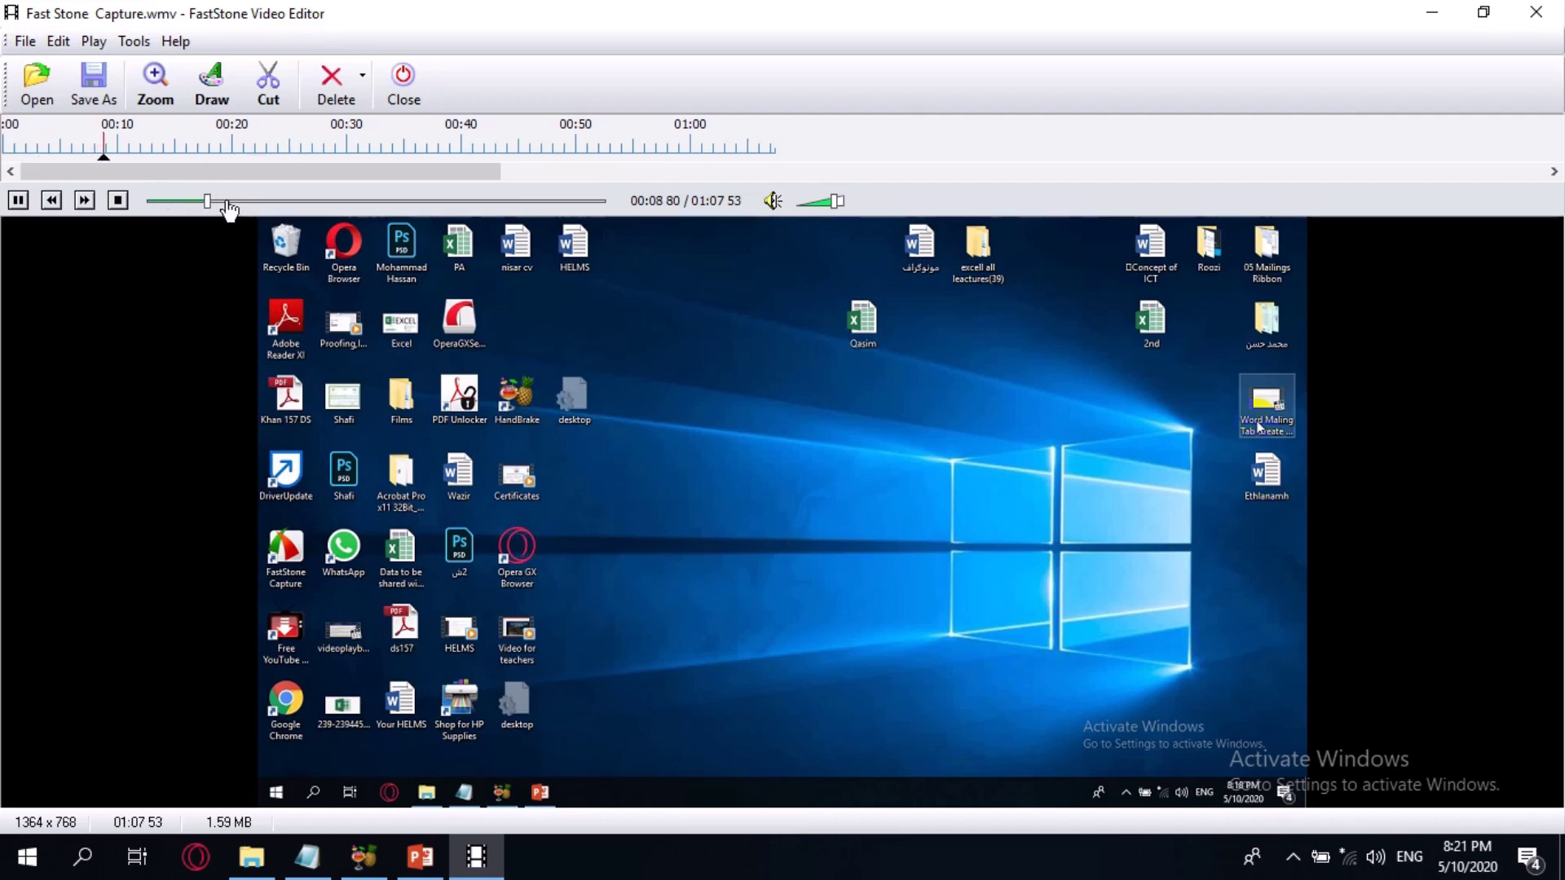
left_click(241, 202)
left_click(285, 202)
left_click(308, 204)
left_click(385, 203)
left_click(429, 202)
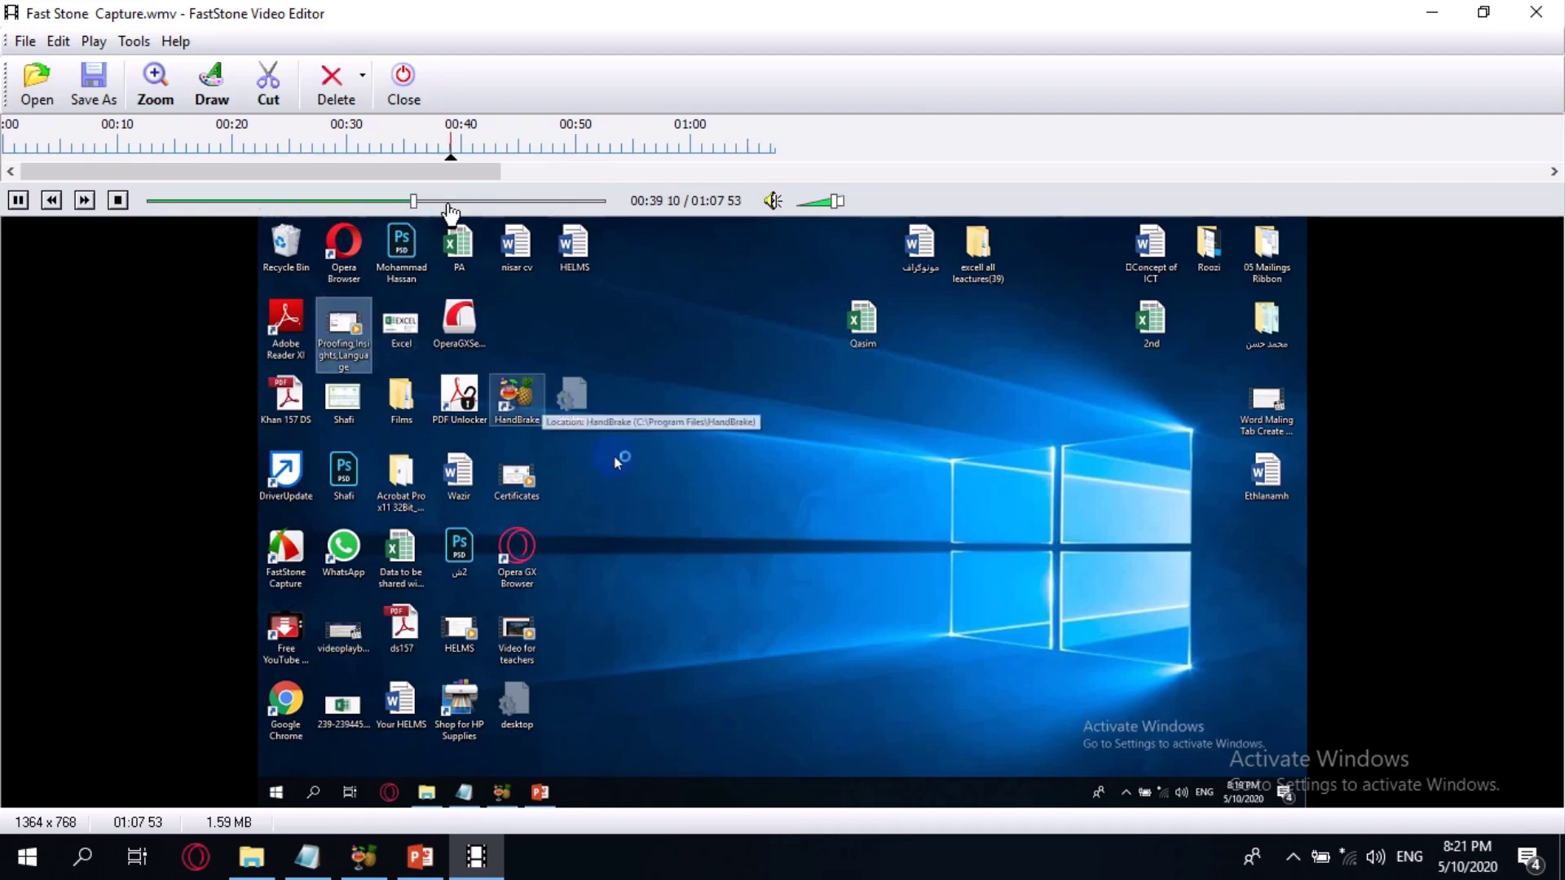
left_click(447, 203)
left_click_drag(444, 210, 335, 202)
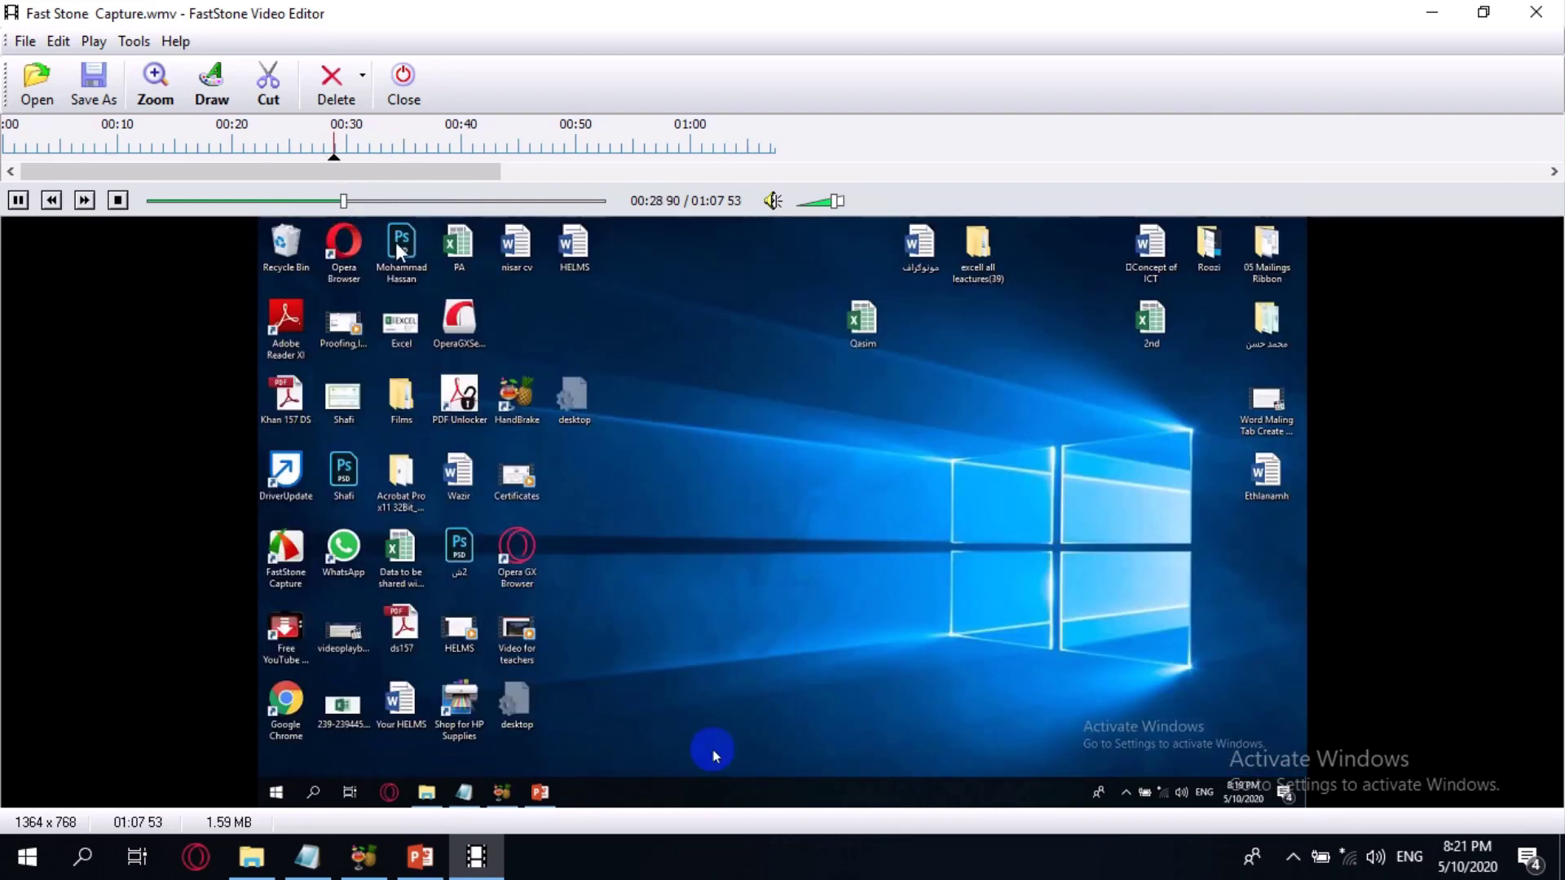
key("space")
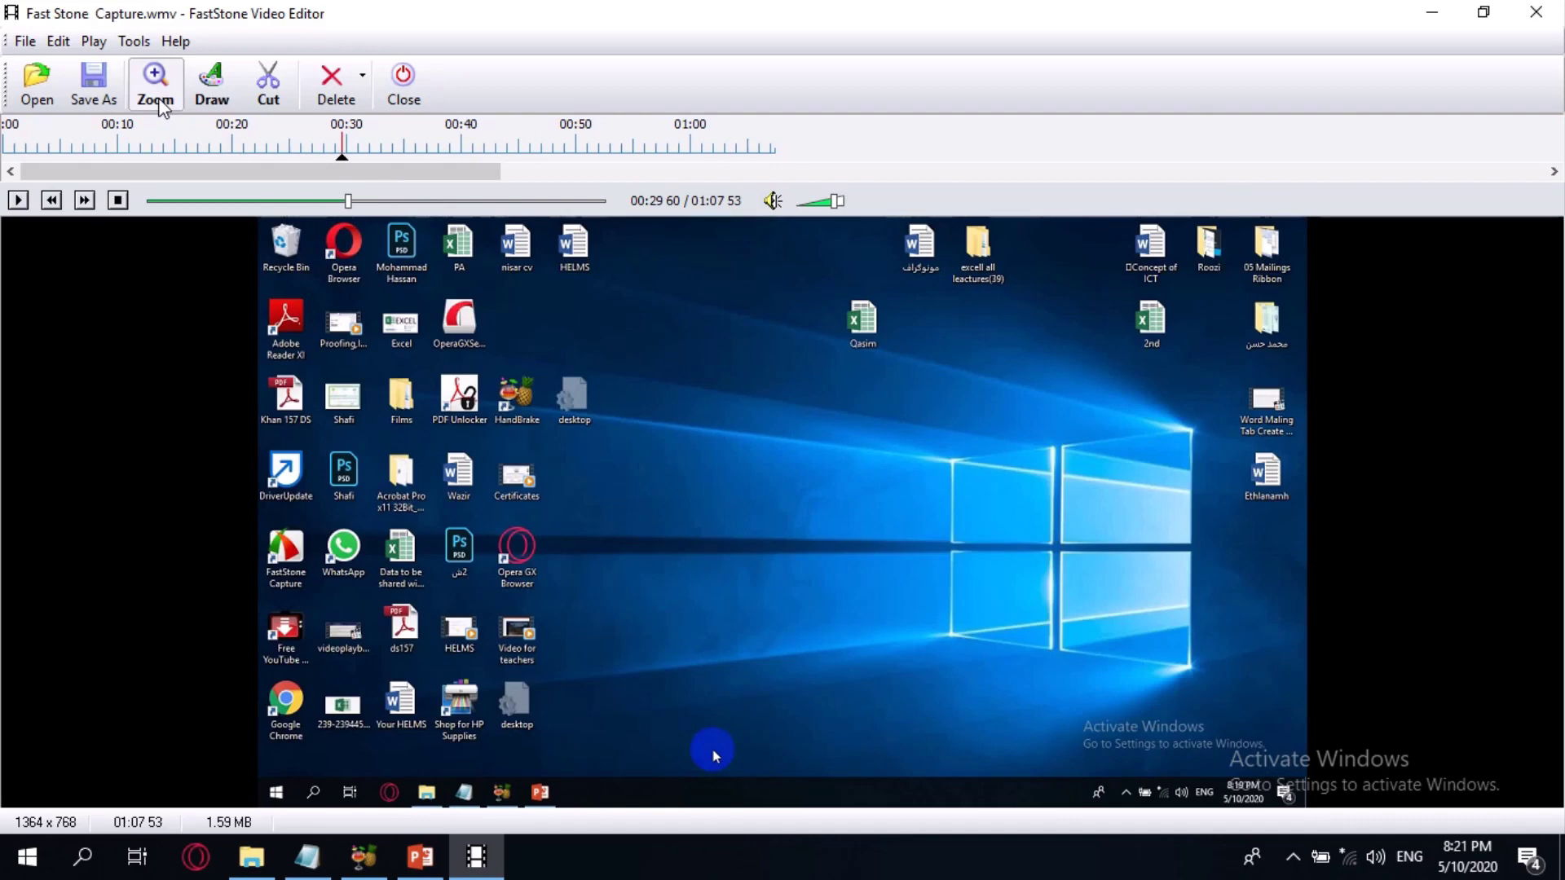
- Apply a 280% zoom onto the upper-left desktop icons at 00:29.60
left_click(163, 102)
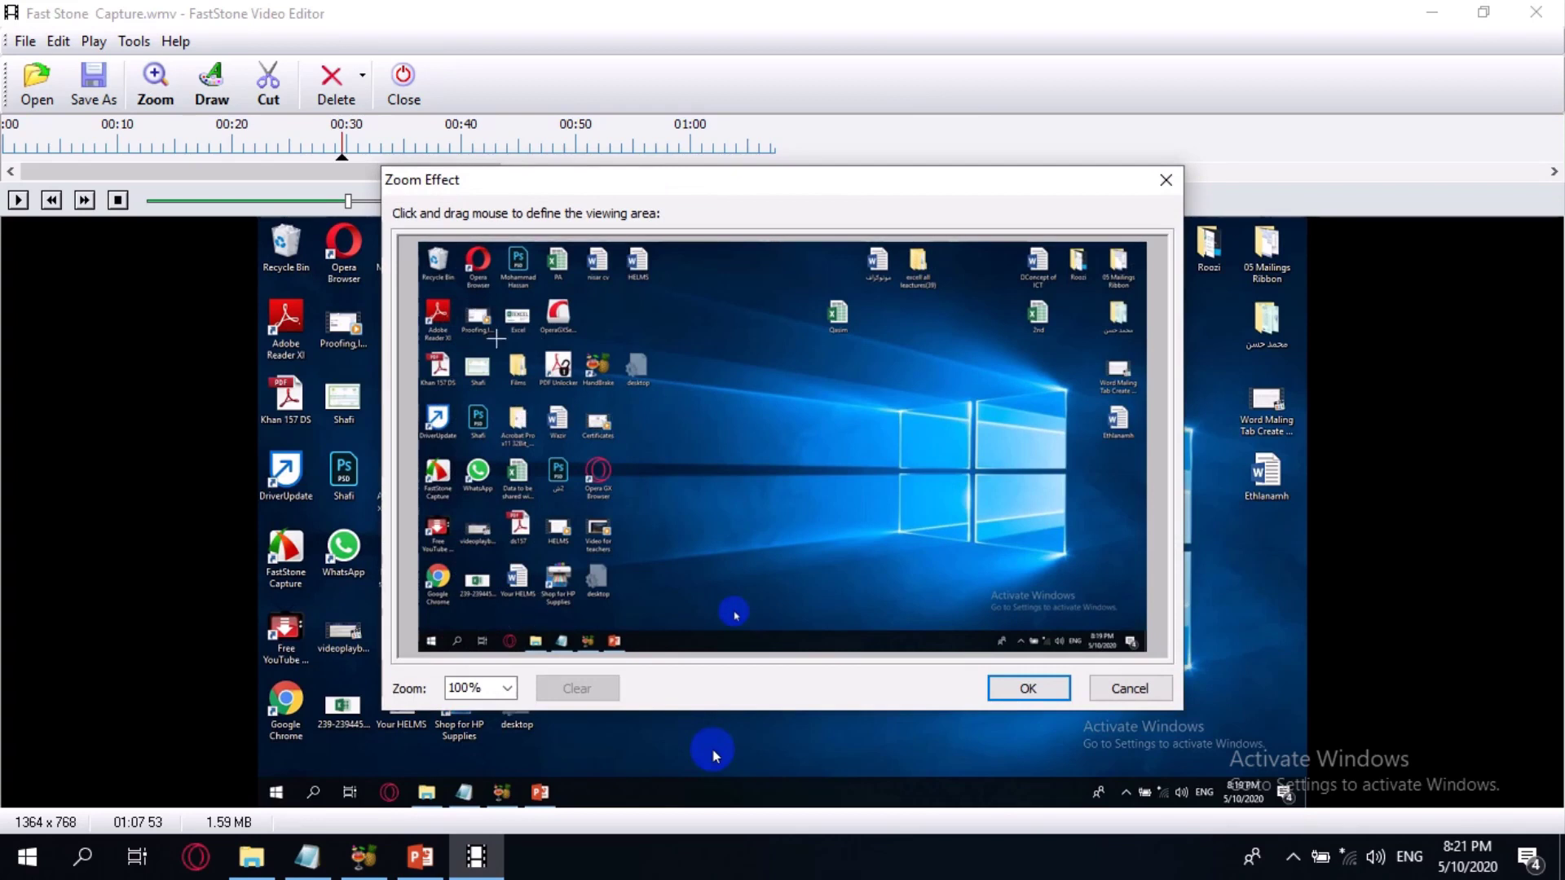
left_click_drag(462, 303, 633, 412)
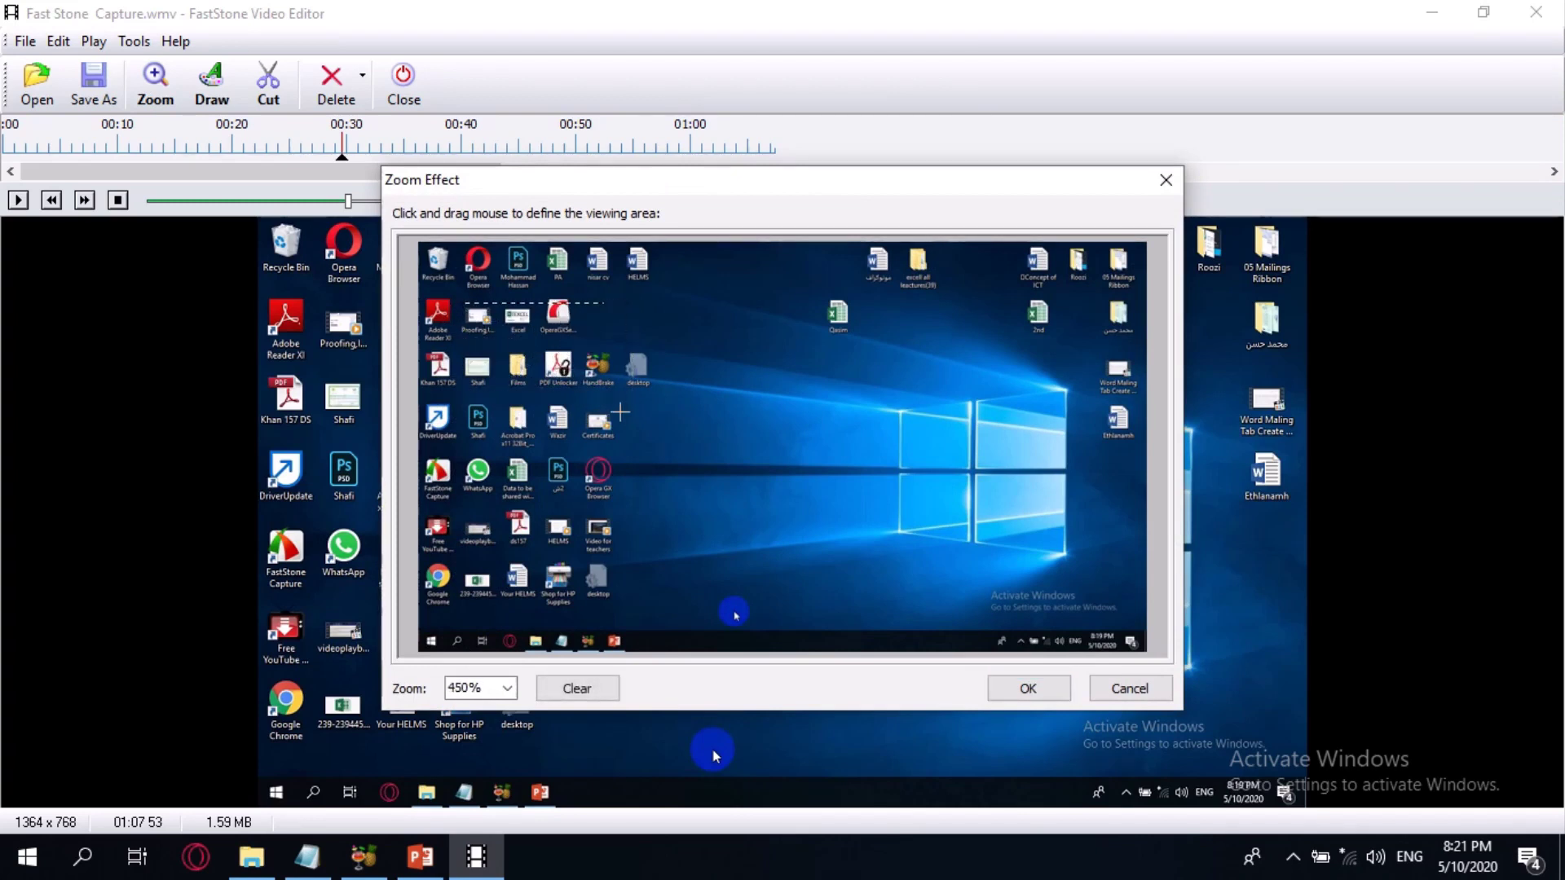
left_click_drag(621, 412, 620, 411)
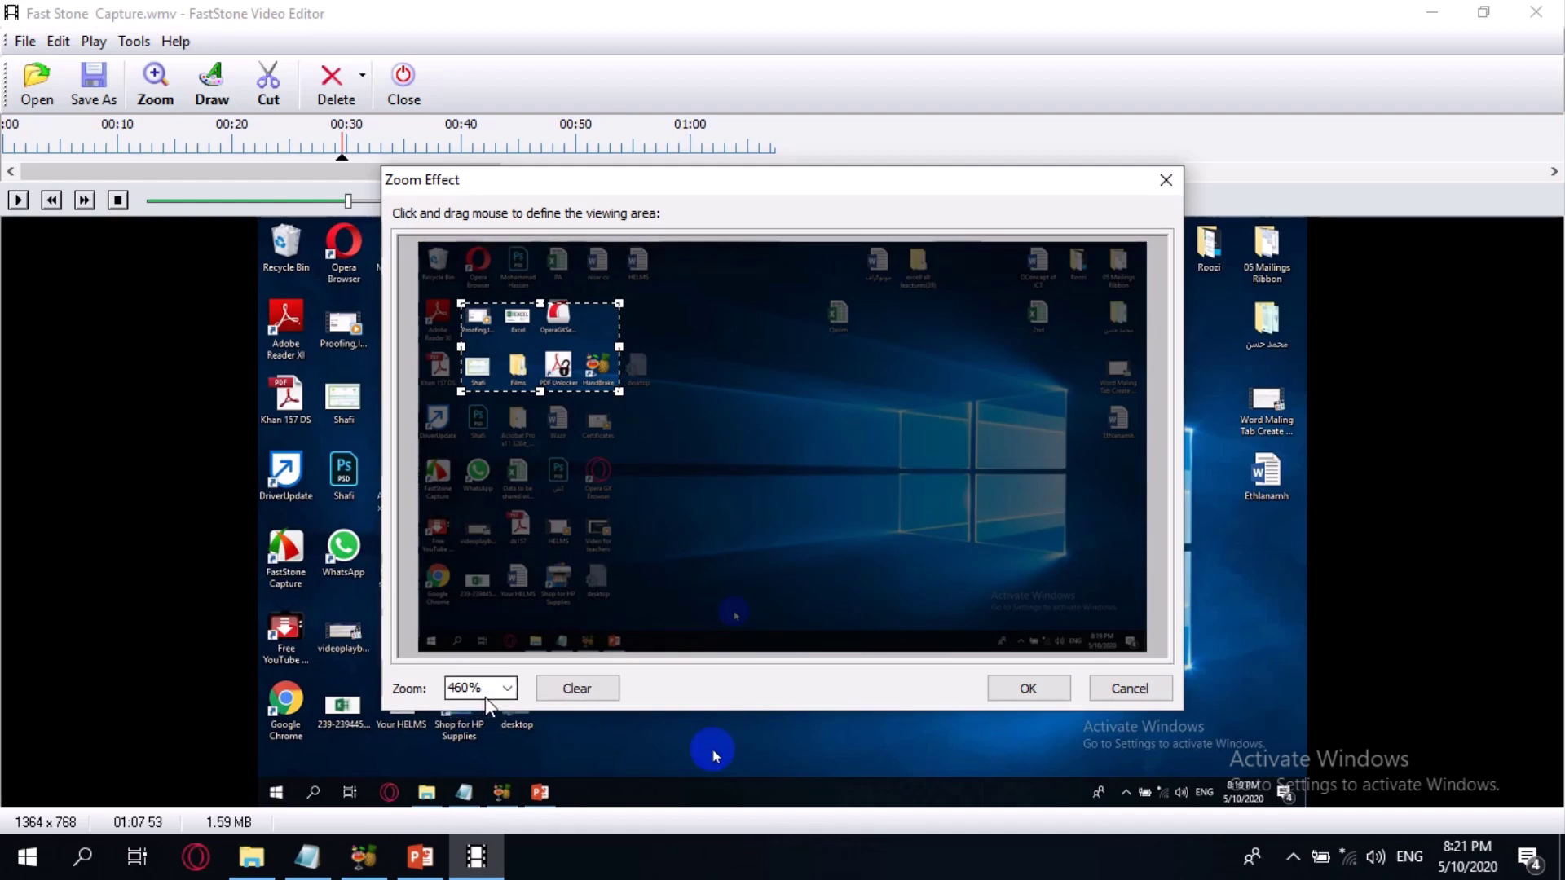
left_click(507, 687)
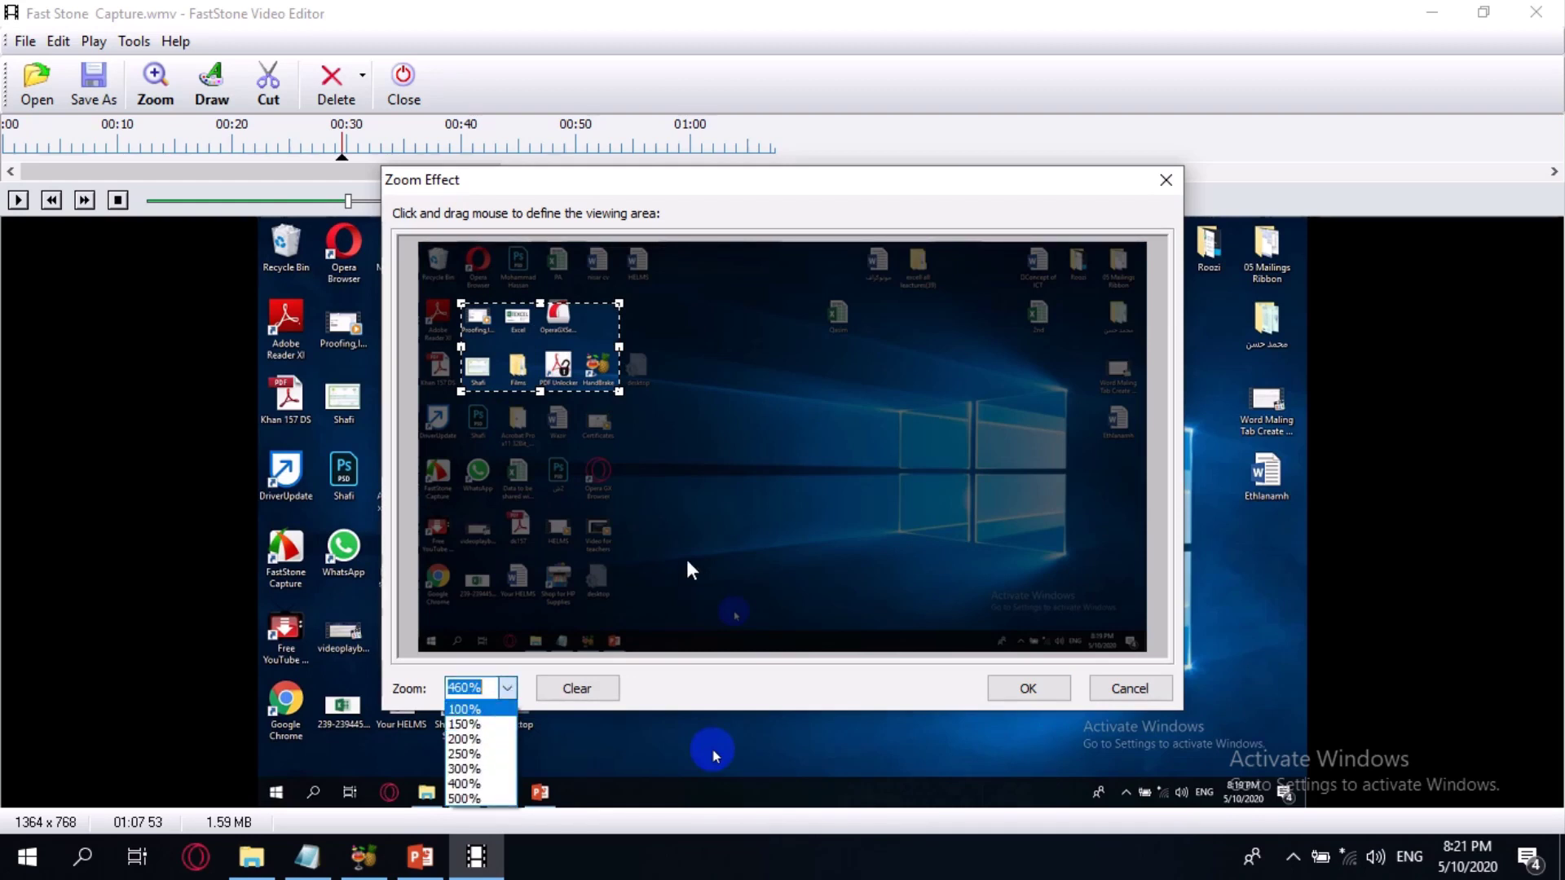
left_click(619, 391)
left_click_drag(619, 391, 692, 440)
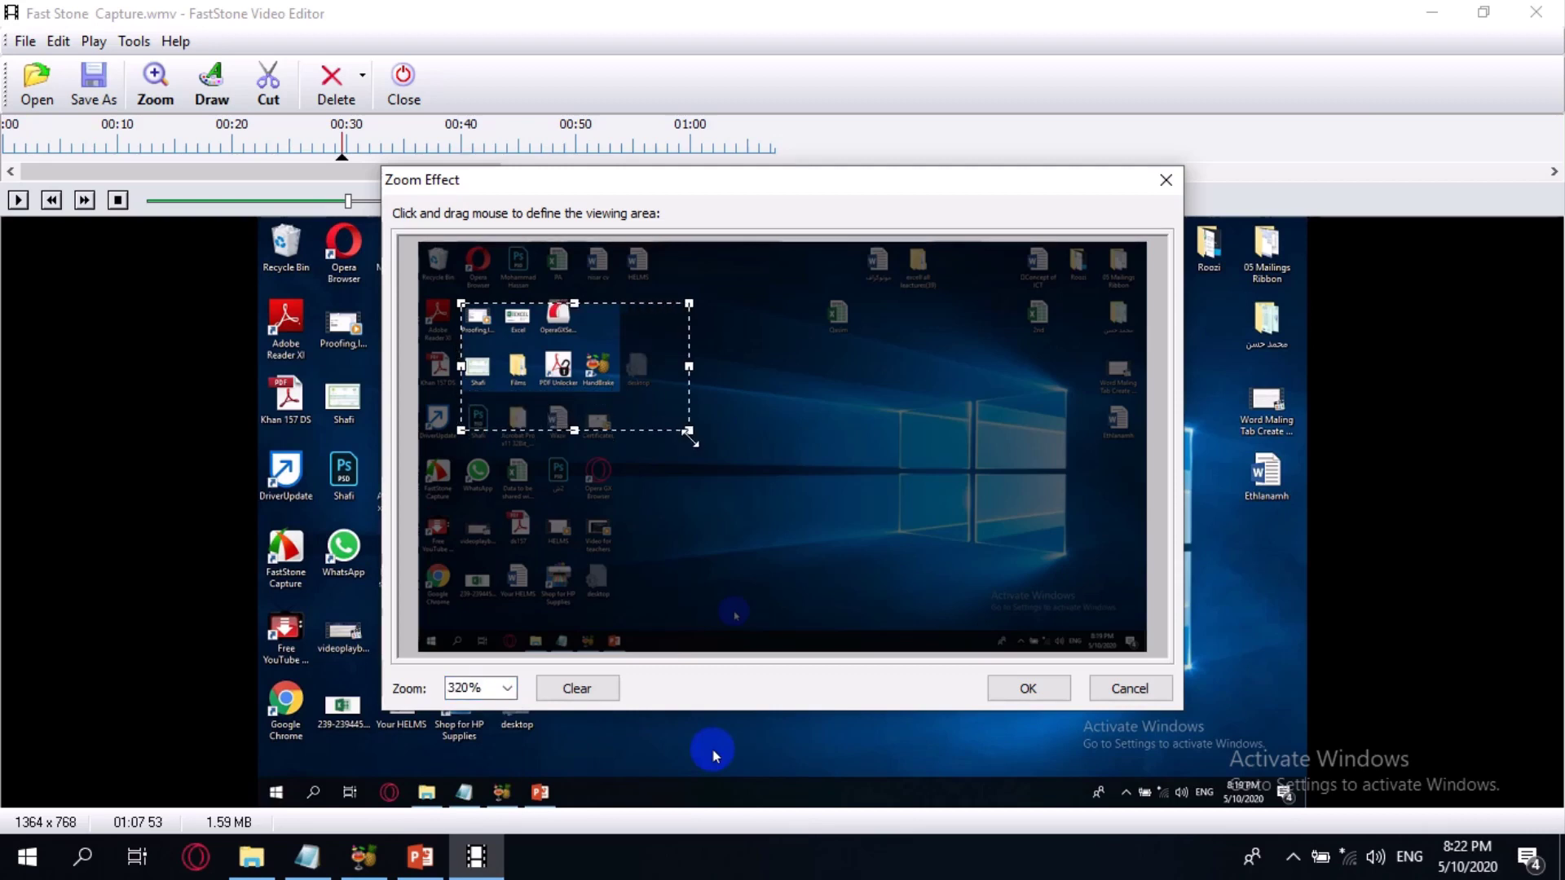
left_click_drag(692, 440, 719, 456)
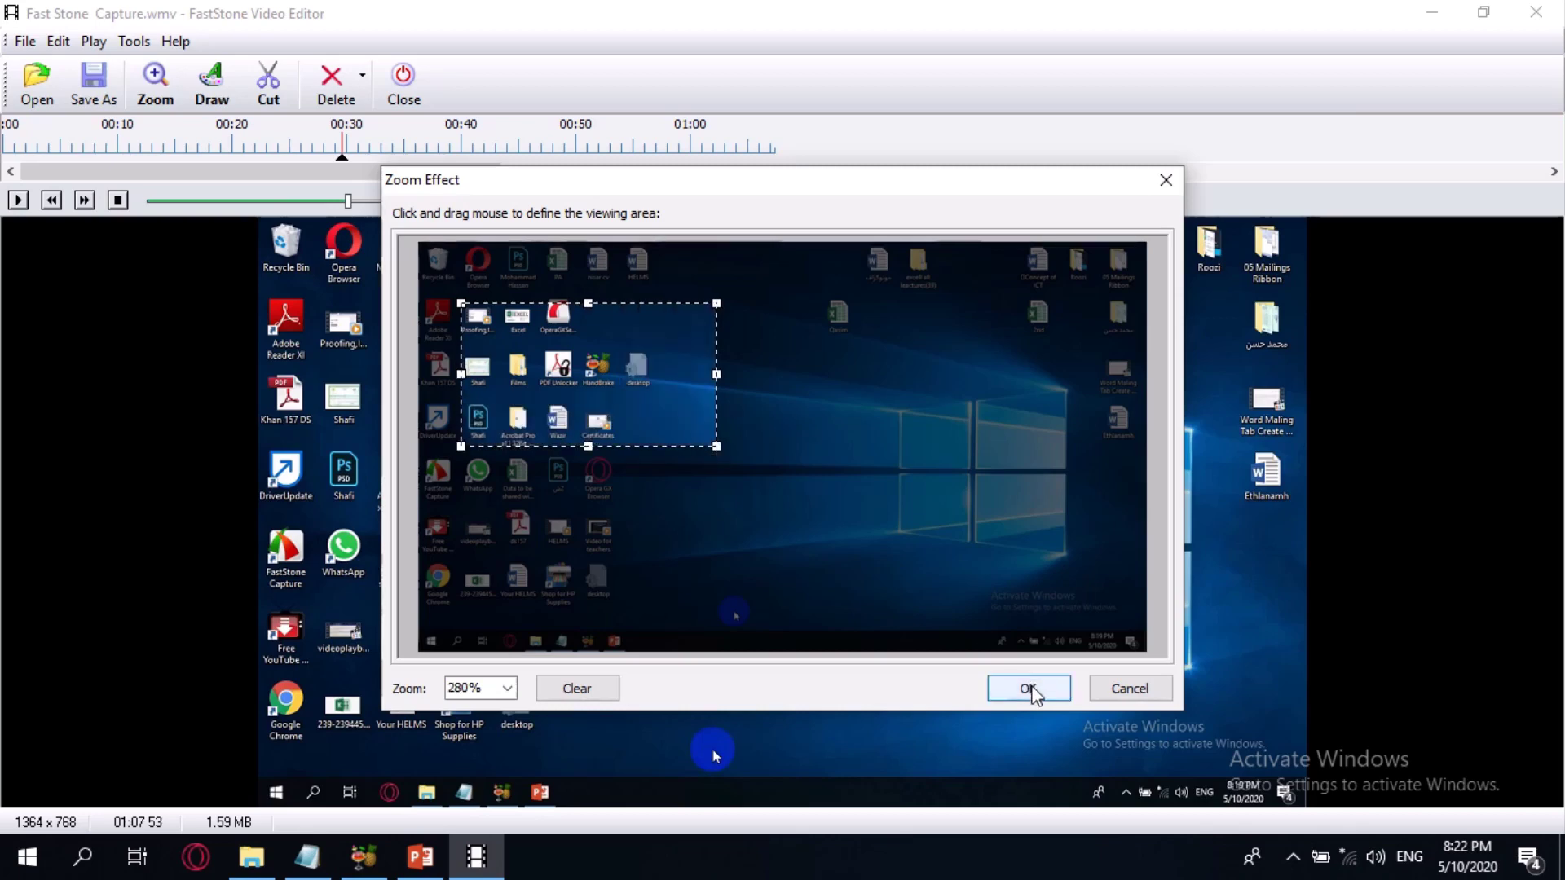
left_click(1028, 689)
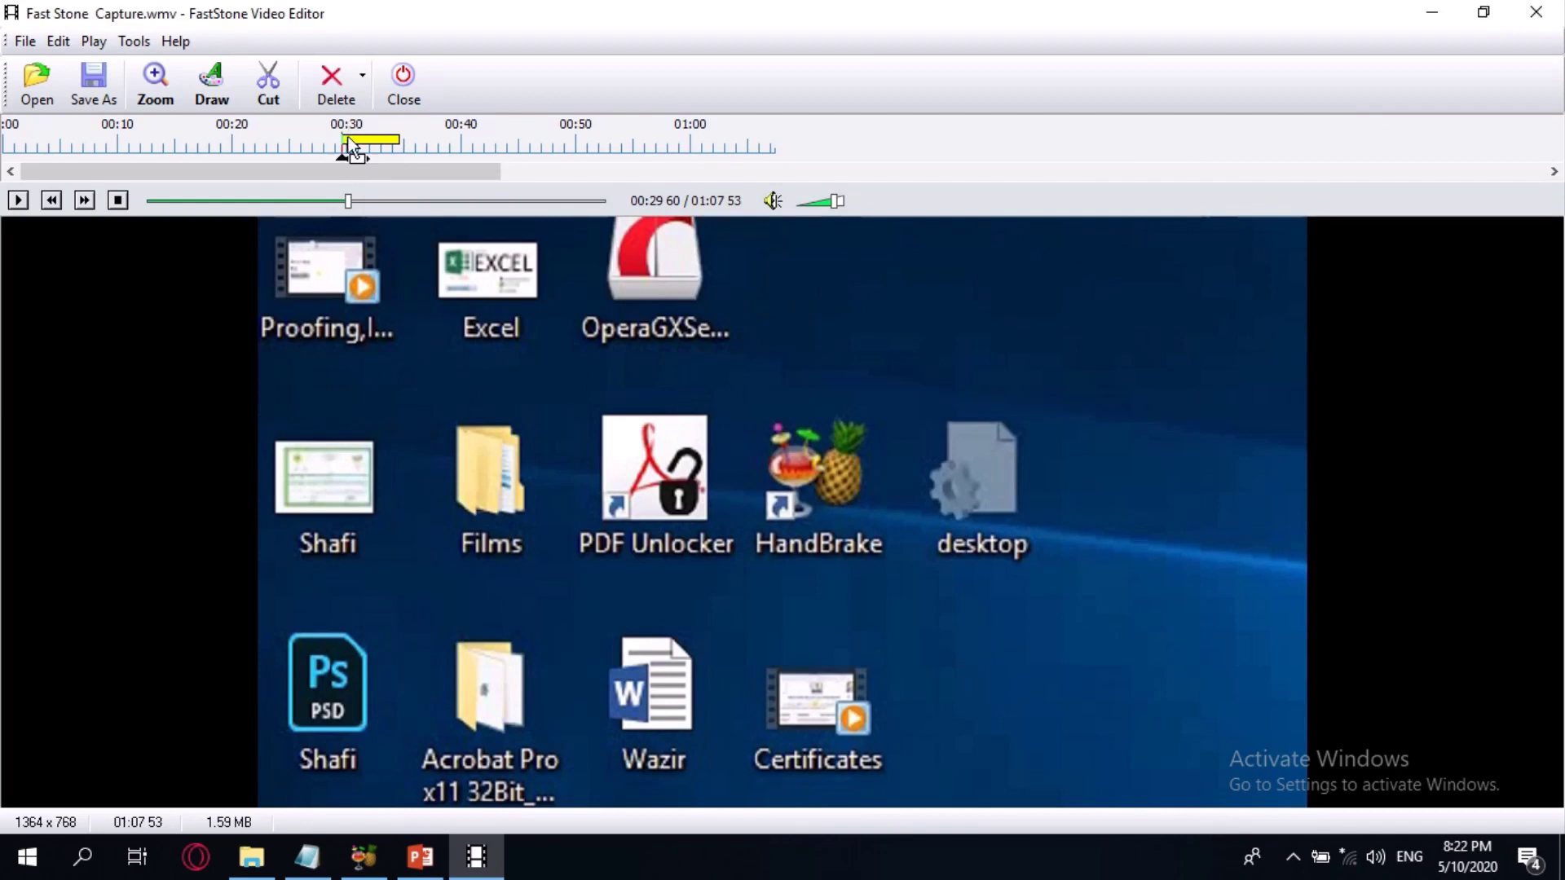
- Preview the zoom, then trim its timeline bar to run from about 00:30 to 00:34
key("space")
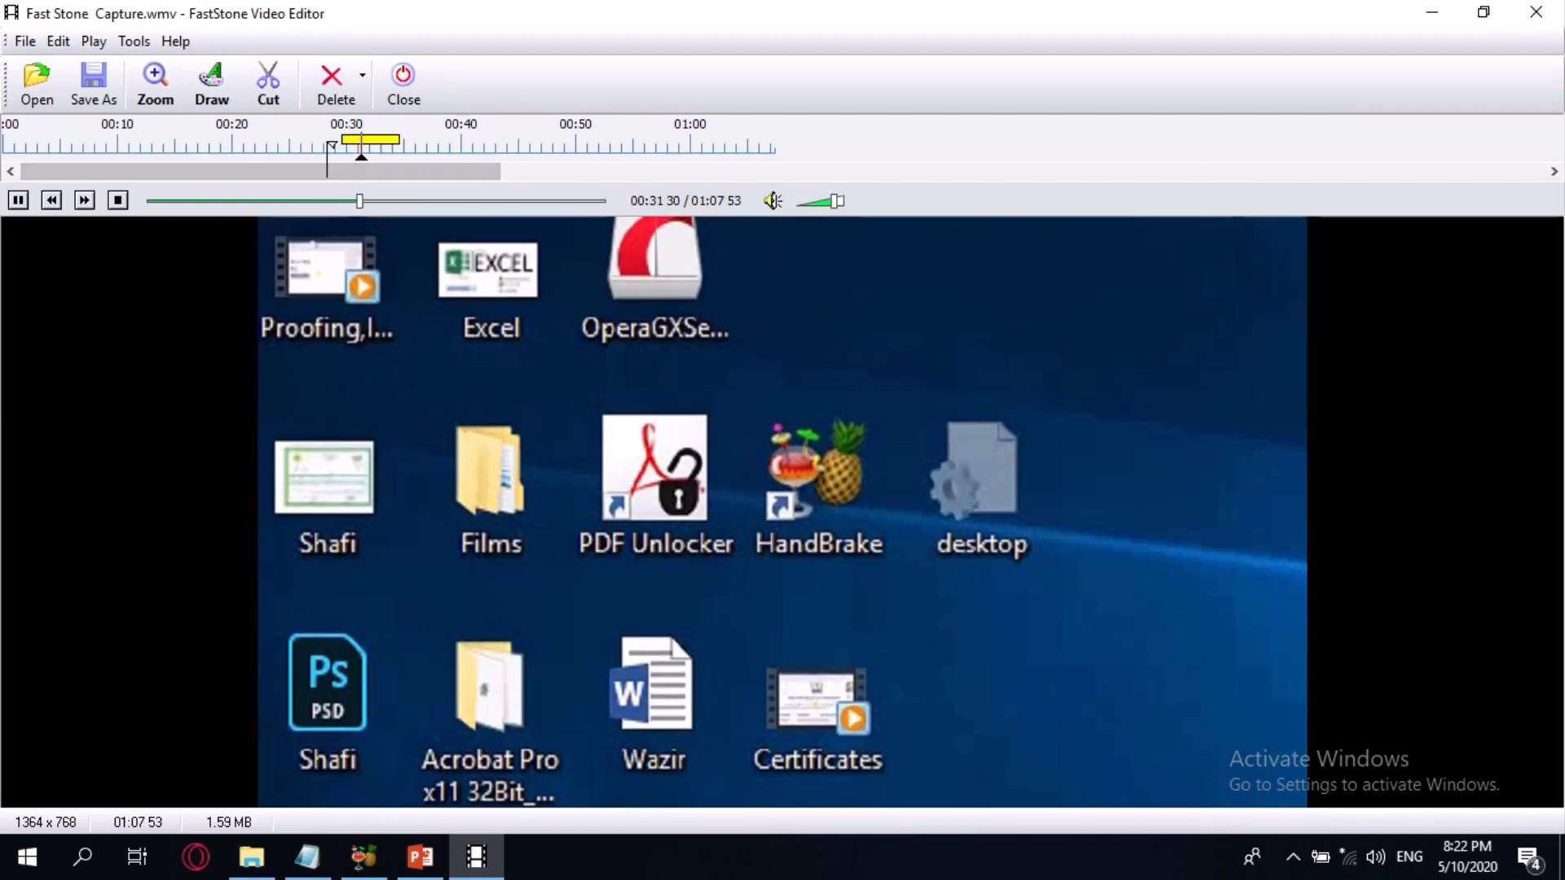
left_click(341, 151)
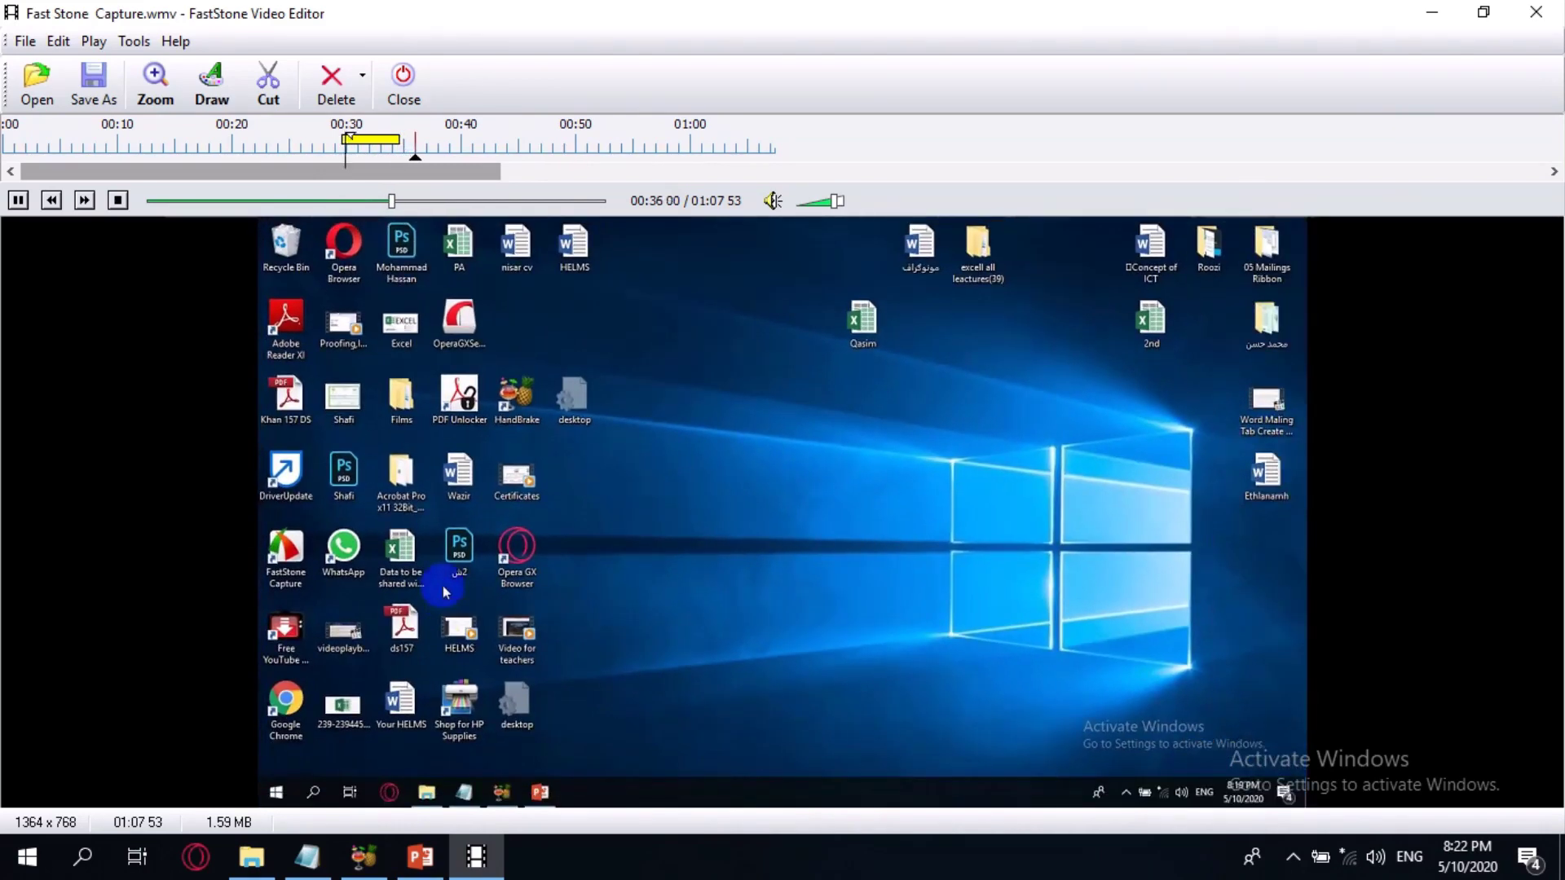
key("space")
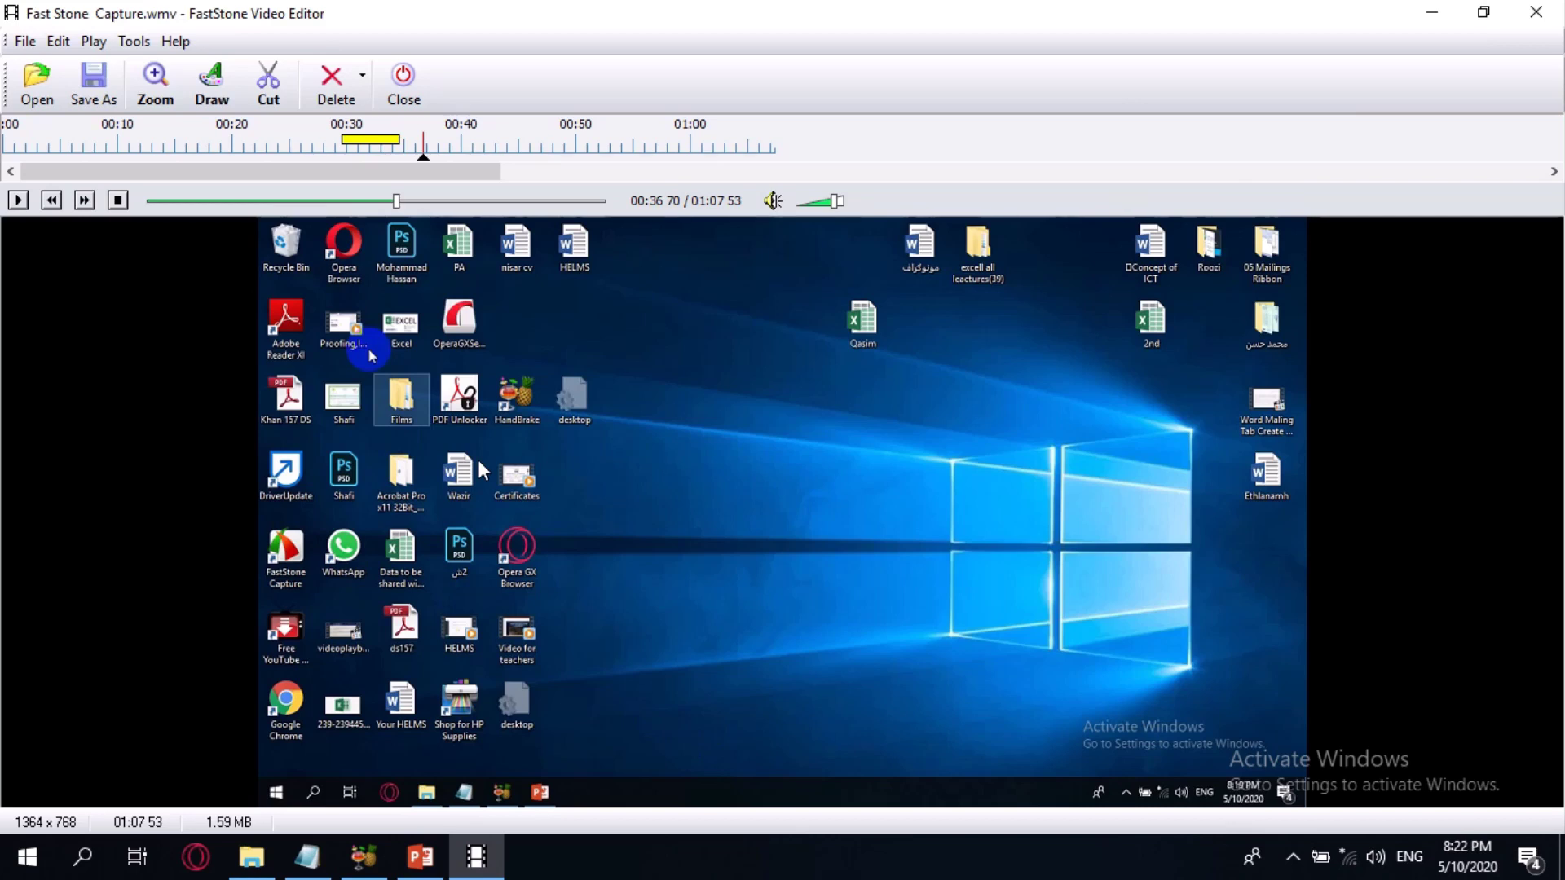
left_click_drag(397, 141, 441, 141)
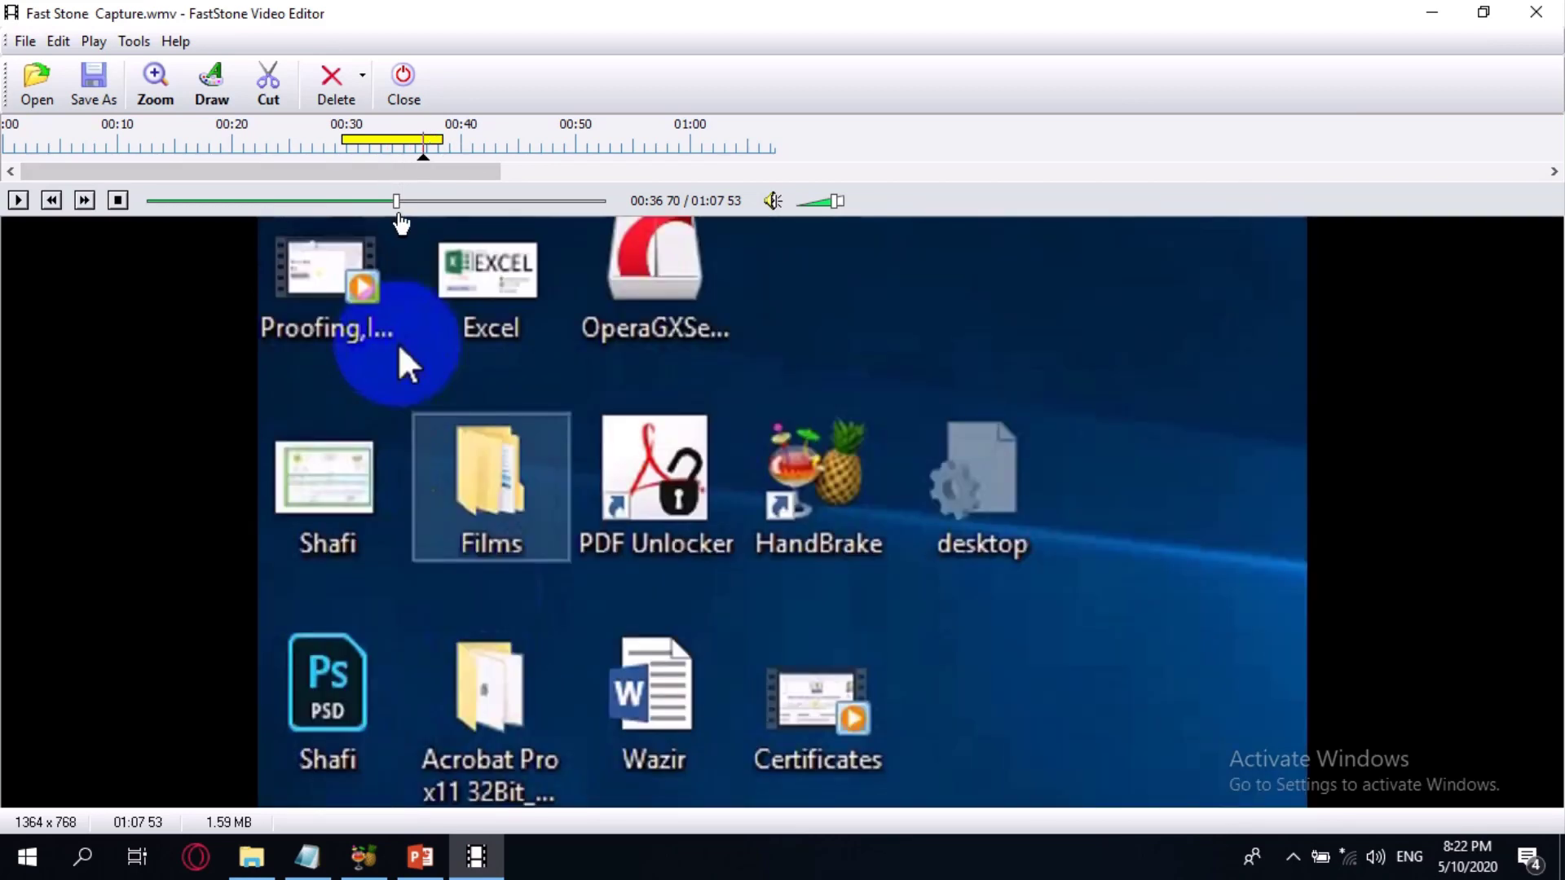
left_click_drag(436, 140, 390, 141)
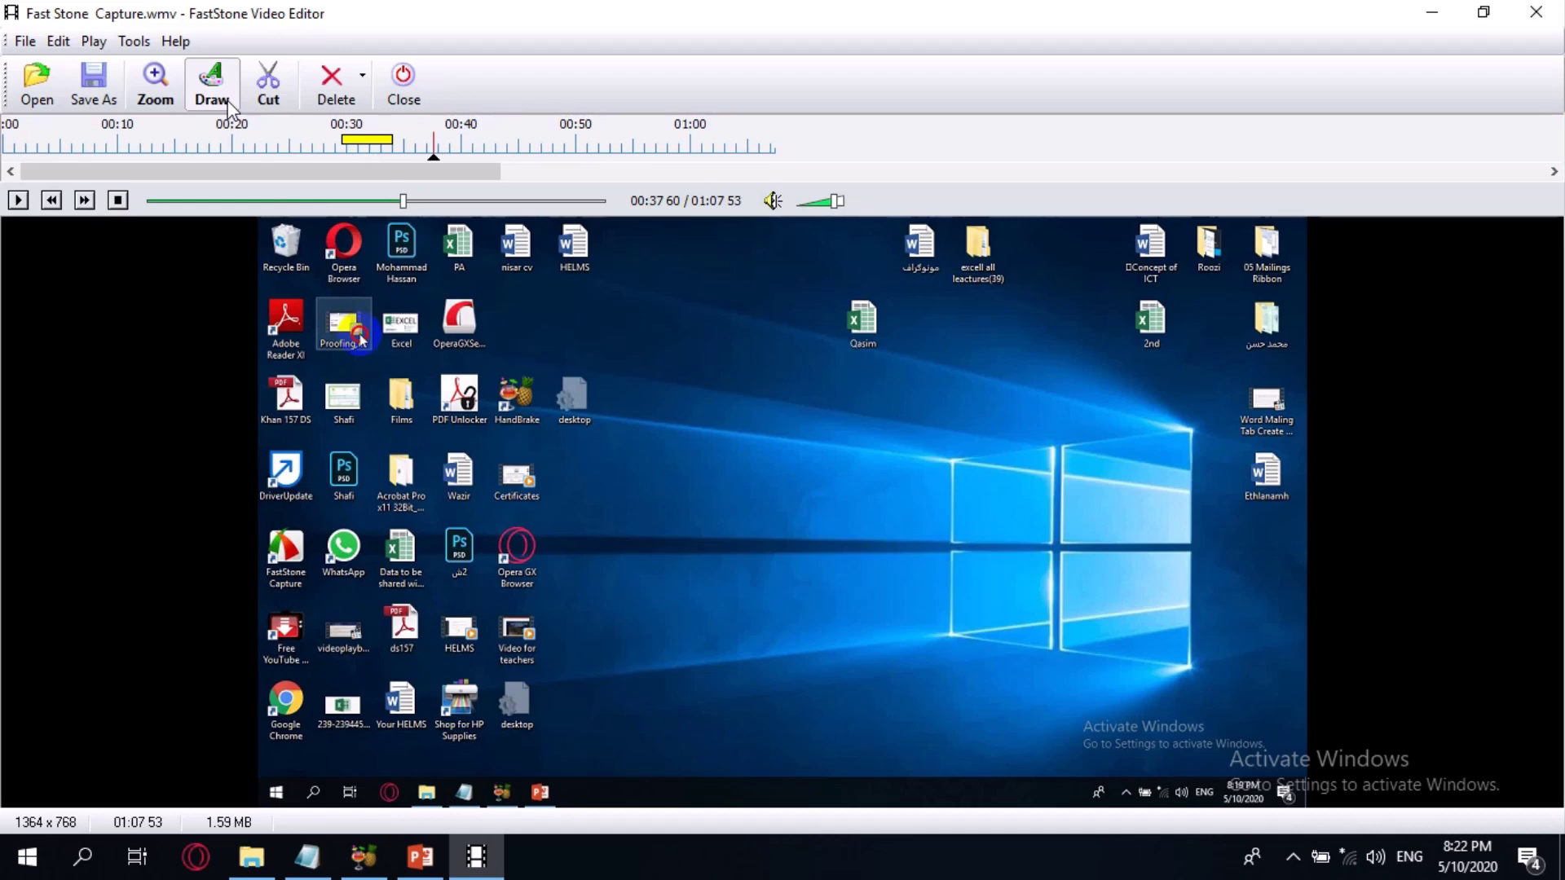
- In the drawing window, add a red arrow and a red ellipse circling the Proofing icon
left_click(211, 86)
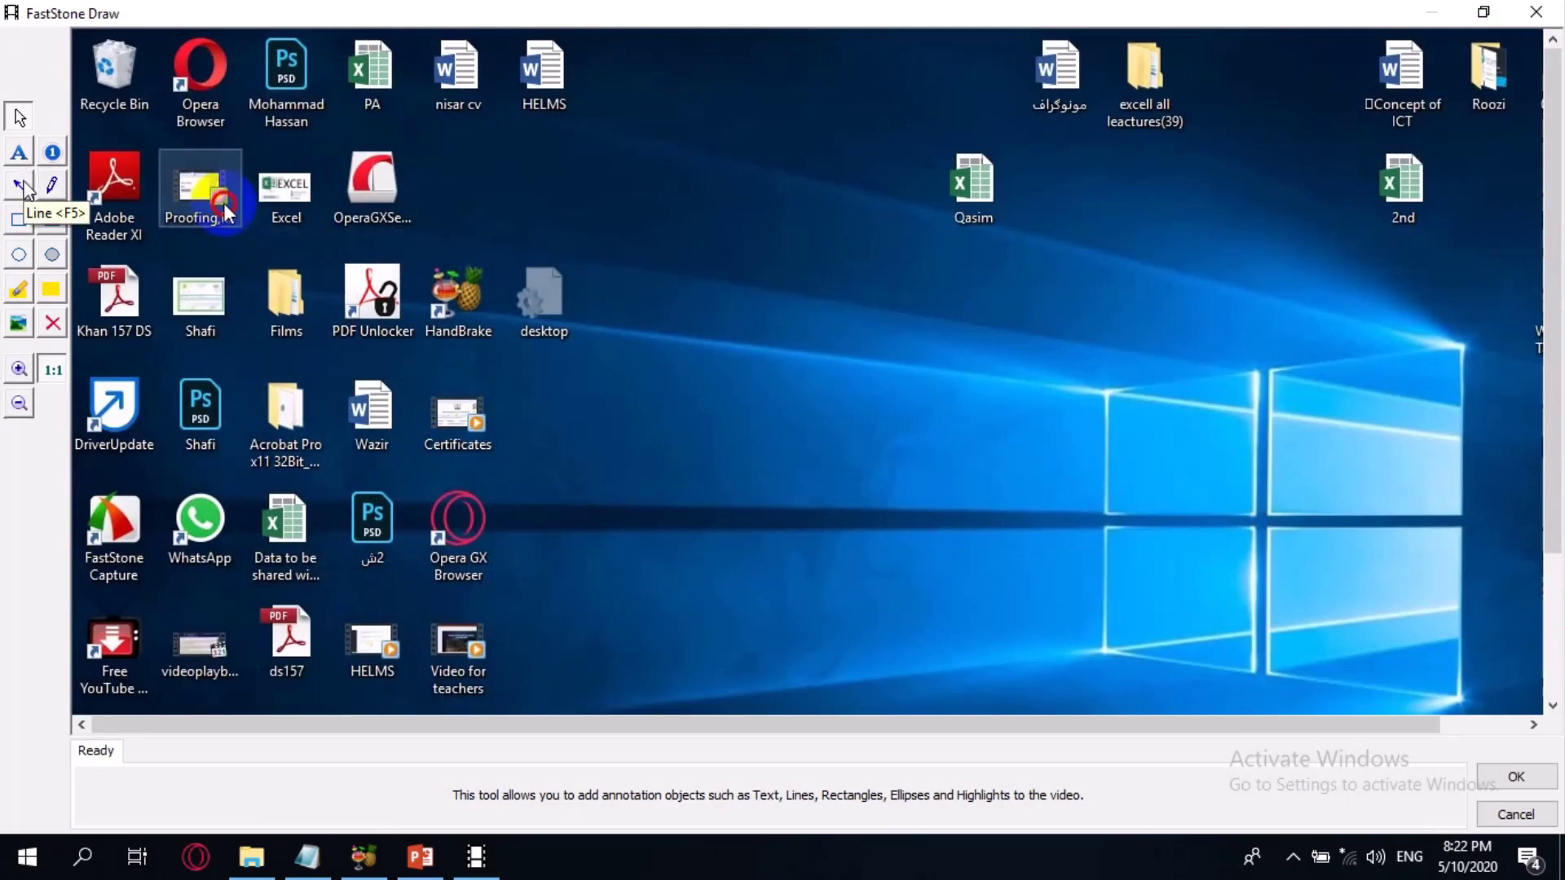
left_click(24, 189)
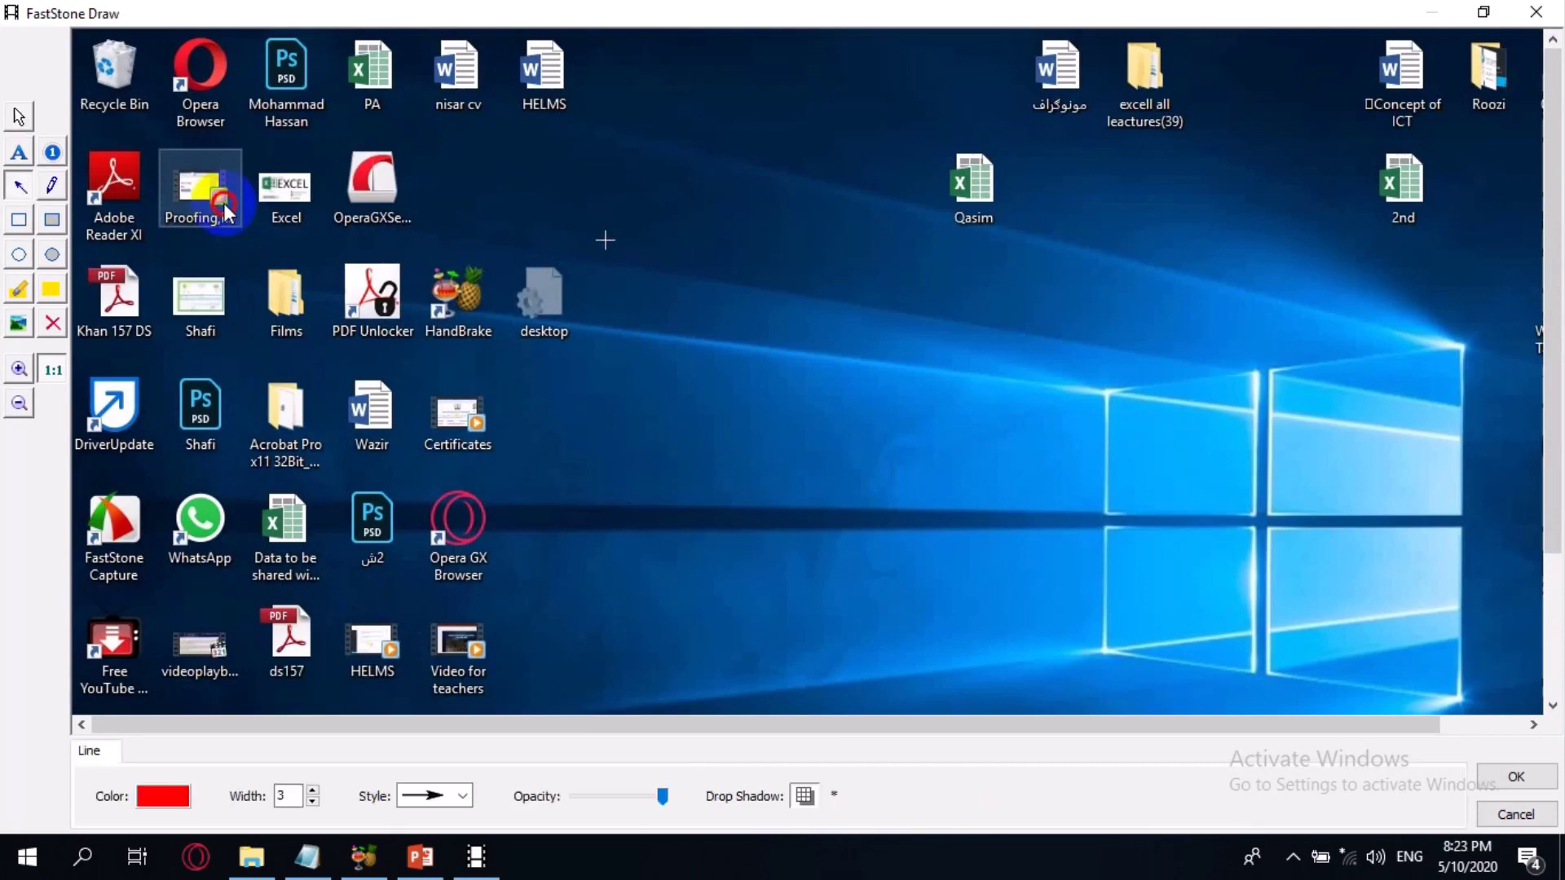
mouse_move(580, 361)
left_mouse_down()
mouse_move(628, 255)
mouse_move(641, 381)
left_mouse_up()
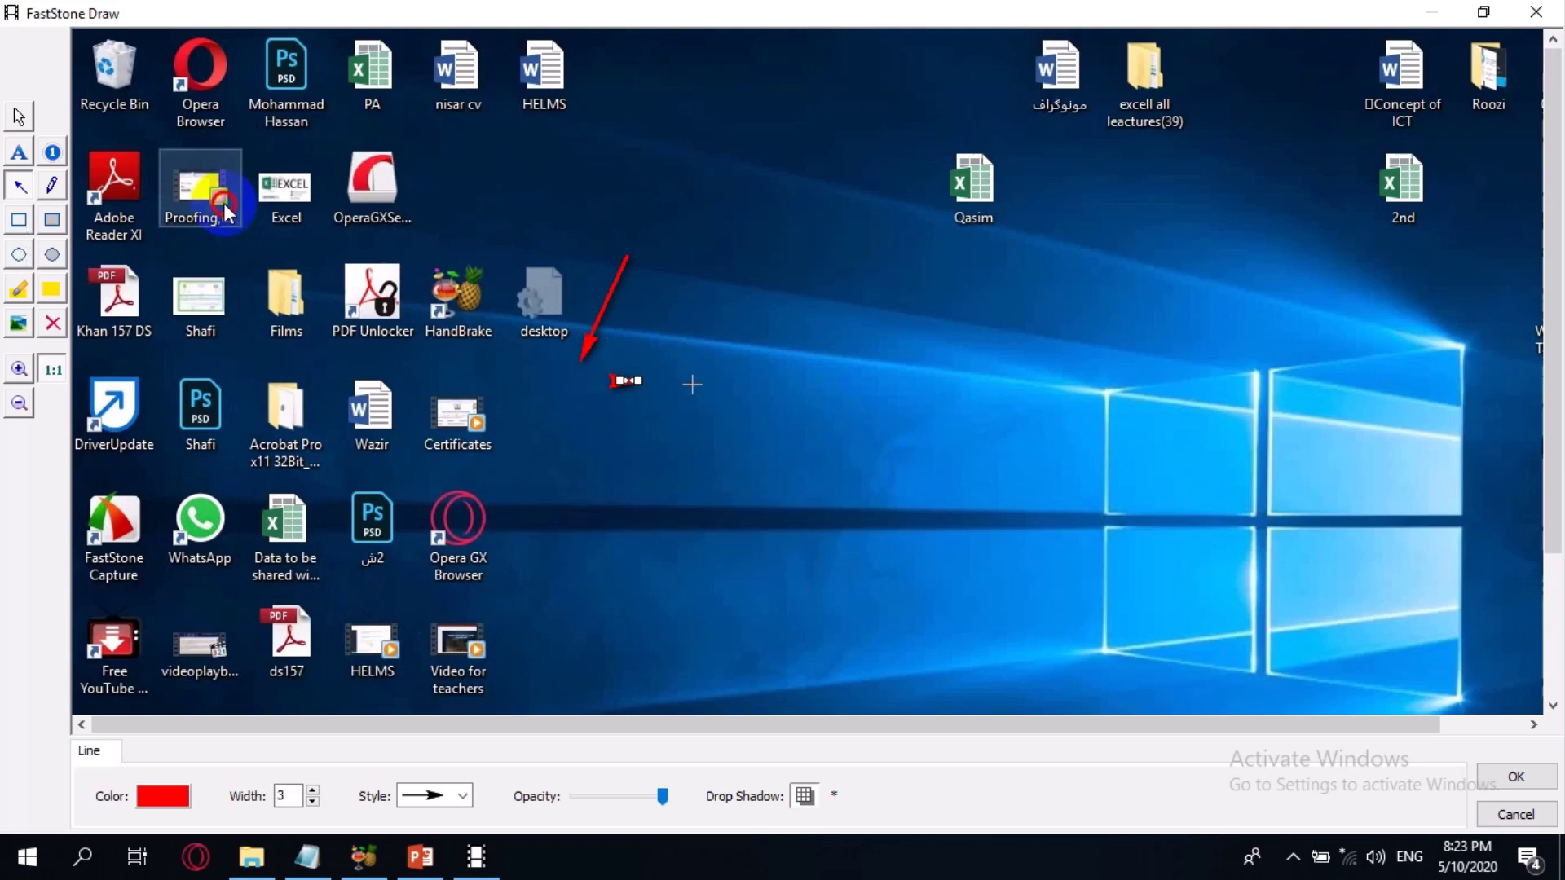
left_click(20, 255)
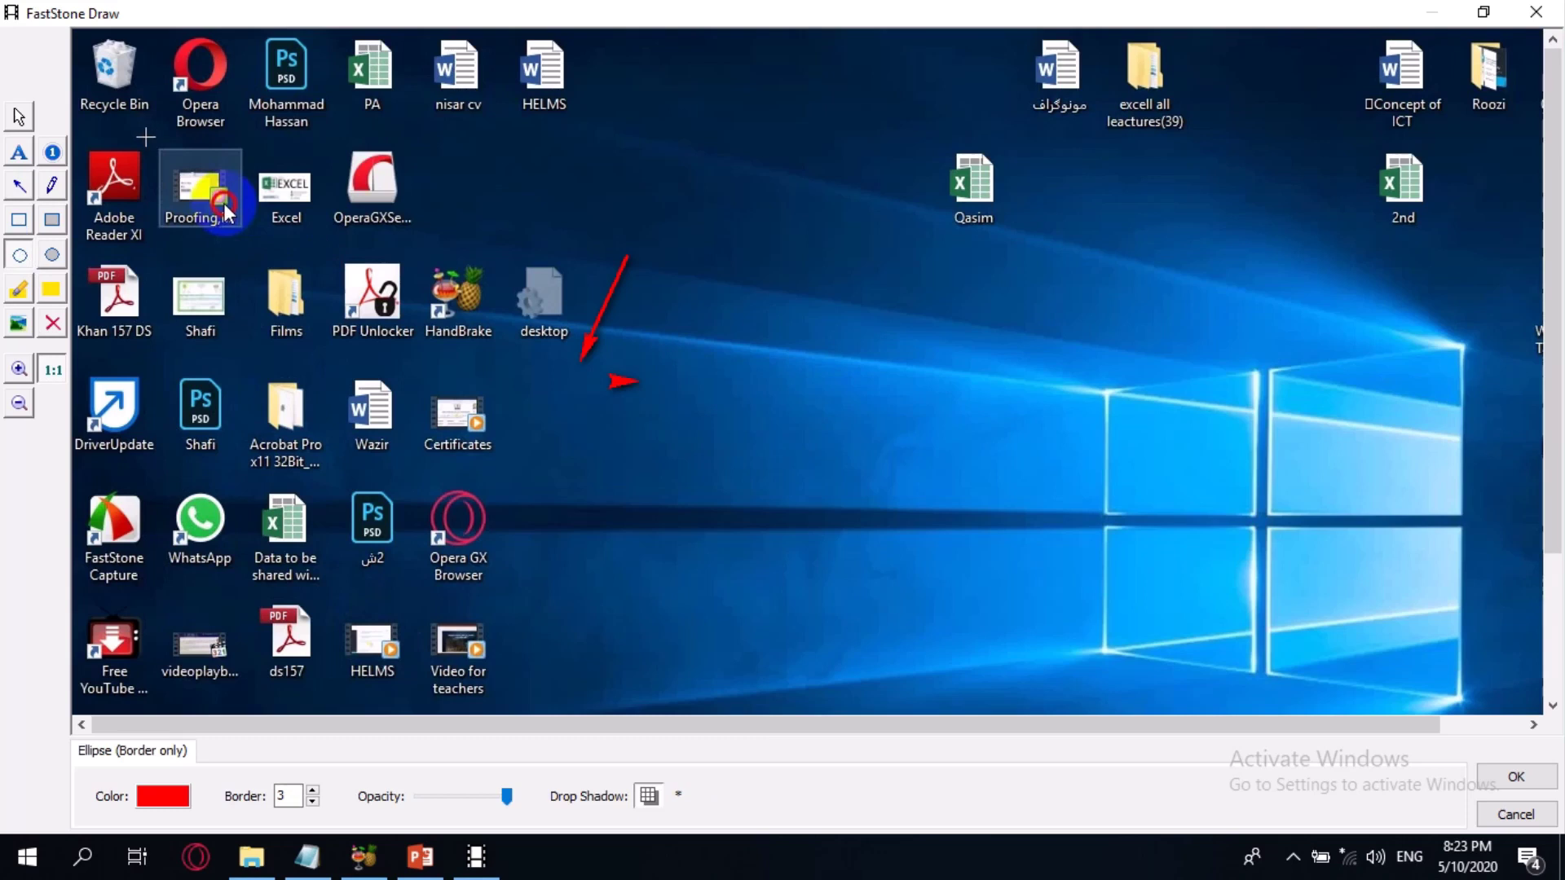
left_click_drag(145, 136, 255, 244)
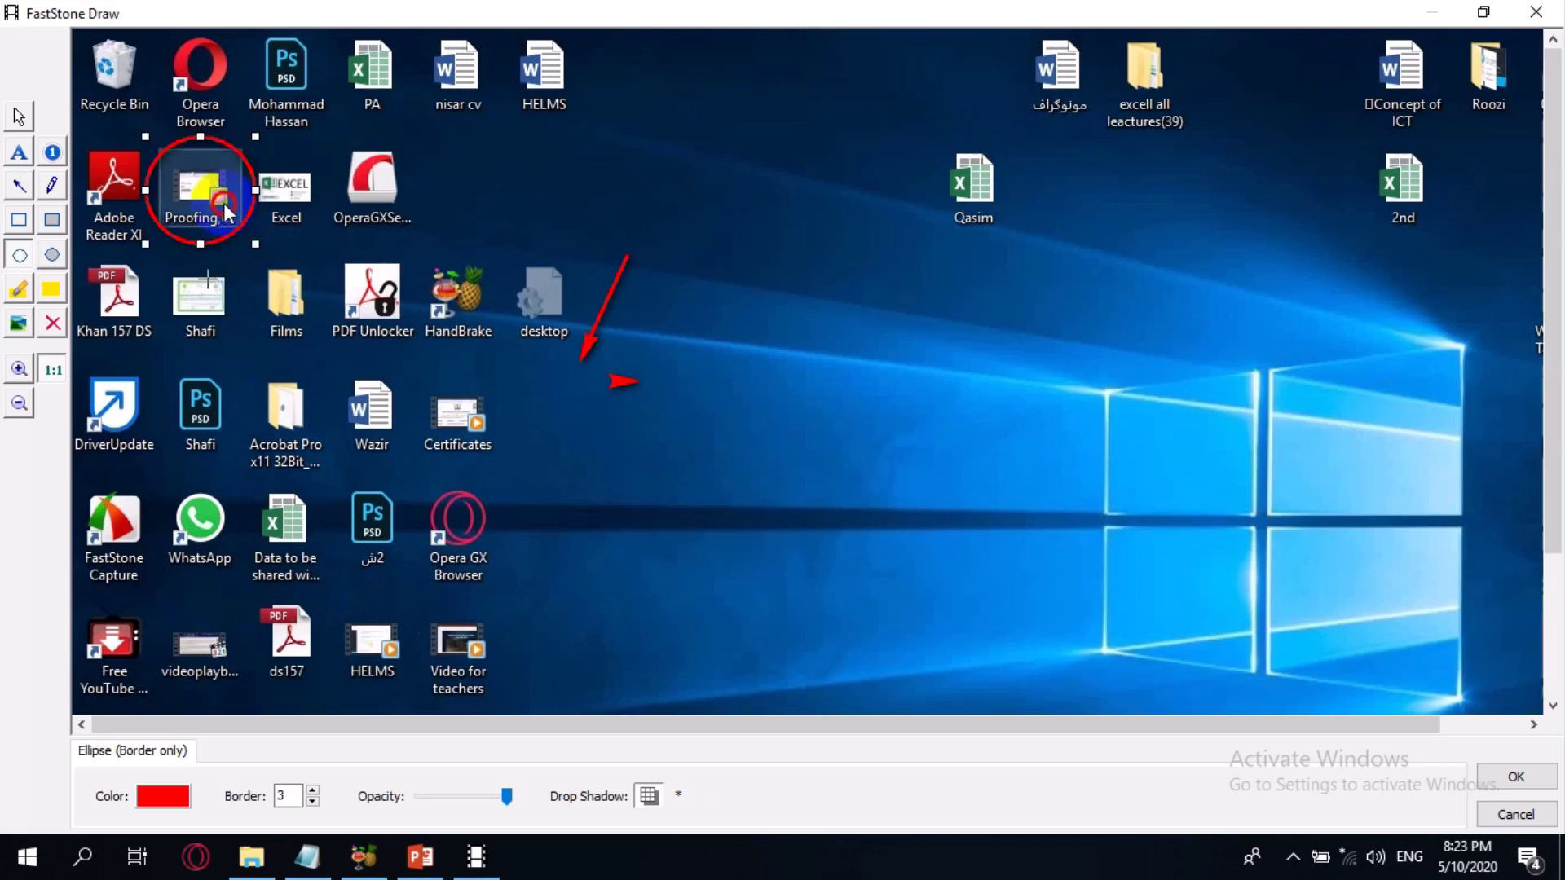
- Make the ellipse outline bright green with border width 5, lower its opacity, and apply
left_click(159, 803)
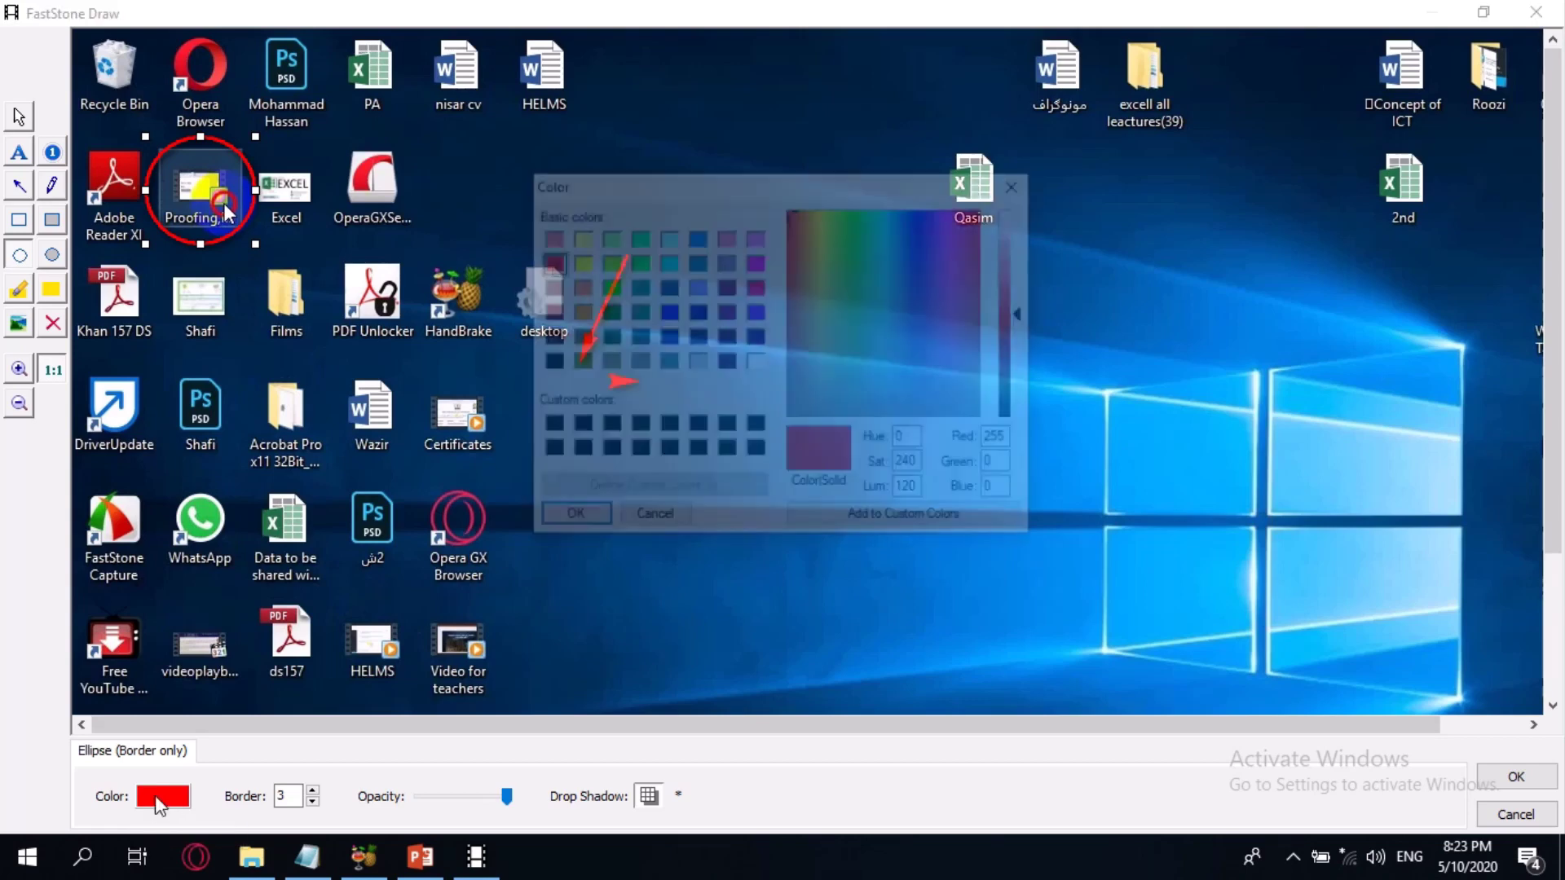
left_click(843, 274)
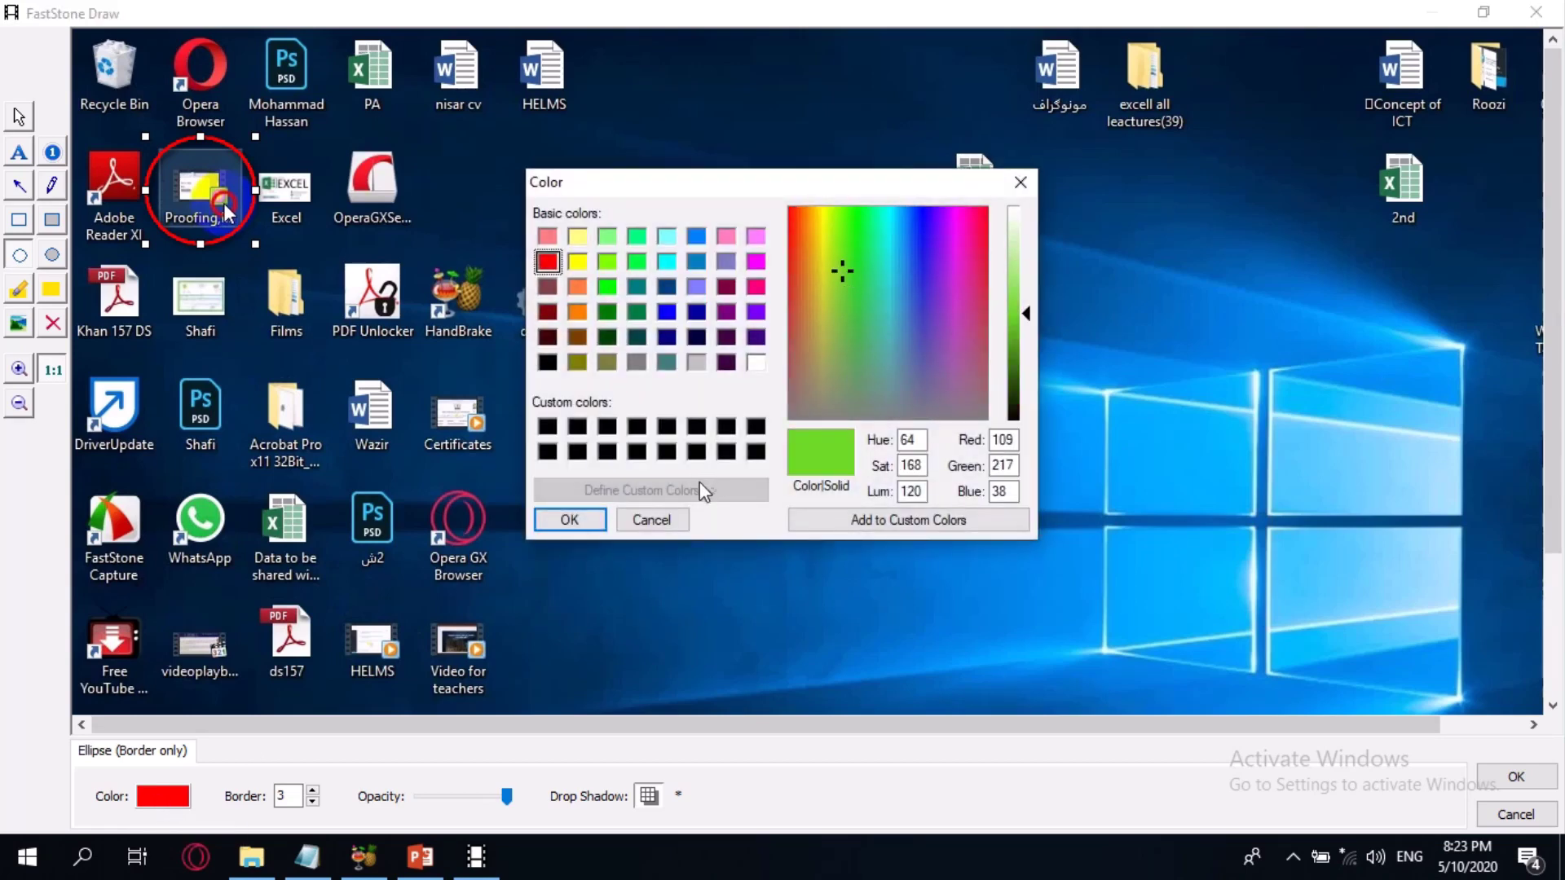
left_click(580, 528)
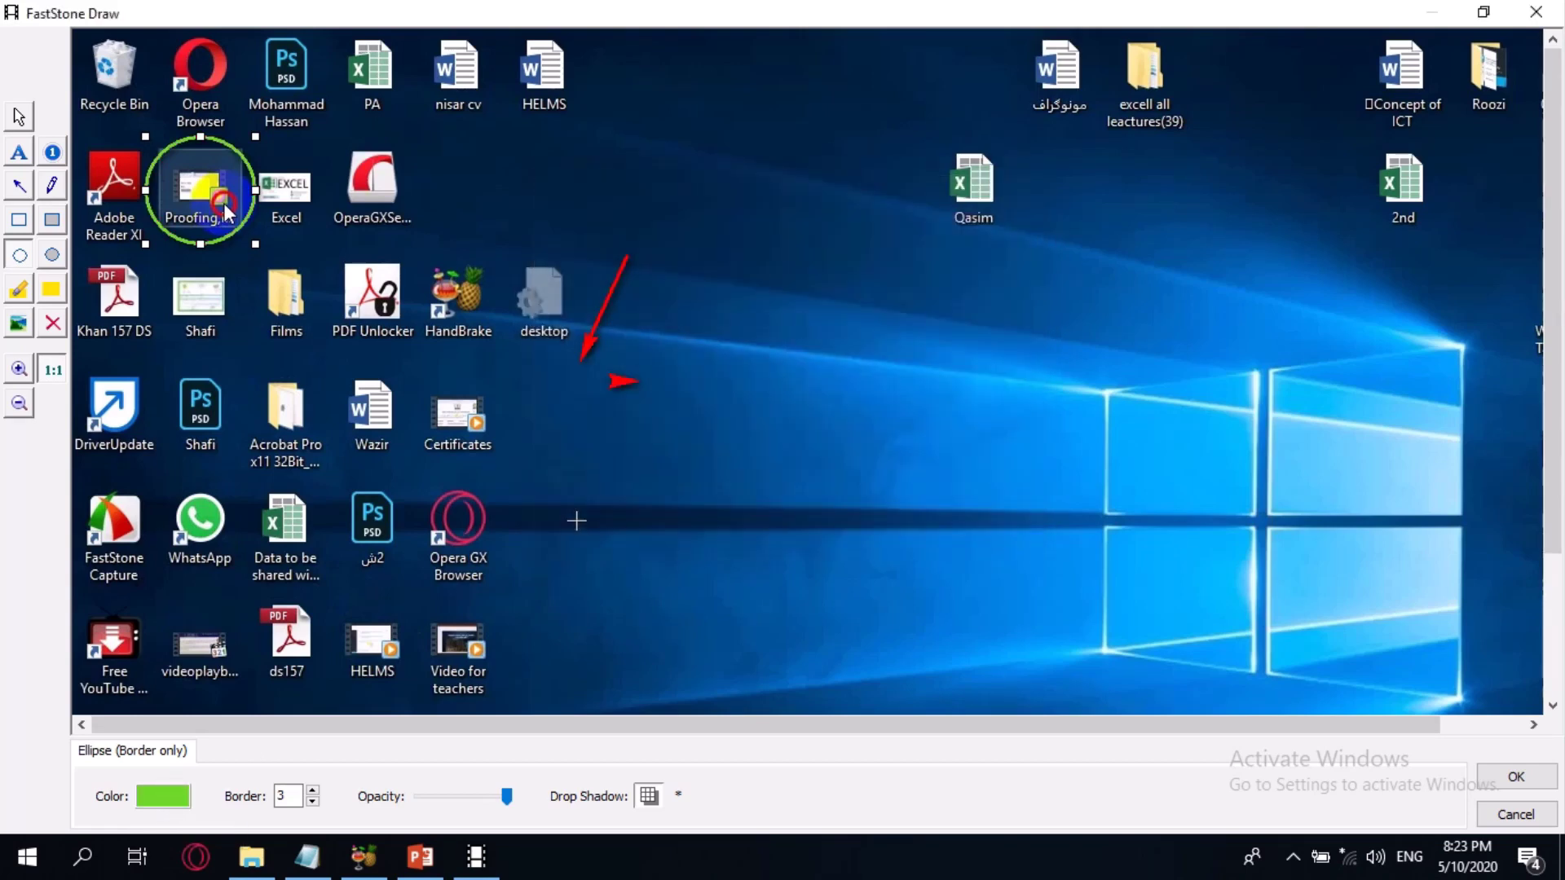
left_click(313, 791)
left_click(313, 790)
left_click(313, 790)
left_click(313, 791)
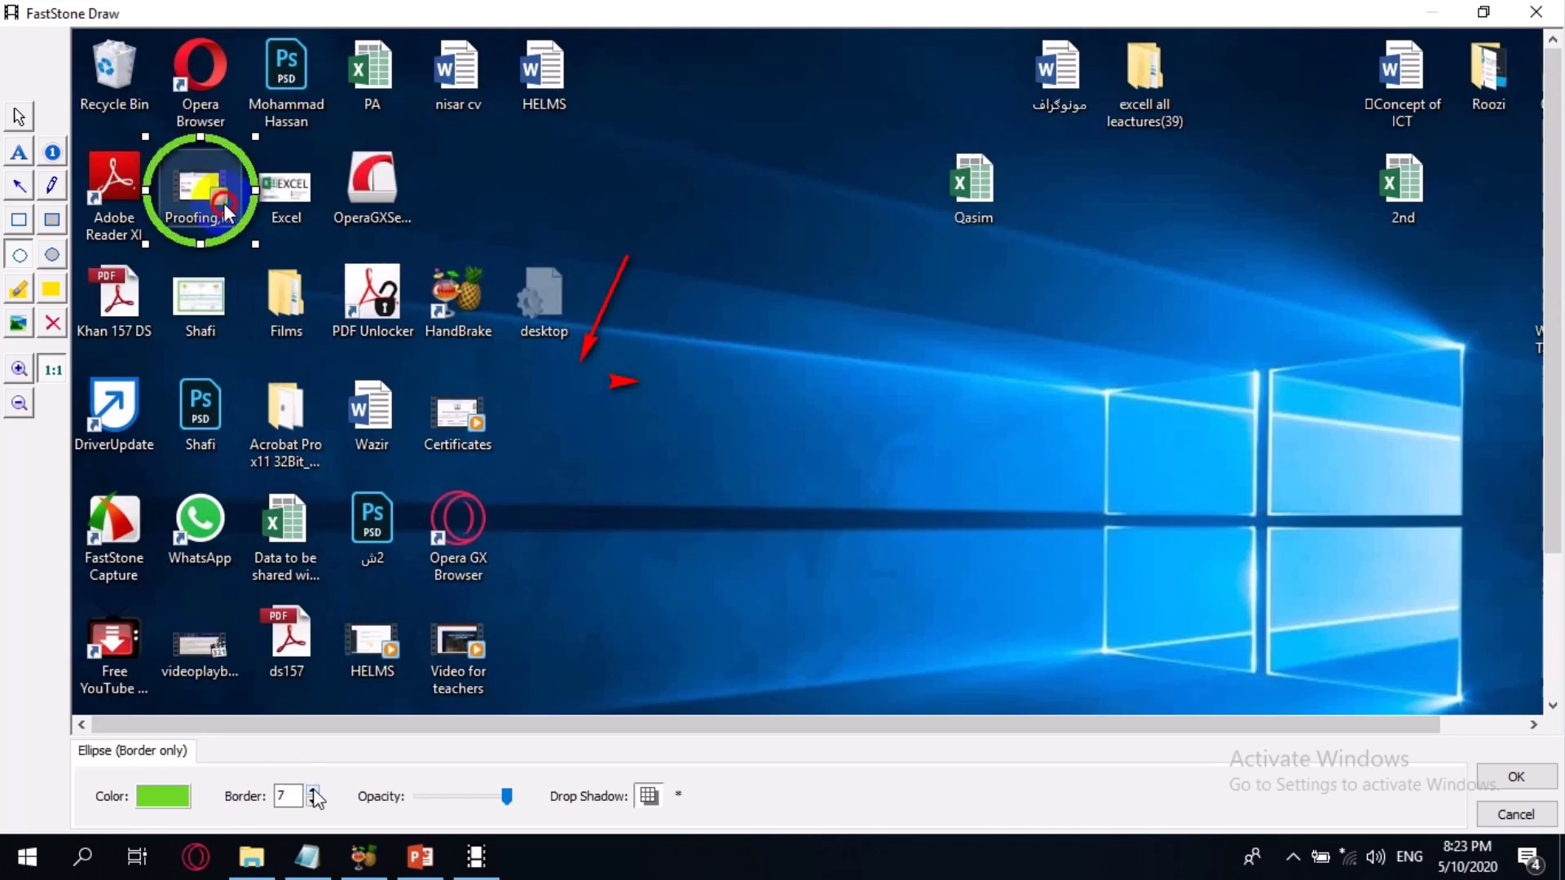
left_click(313, 802)
left_click(313, 801)
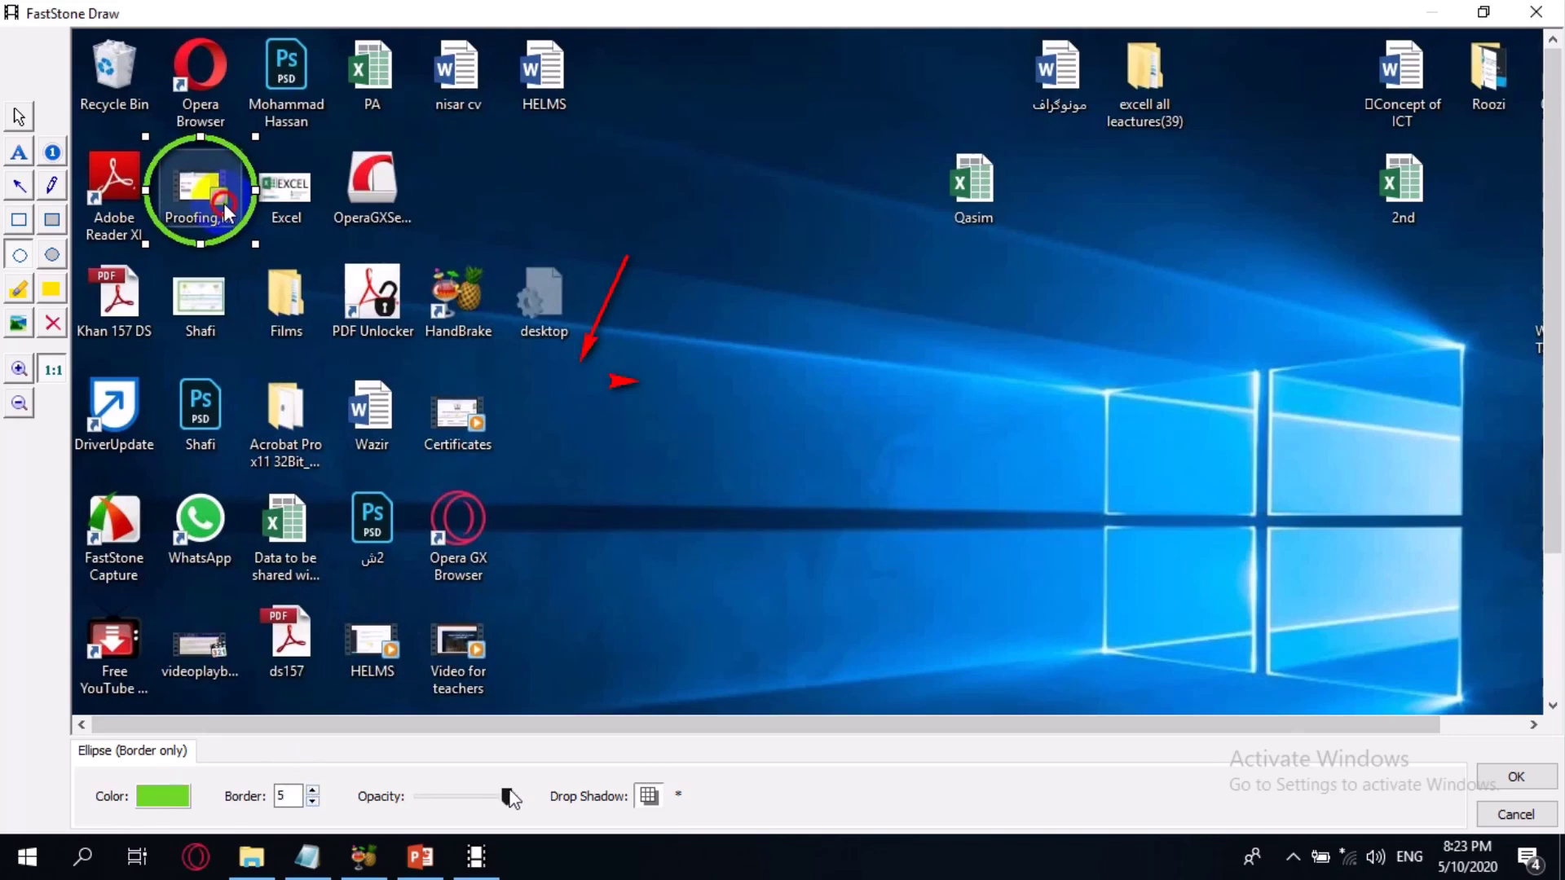
mouse_move(499, 791)
left_mouse_down()
mouse_move(477, 791)
mouse_move(503, 800)
left_mouse_up()
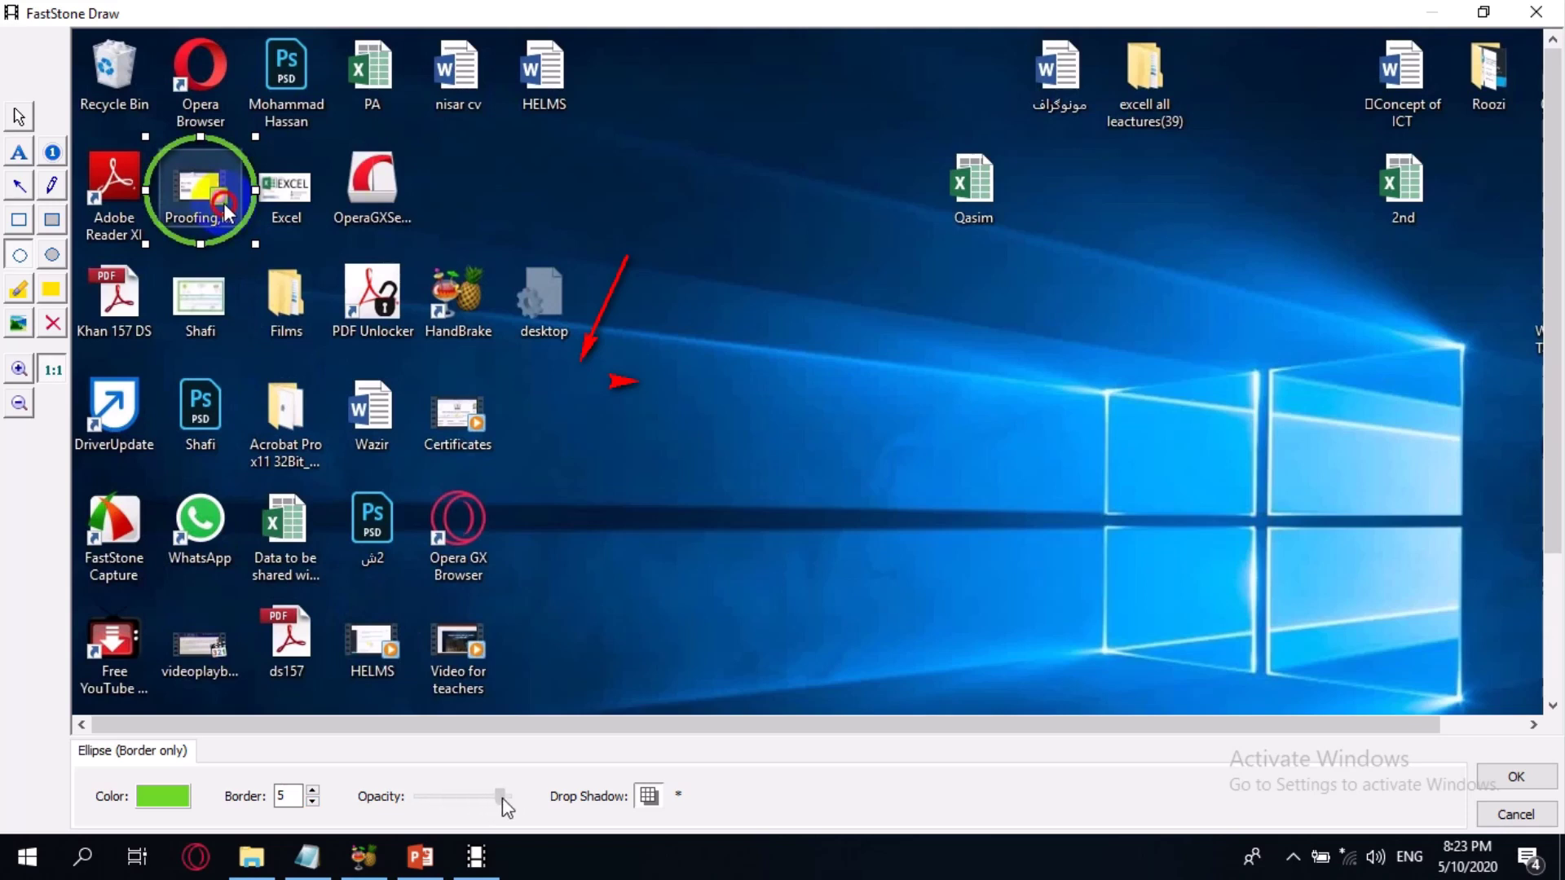
left_click(1498, 779)
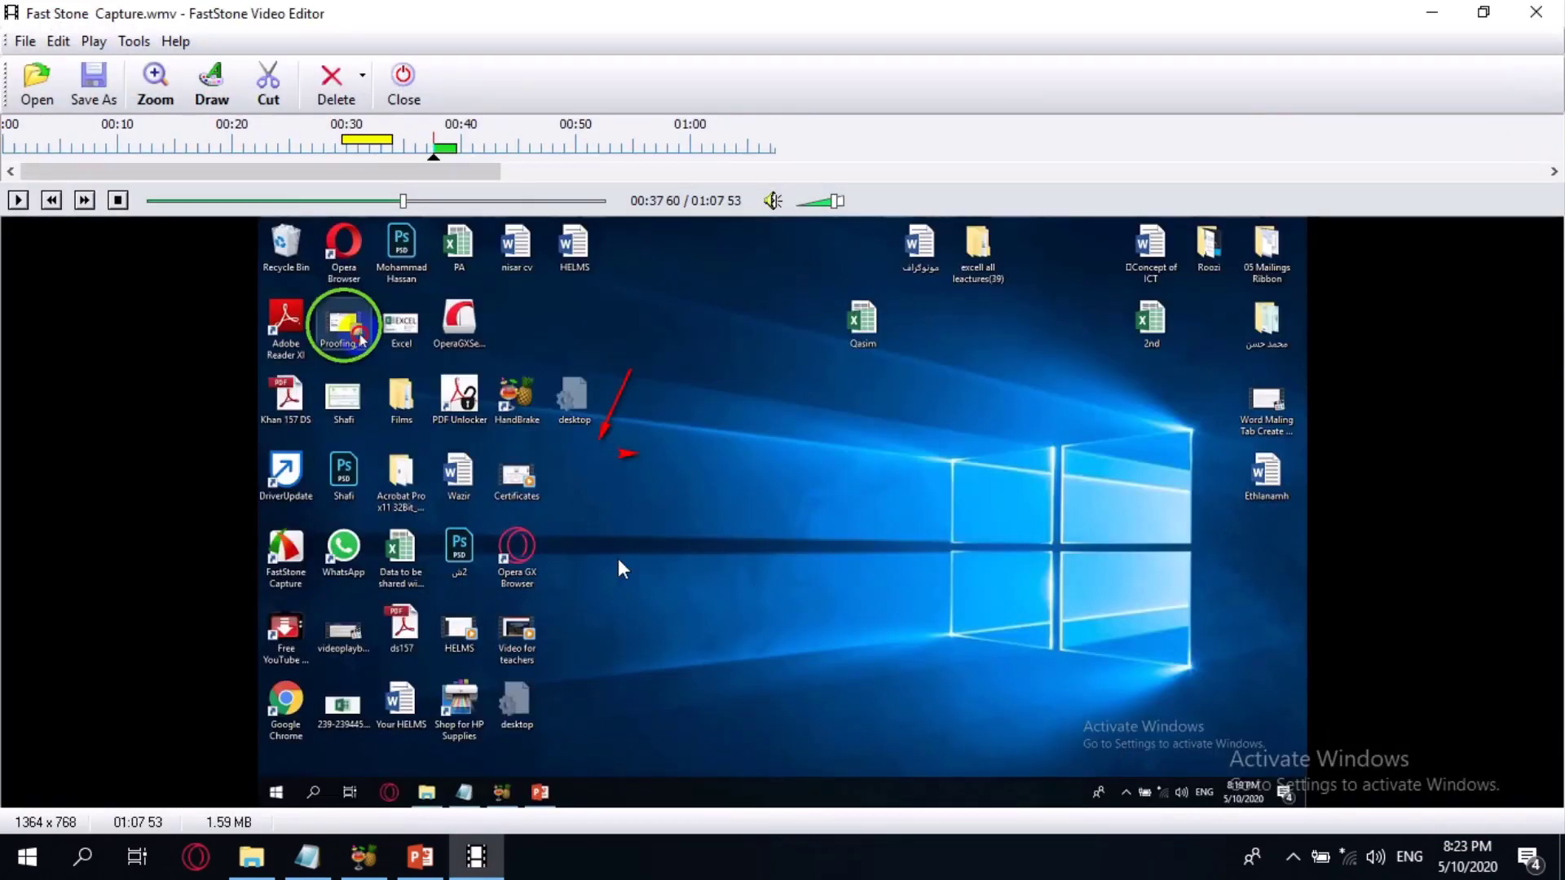
key("space")
left_click(420, 151)
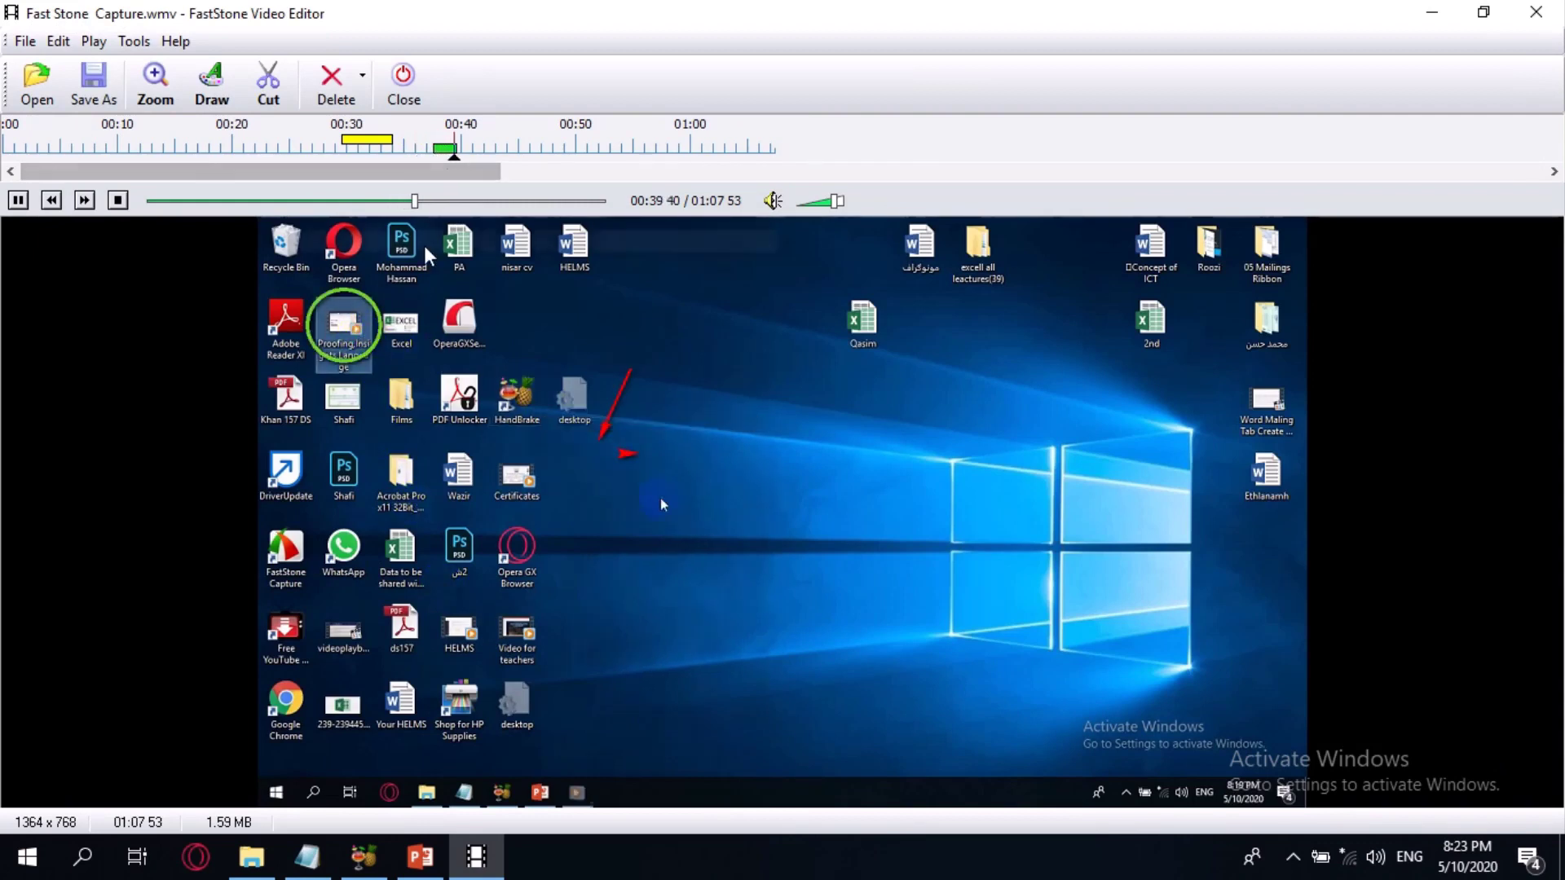
key("space")
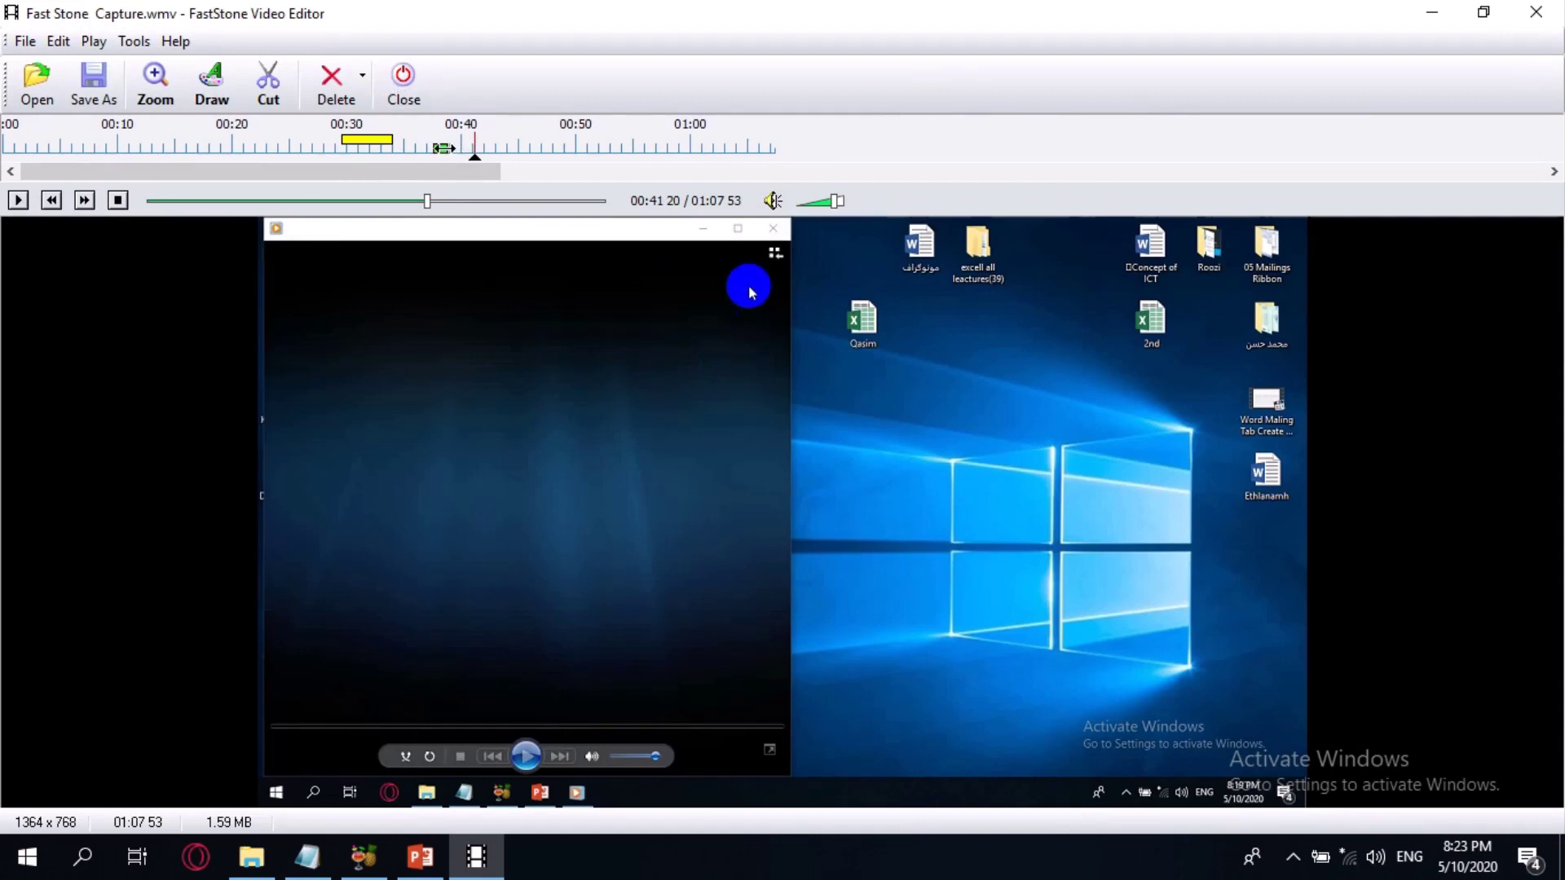
mouse_move(448, 148)
left_mouse_down()
mouse_move(517, 143)
mouse_move(443, 151)
left_mouse_up()
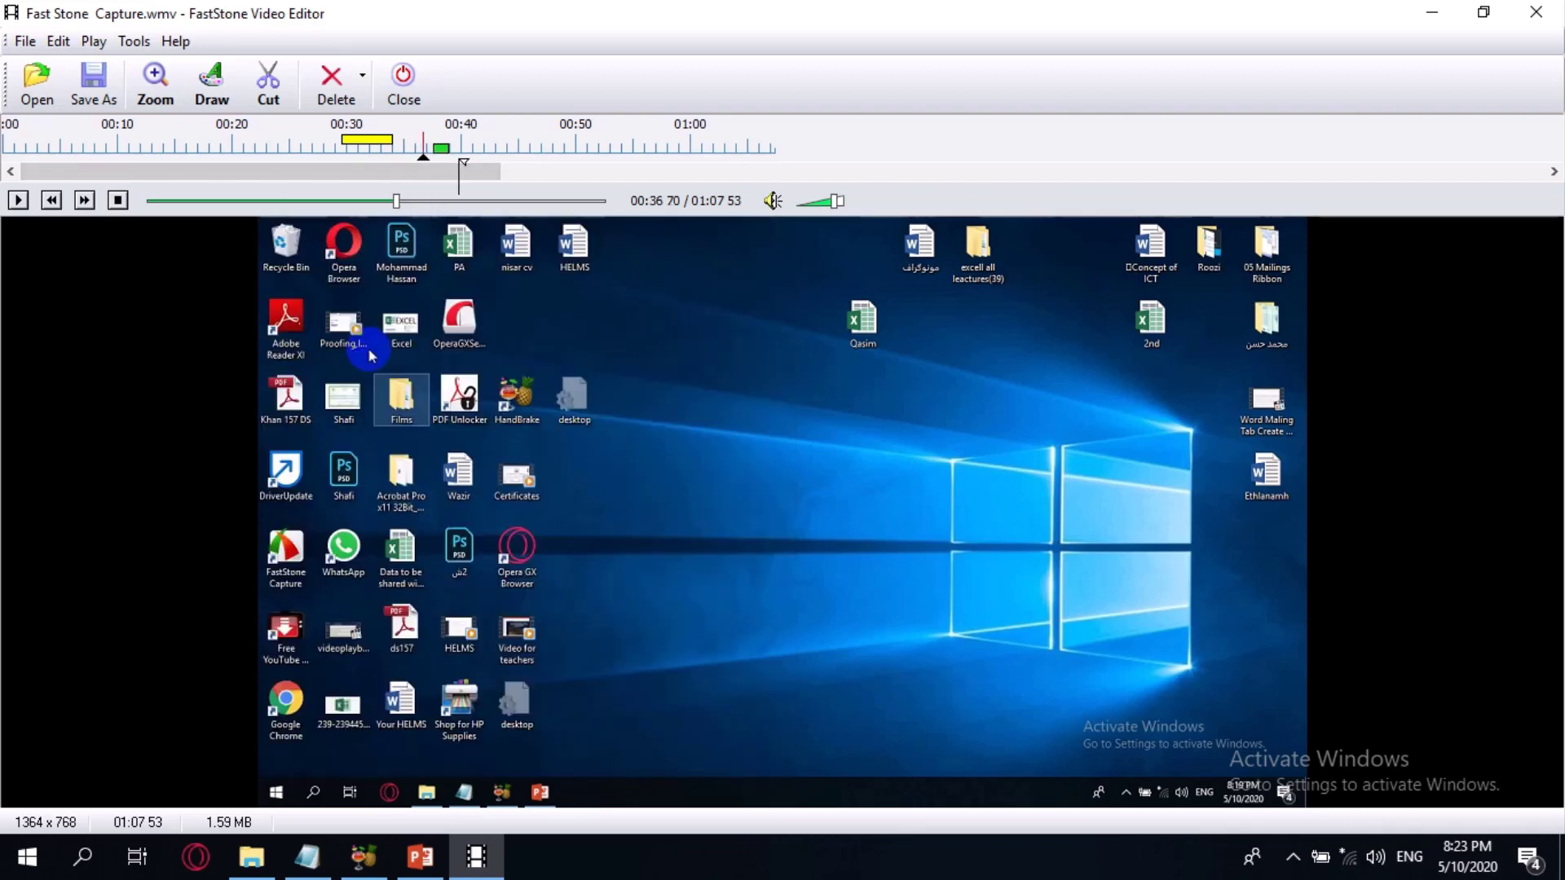
key("space")
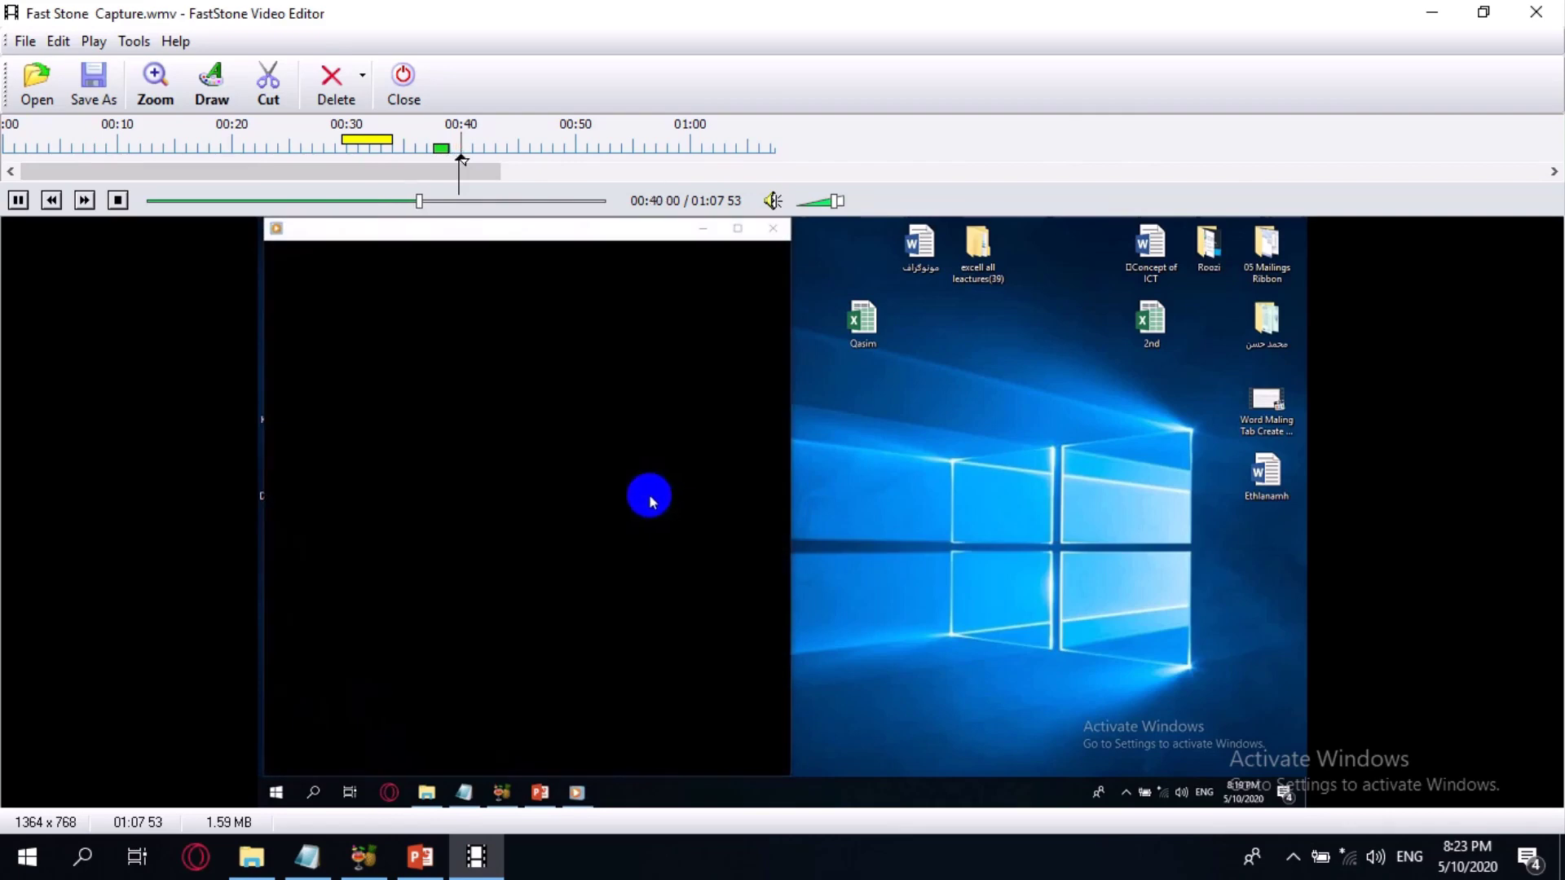
key("space")
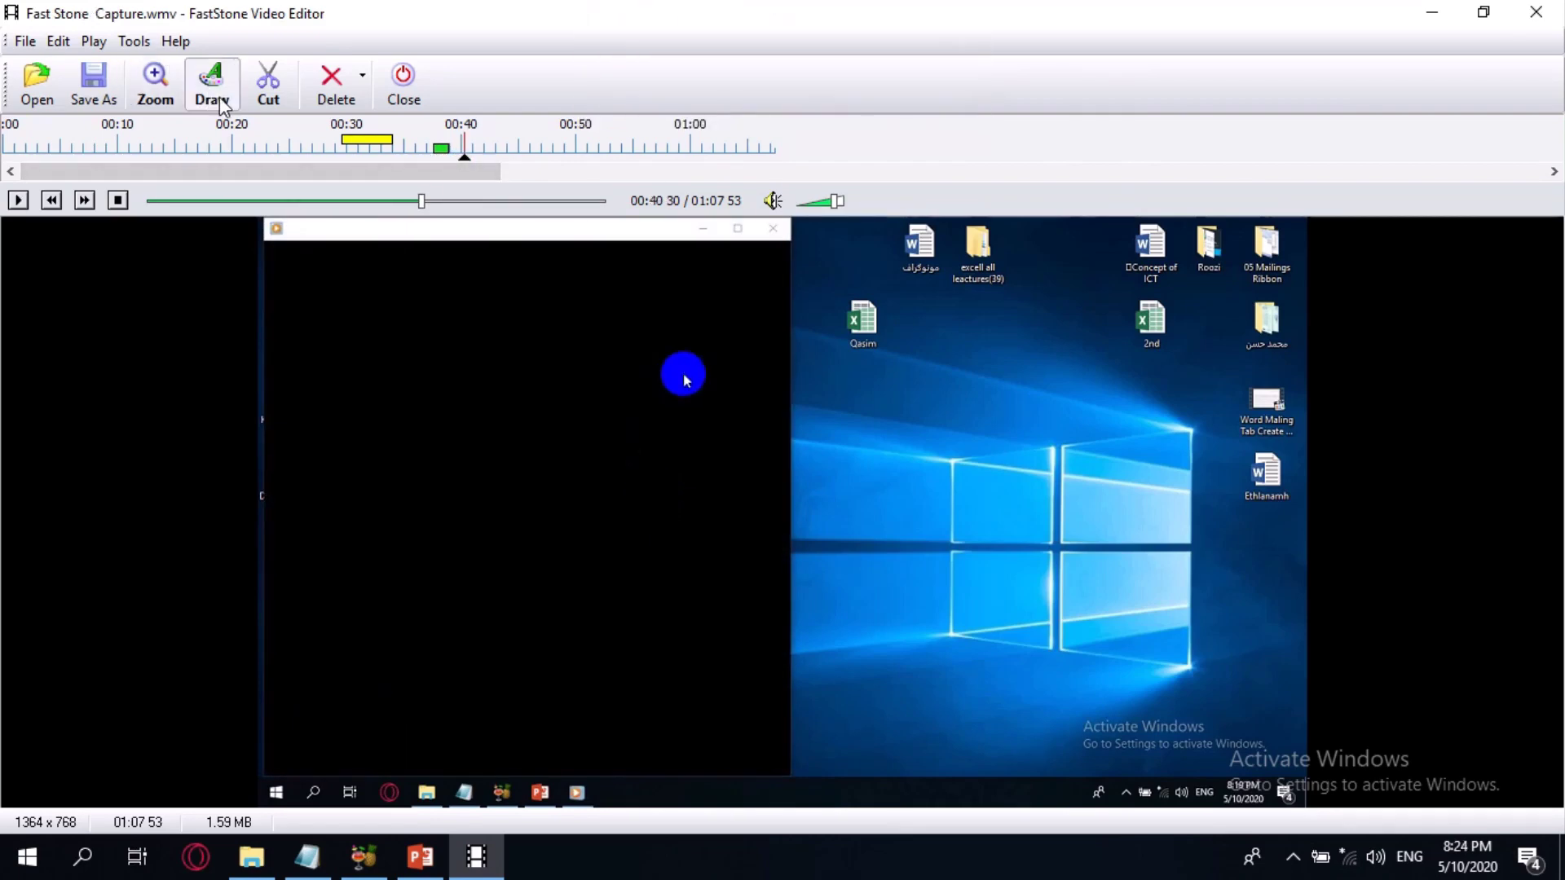
left_click(223, 102)
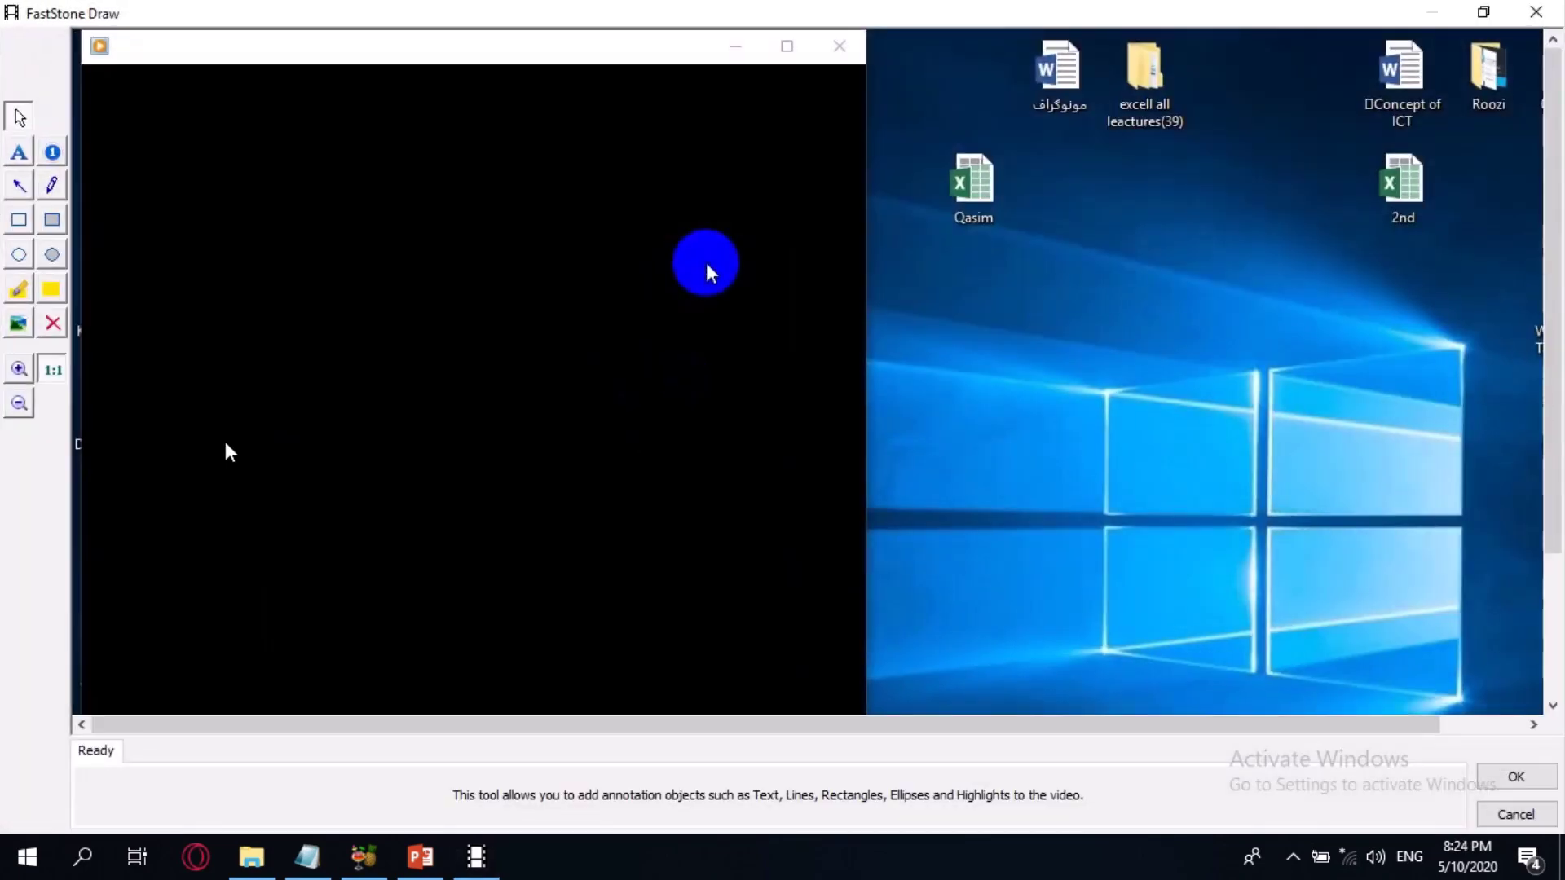
left_click(18, 323)
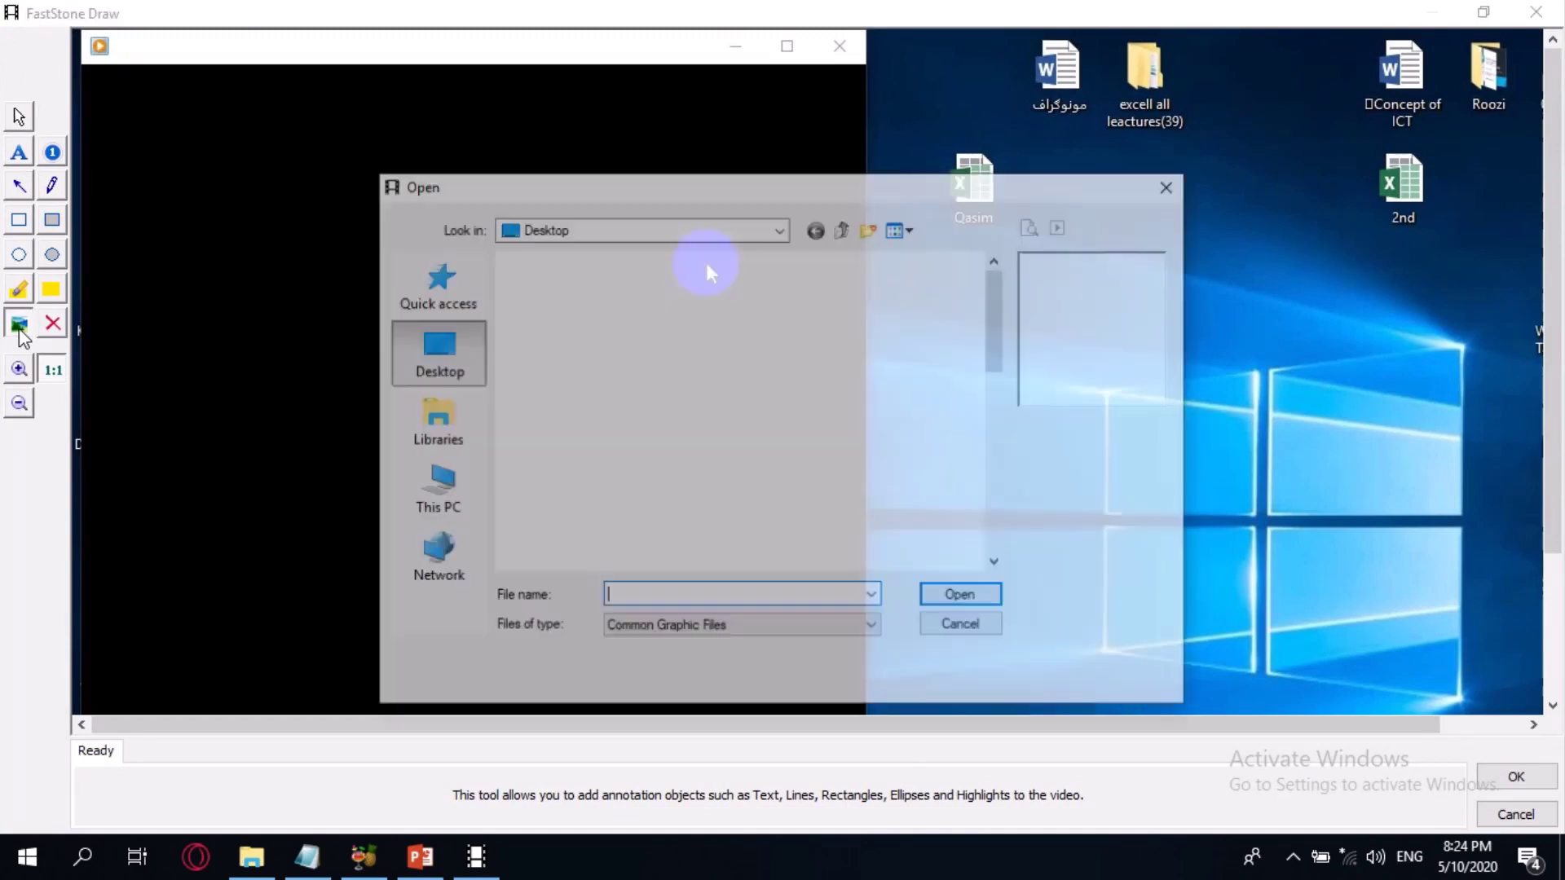
left_click(963, 626)
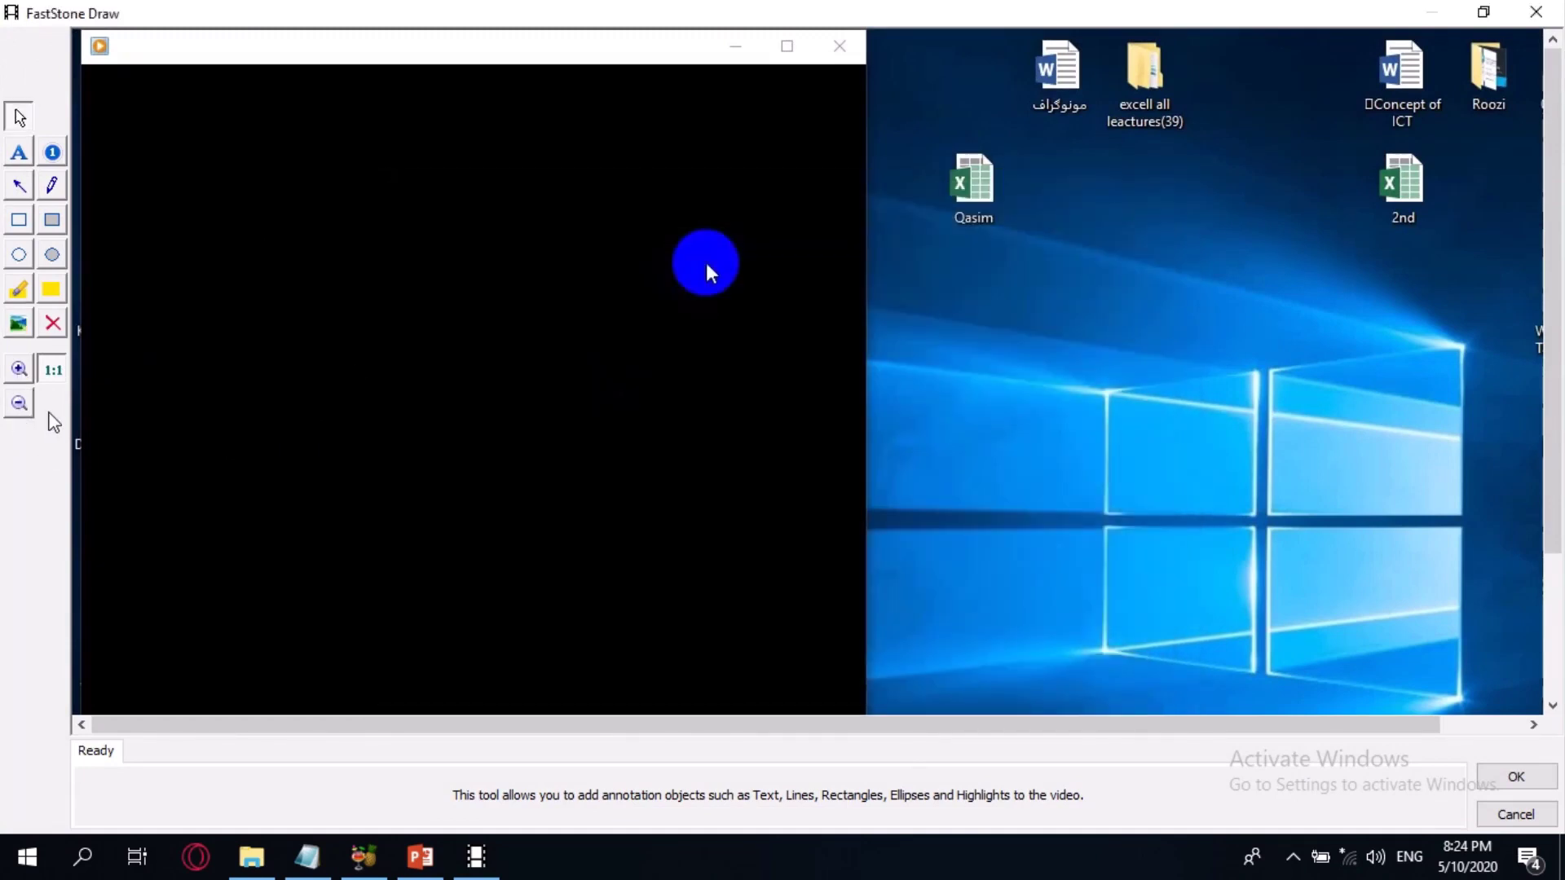
left_click(1515, 815)
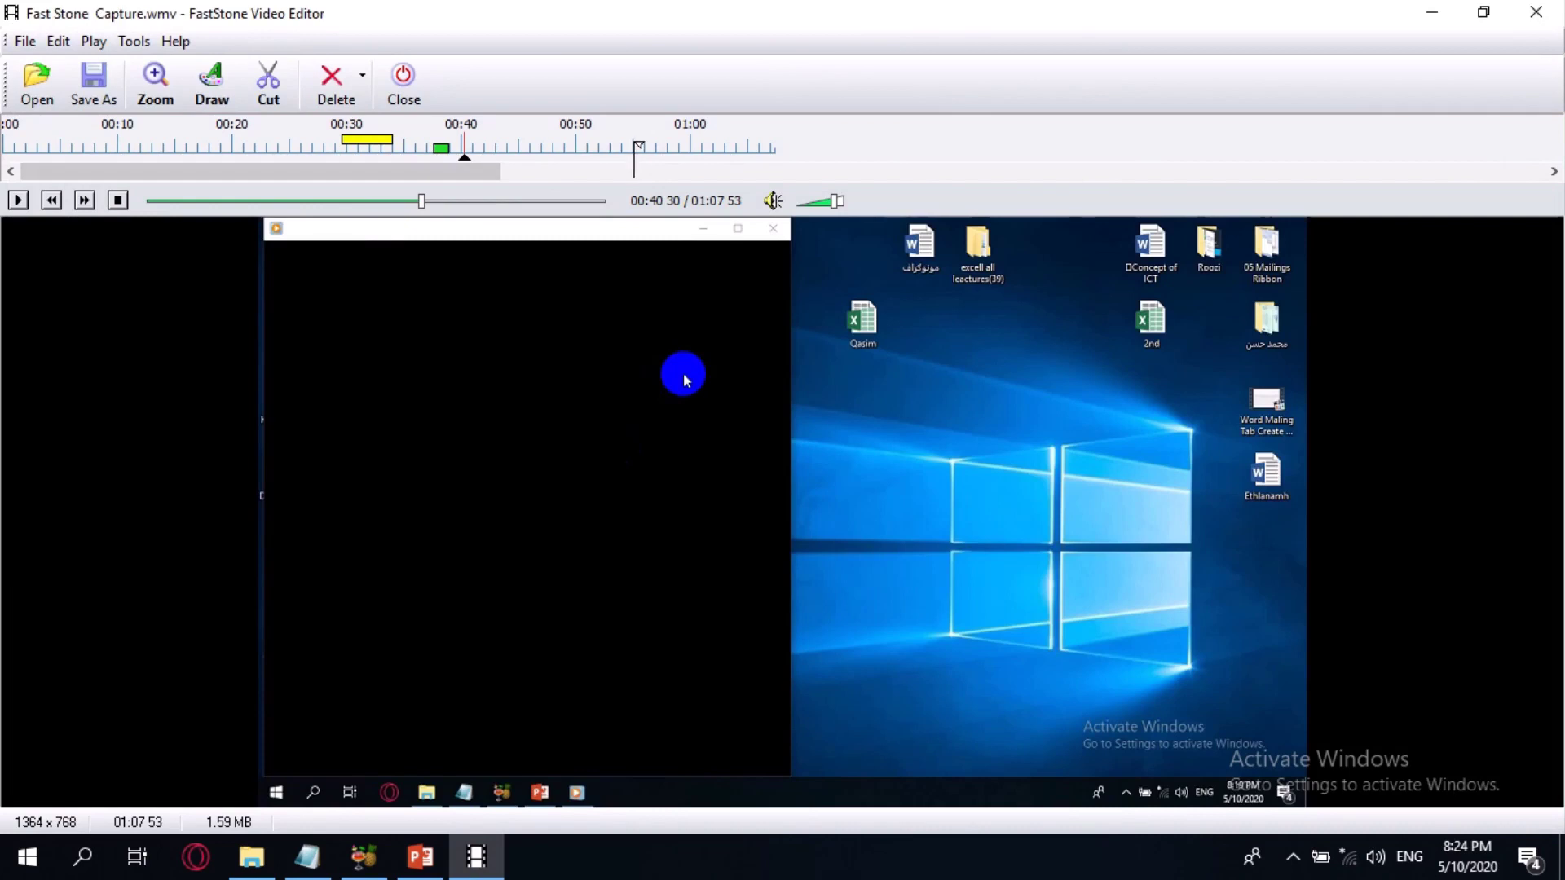
left_click(634, 161)
- Jump to about 00:58, check the empty Delete list, then play and rewind to 00:51
left_click(667, 161)
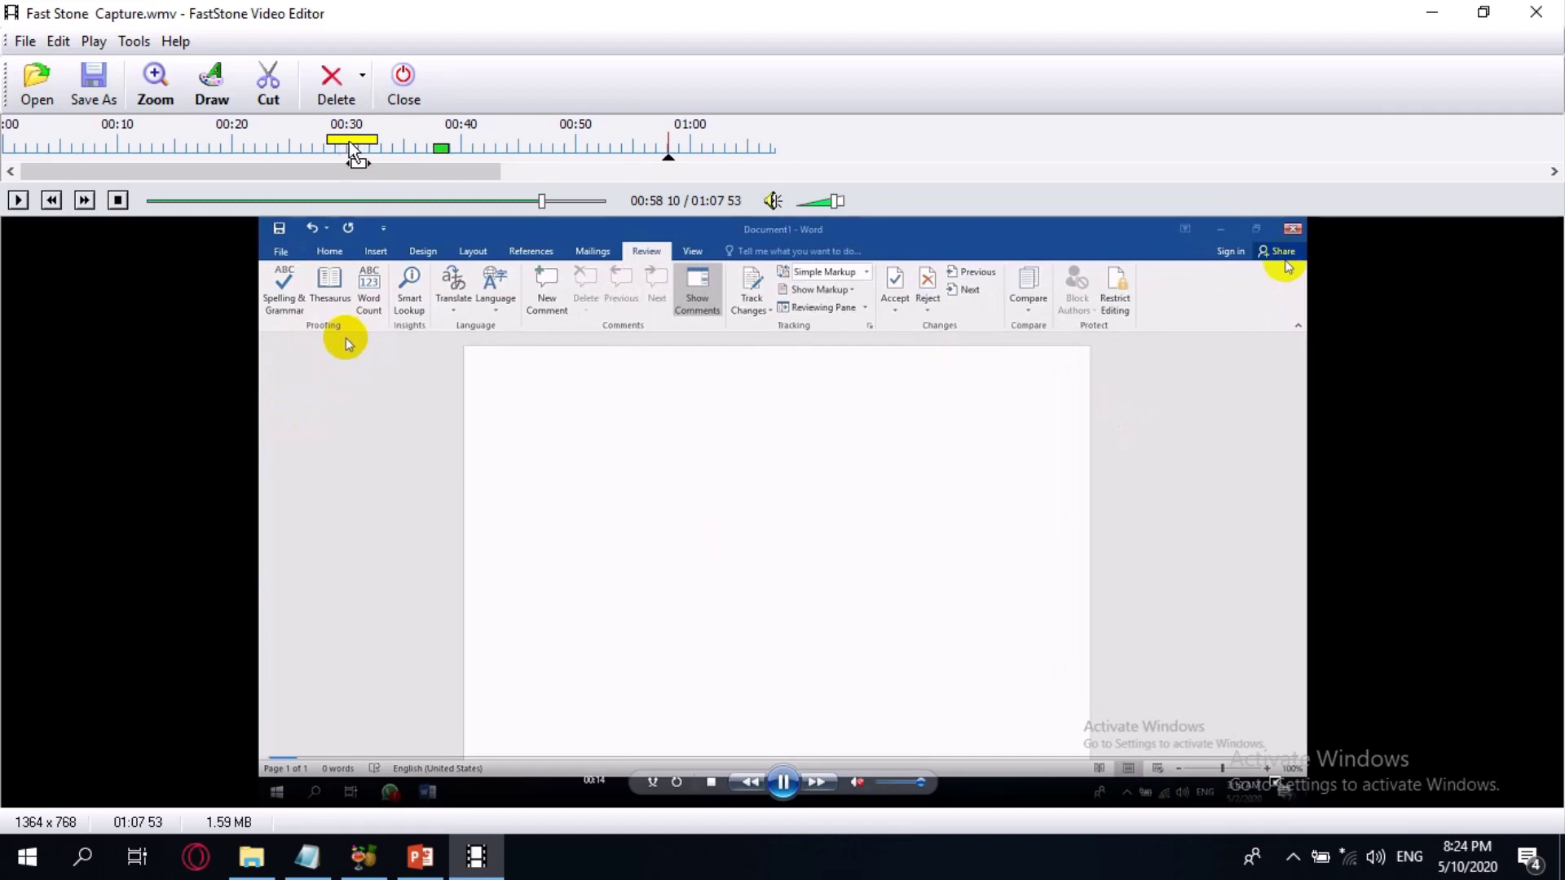
left_click(346, 96)
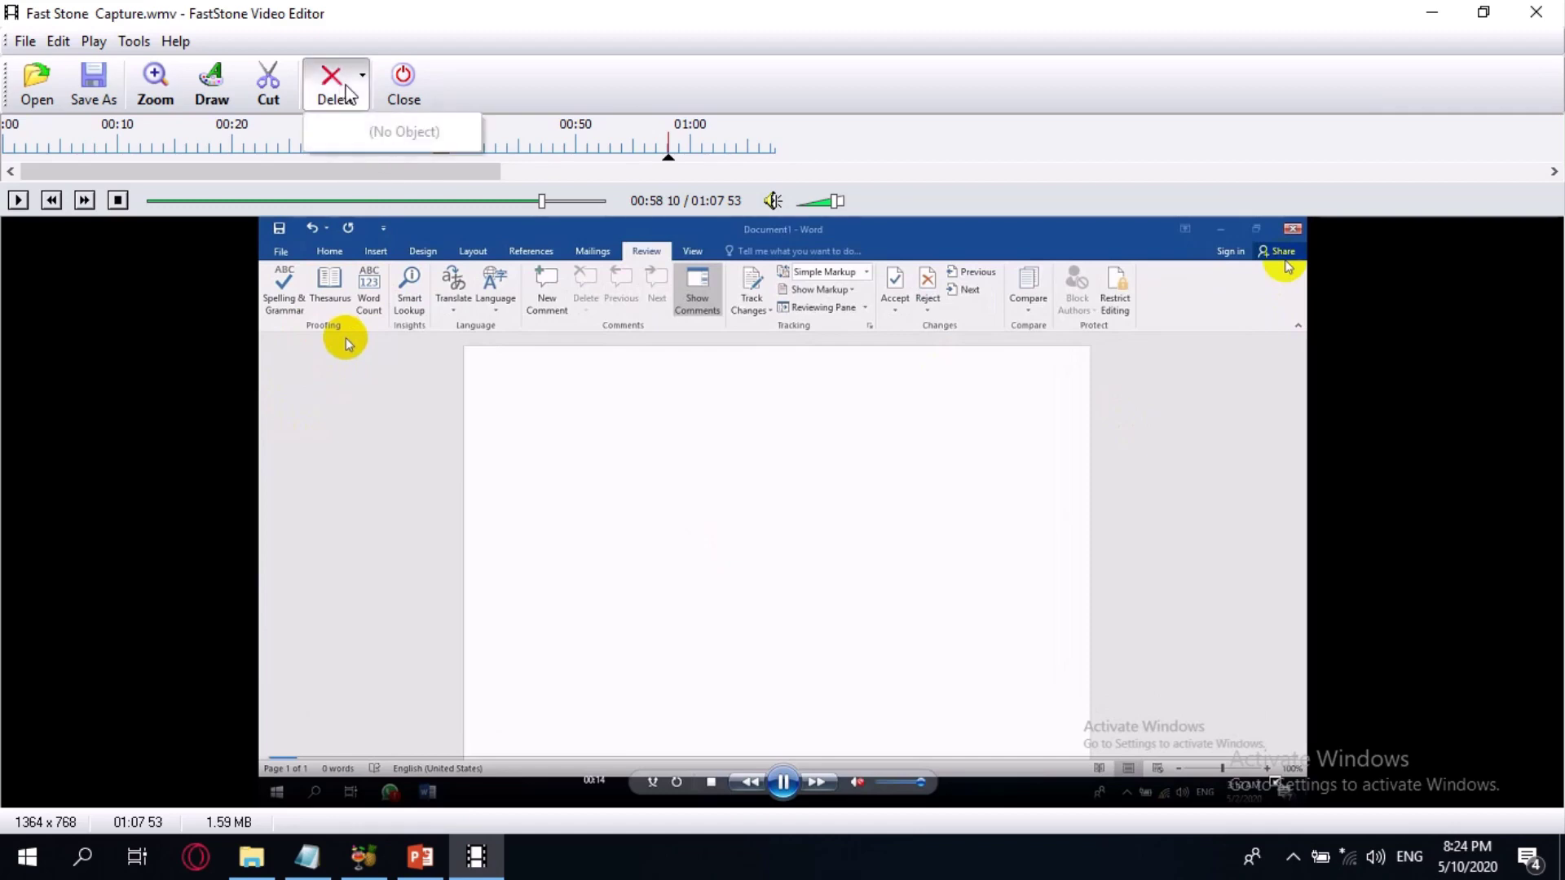
left_click(414, 129)
key("space")
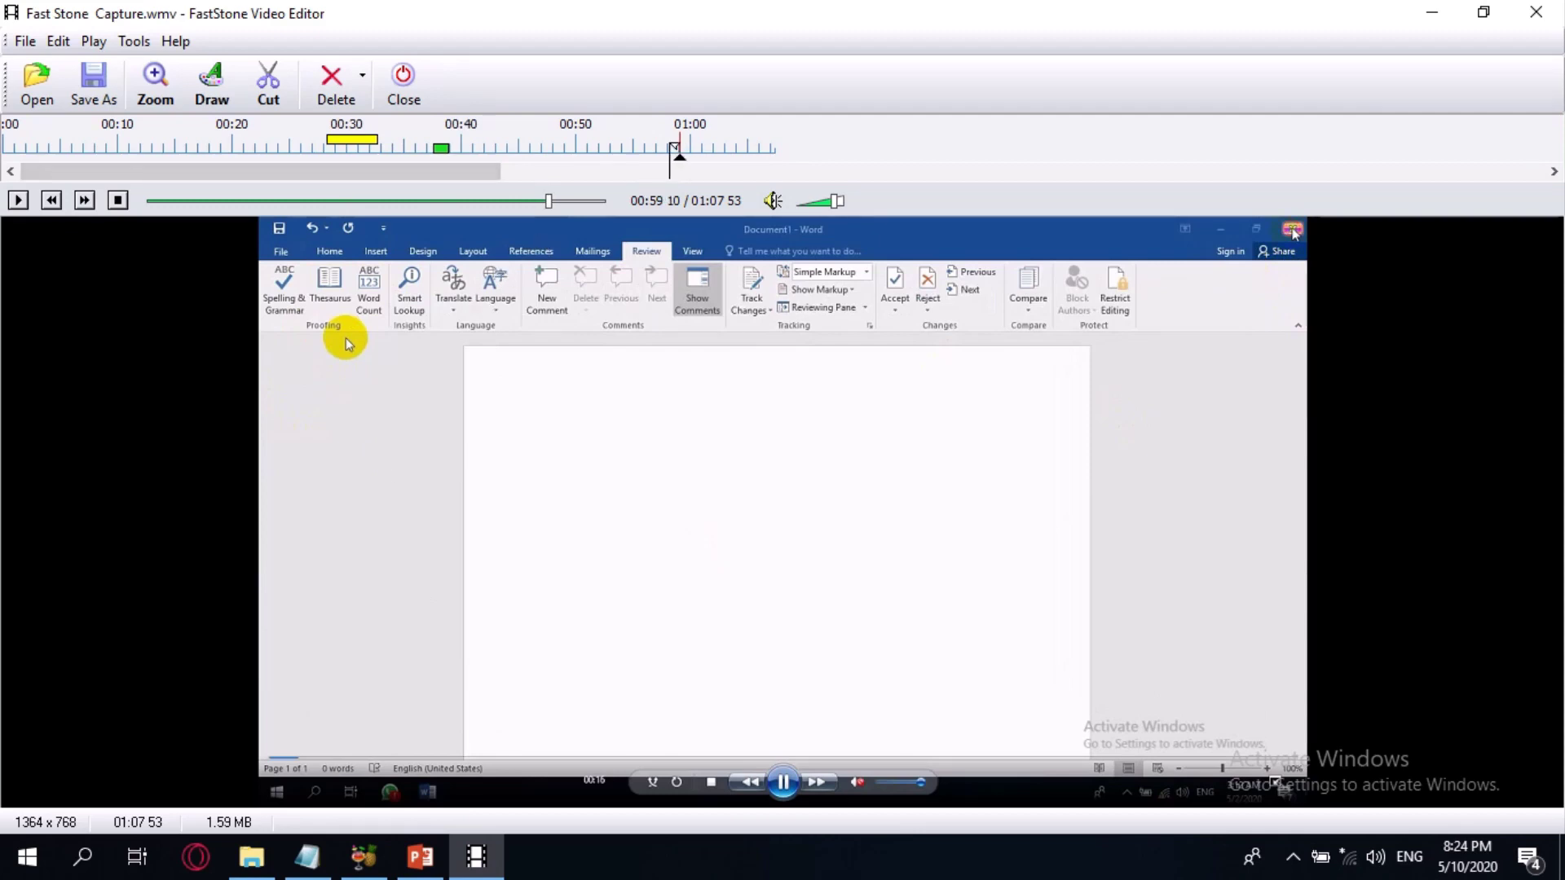
left_click_drag(549, 201, 495, 200)
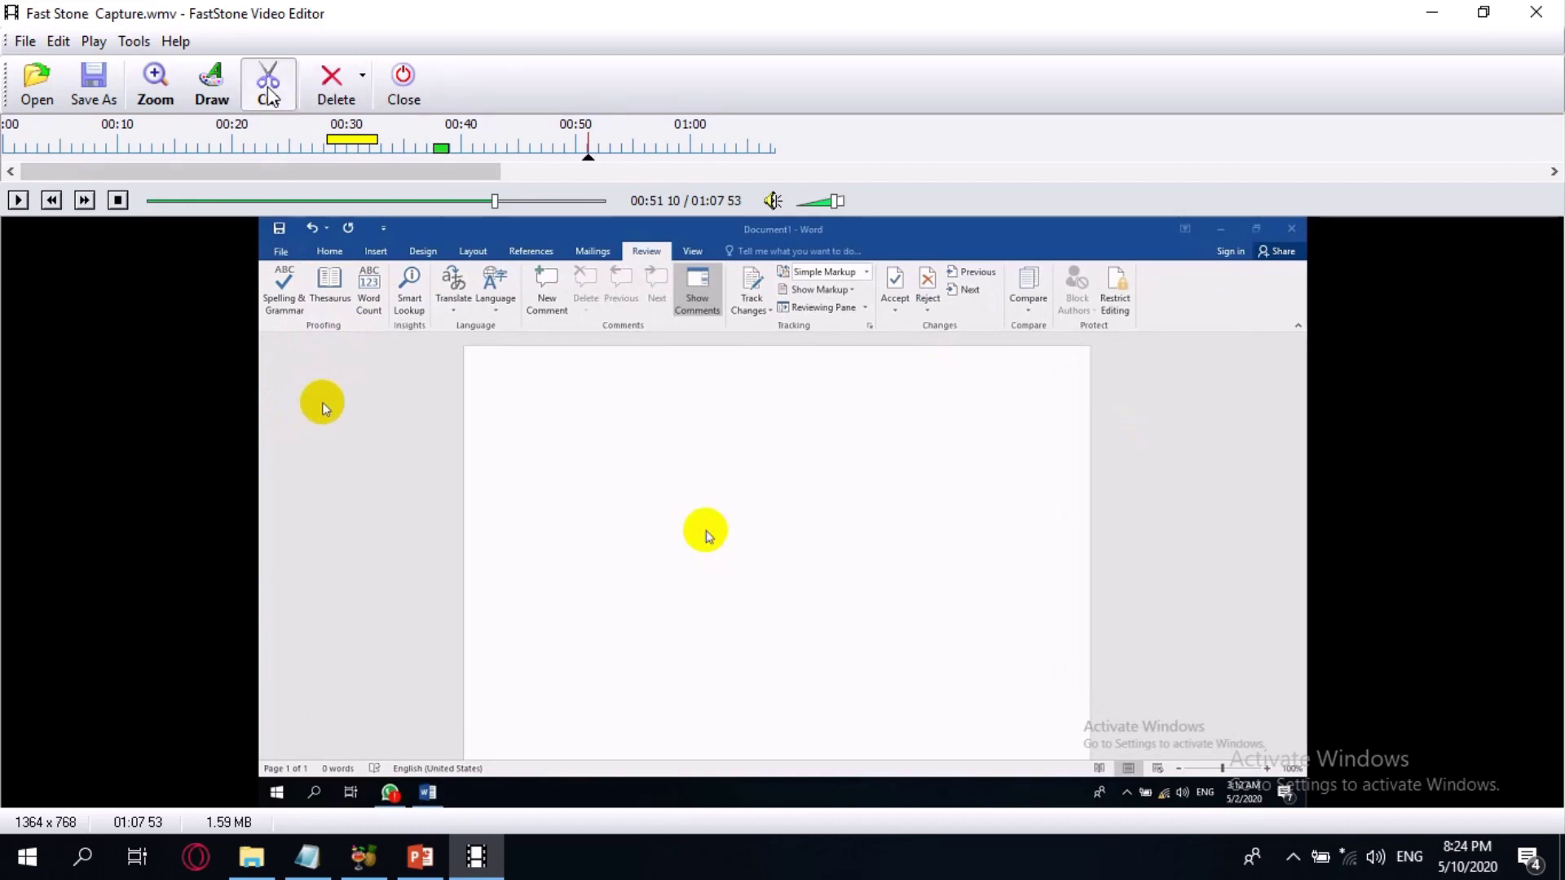
left_click(270, 96)
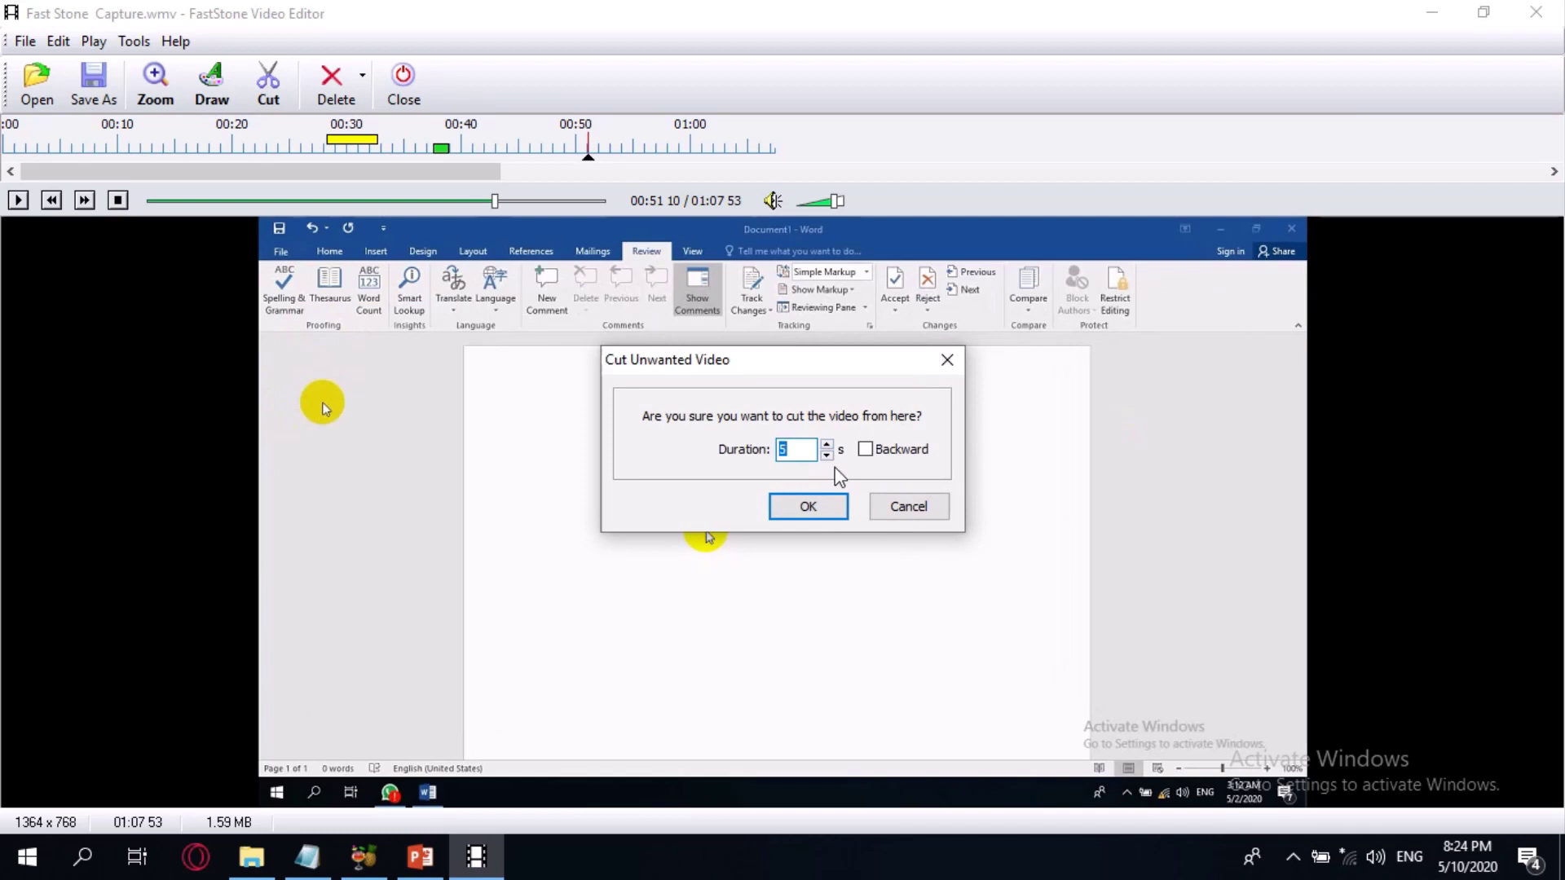
left_click(908, 507)
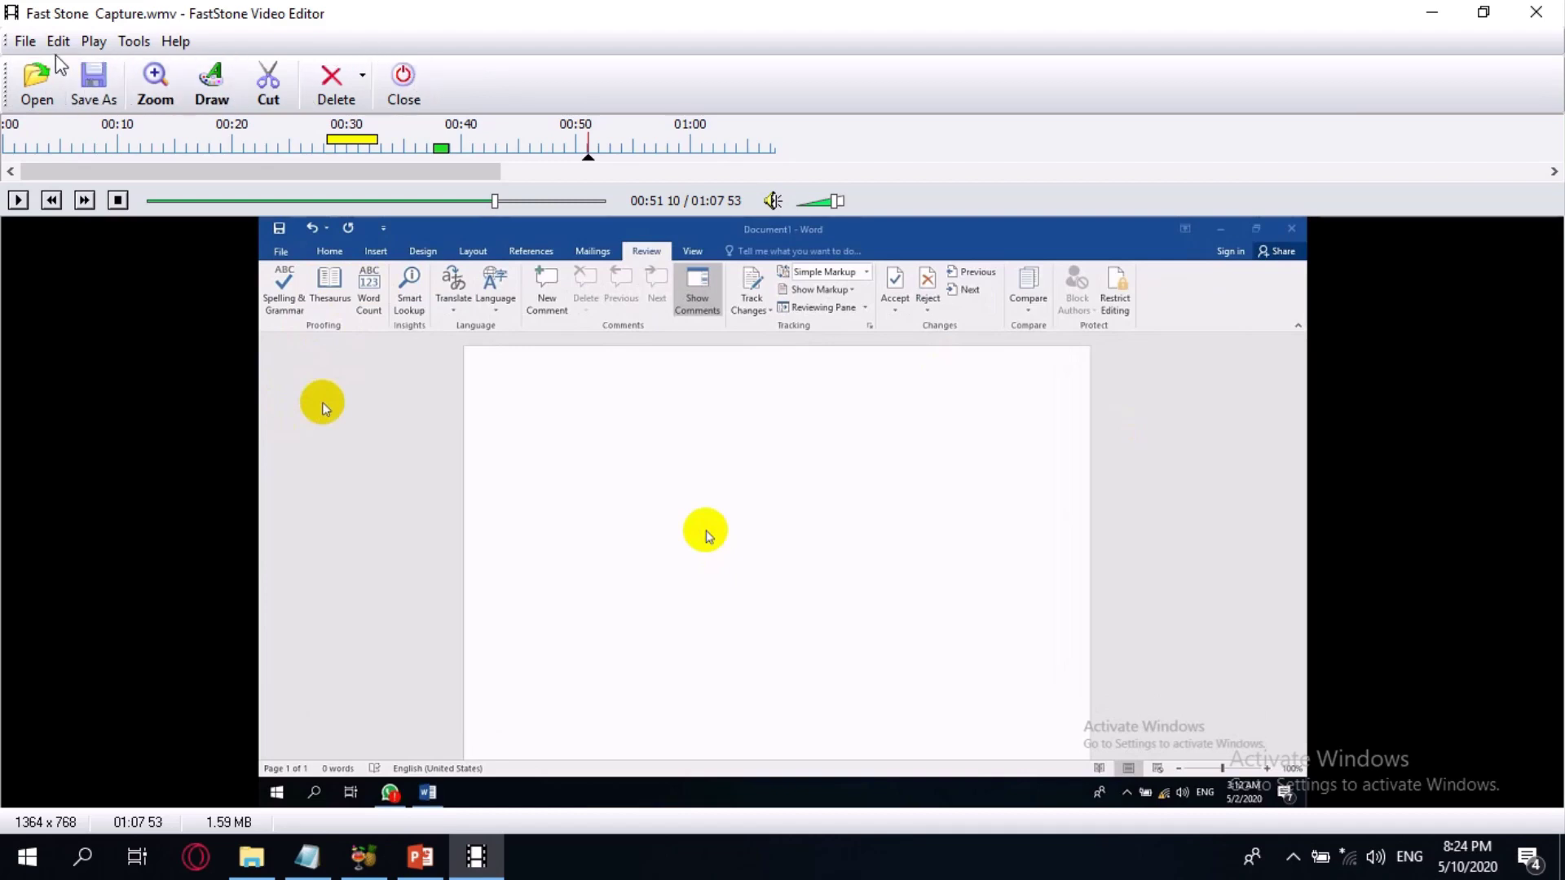
left_click(24, 40)
- Save the edited video to the Desktop as Fast Stone Capture_edit.wmv, then minimize the editor
mouse_move(66, 47)
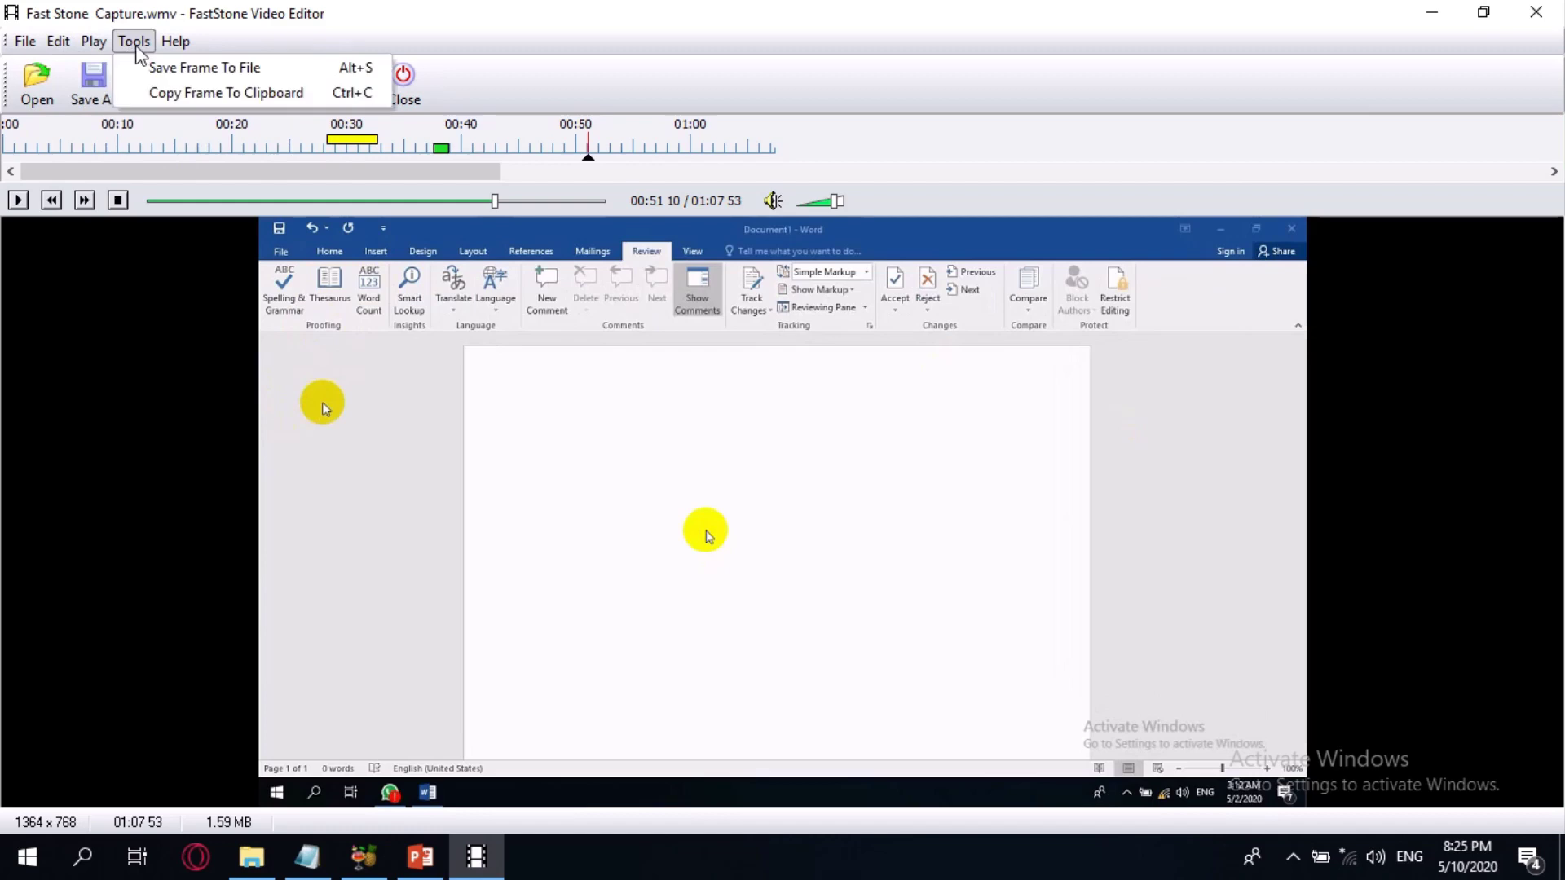
left_click(89, 92)
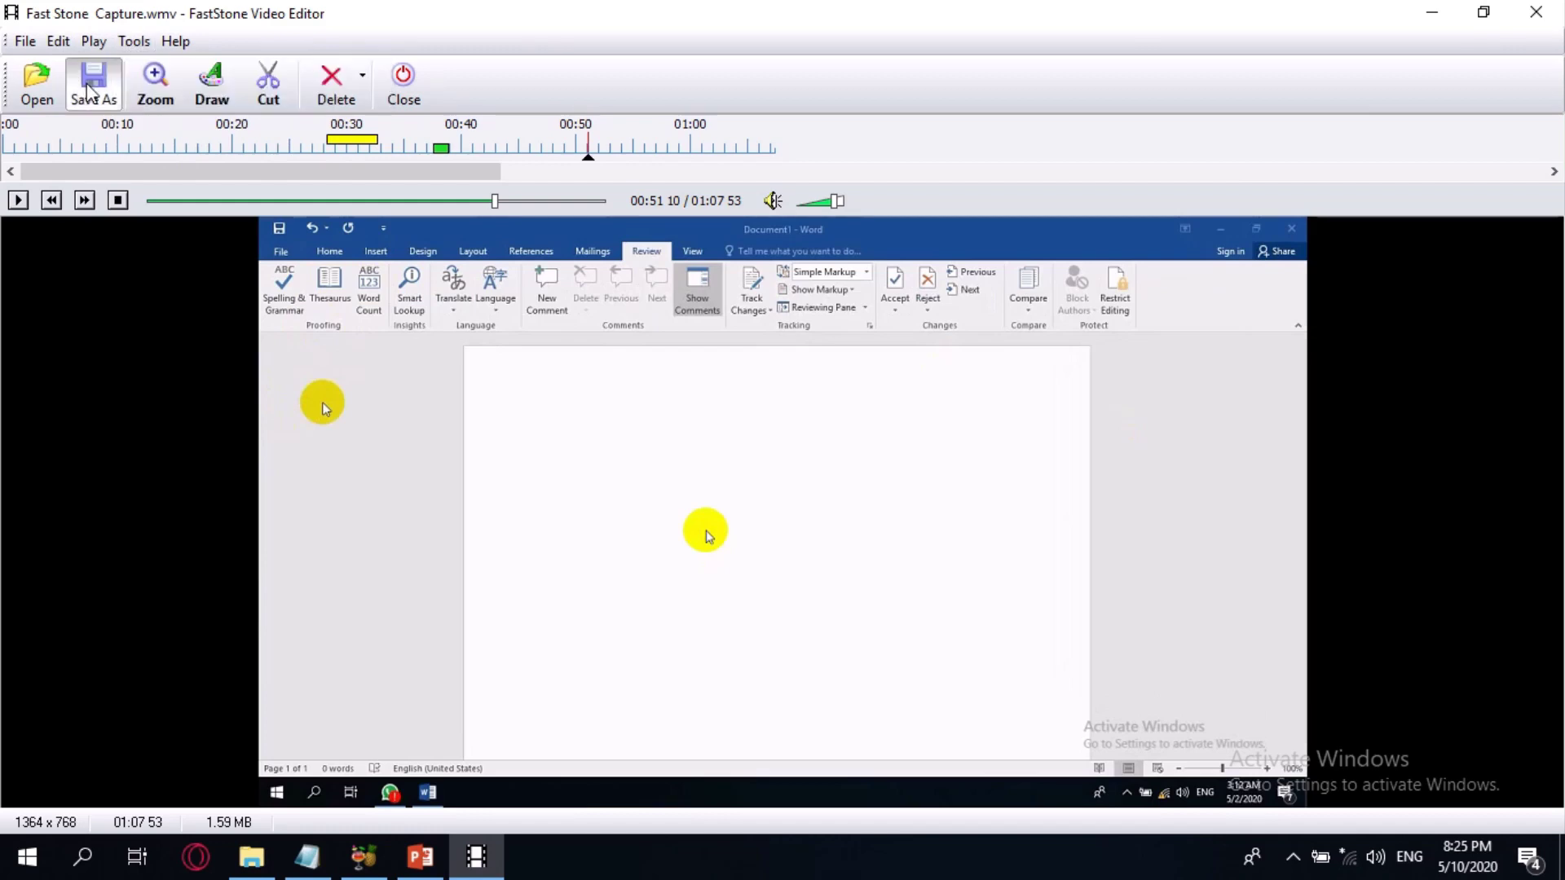
left_click(522, 290)
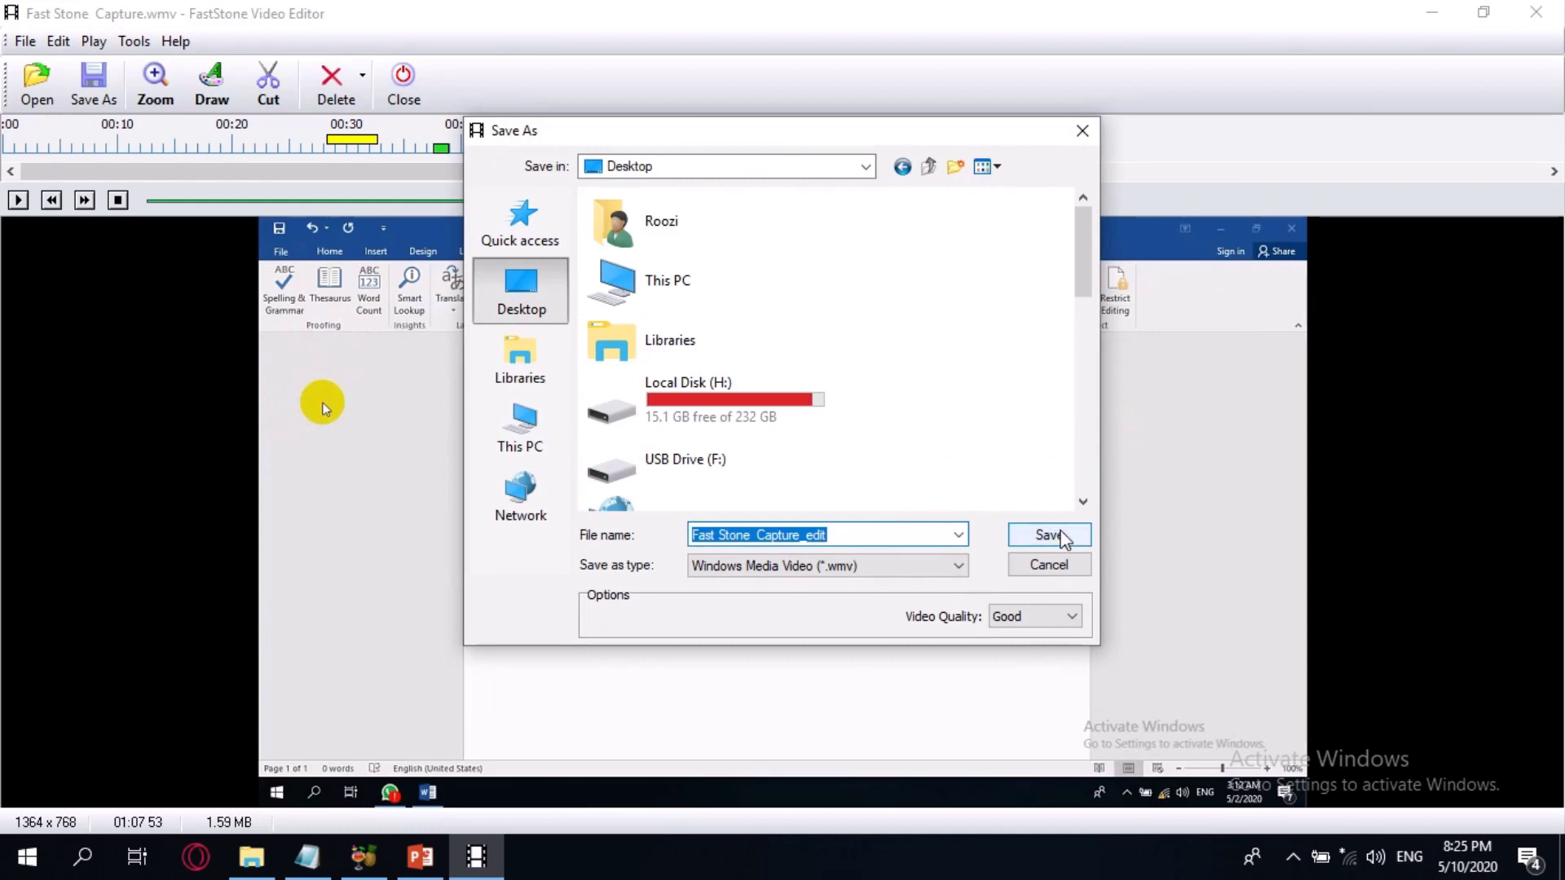
left_click(1051, 535)
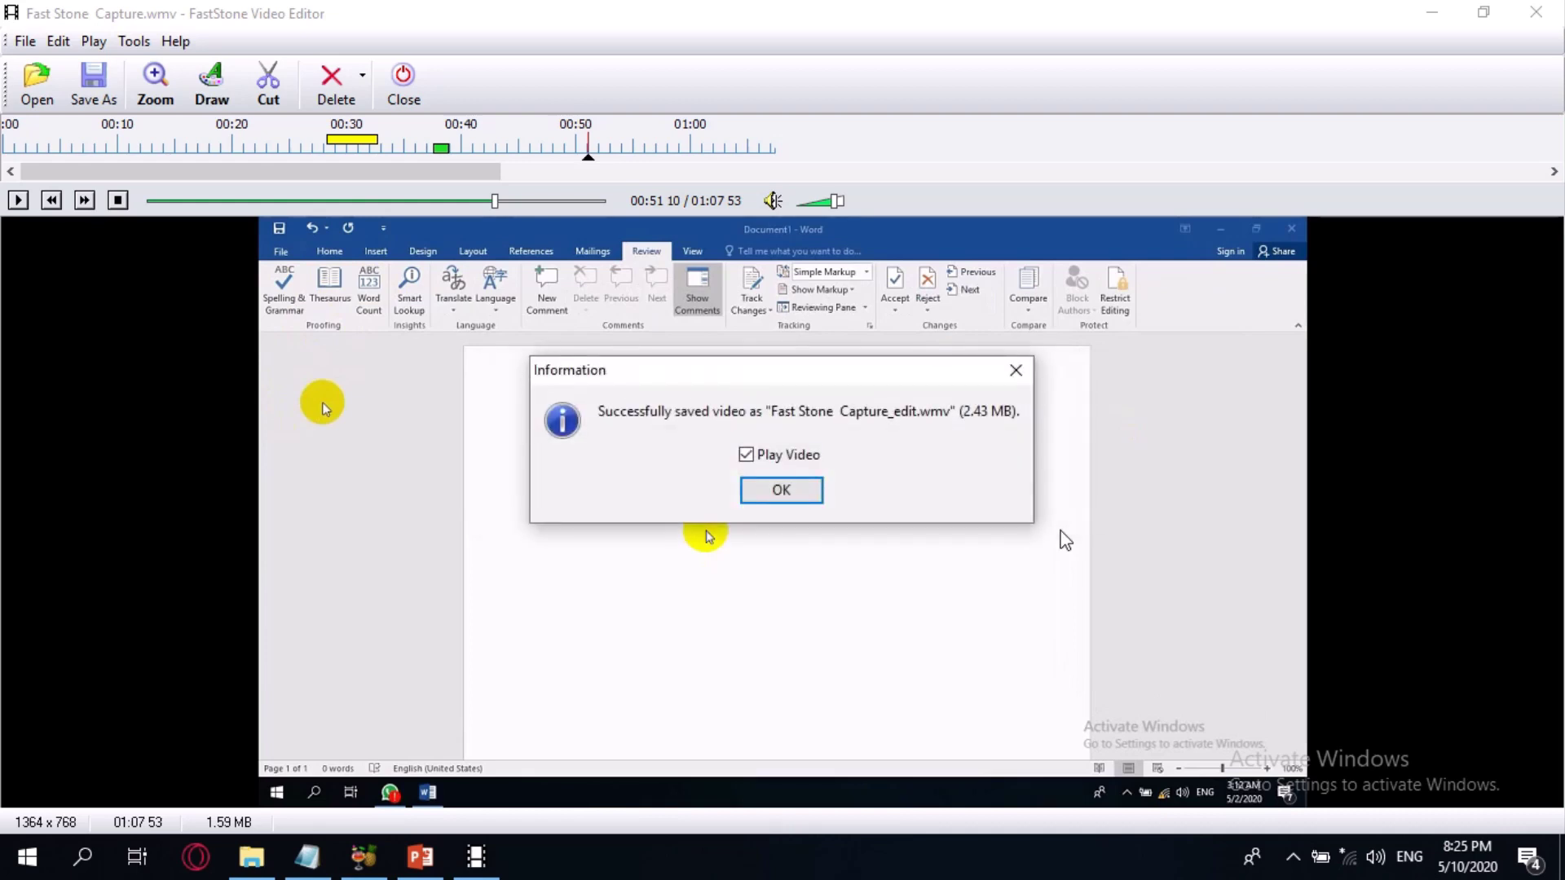
left_click(1019, 369)
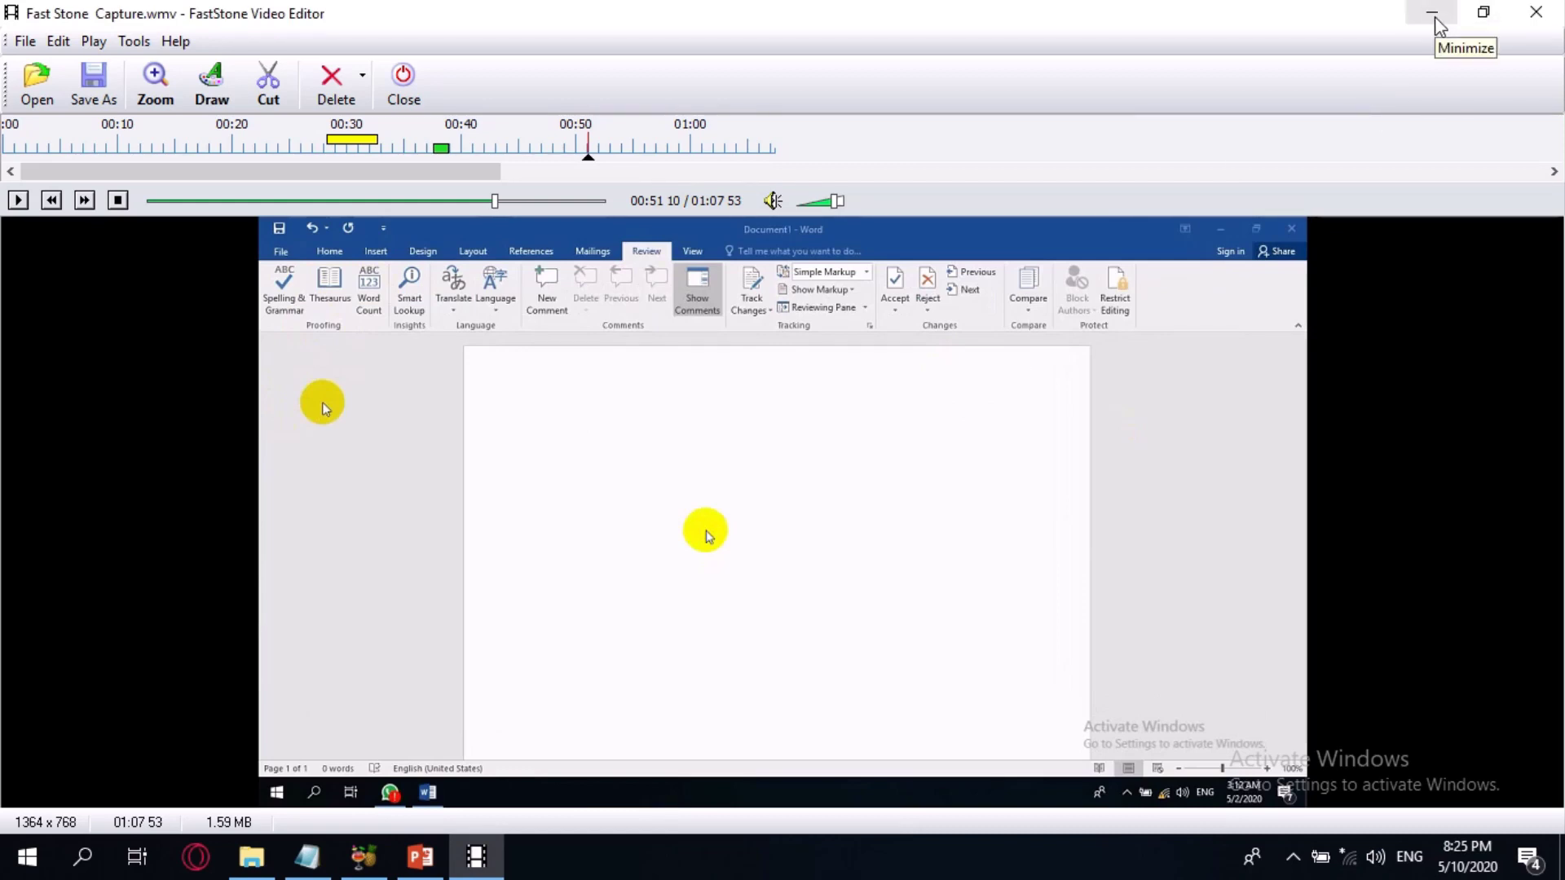
left_click(1432, 13)
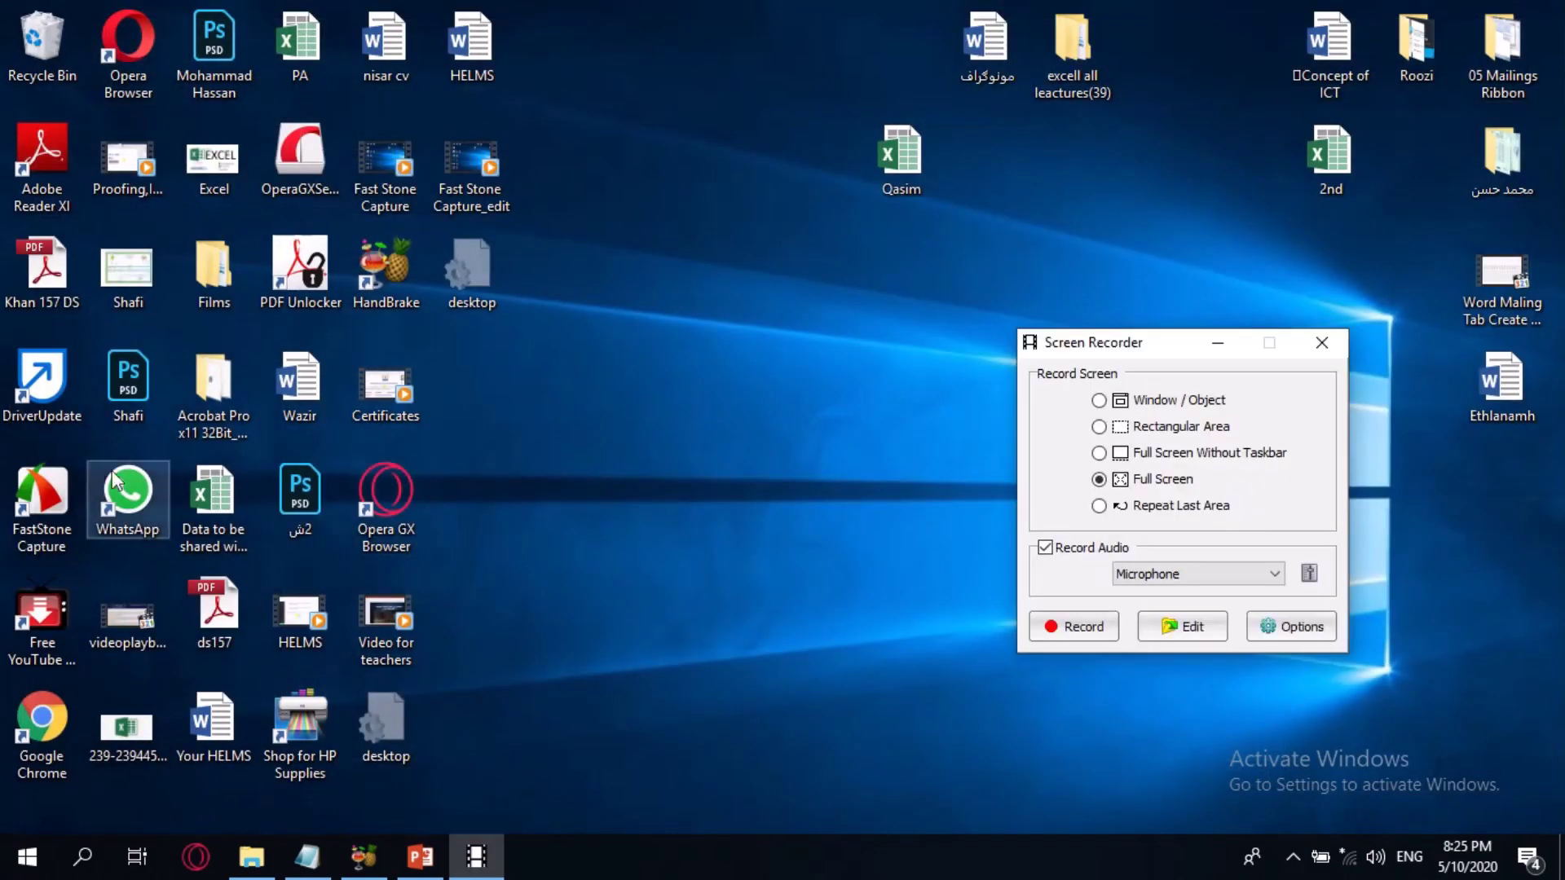
- Record a 14-second Full Screen capture with microphone audio, then stop it
left_click(15, 486)
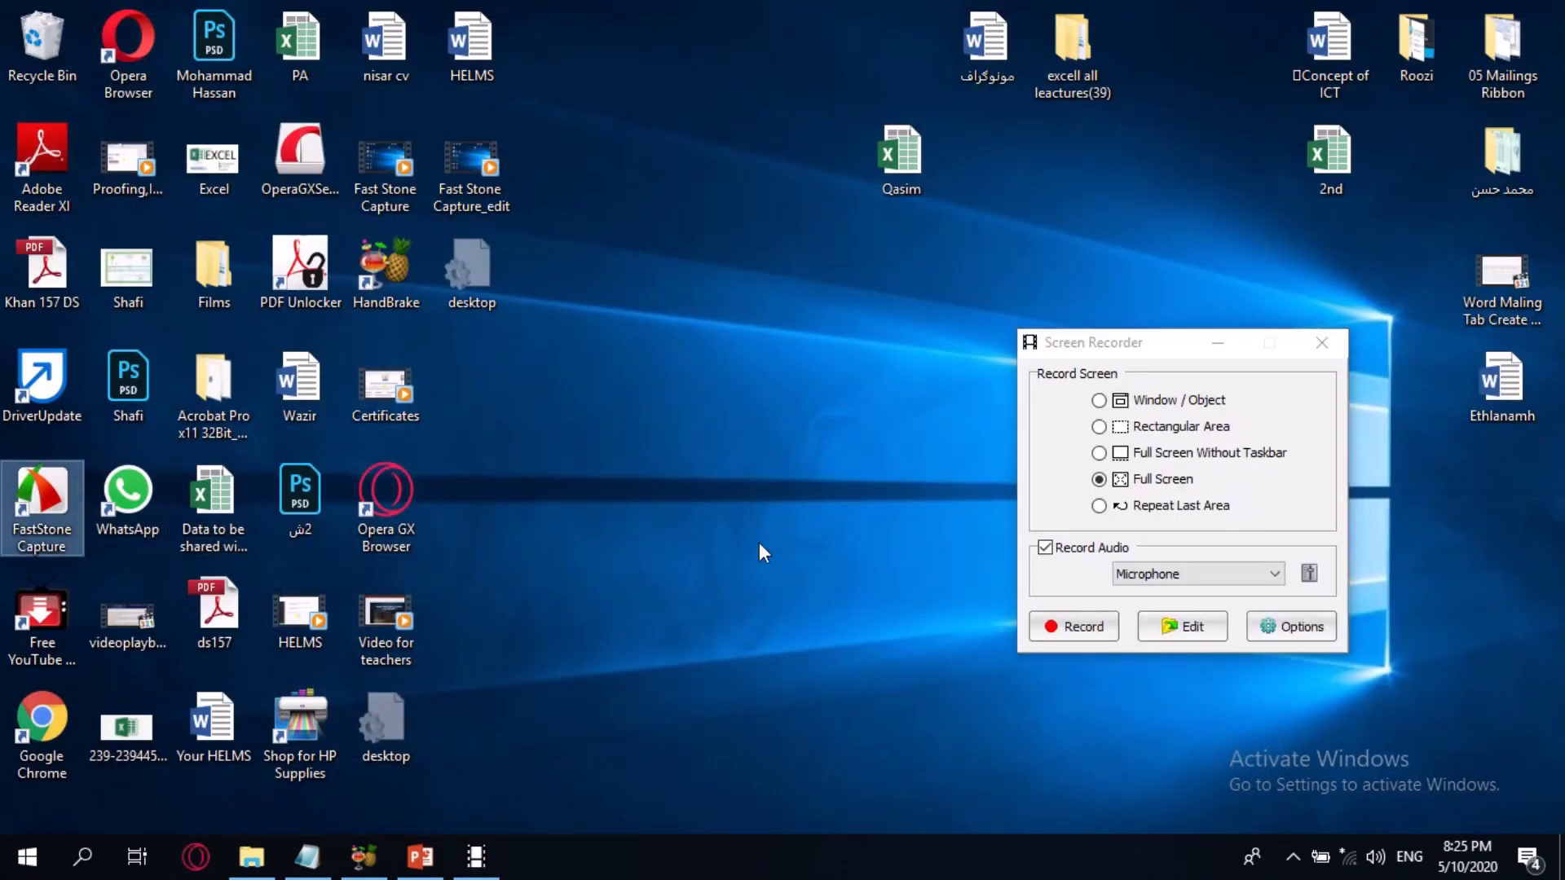
left_click(1070, 628)
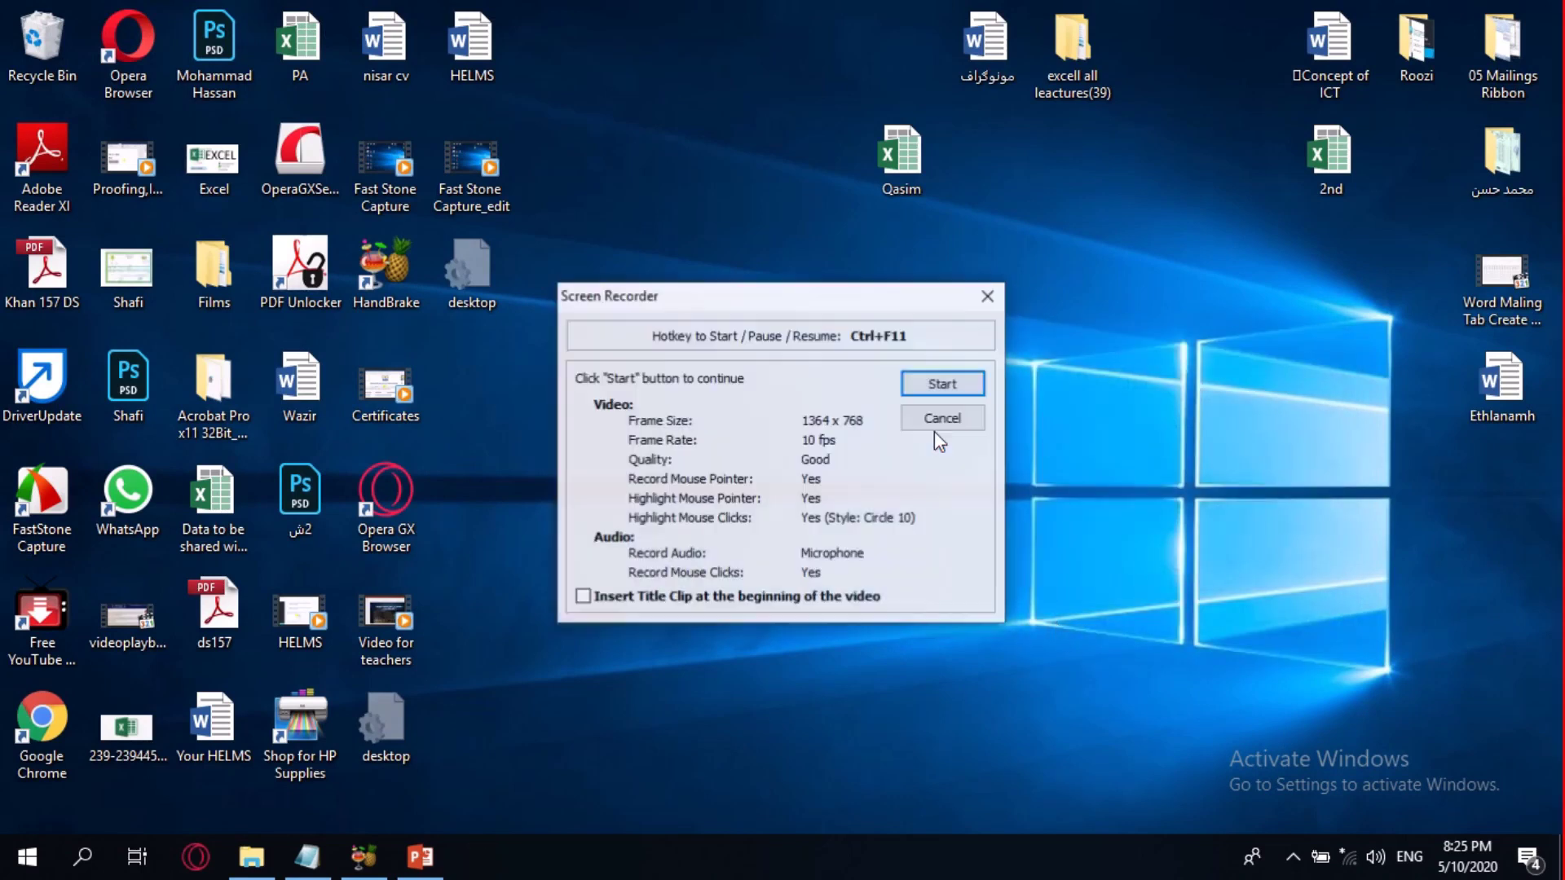
left_click(956, 392)
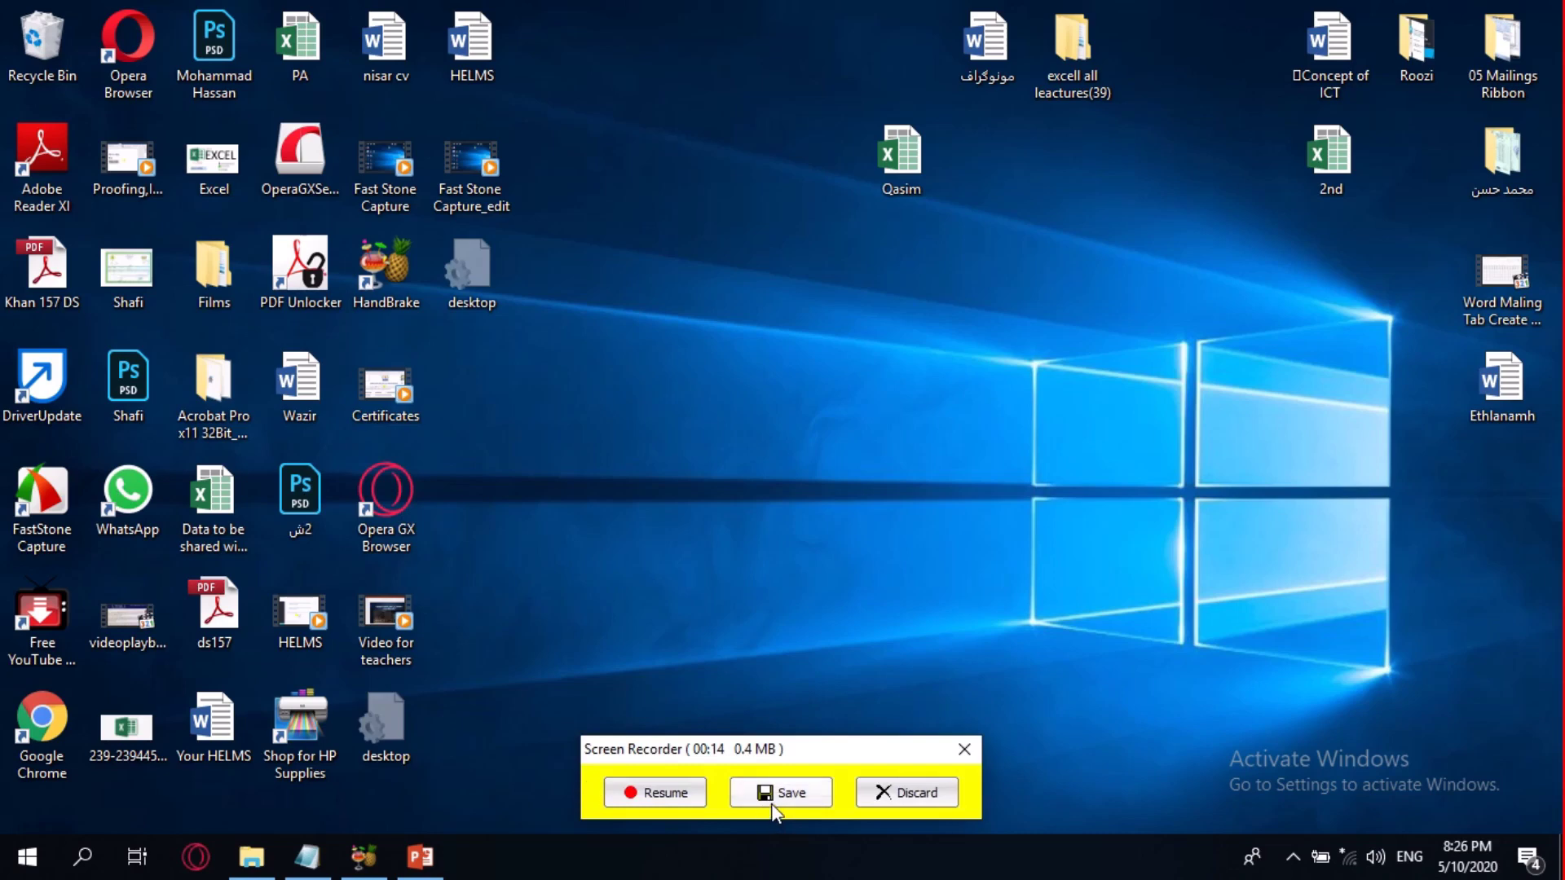
left_click(771, 802)
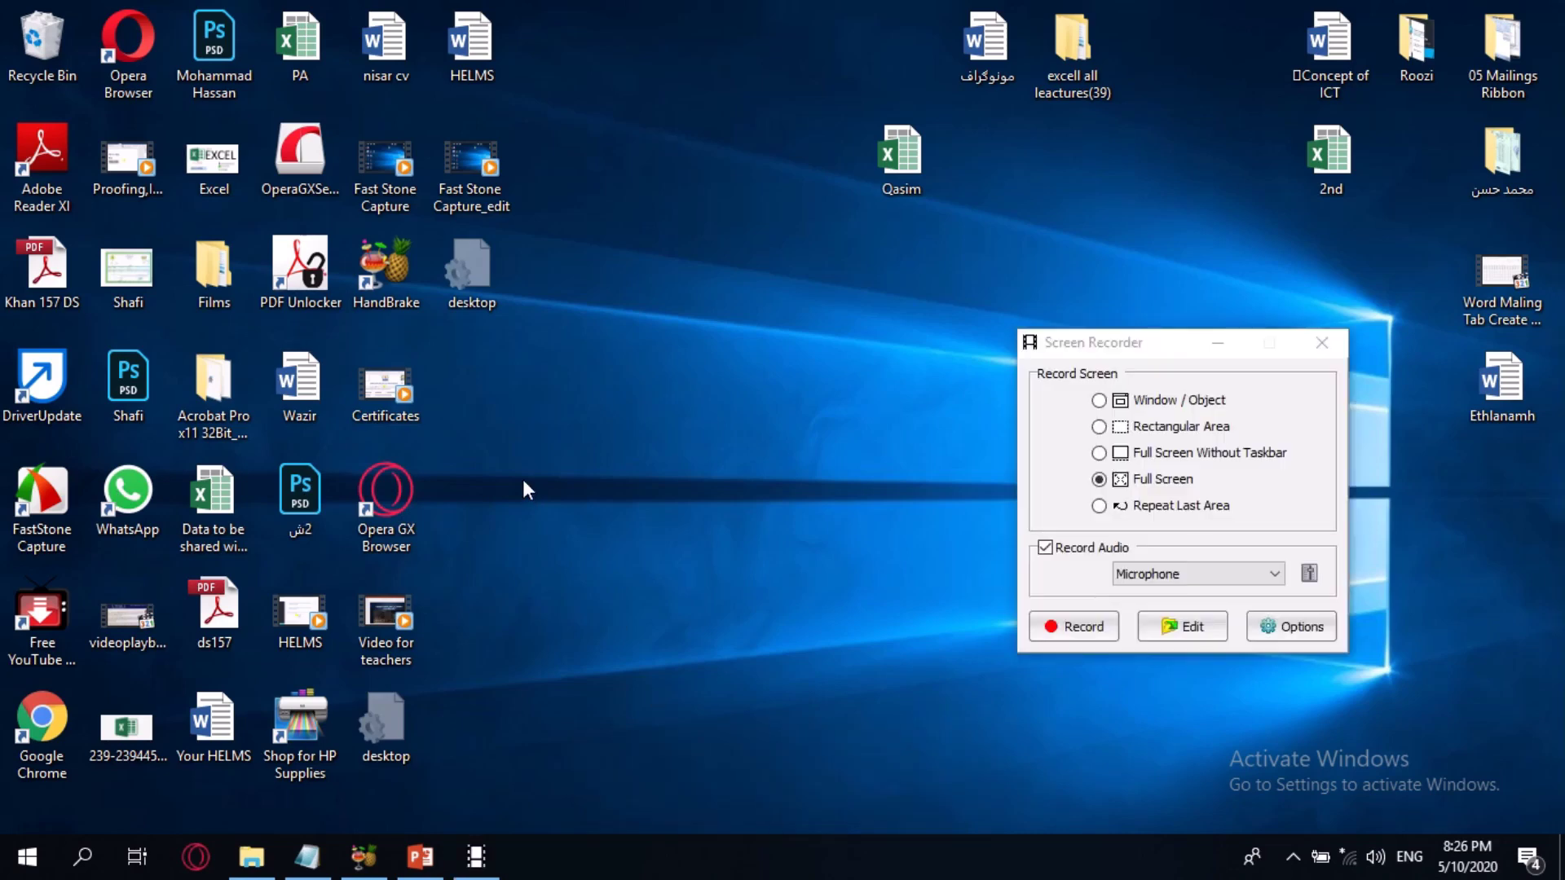
- Point the recording's Save As dialog at the Desktop
left_click(506, 293)
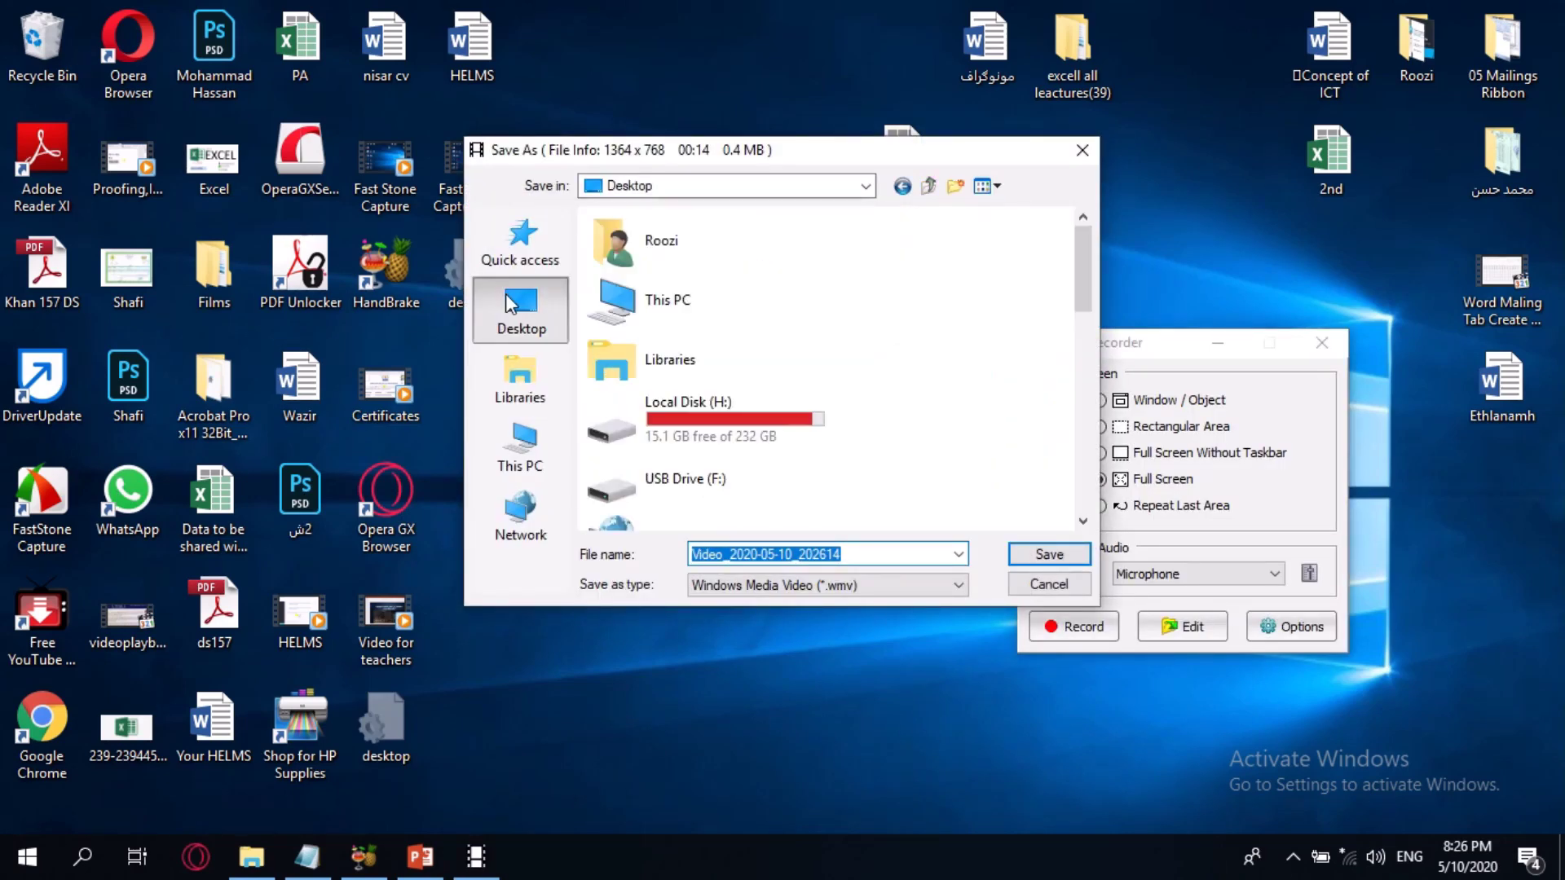